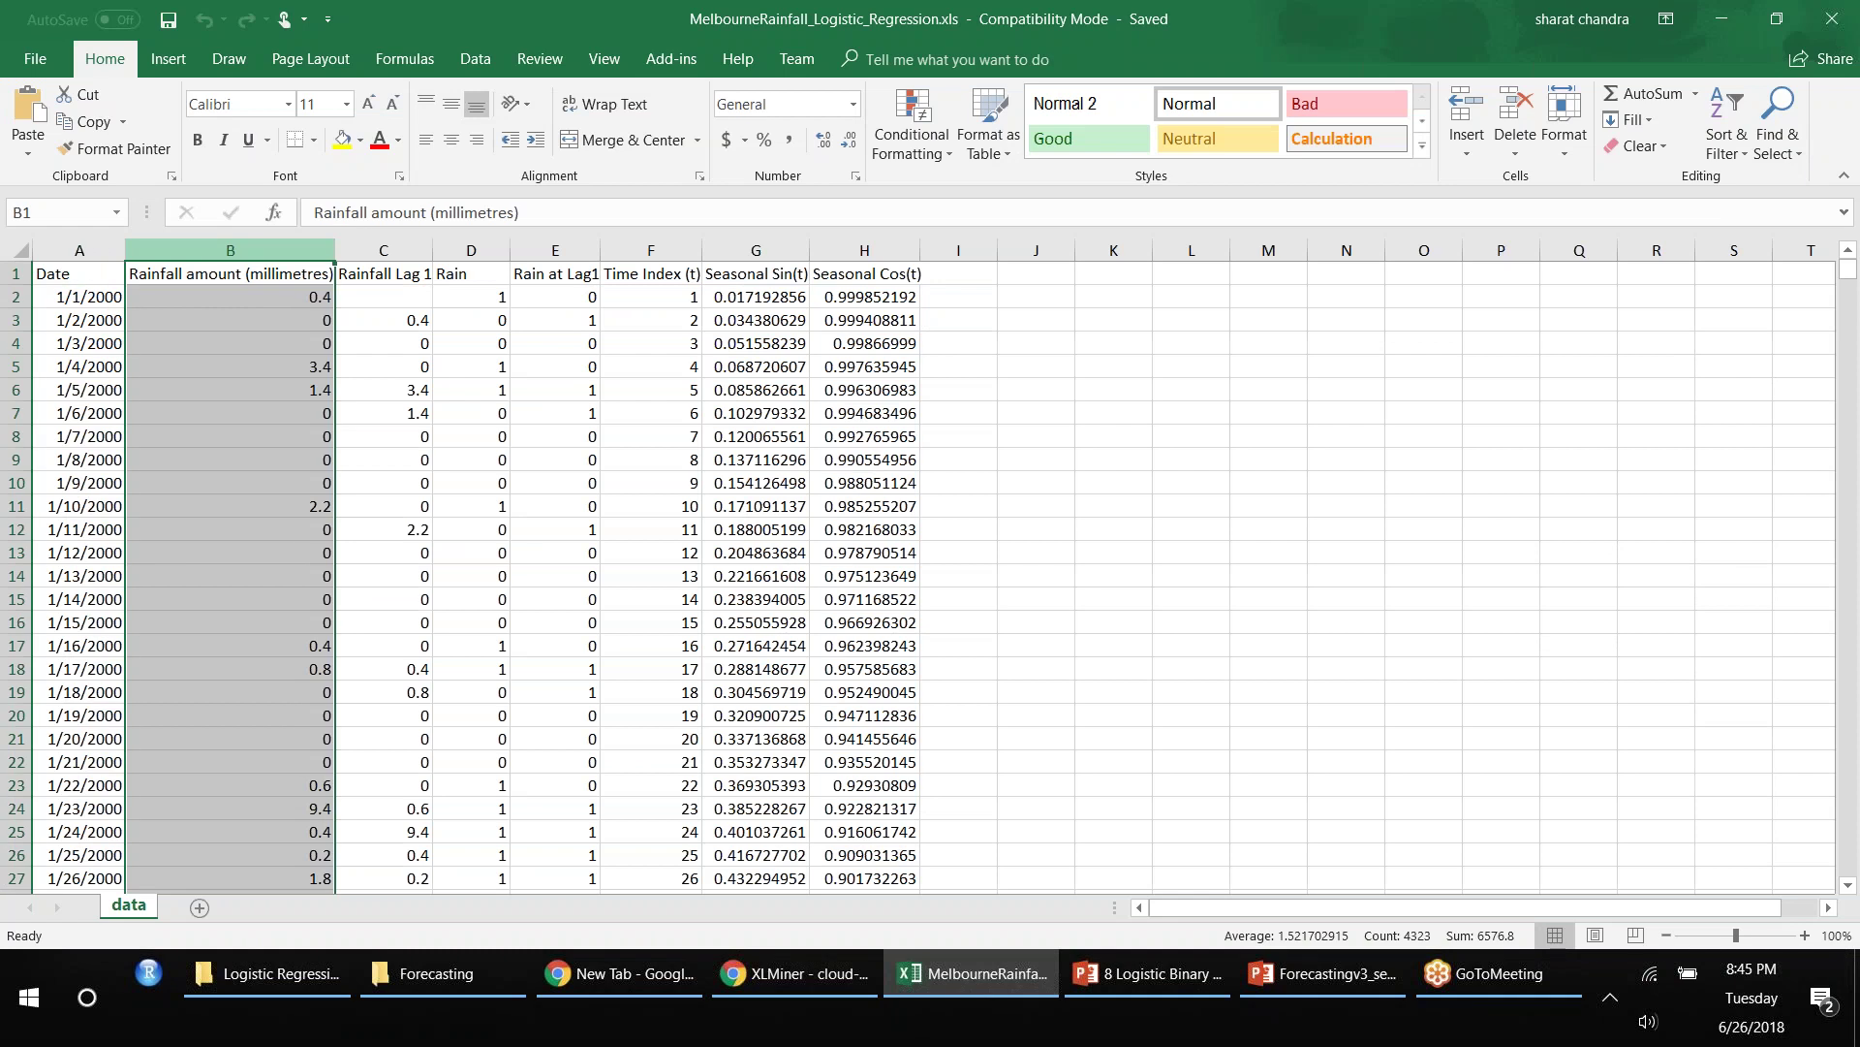
Step: Compare the Rainfall amount column with the Rainfall Lag 1 column over the opening rows, ending at the Rain header
{"action": "left_click", "coordinate": [374, 278]}
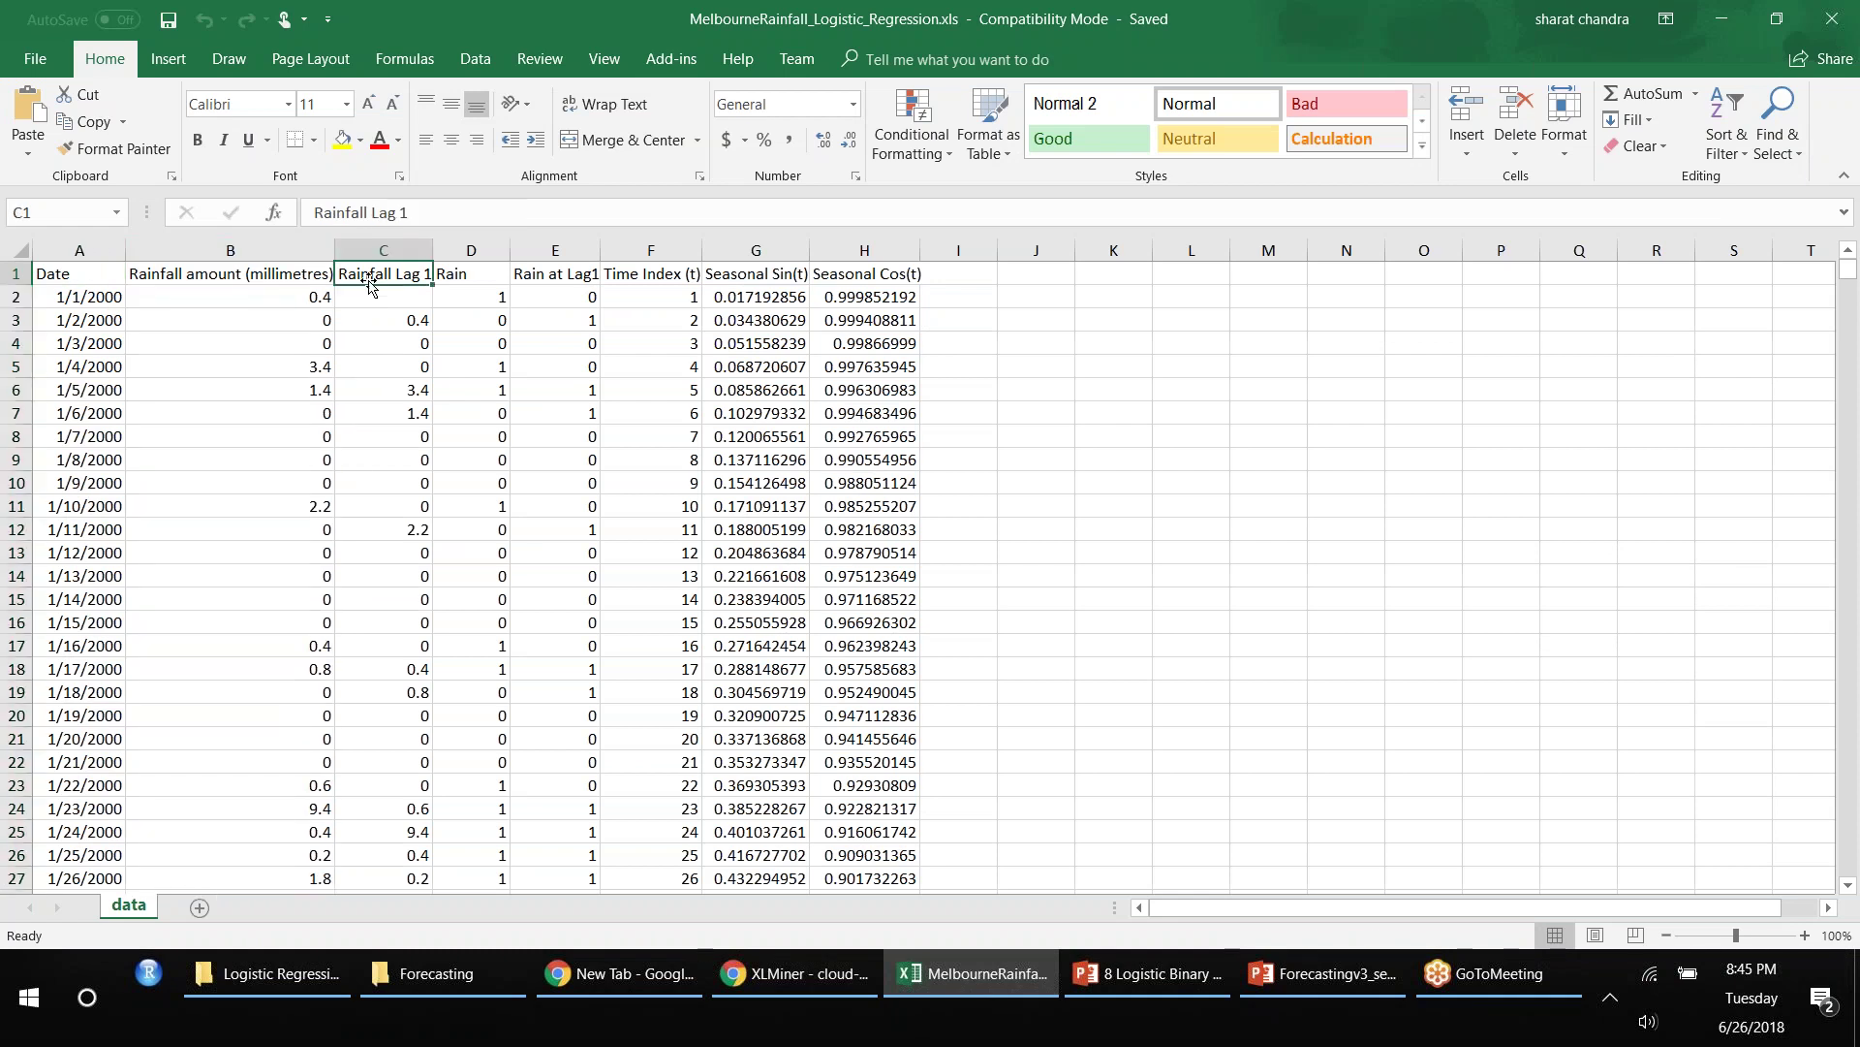
{"action": "left_click", "coordinate": [380, 301]}
{"action": "left_click", "coordinate": [378, 318]}
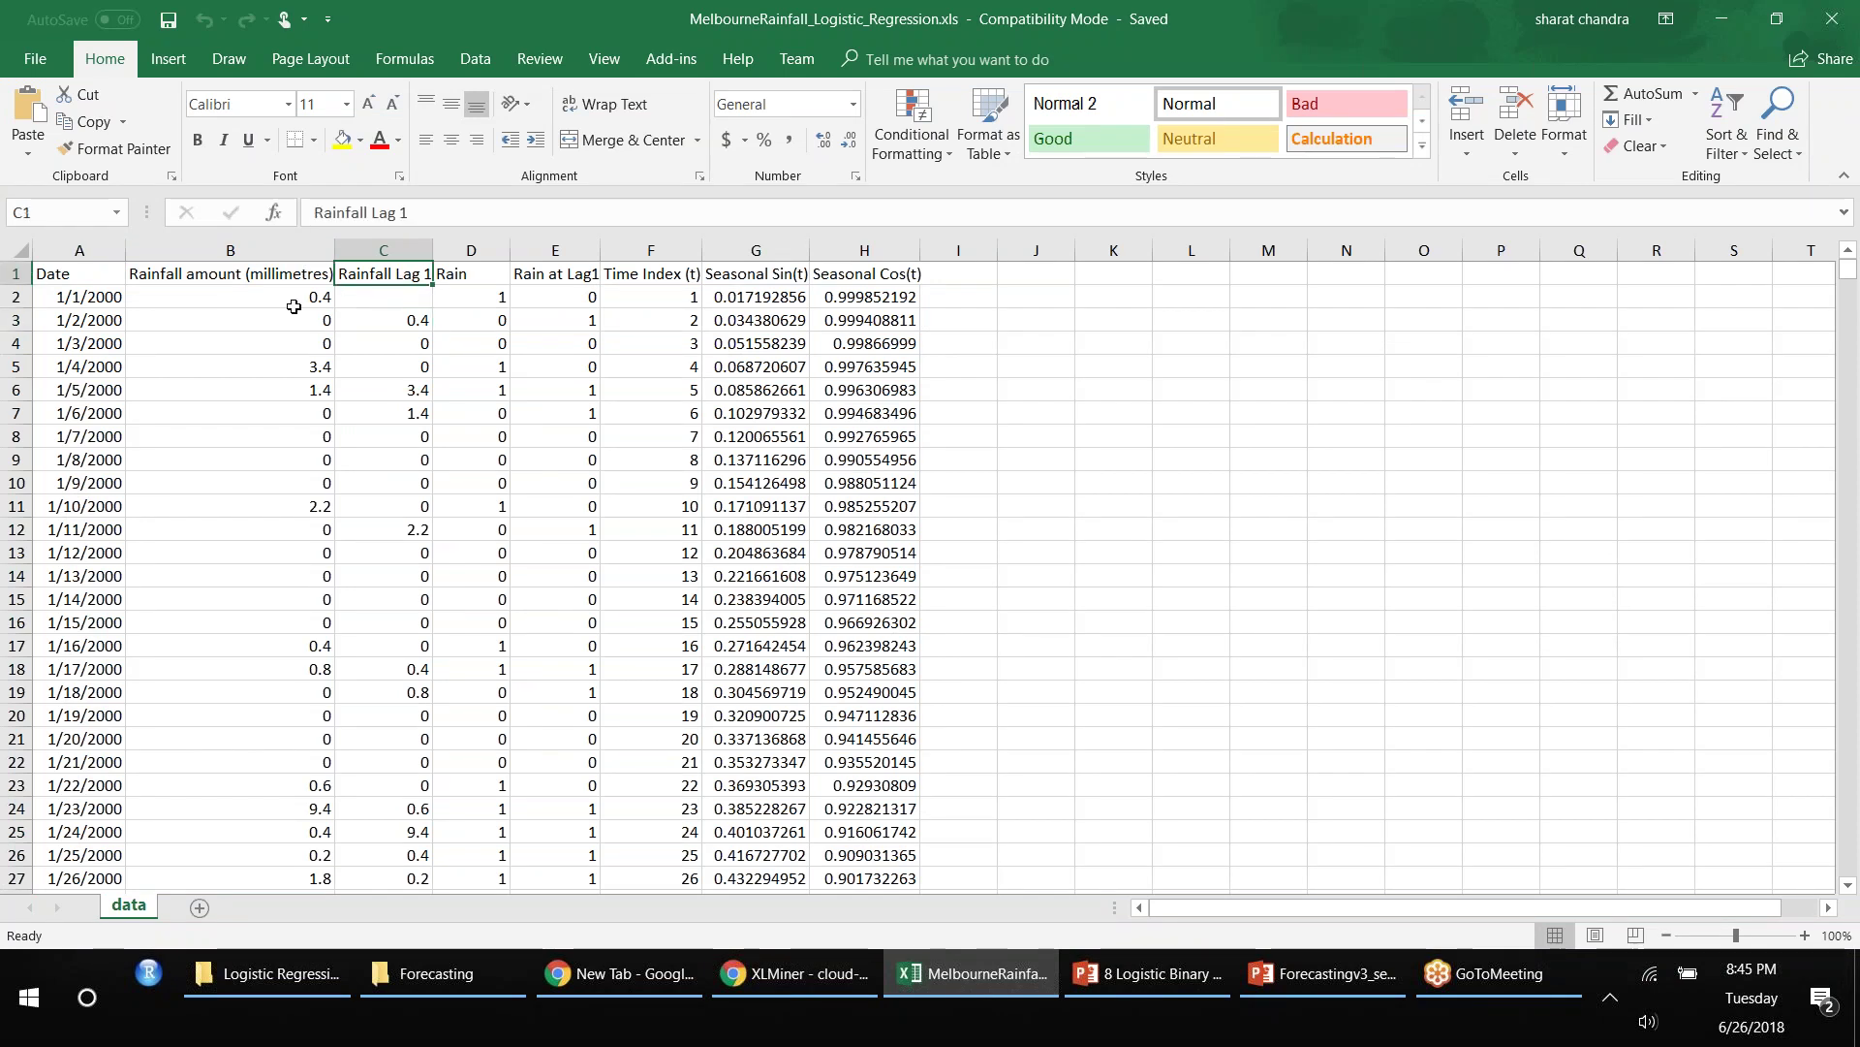
{"action": "left_click_drag", "start_coordinate": [291, 301], "coordinate": [319, 741]}
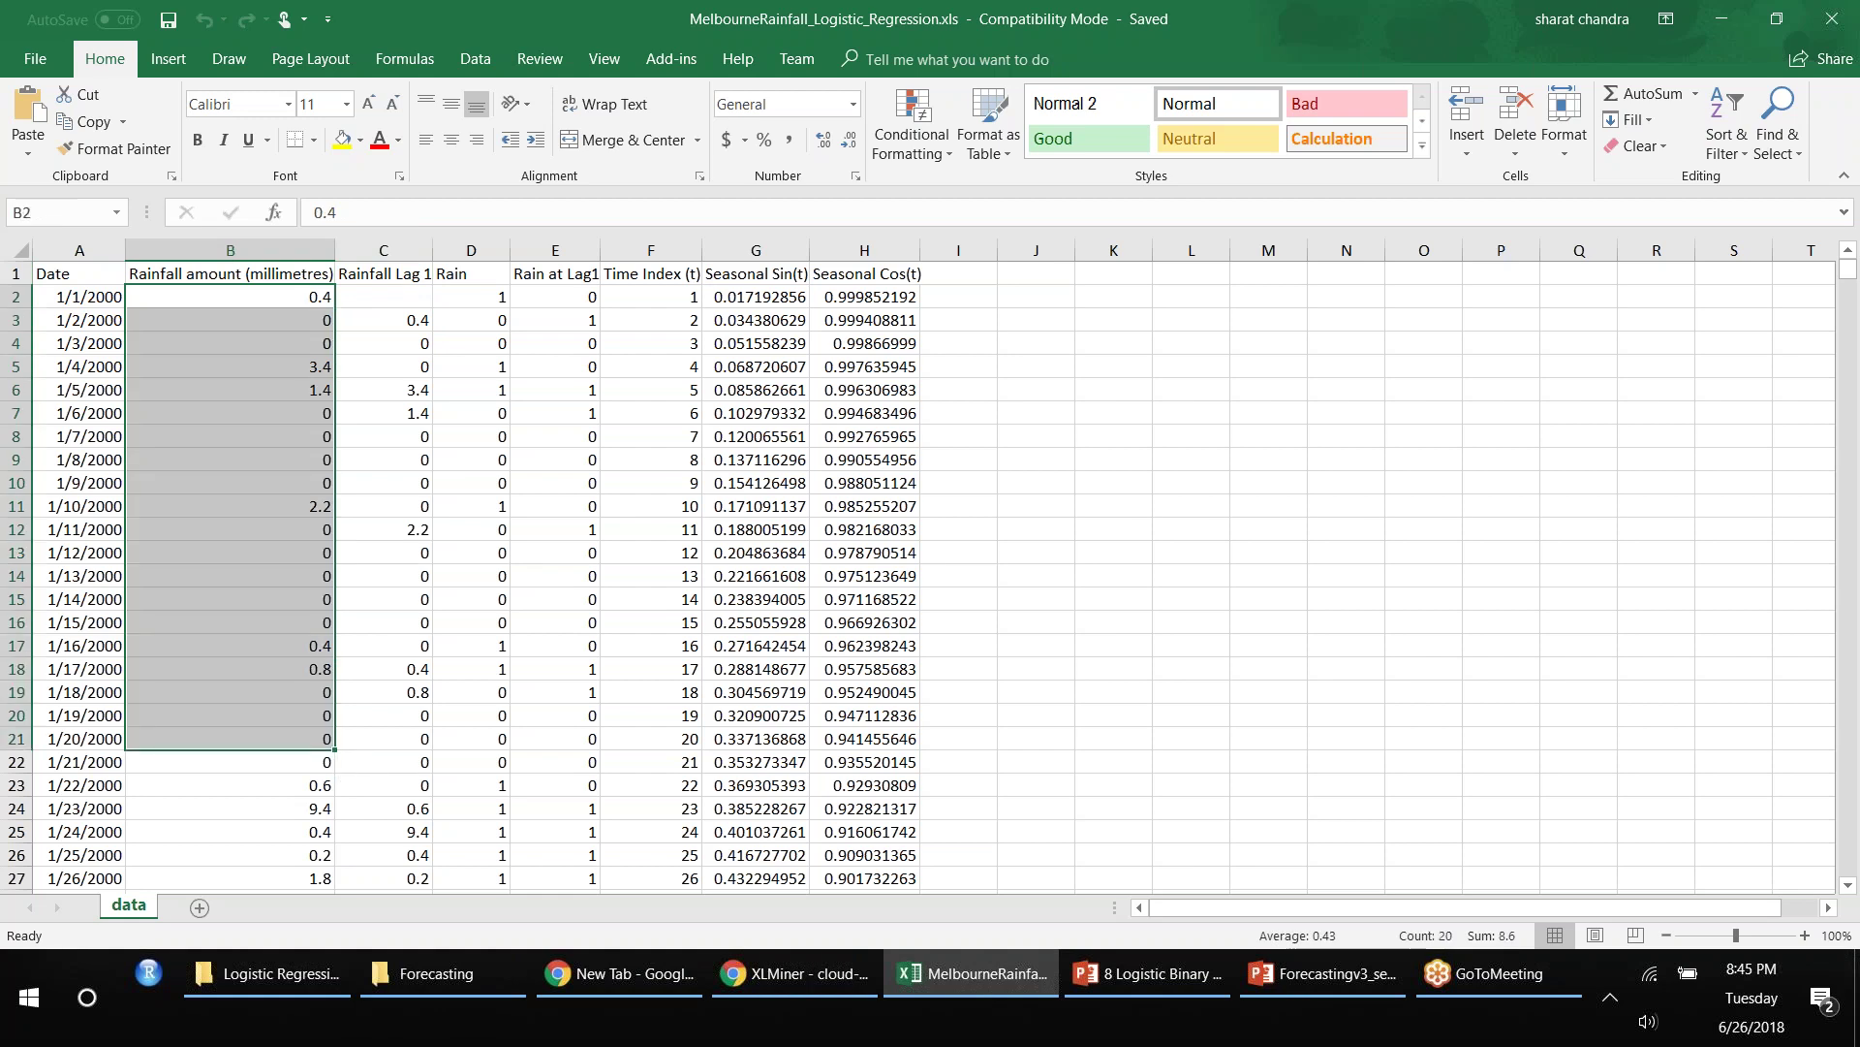
{"action": "left_click", "coordinate": [395, 309]}
{"action": "left_click_drag", "start_coordinate": [397, 319], "coordinate": [485, 668]}
{"action": "left_click", "coordinate": [384, 663]}
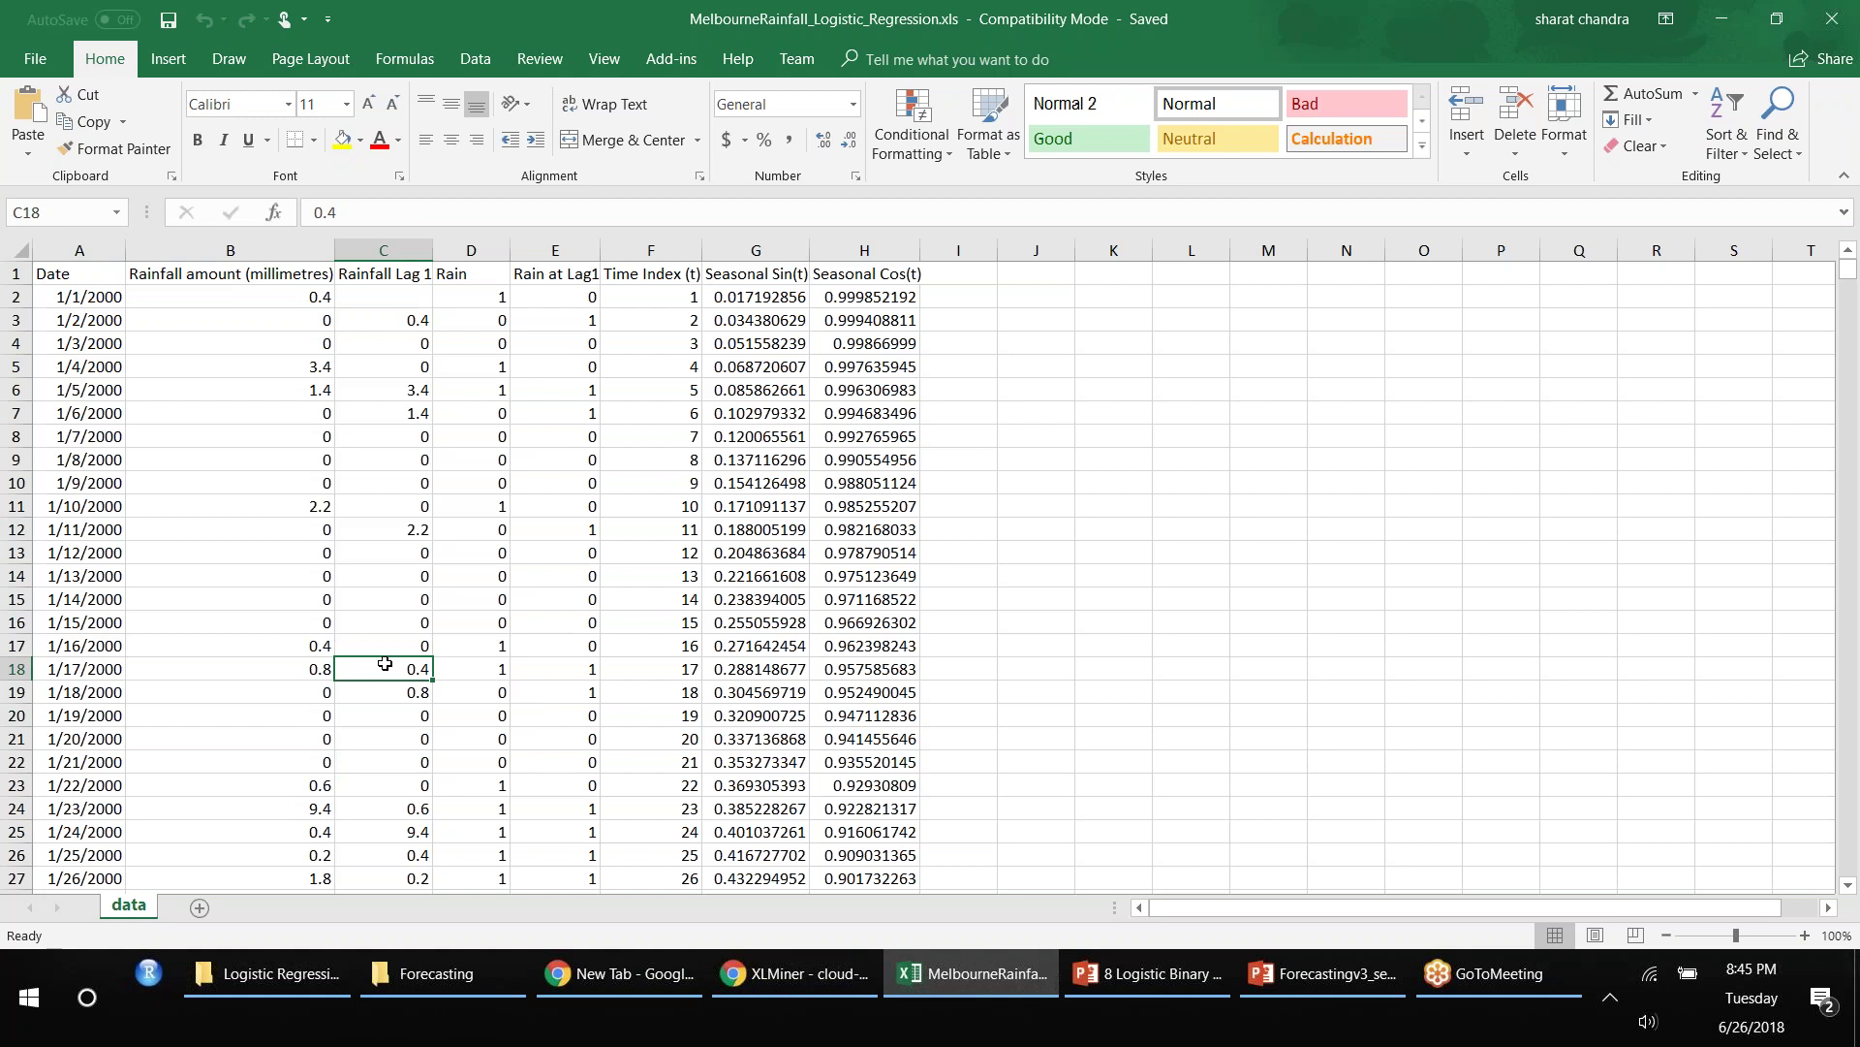
{"action": "left_click", "coordinate": [476, 277]}
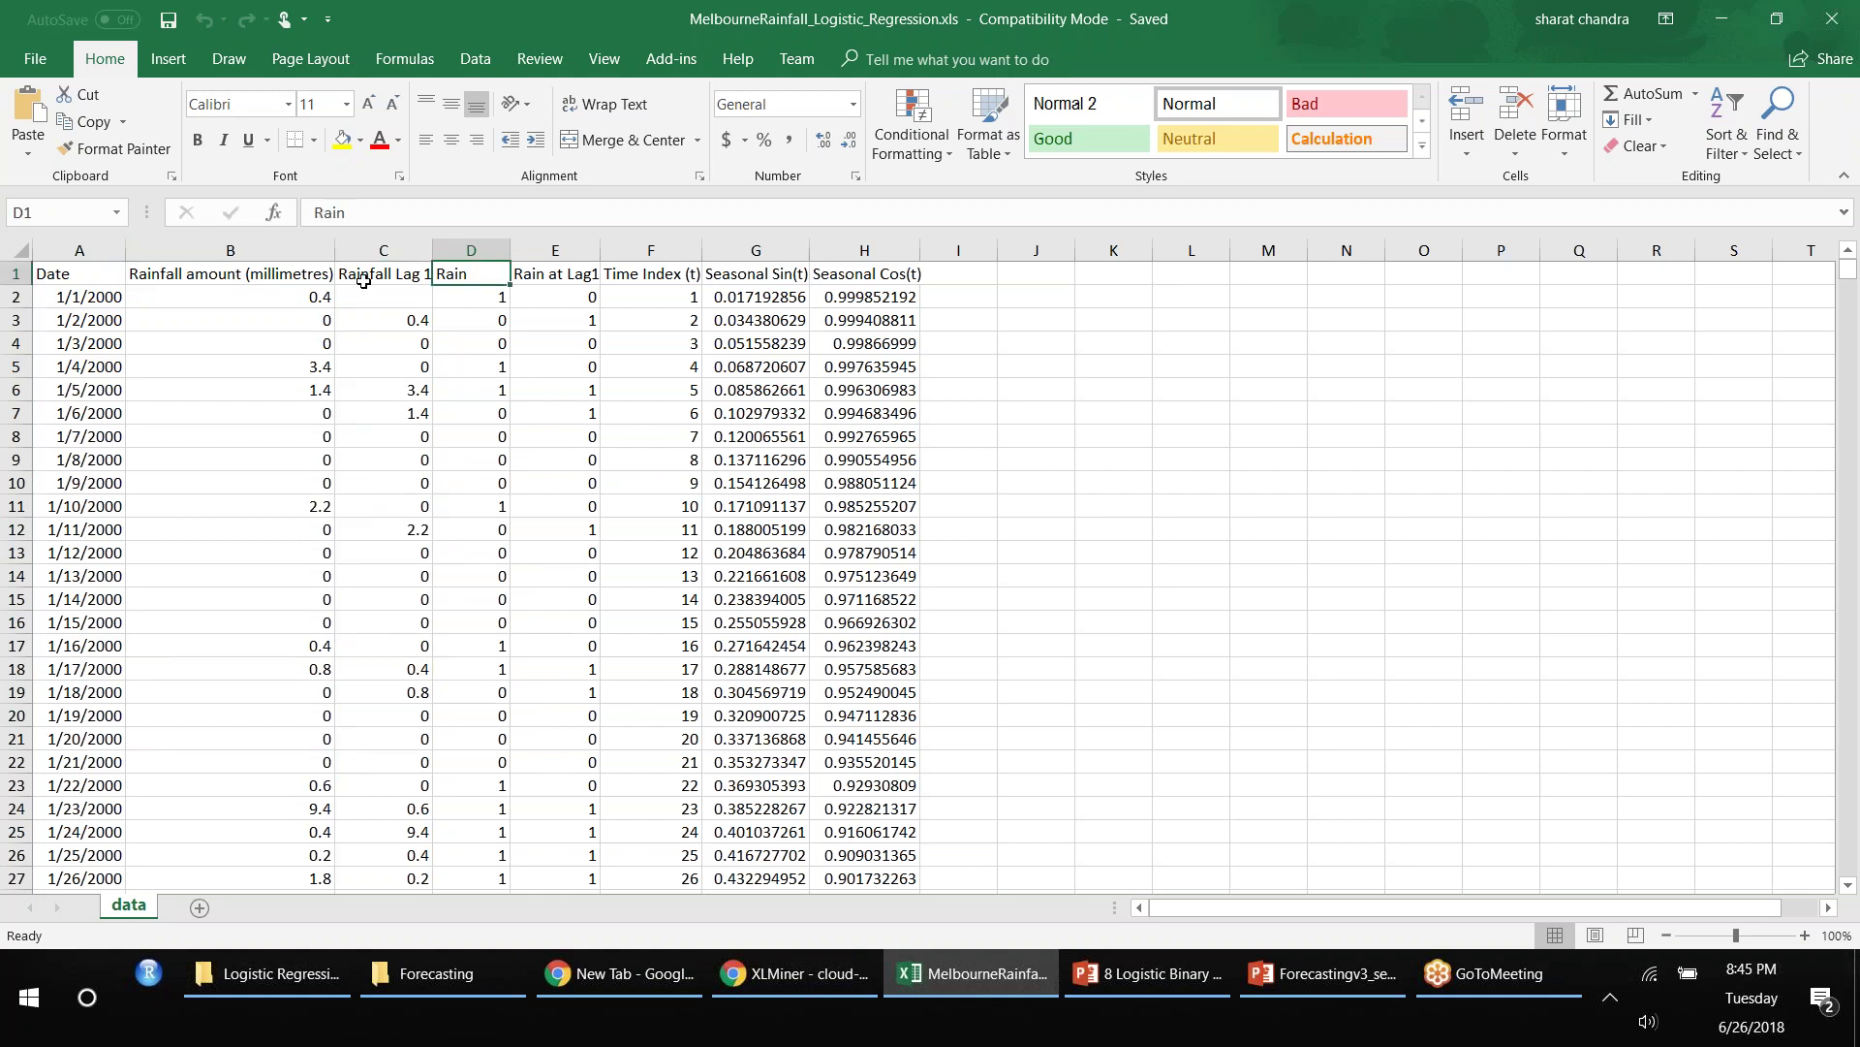
Step: Hide the Rainfall Lag 1 column (column C)
{"action": "left_click", "coordinate": [319, 296]}
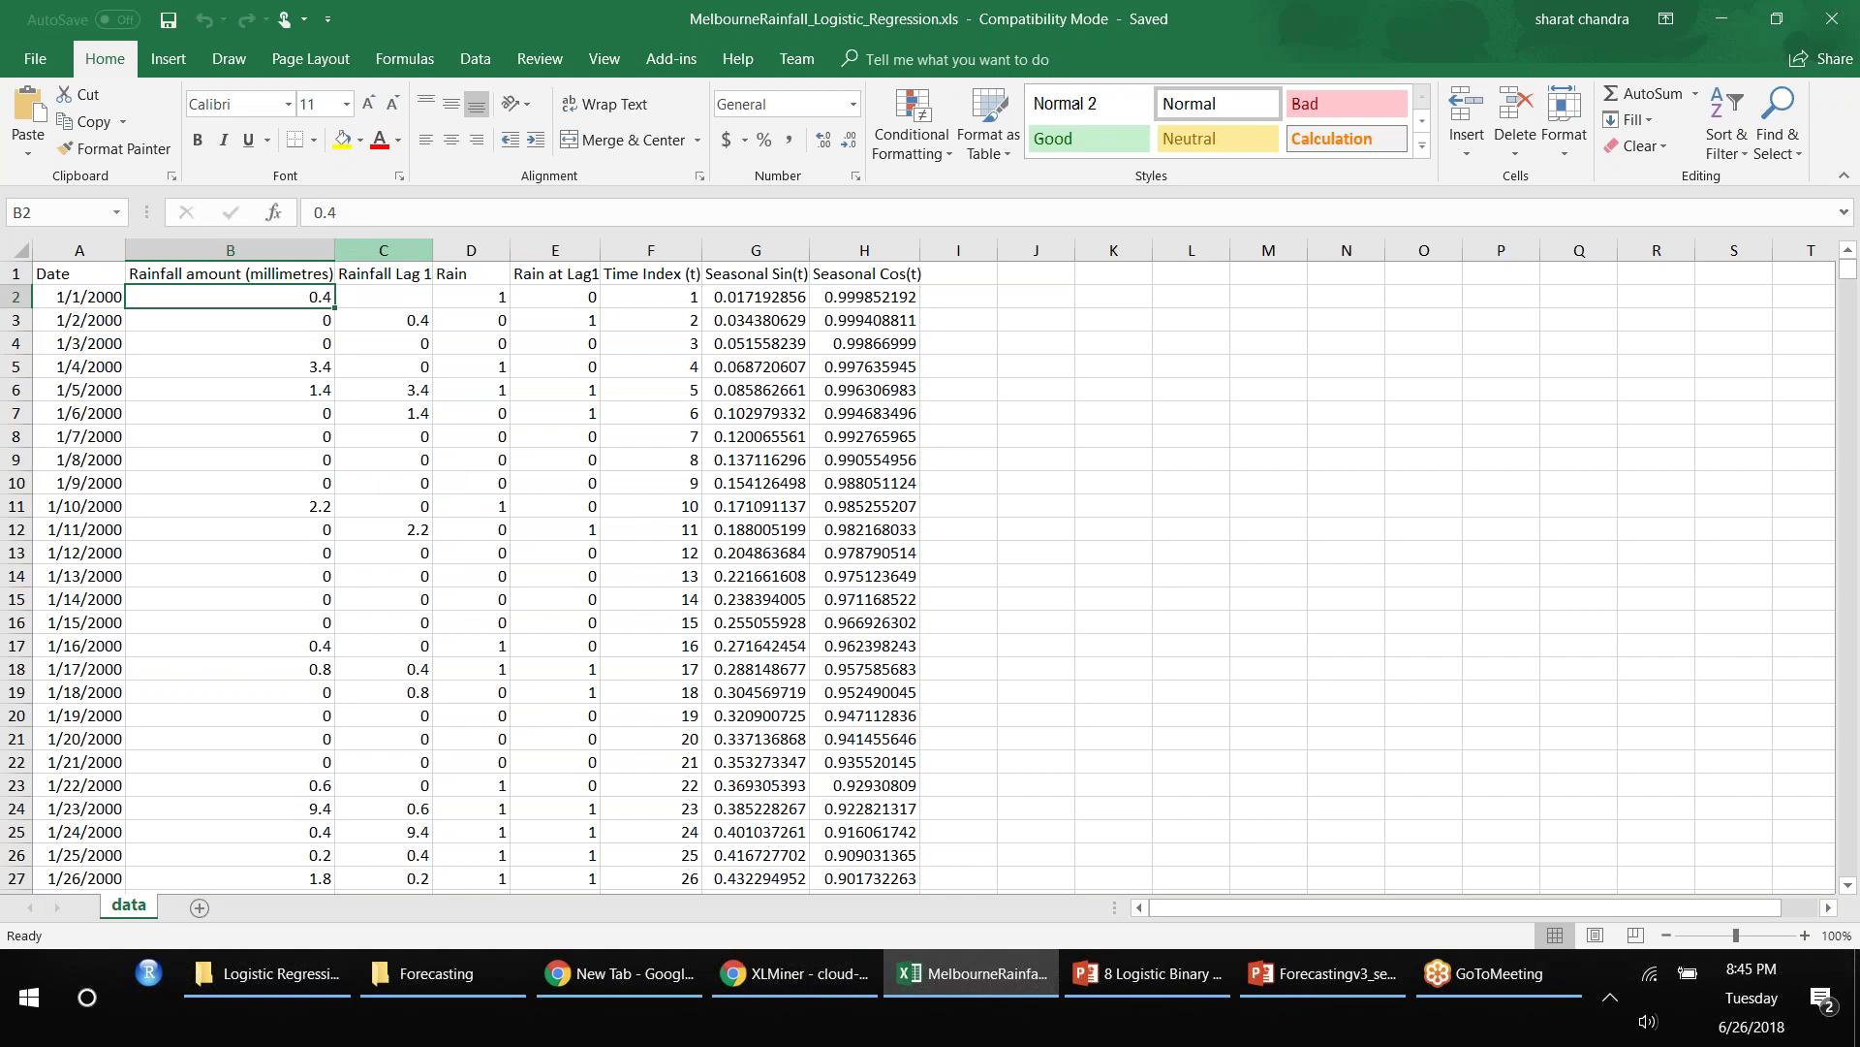
{"action": "left_click", "coordinate": [385, 250]}
{"action": "right_click", "coordinate": [387, 252]}
{"action": "key", "text": "Escape"}
{"action": "key", "text": "ctrl+minus"}
Step: Check how the IF formulas in the first cells of the Rain column relate to the rainfall amounts beside them
{"action": "left_click", "coordinate": [318, 299]}
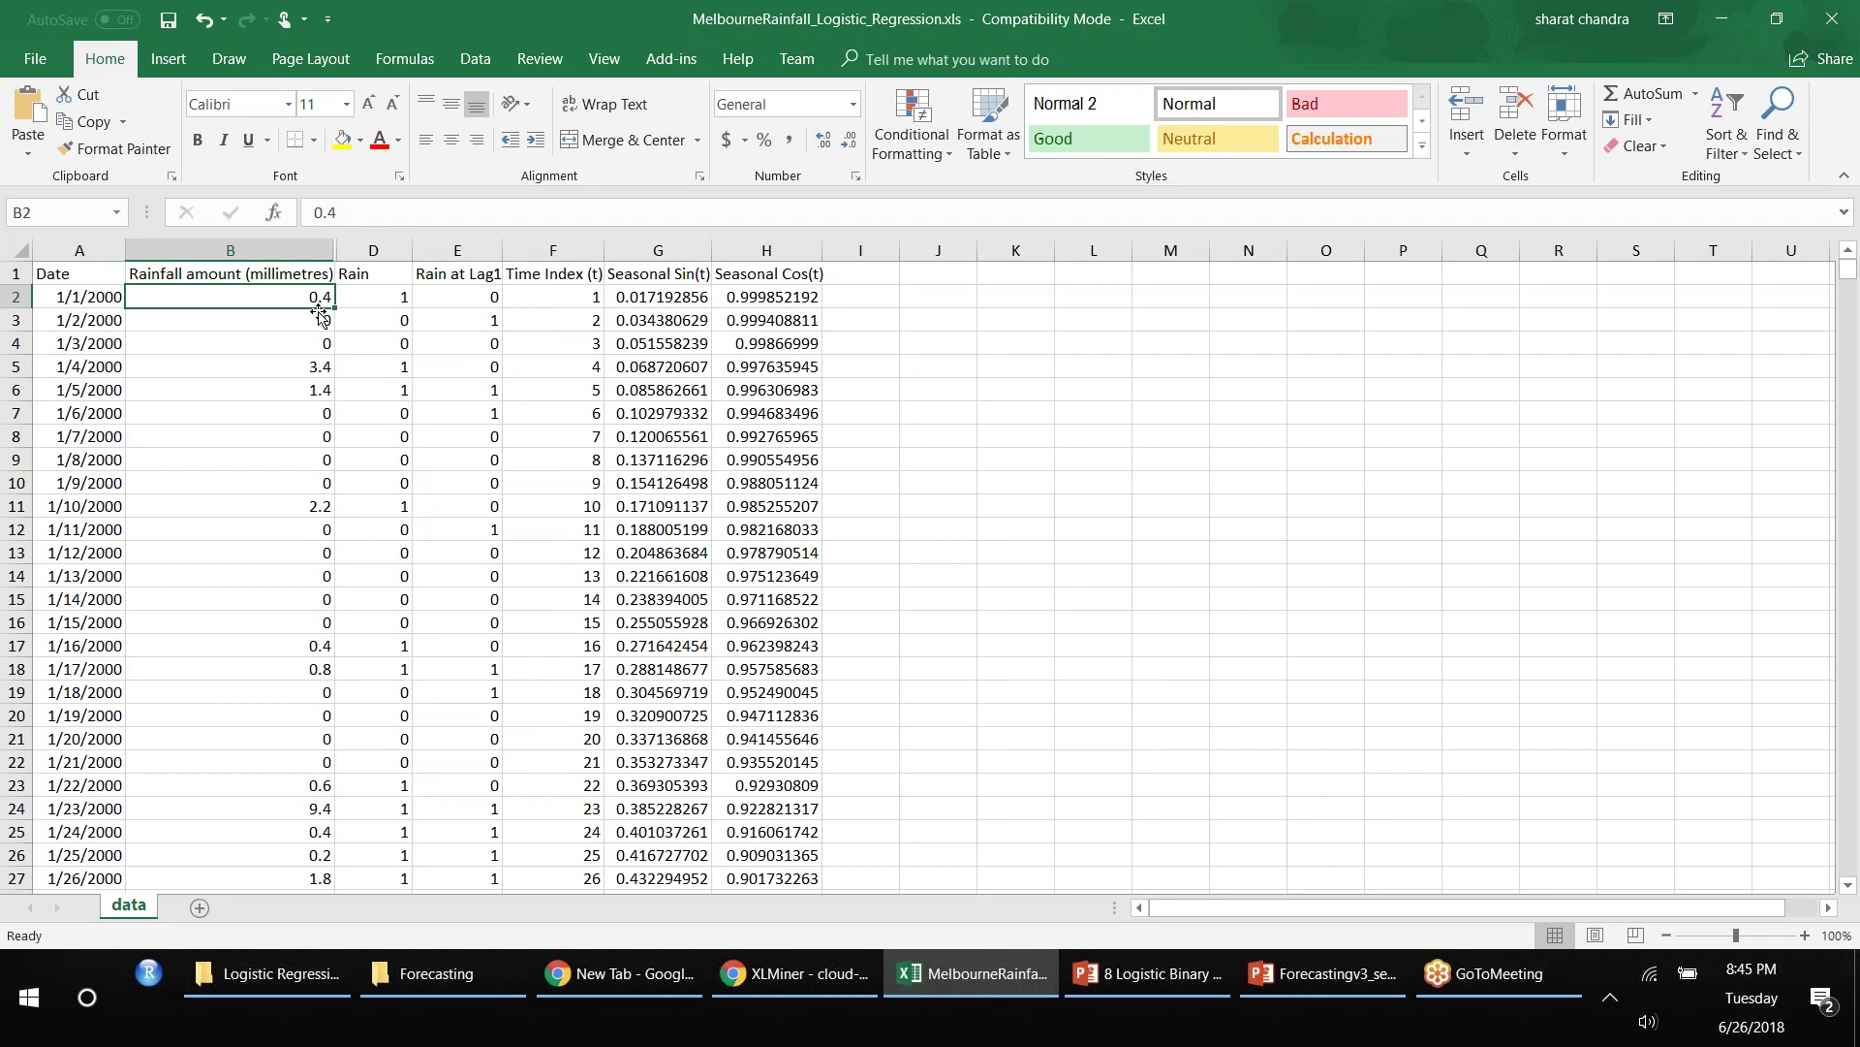
{"action": "left_click", "coordinate": [390, 300]}
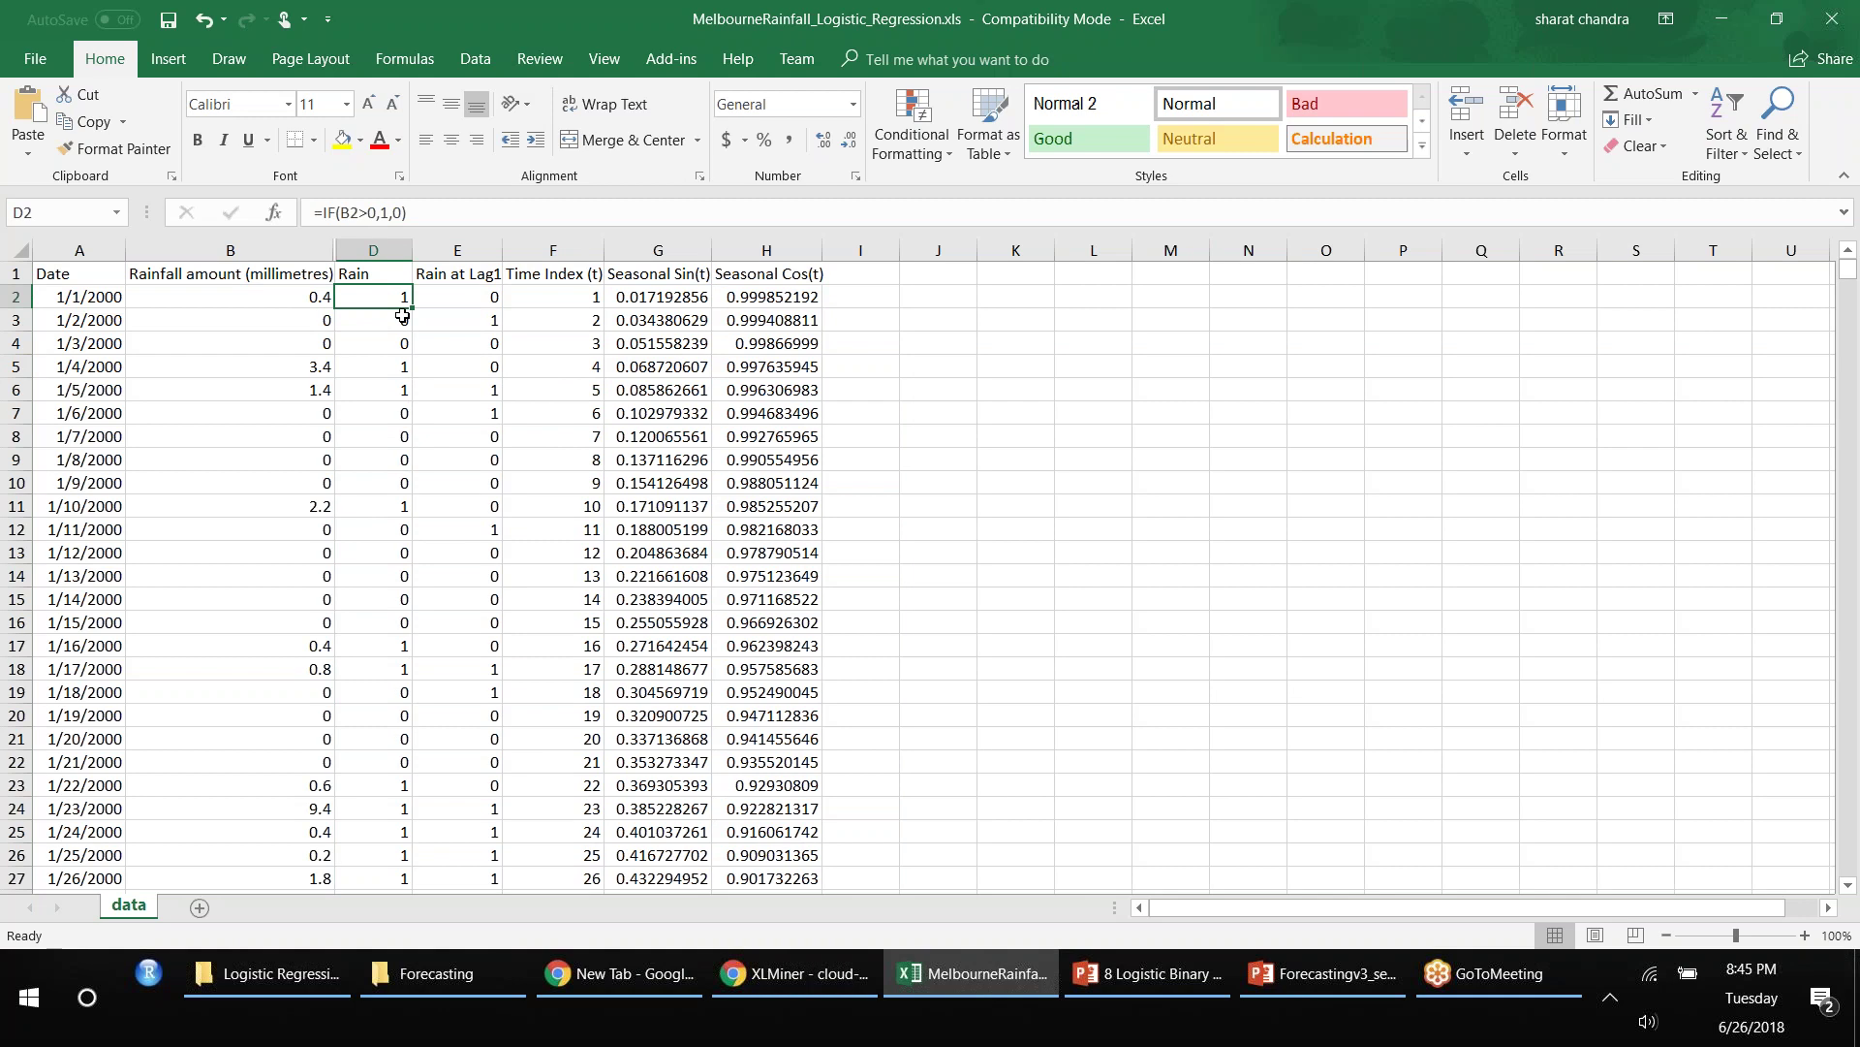
{"action": "left_click", "coordinate": [312, 327]}
{"action": "left_click", "coordinate": [315, 344]}
{"action": "left_click", "coordinate": [317, 322]}
{"action": "left_click", "coordinate": [350, 328]}
{"action": "left_click", "coordinate": [376, 345]}
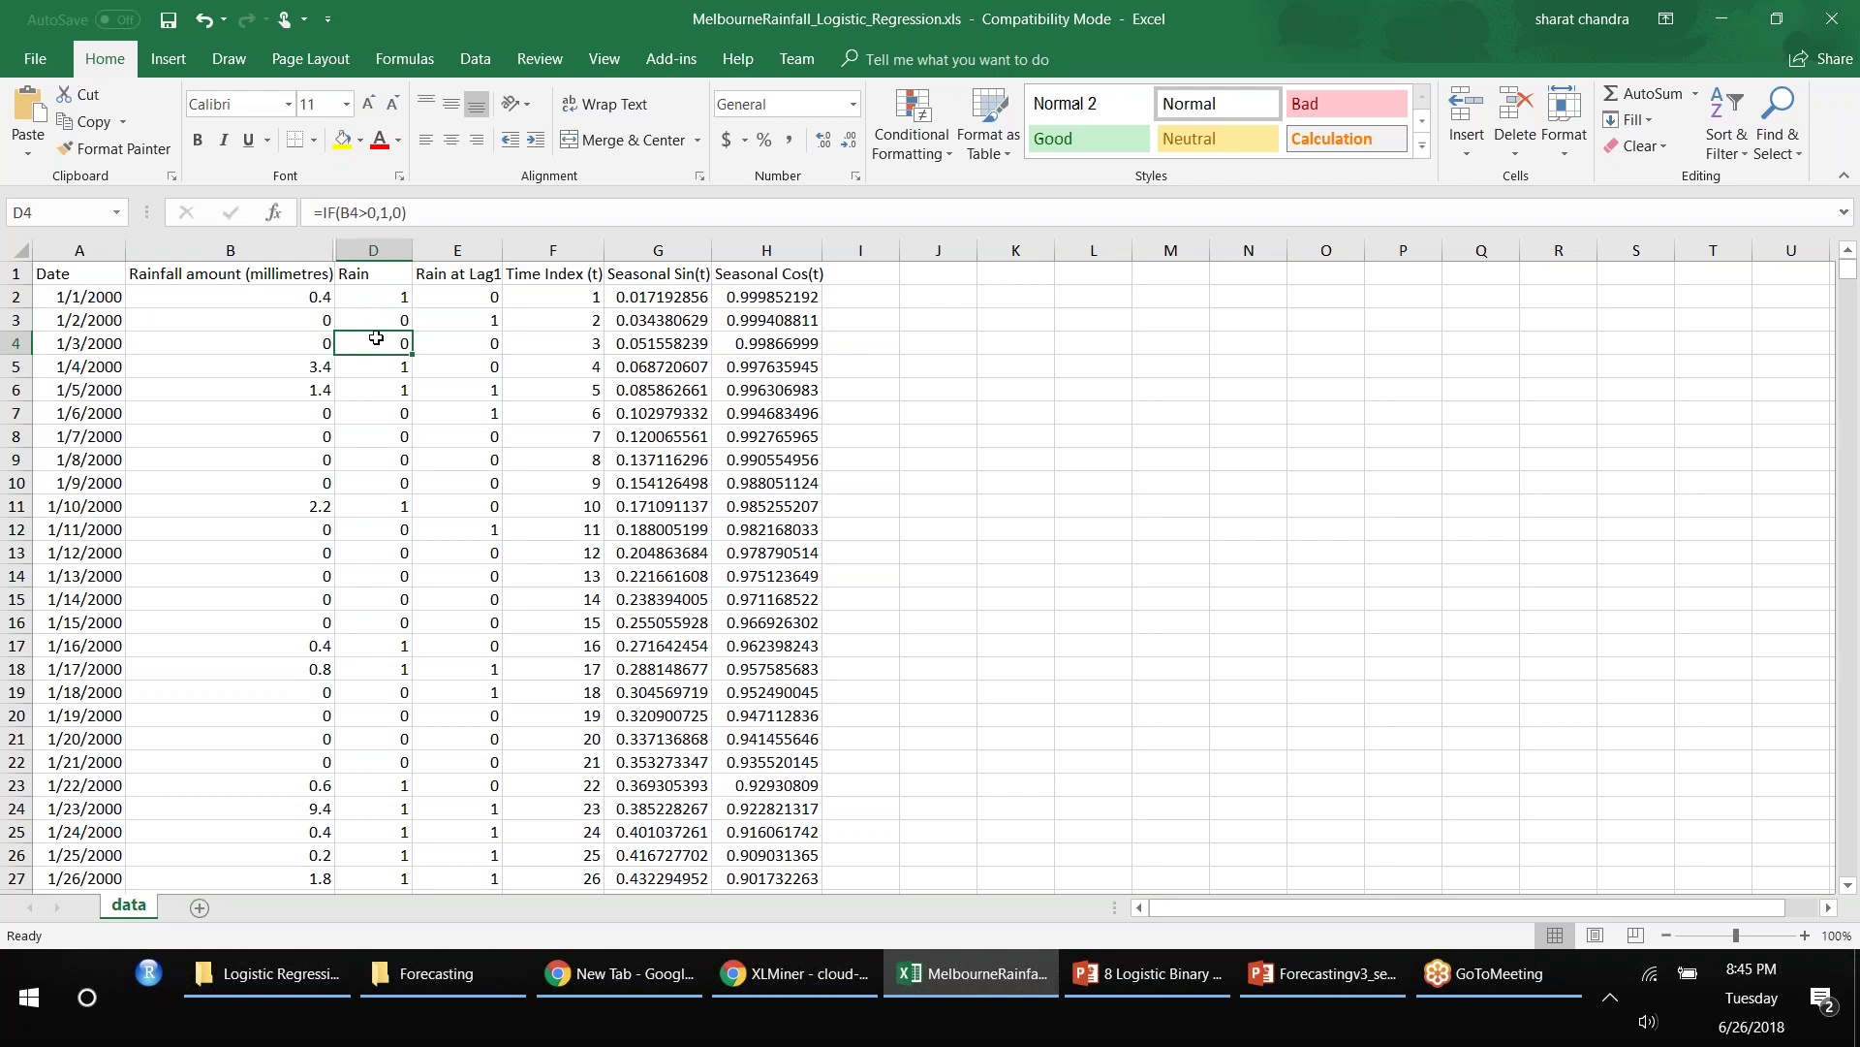
{"action": "left_click", "coordinate": [384, 294]}
{"action": "left_click", "coordinate": [388, 322]}
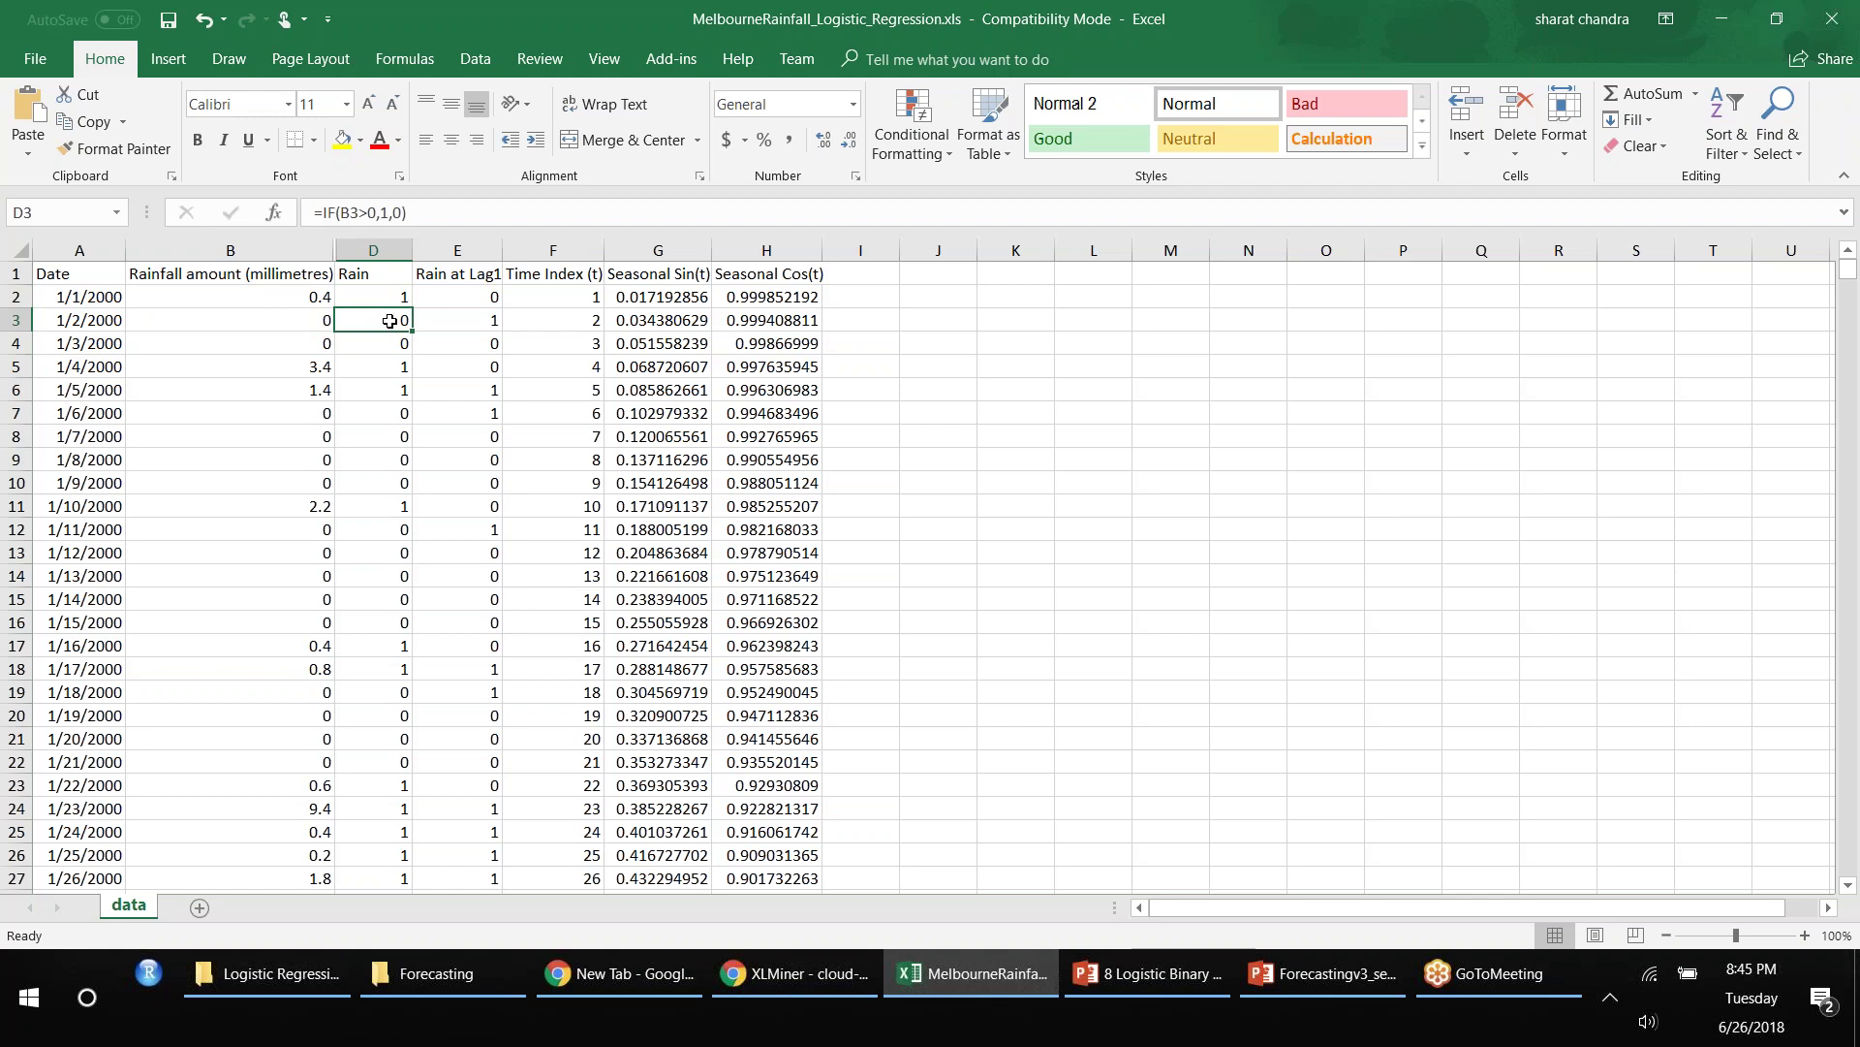
Step: Clear the first Rain at Lag1 value in E2 and restore it to 0
{"action": "left_click", "coordinate": [492, 298]}
{"action": "key", "text": "Delete"}
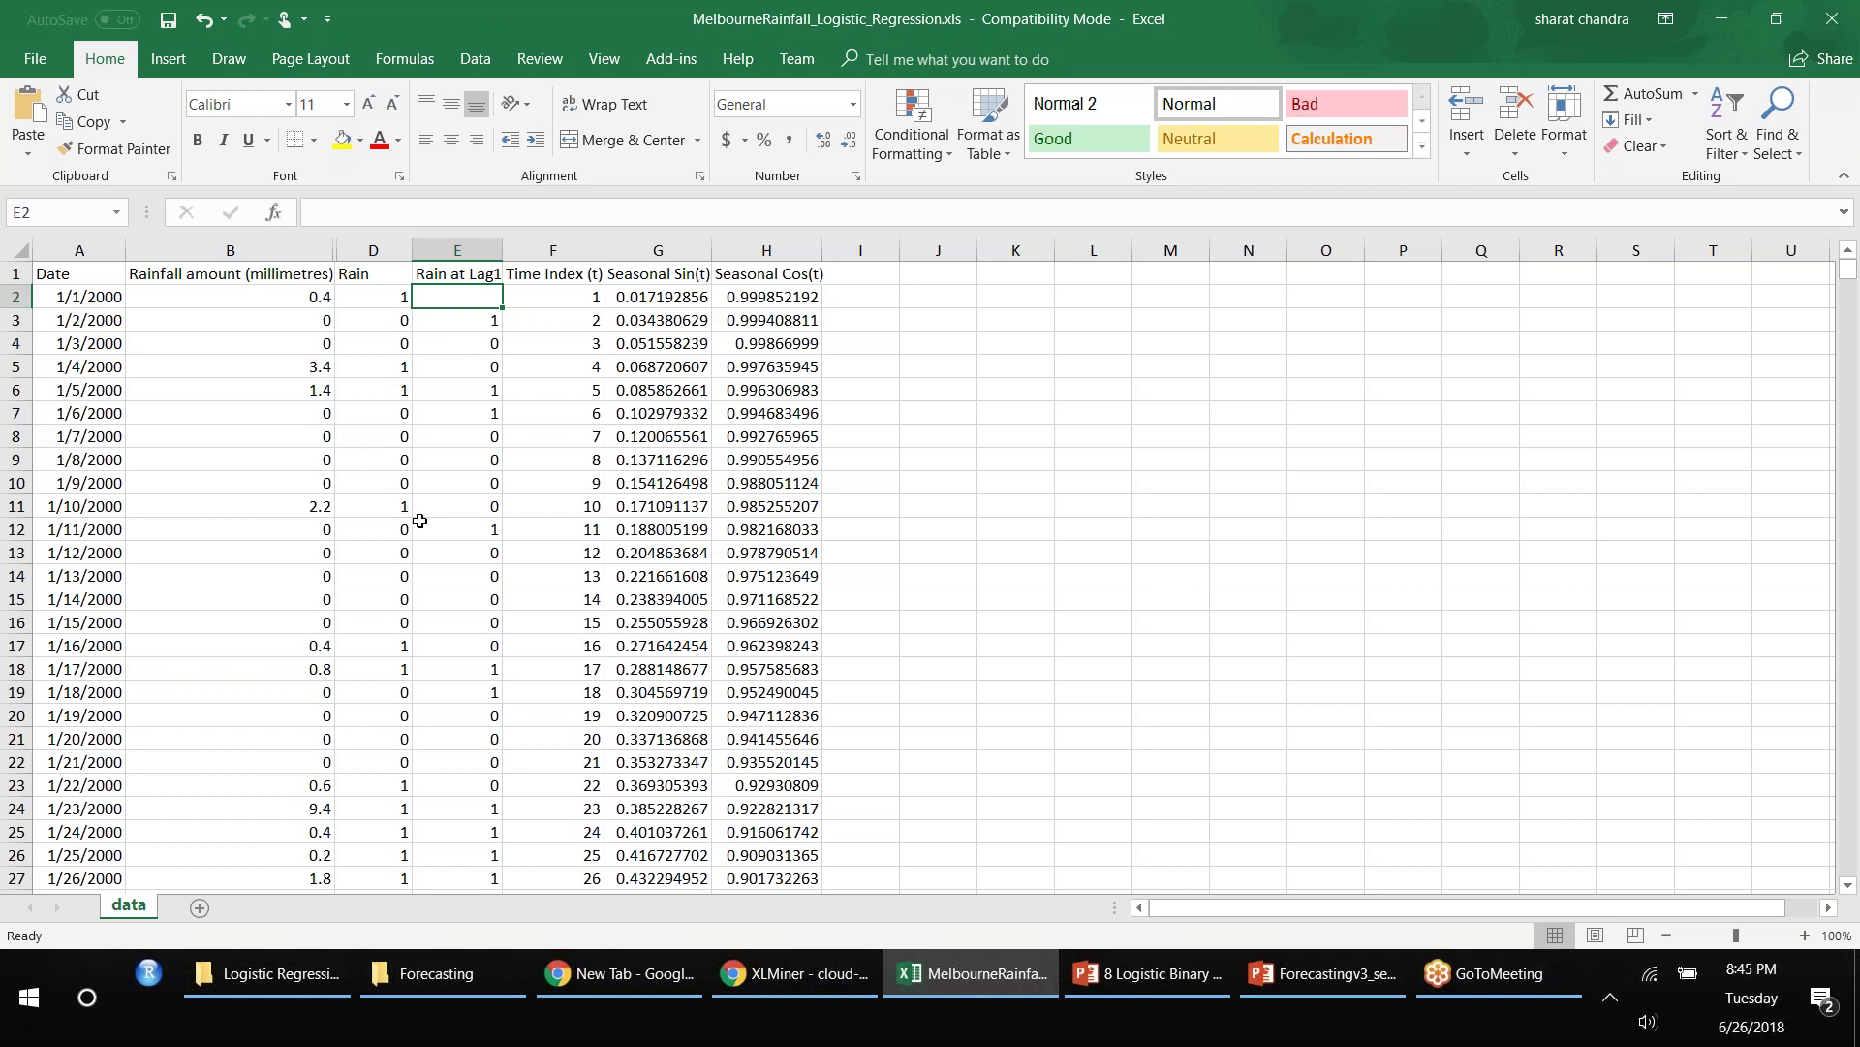
{"action": "type", "text": "0"}
Step: Examine the Rain at Lag1 formula in E6, the Time Index (t) column and the Seasonal Sin(t) column
{"action": "left_click", "coordinate": [457, 390]}
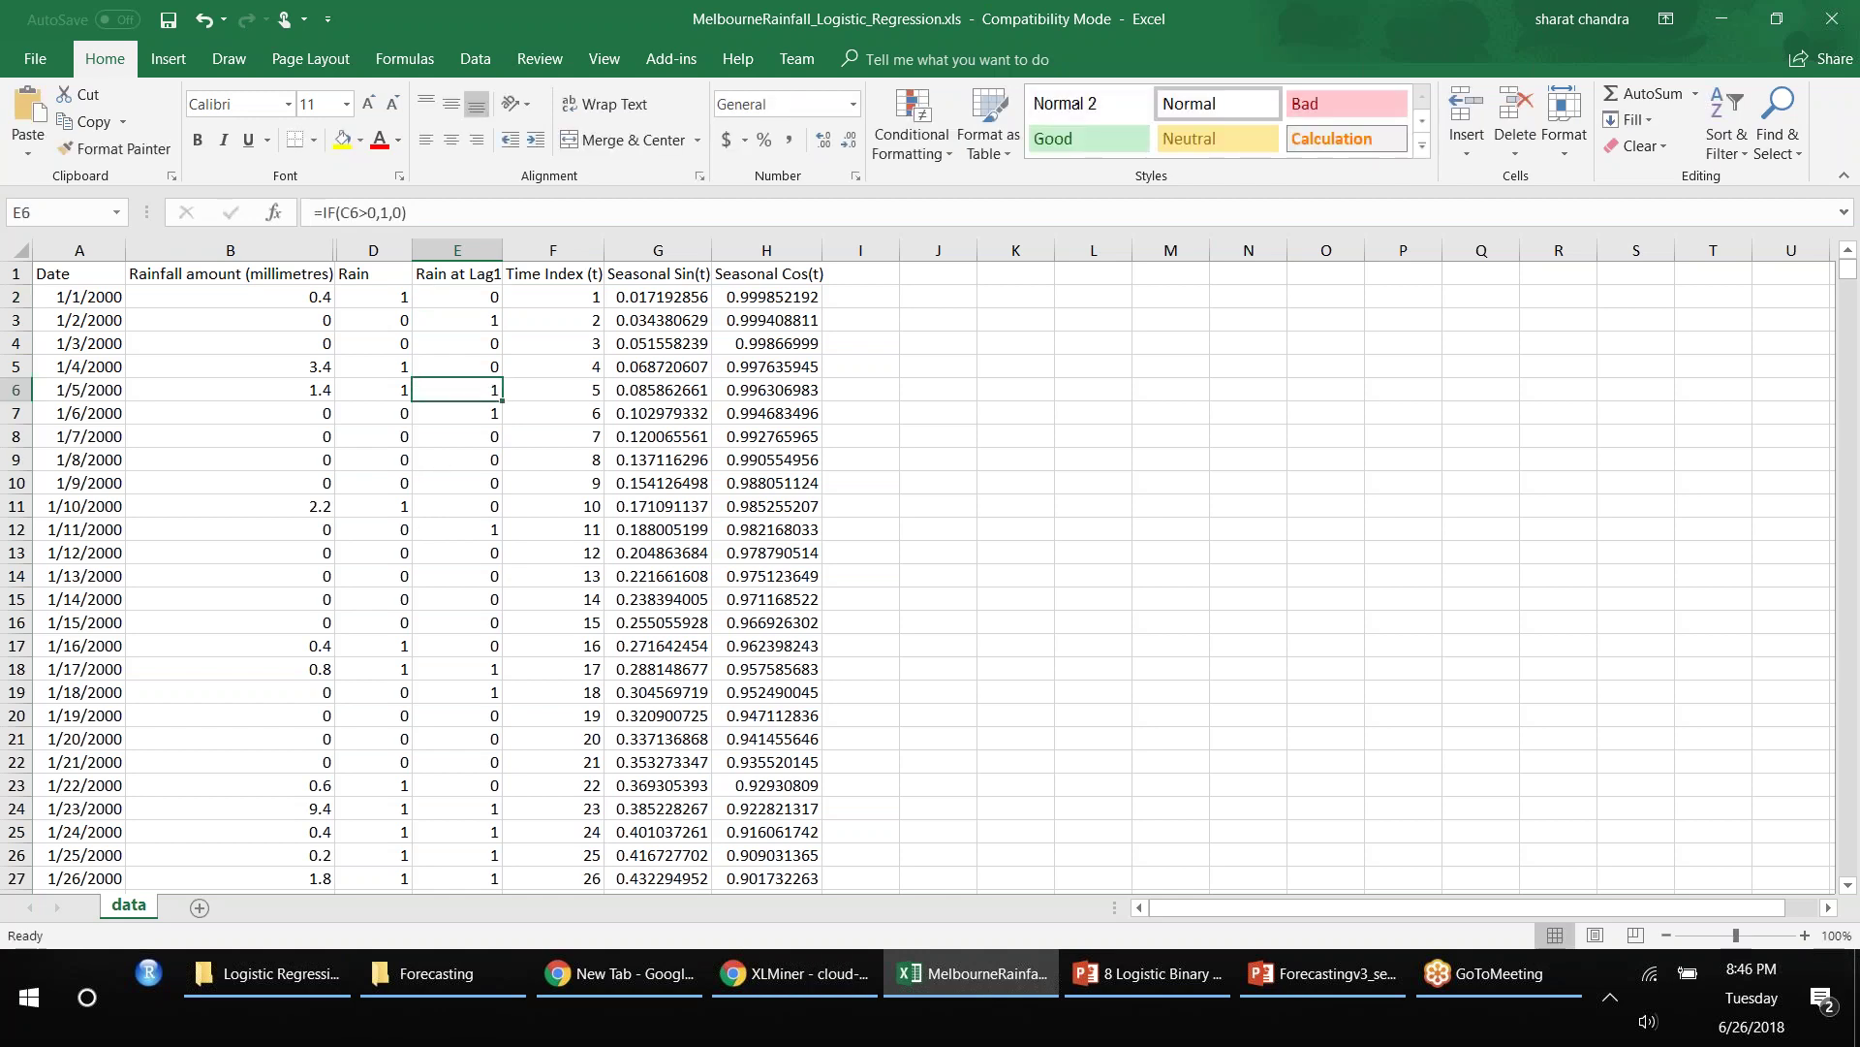
{"action": "left_click", "coordinate": [563, 250]}
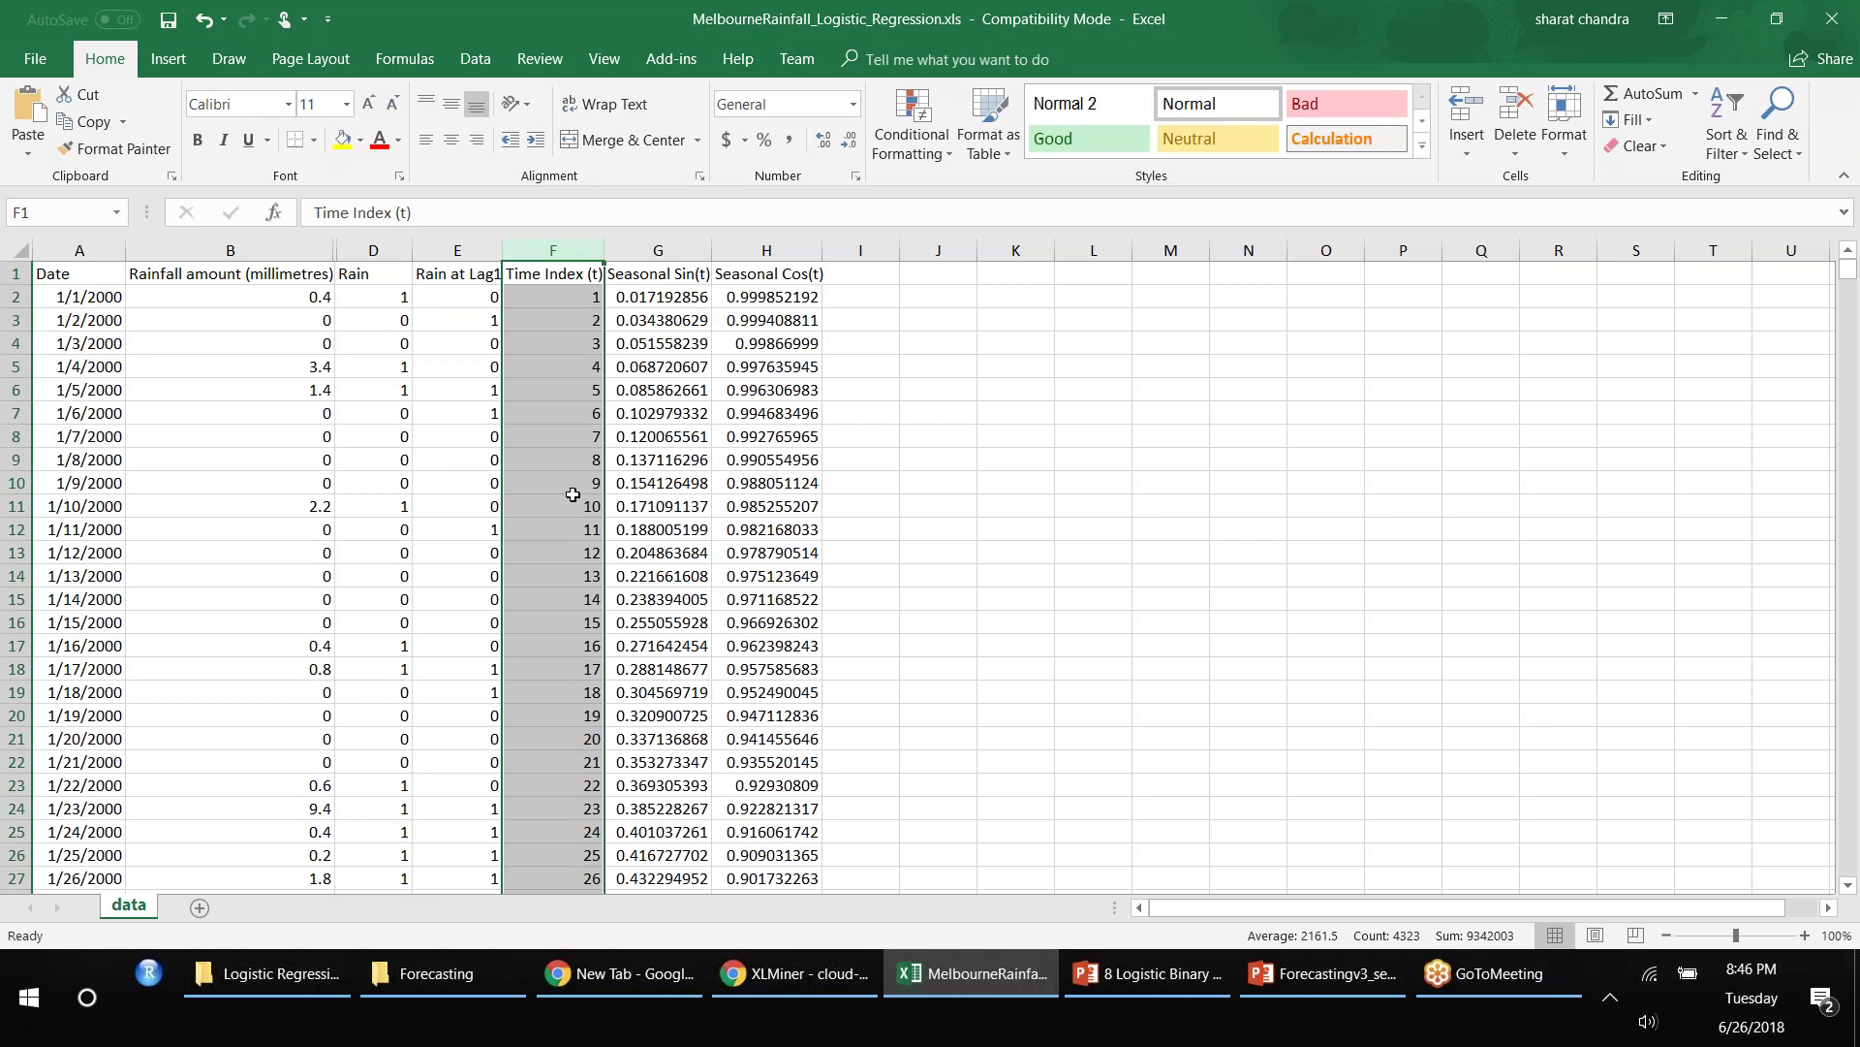
{"action": "left_click", "coordinate": [669, 250]}
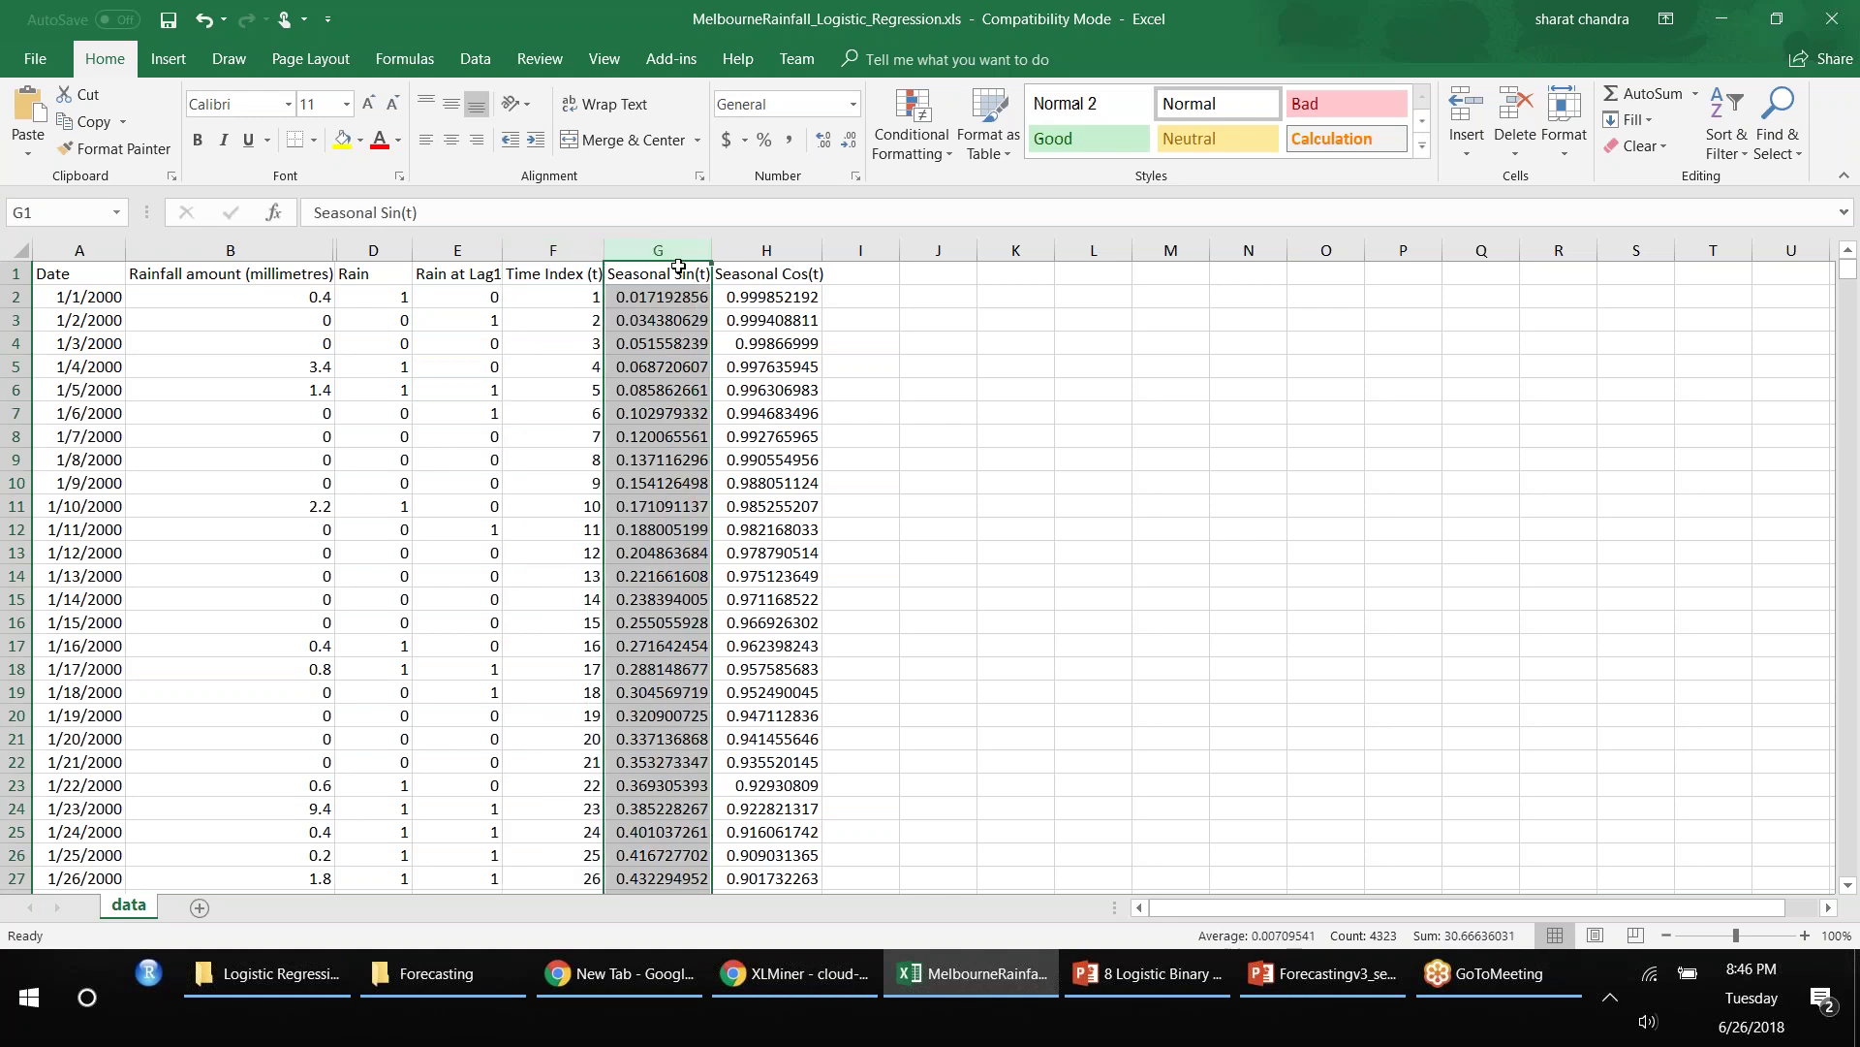
{"action": "left_click", "coordinate": [691, 275]}
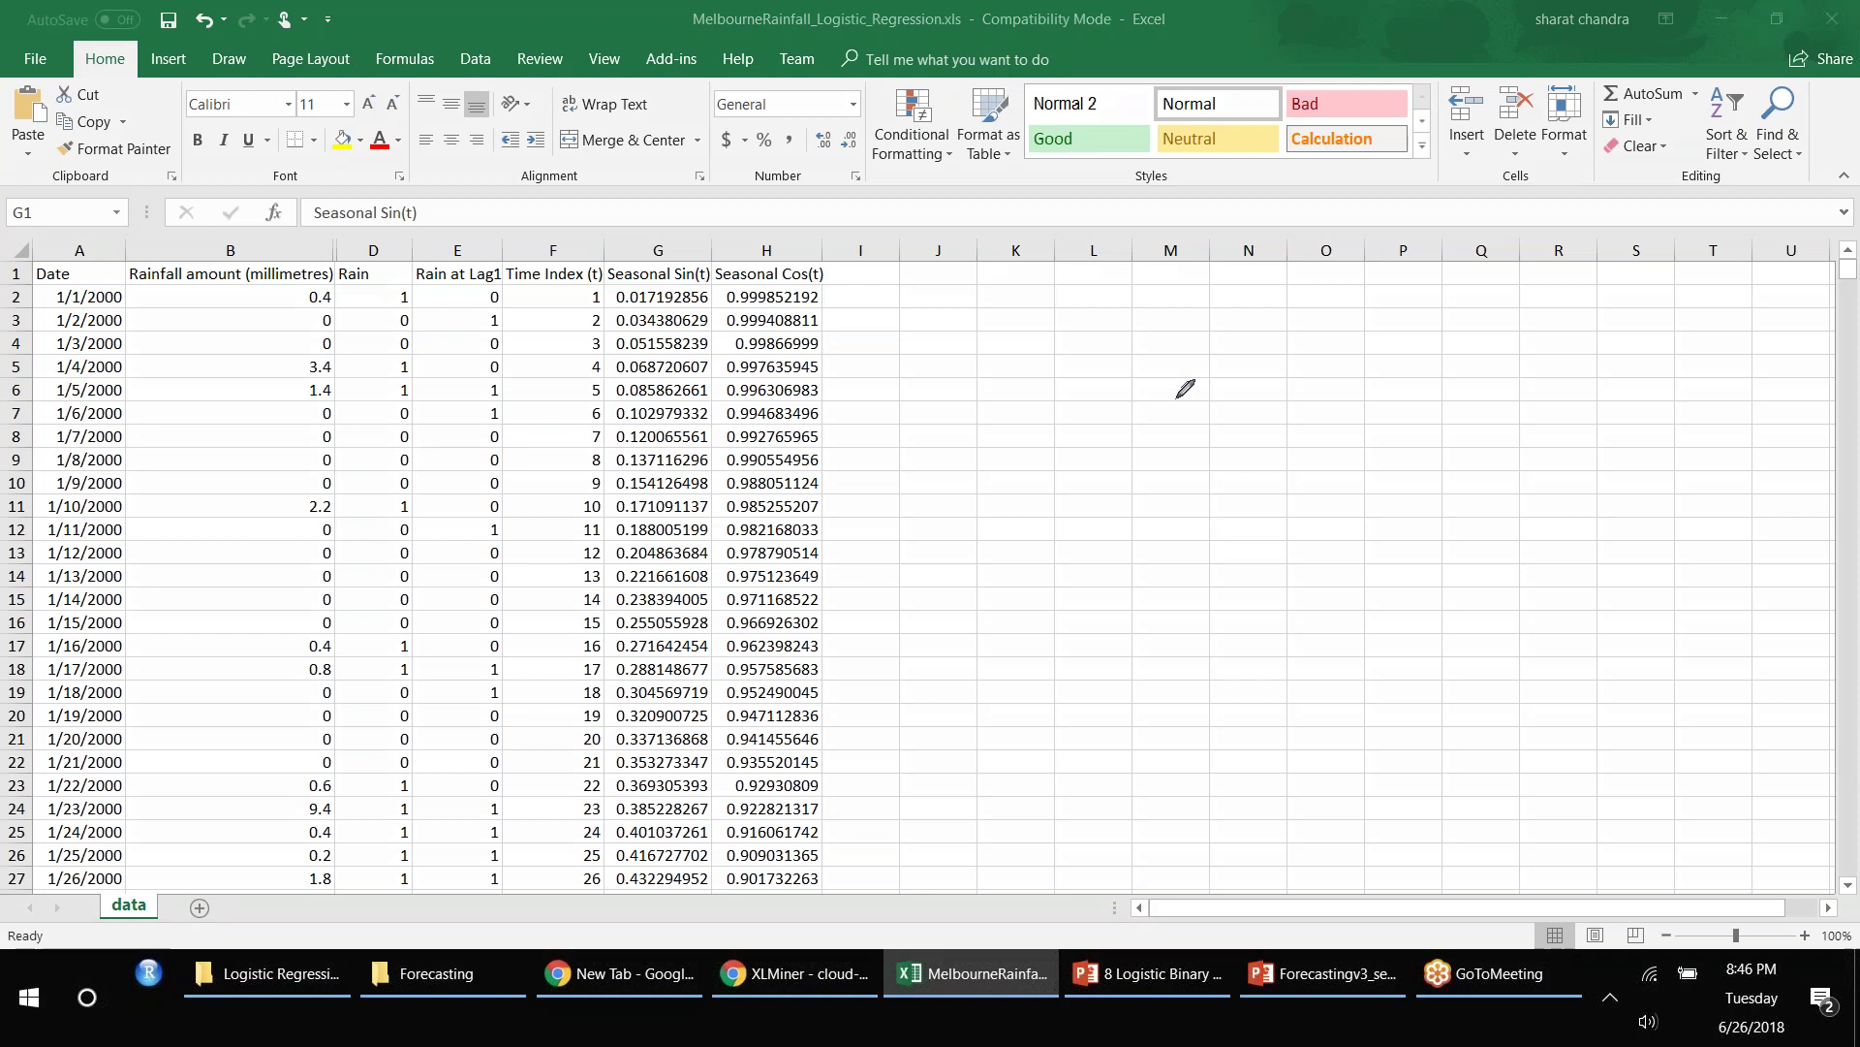
Step: Handwrite sin(2πt/365.25) and cos(2πt/365.25) over the empty cells, with arrows marking t and the two seasonal columns
{"action": "left_click_drag", "start_coordinate": [1141, 327], "coordinate": [1127, 355]}
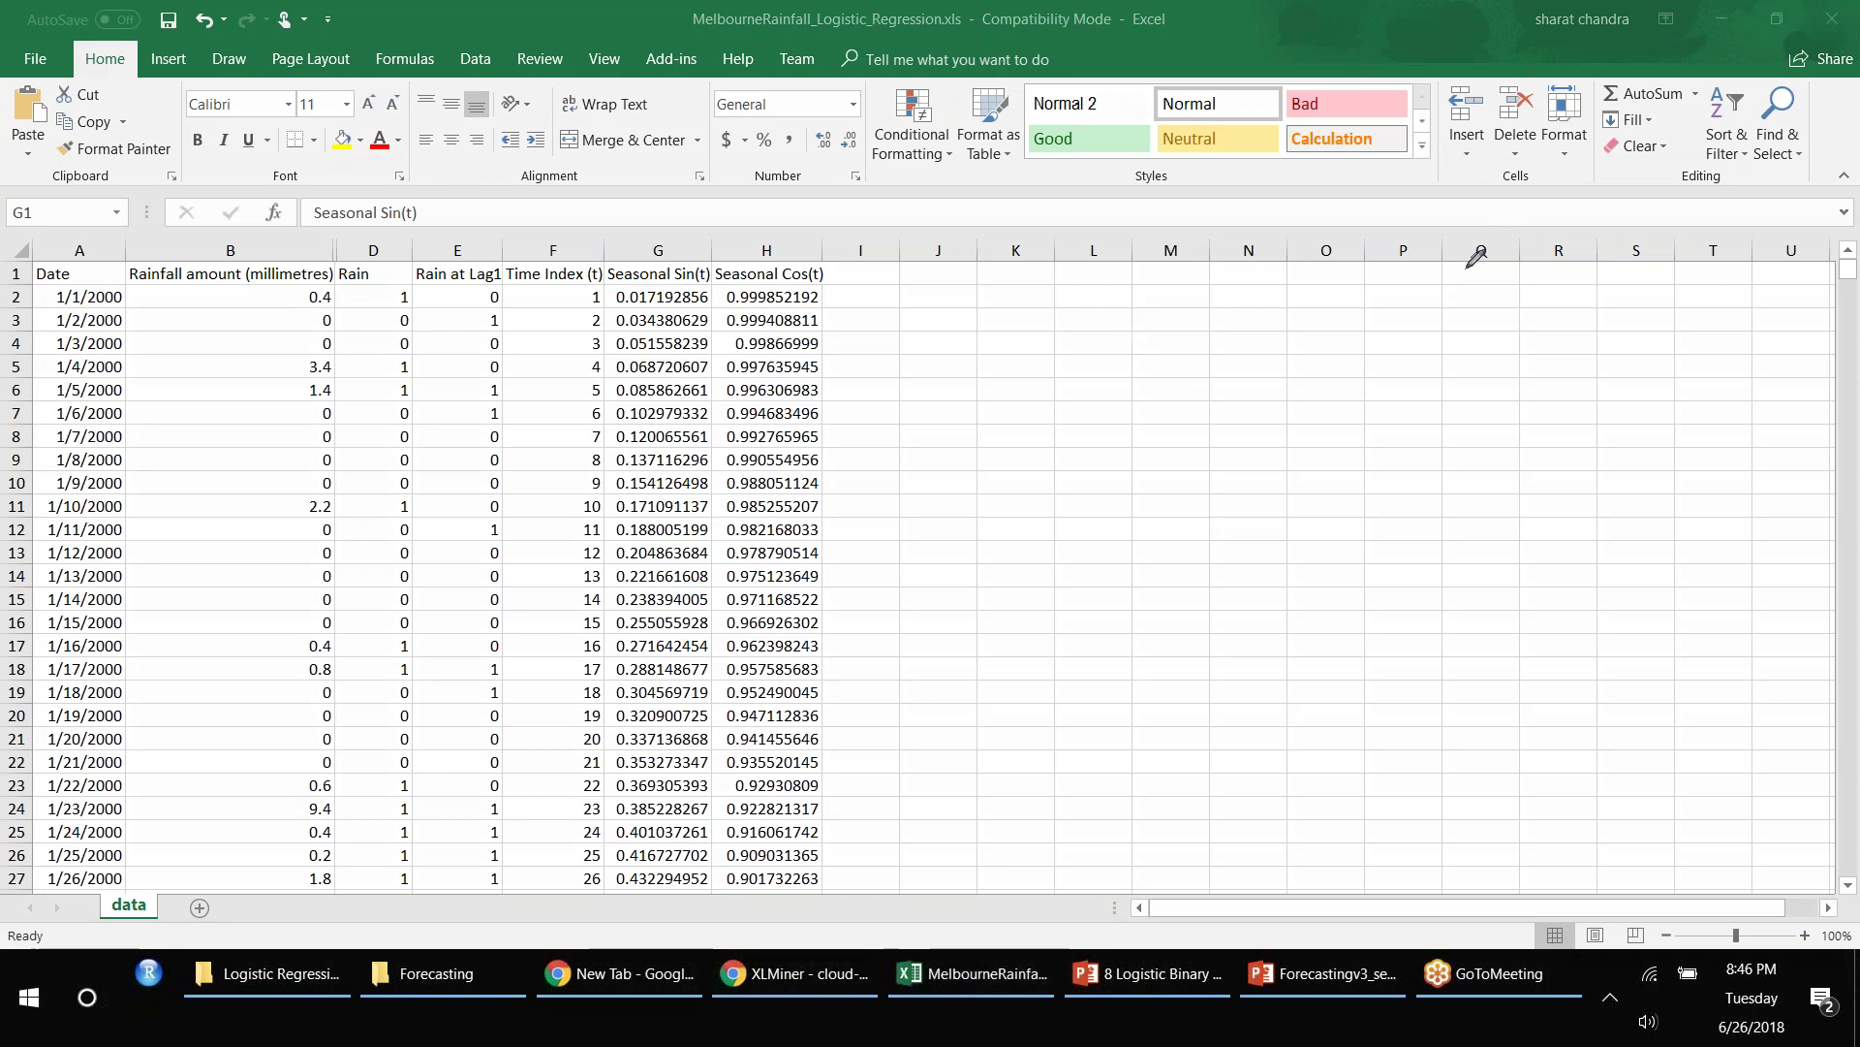
{"action": "left_click", "coordinate": [1060, 452]}
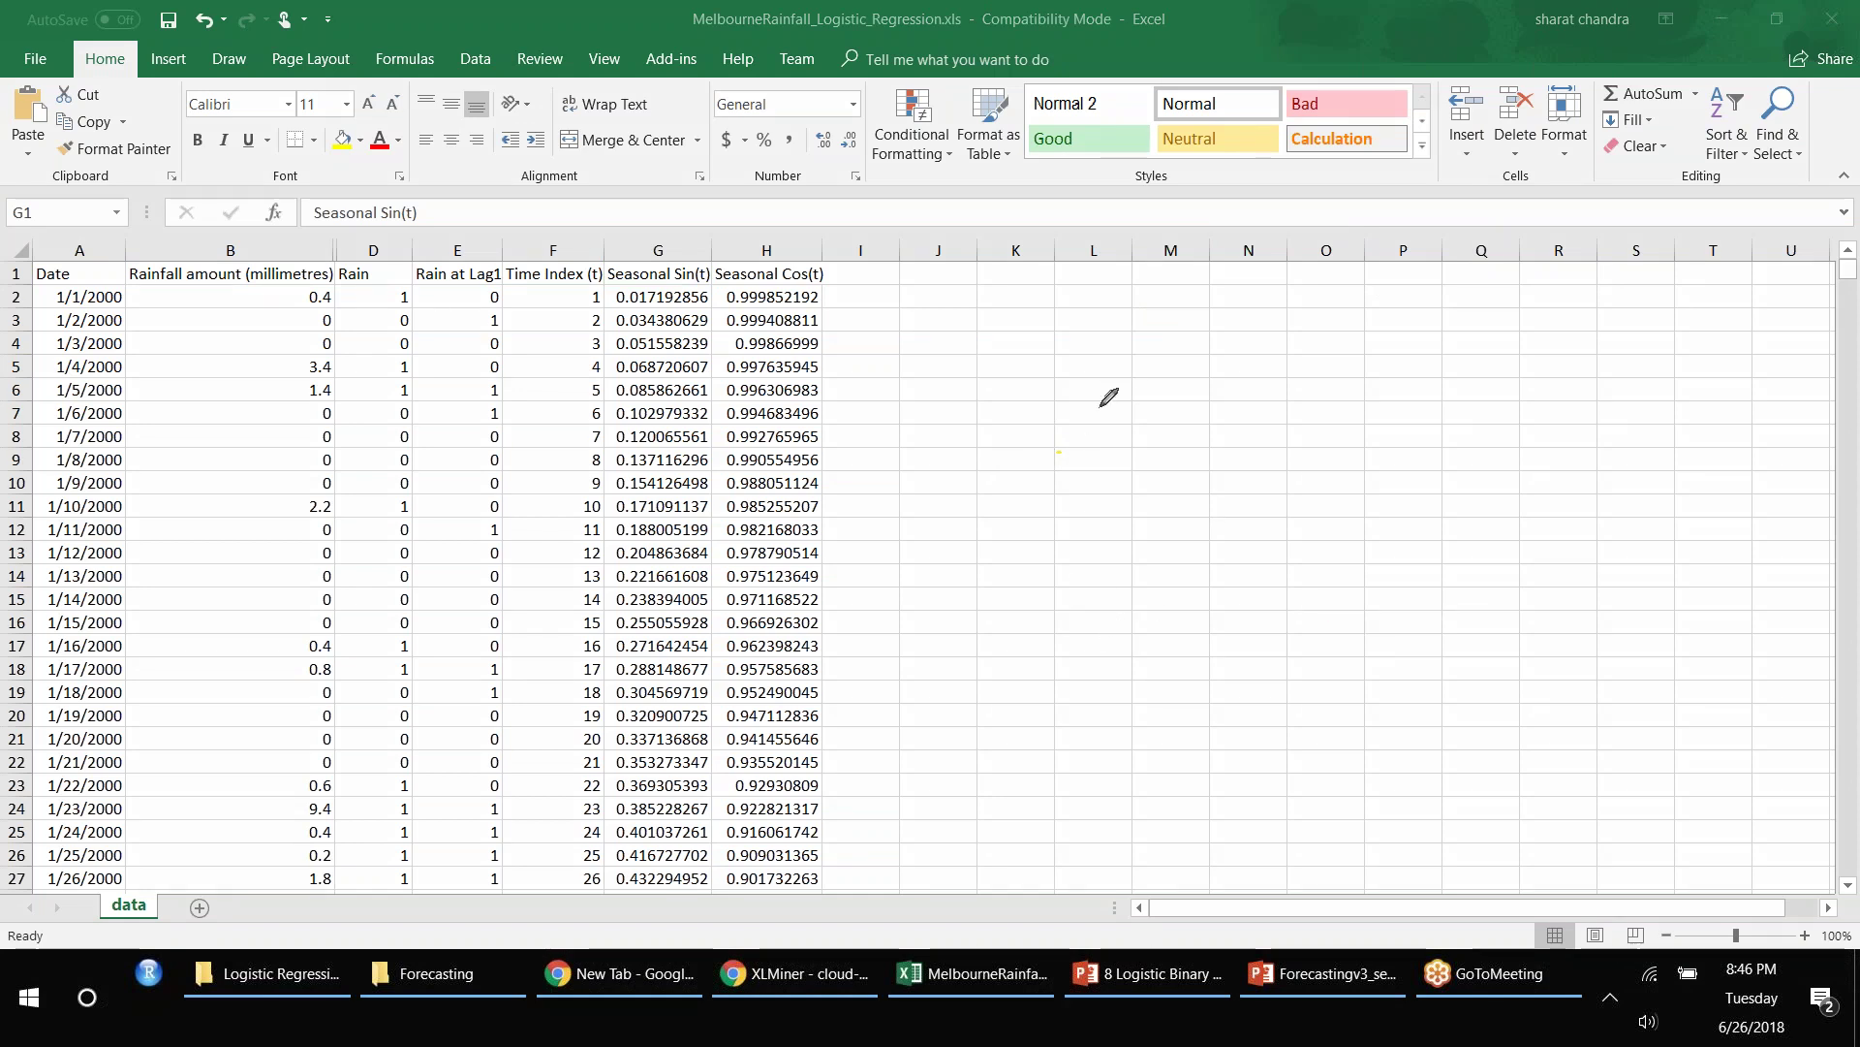
{"action": "mouse_move", "coordinate": [1136, 385]}
{"action": "left_mouse_down"}
{"action": "mouse_move", "coordinate": [1170, 398]}
{"action": "mouse_move", "coordinate": [1290, 367]}
{"action": "mouse_move", "coordinate": [1228, 416]}
{"action": "mouse_move", "coordinate": [1349, 427]}
{"action": "mouse_move", "coordinate": [1335, 463]}
{"action": "left_mouse_up"}
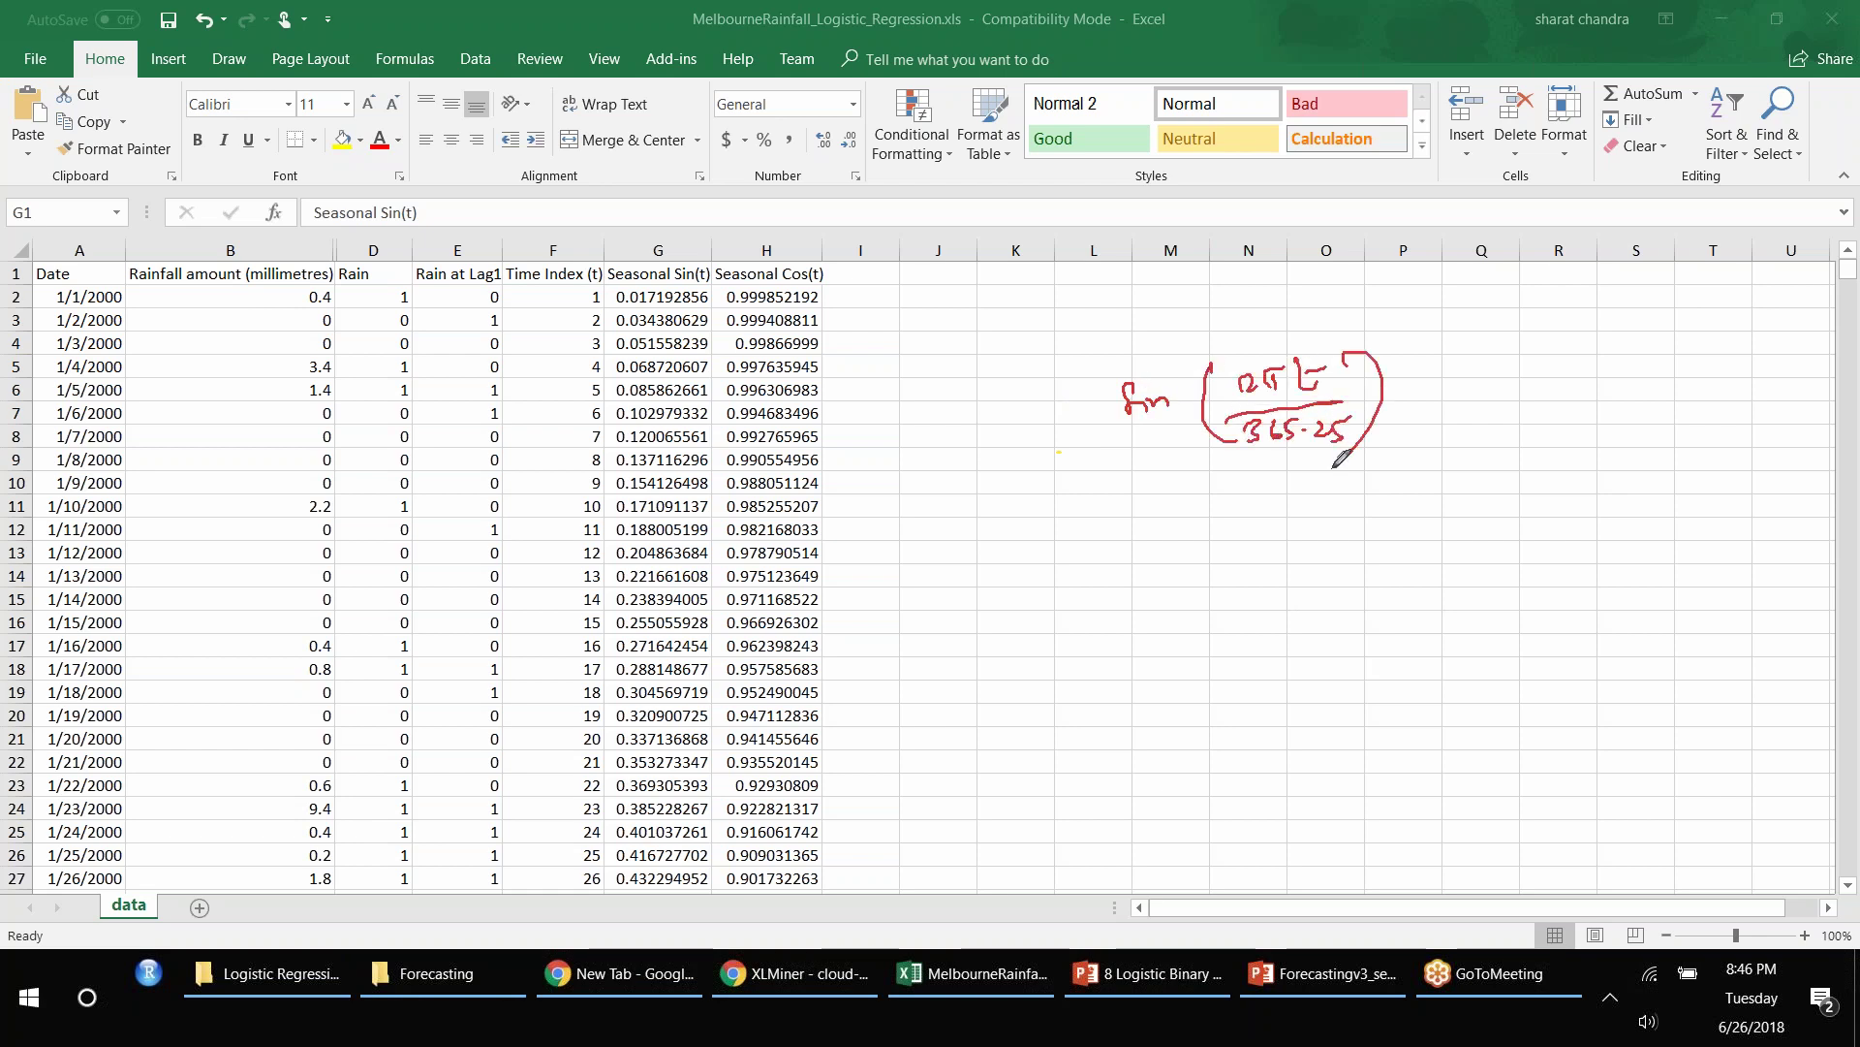
{"action": "left_click_drag", "start_coordinate": [1322, 280], "coordinate": [1330, 334]}
{"action": "mouse_move", "coordinate": [658, 183]}
{"action": "left_mouse_down"}
{"action": "mouse_move", "coordinate": [662, 250]}
{"action": "mouse_move", "coordinate": [694, 237]}
{"action": "left_mouse_up"}
{"action": "left_click_drag", "start_coordinate": [777, 191], "coordinate": [806, 211]}
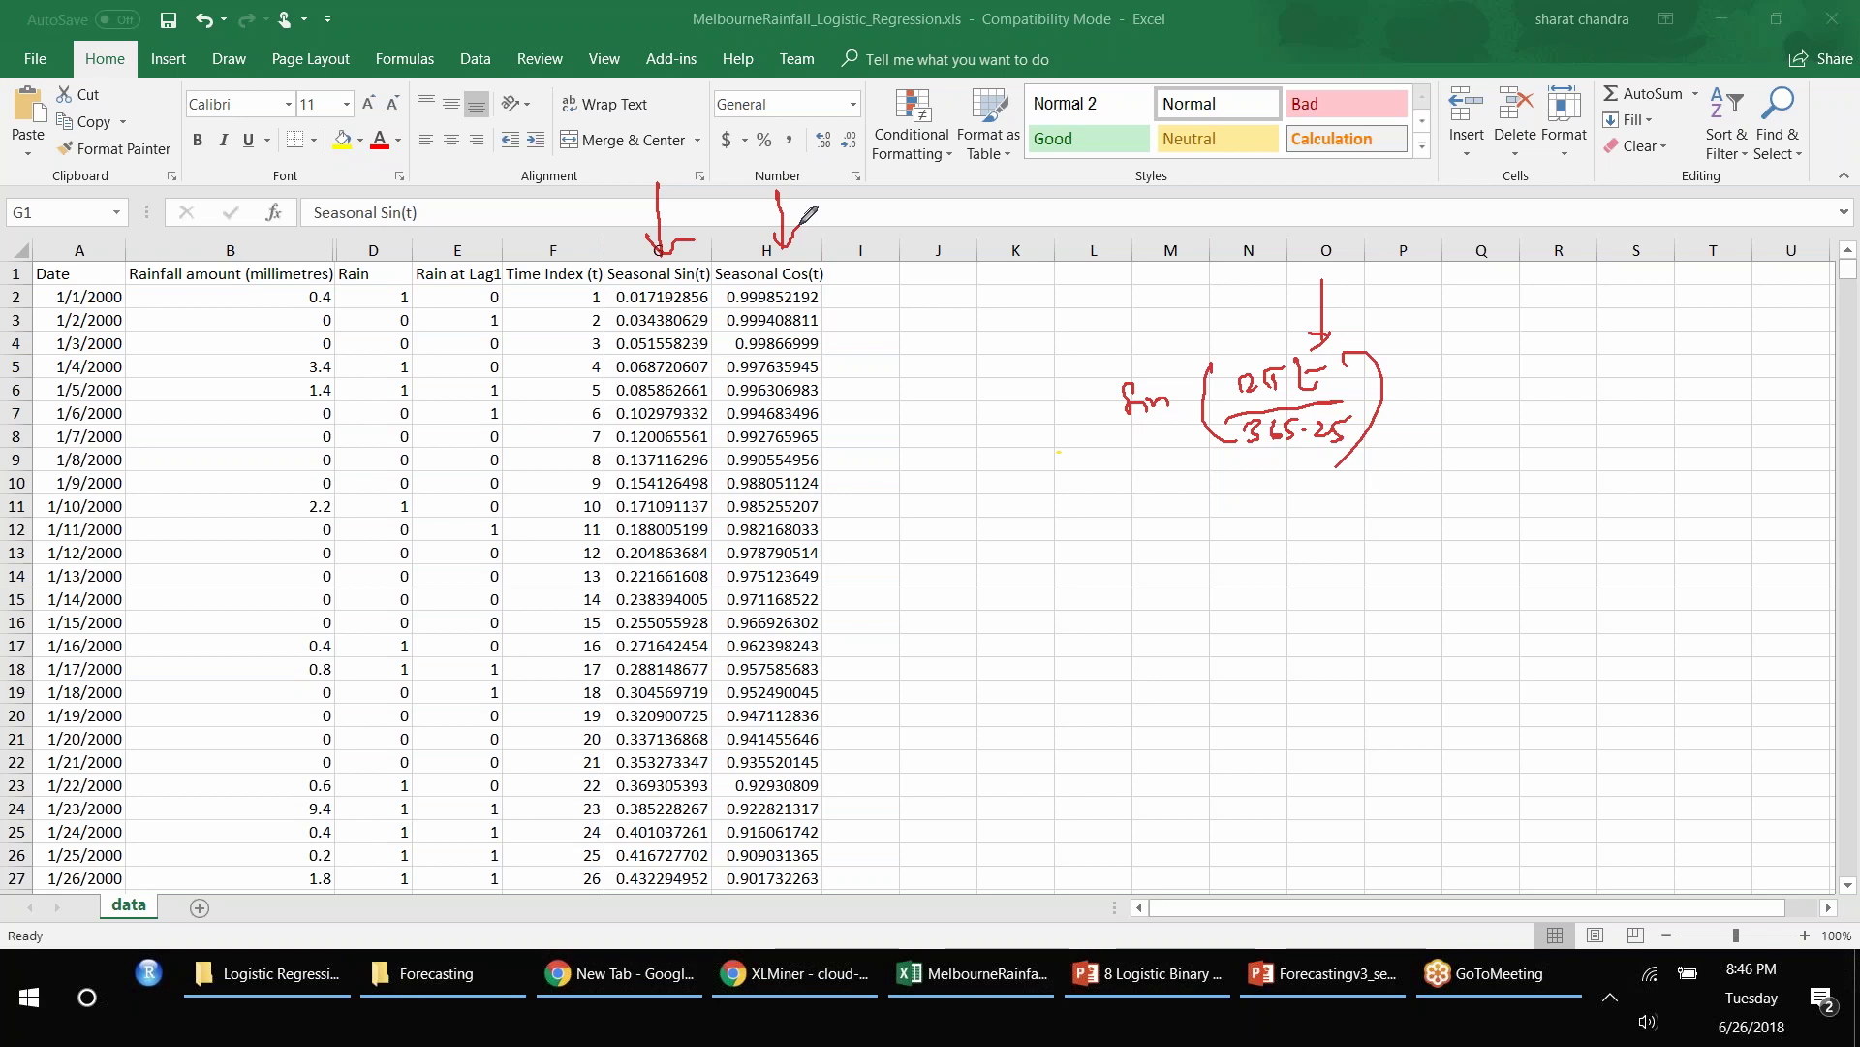
{"action": "mouse_move", "coordinate": [1140, 504]}
{"action": "left_mouse_down"}
{"action": "mouse_move", "coordinate": [1208, 510]}
{"action": "mouse_move", "coordinate": [1259, 554]}
{"action": "mouse_move", "coordinate": [1279, 508]}
{"action": "mouse_move", "coordinate": [1323, 485]}
{"action": "mouse_move", "coordinate": [1352, 505]}
{"action": "mouse_move", "coordinate": [1277, 542]}
{"action": "mouse_move", "coordinate": [1381, 505]}
{"action": "mouse_move", "coordinate": [1344, 562]}
{"action": "left_mouse_up"}
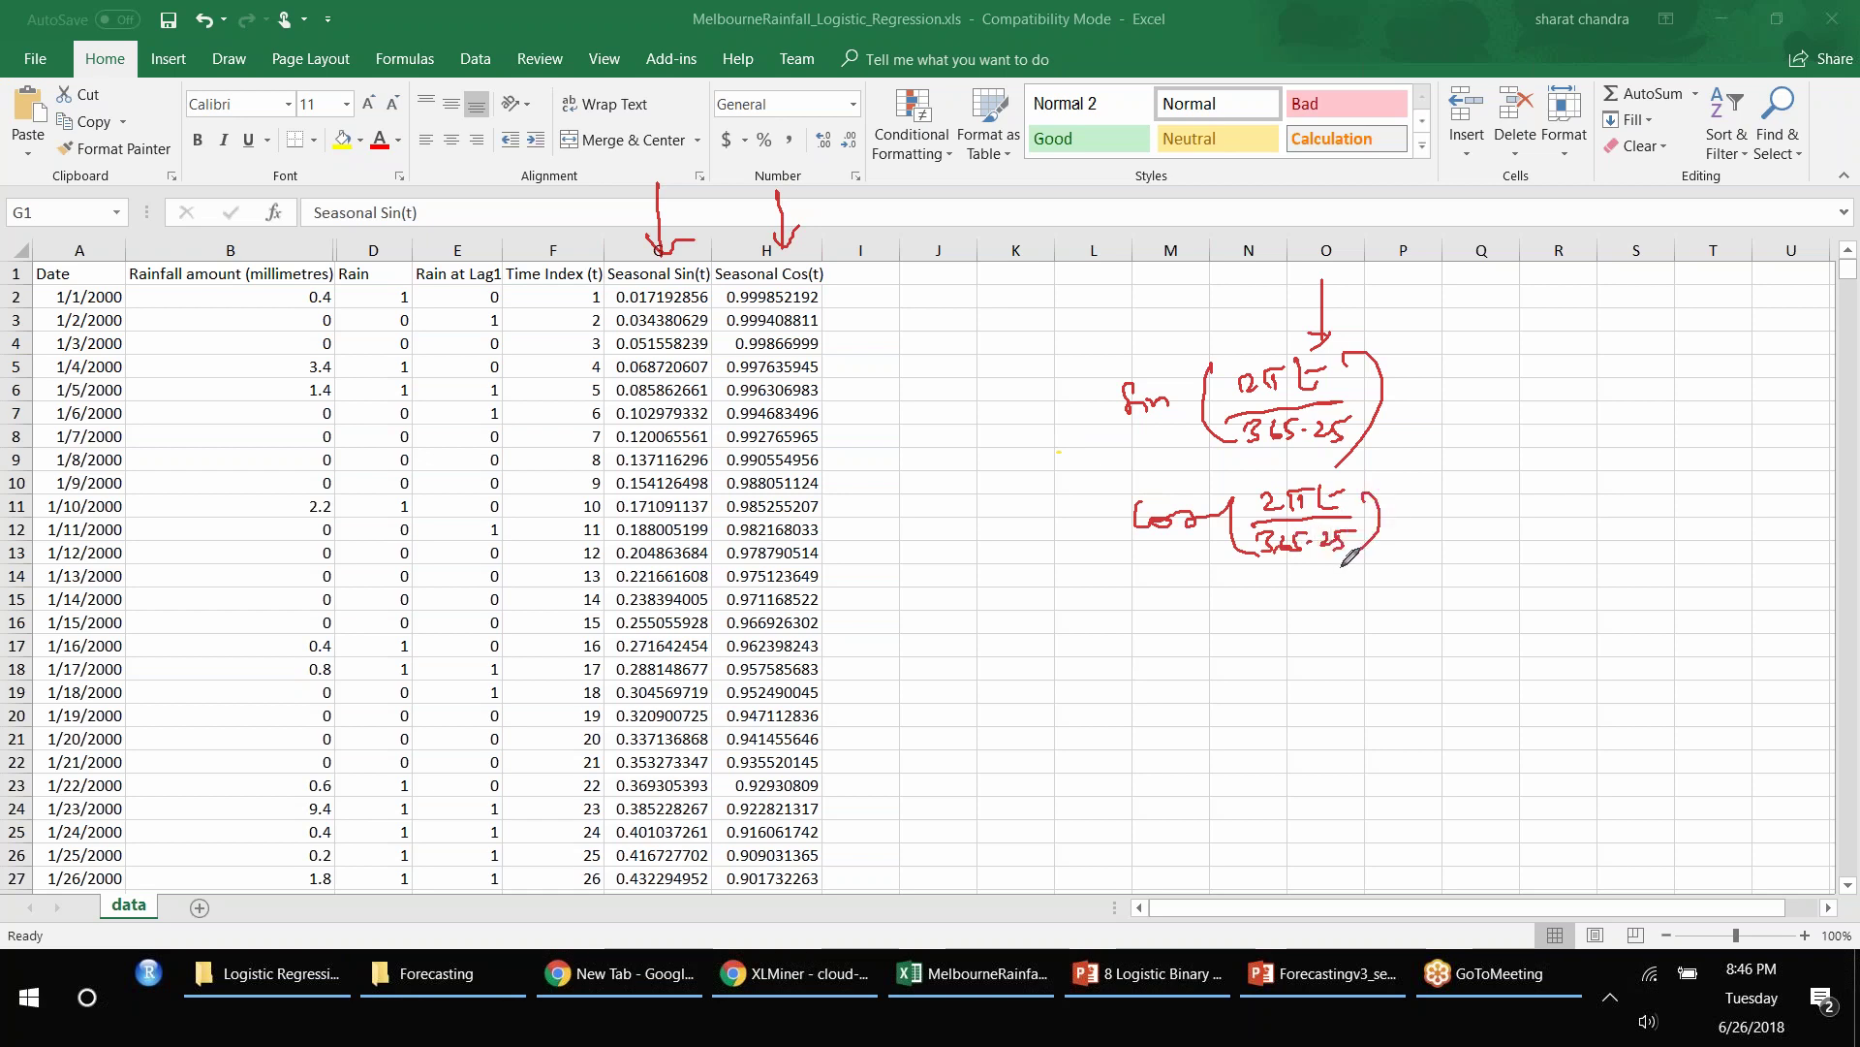
Step: Erase the ink and handwrite an underlined ŷt with an arrow leading to y(t-1) over the empty cells
{"action": "key", "text": "e"}
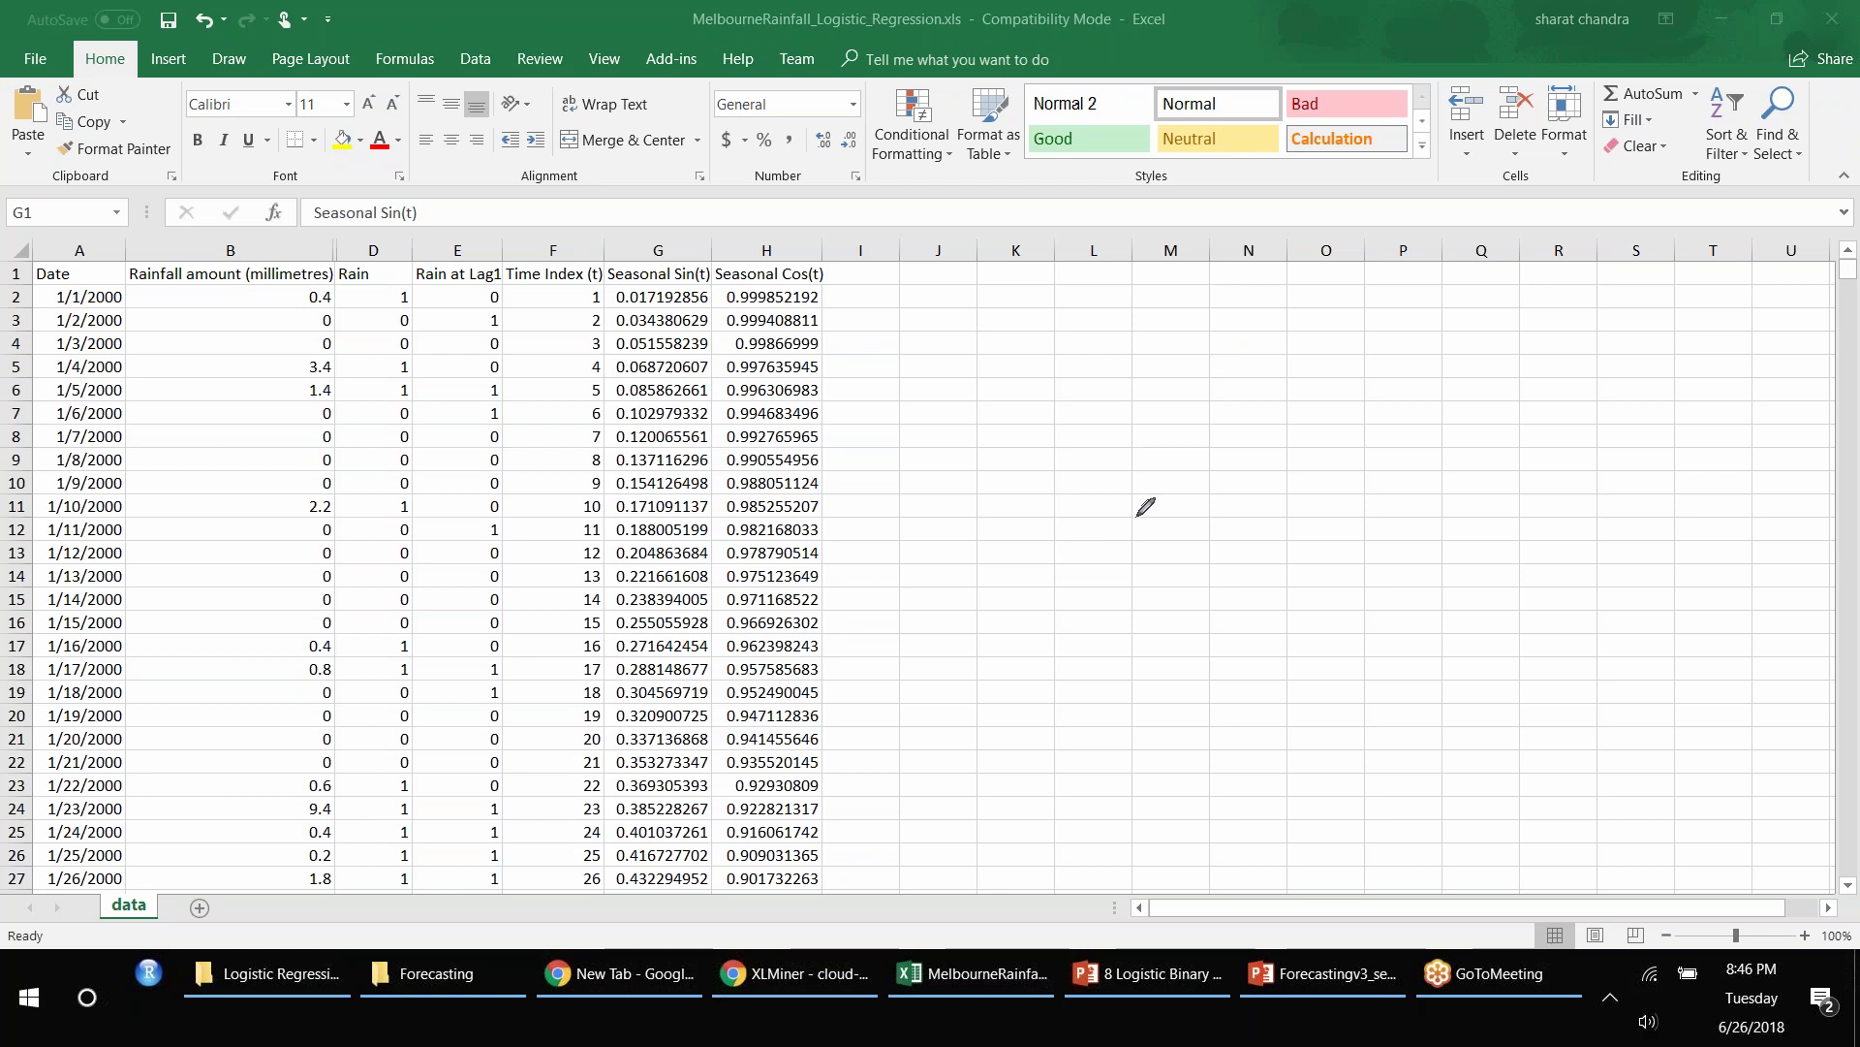
{"action": "mouse_move", "coordinate": [1170, 426]}
{"action": "left_mouse_down"}
{"action": "mouse_move", "coordinate": [1167, 469]}
{"action": "mouse_move", "coordinate": [1201, 488]}
{"action": "left_mouse_up"}
{"action": "left_click_drag", "start_coordinate": [1168, 414], "coordinate": [1201, 415]}
{"action": "mouse_move", "coordinate": [1166, 499]}
{"action": "left_mouse_down"}
{"action": "mouse_move", "coordinate": [1218, 506]}
{"action": "mouse_move", "coordinate": [1364, 427]}
{"action": "mouse_move", "coordinate": [1346, 442]}
{"action": "mouse_move", "coordinate": [1445, 418]}
{"action": "left_mouse_up"}
{"action": "mouse_move", "coordinate": [1449, 402]}
{"action": "left_mouse_down"}
{"action": "mouse_move", "coordinate": [1434, 442]}
{"action": "mouse_move", "coordinate": [1470, 459]}
{"action": "left_mouse_up"}
{"action": "left_click_drag", "start_coordinate": [1479, 438], "coordinate": [1491, 436]}
{"action": "left_click_drag", "start_coordinate": [1492, 427], "coordinate": [1516, 461]}
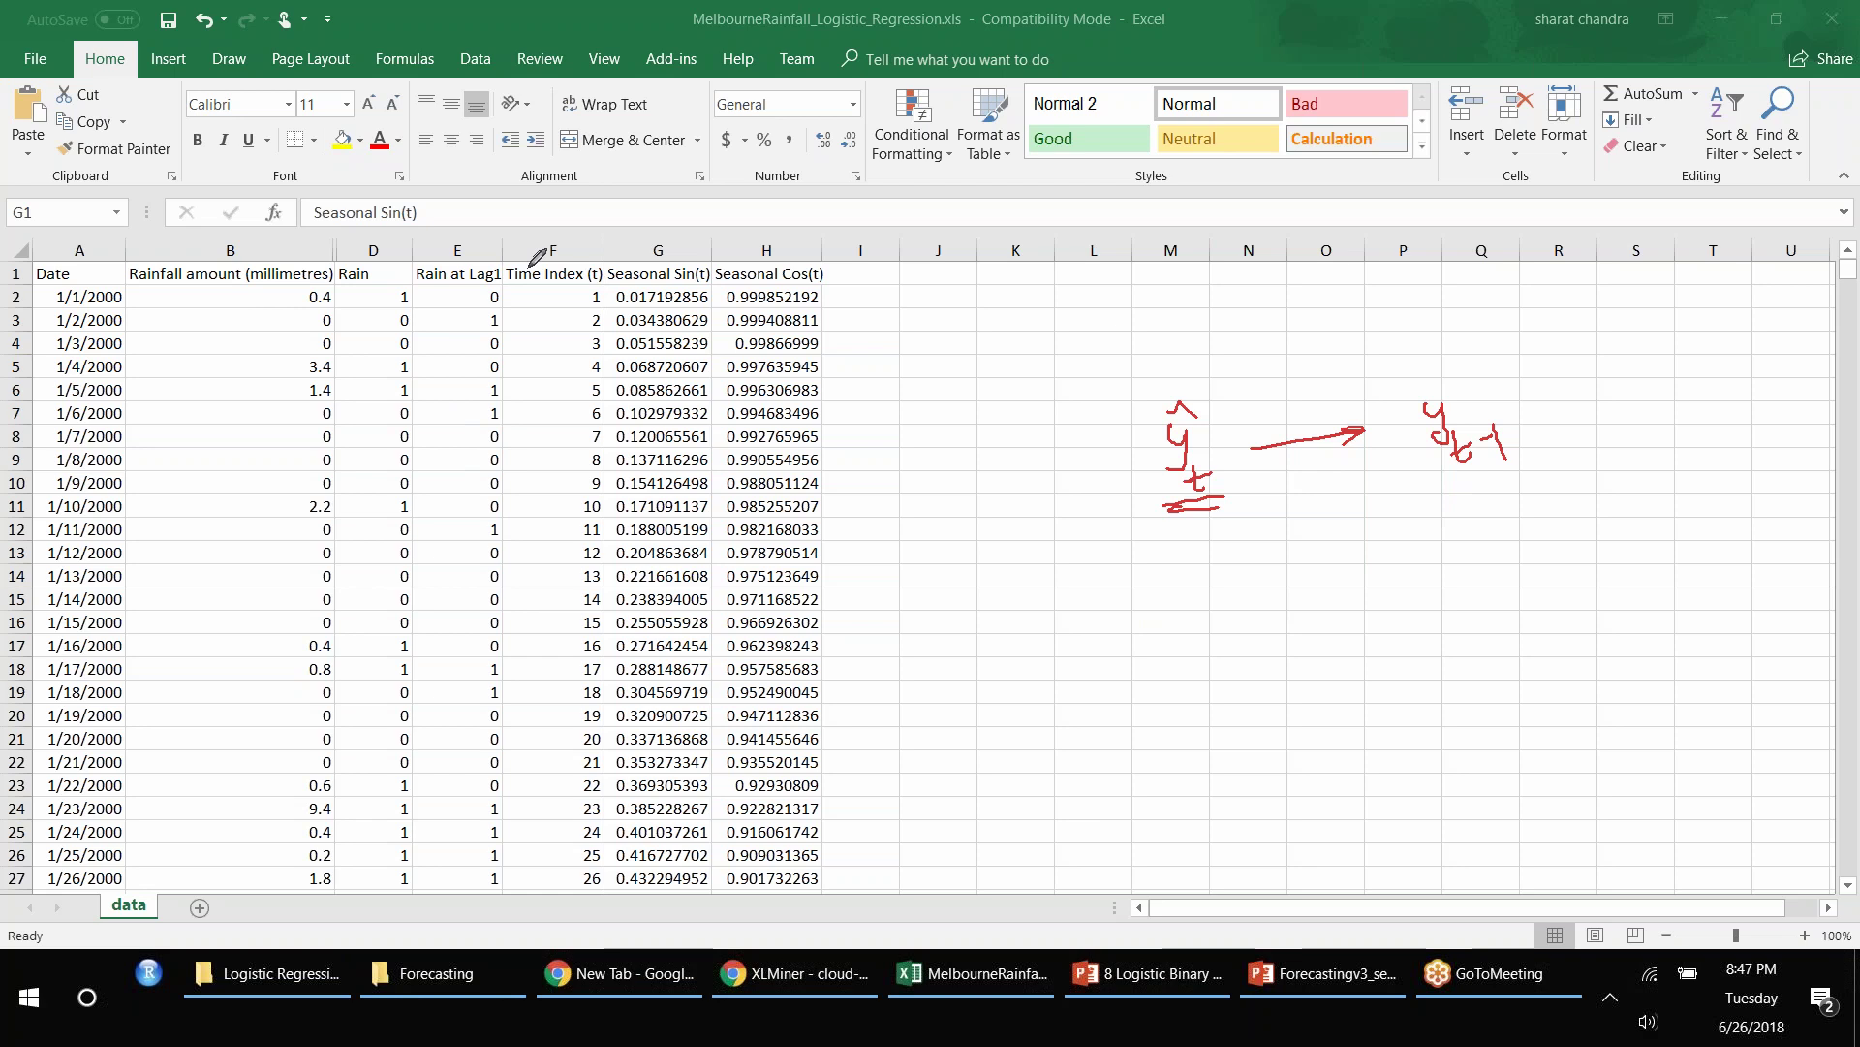
Step: Undo the hiding of the Rainfall Lag 1 column
{"action": "key", "text": "Left"}
{"action": "key", "text": "Left"}
{"action": "key", "text": "Down"}
{"action": "key", "text": "ctrl+z"}
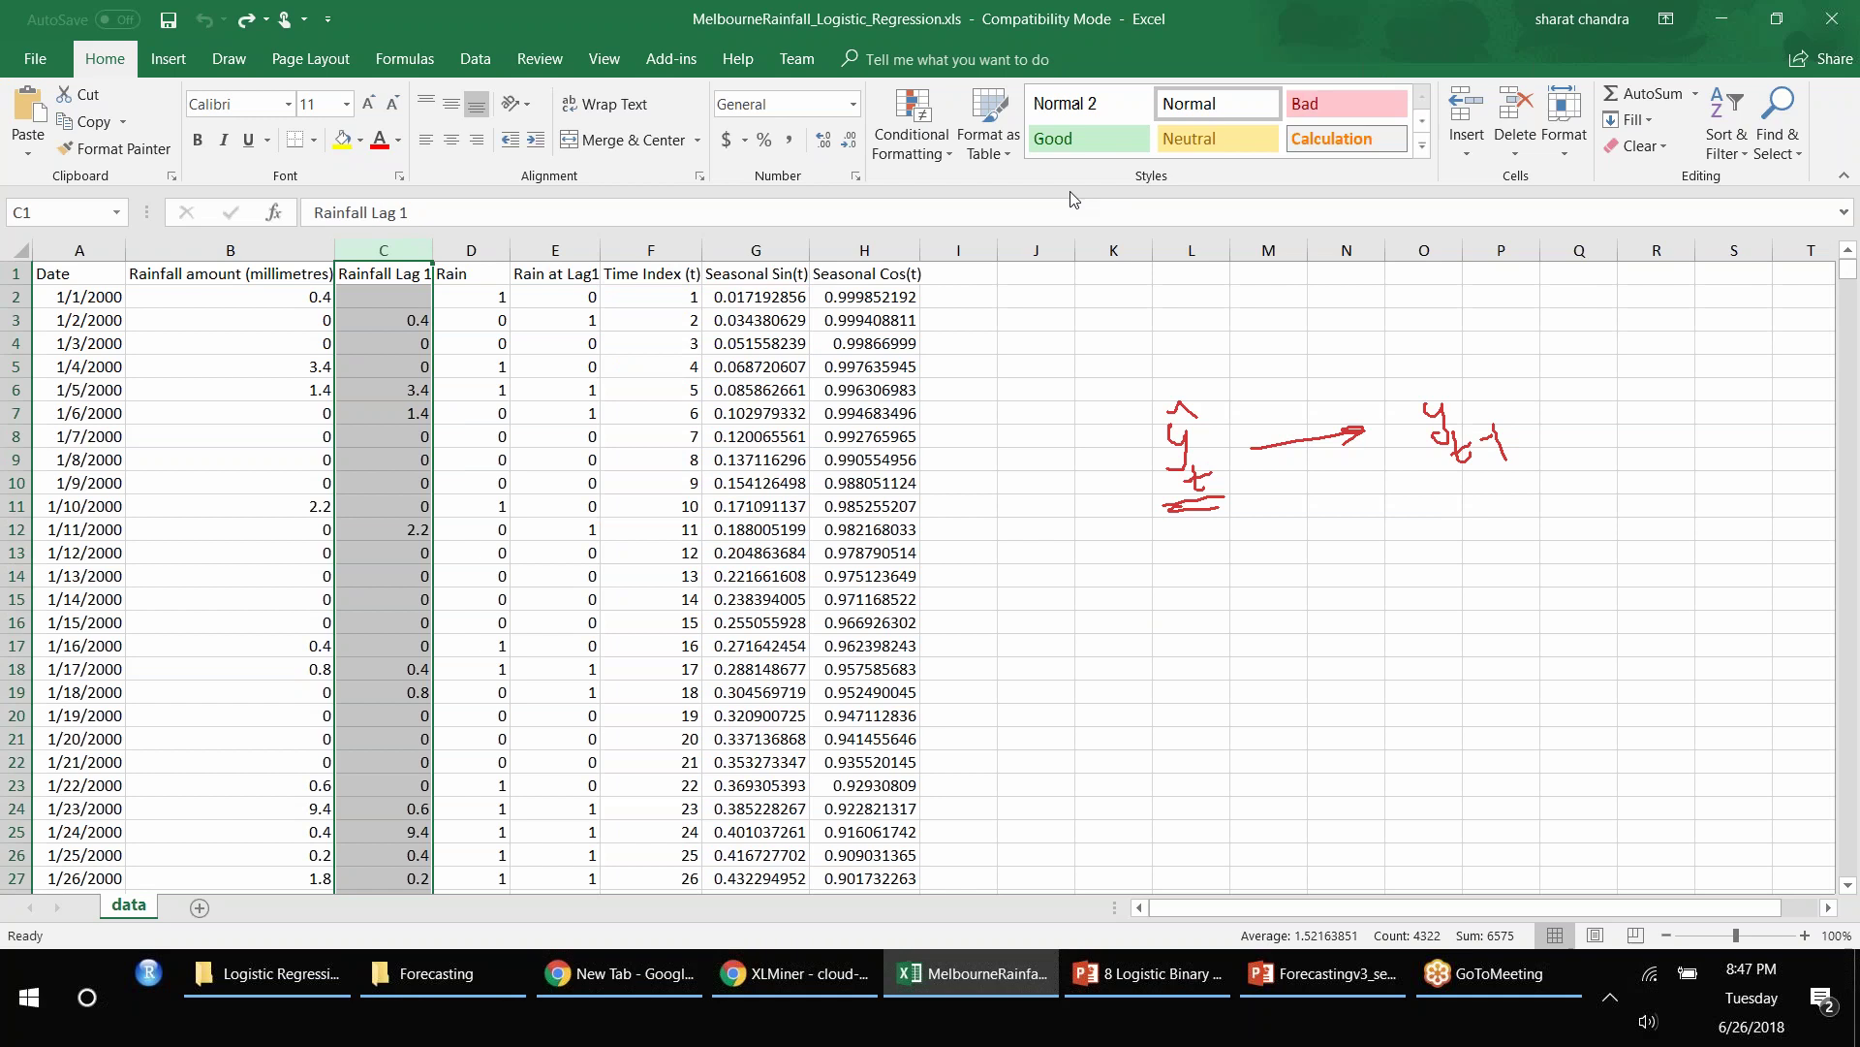
Step: Compare the Rainfall Lag 1 value for 1/2/2000 with the previous day's rainfall amount
{"action": "left_click", "coordinate": [407, 322]}
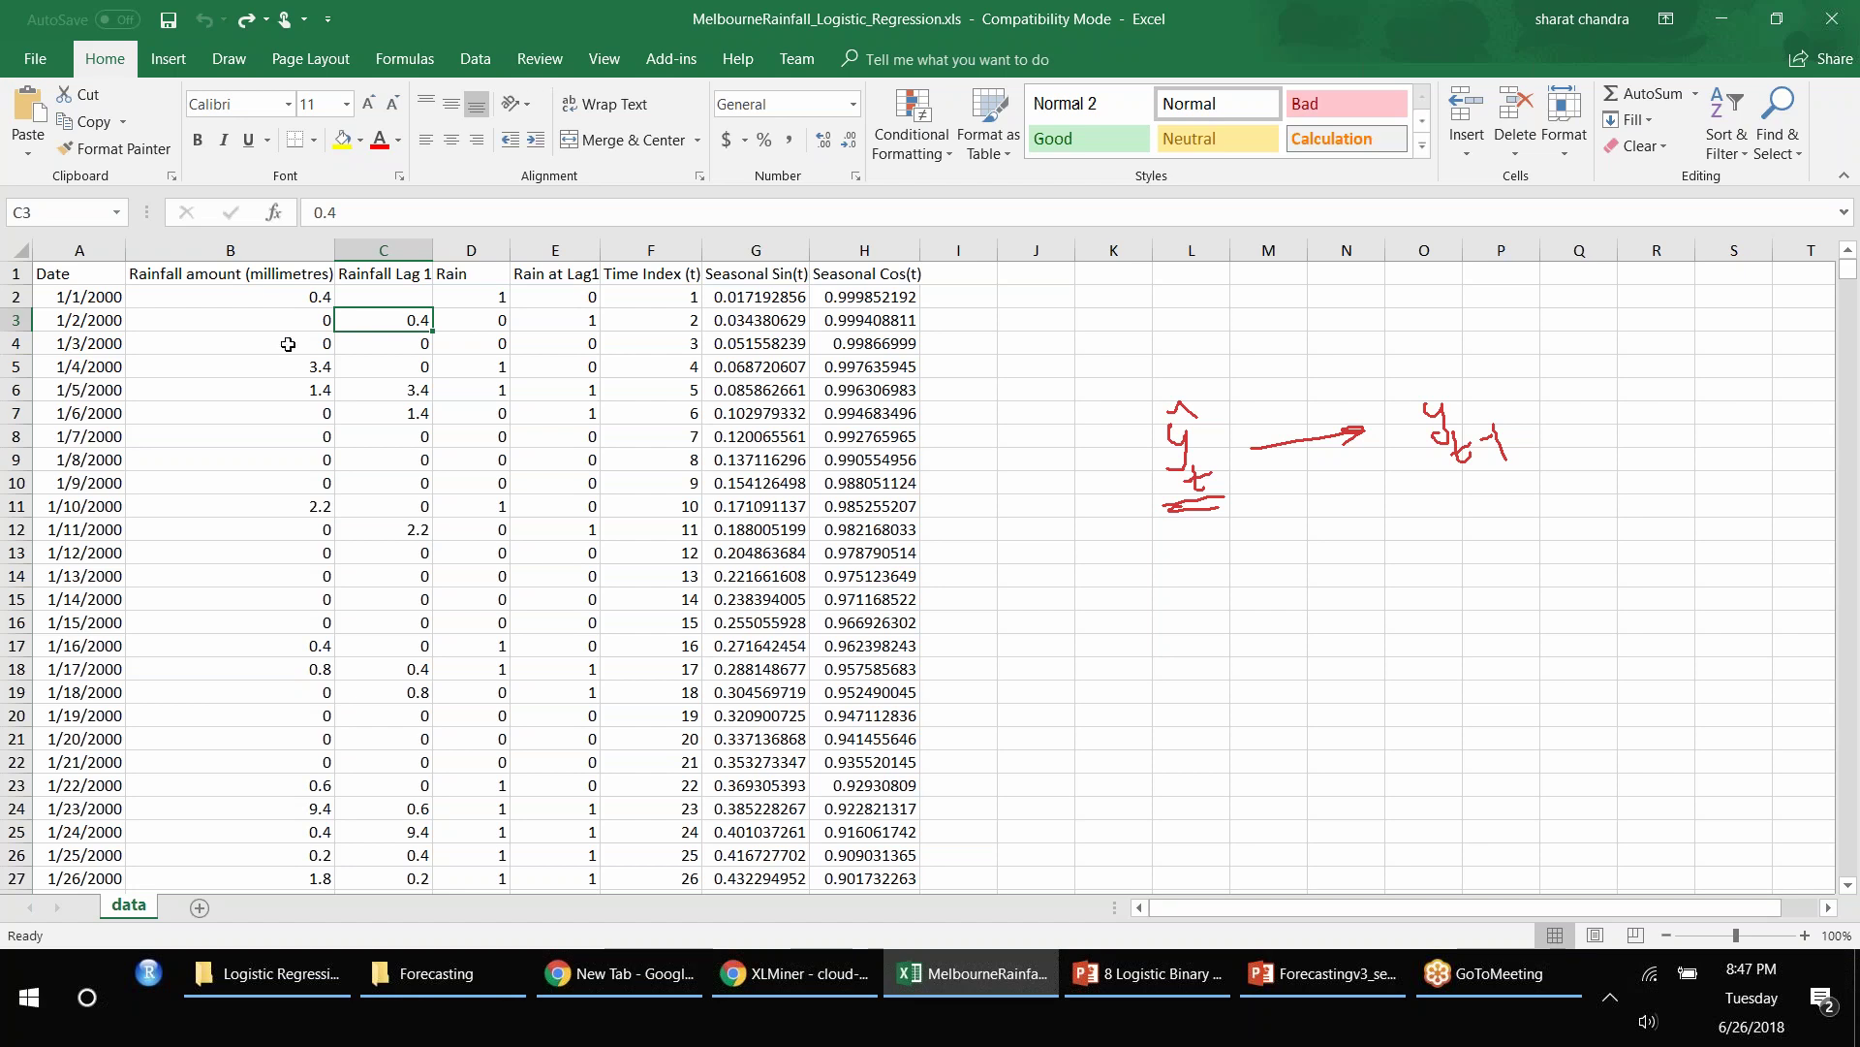
{"action": "left_click", "coordinate": [107, 317]}
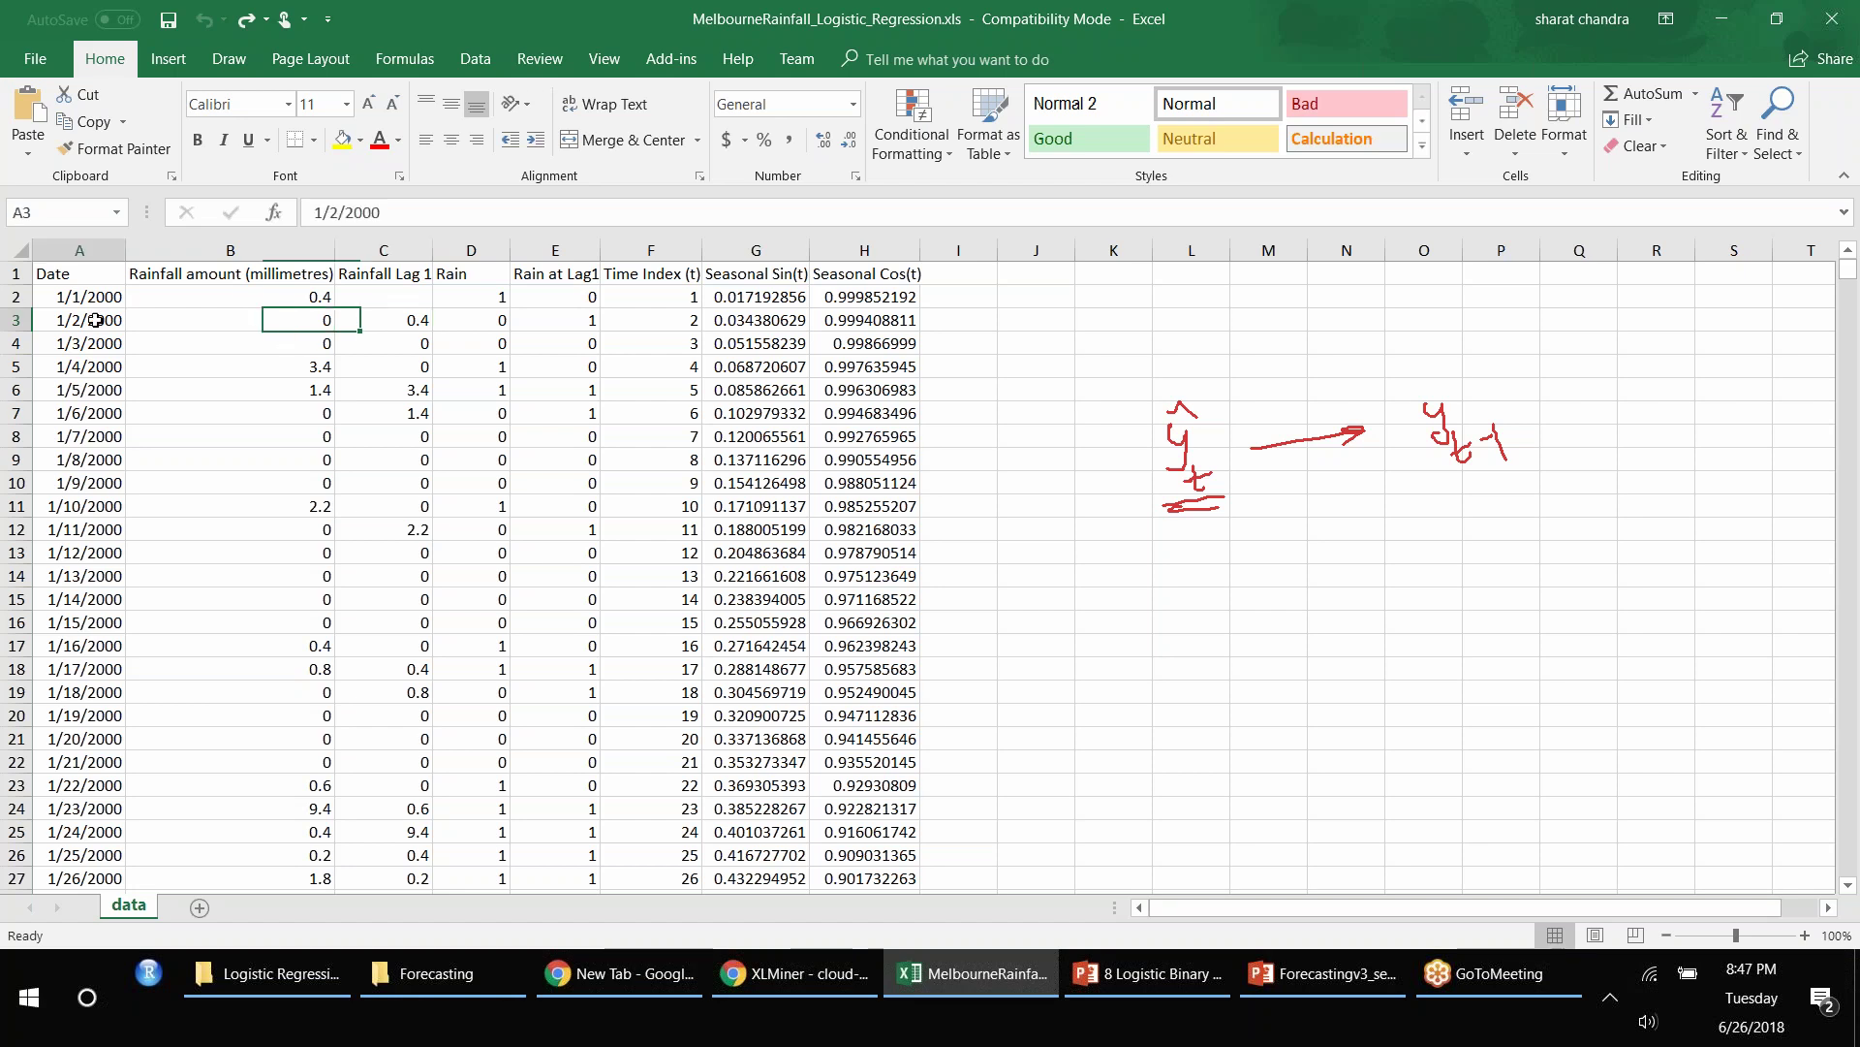
{"action": "left_click", "coordinate": [398, 323]}
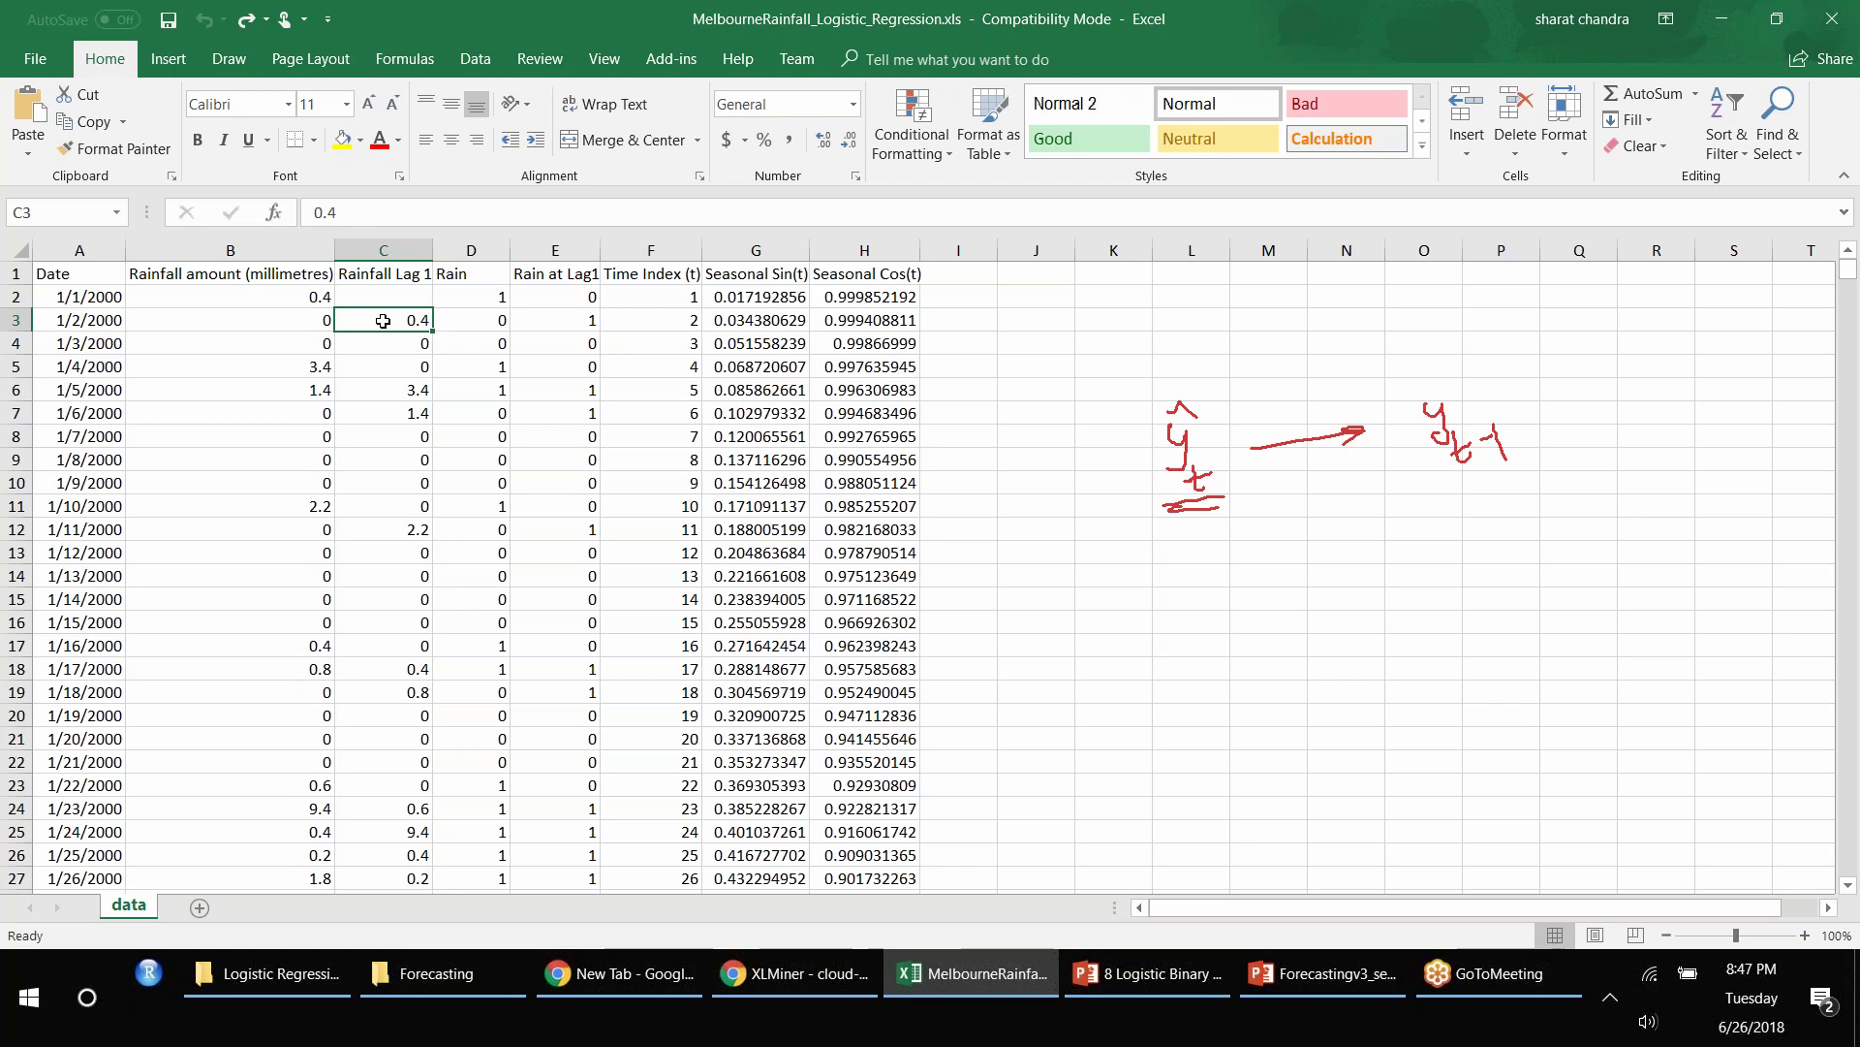
{"action": "left_click", "coordinate": [309, 292], "text": "shift"}
{"action": "left_click", "coordinate": [384, 324]}
Step: Go to the end of the Rainfall Lag 1 column and compare the 10/31/2011 lag with the previous day's rainfall
{"action": "key", "text": "ctrl+shift+Down"}
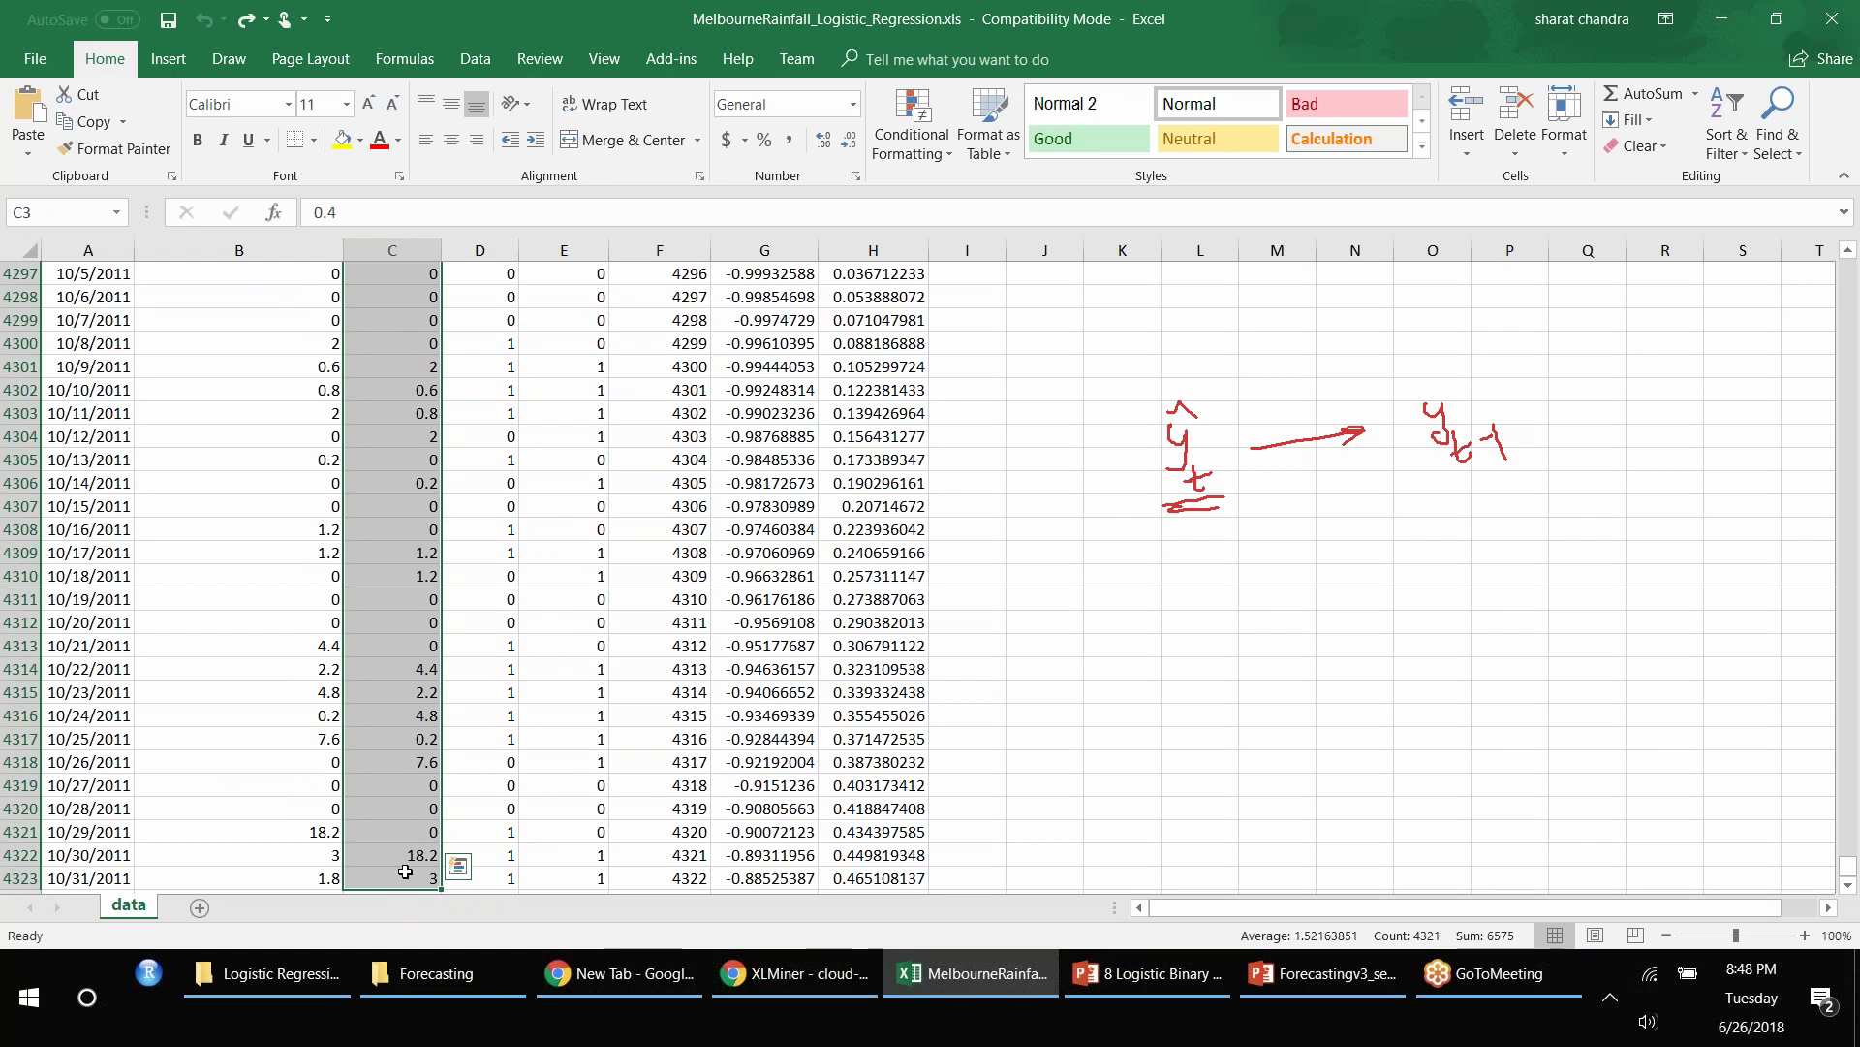
{"action": "left_click", "coordinate": [403, 875]}
{"action": "left_click", "coordinate": [89, 880]}
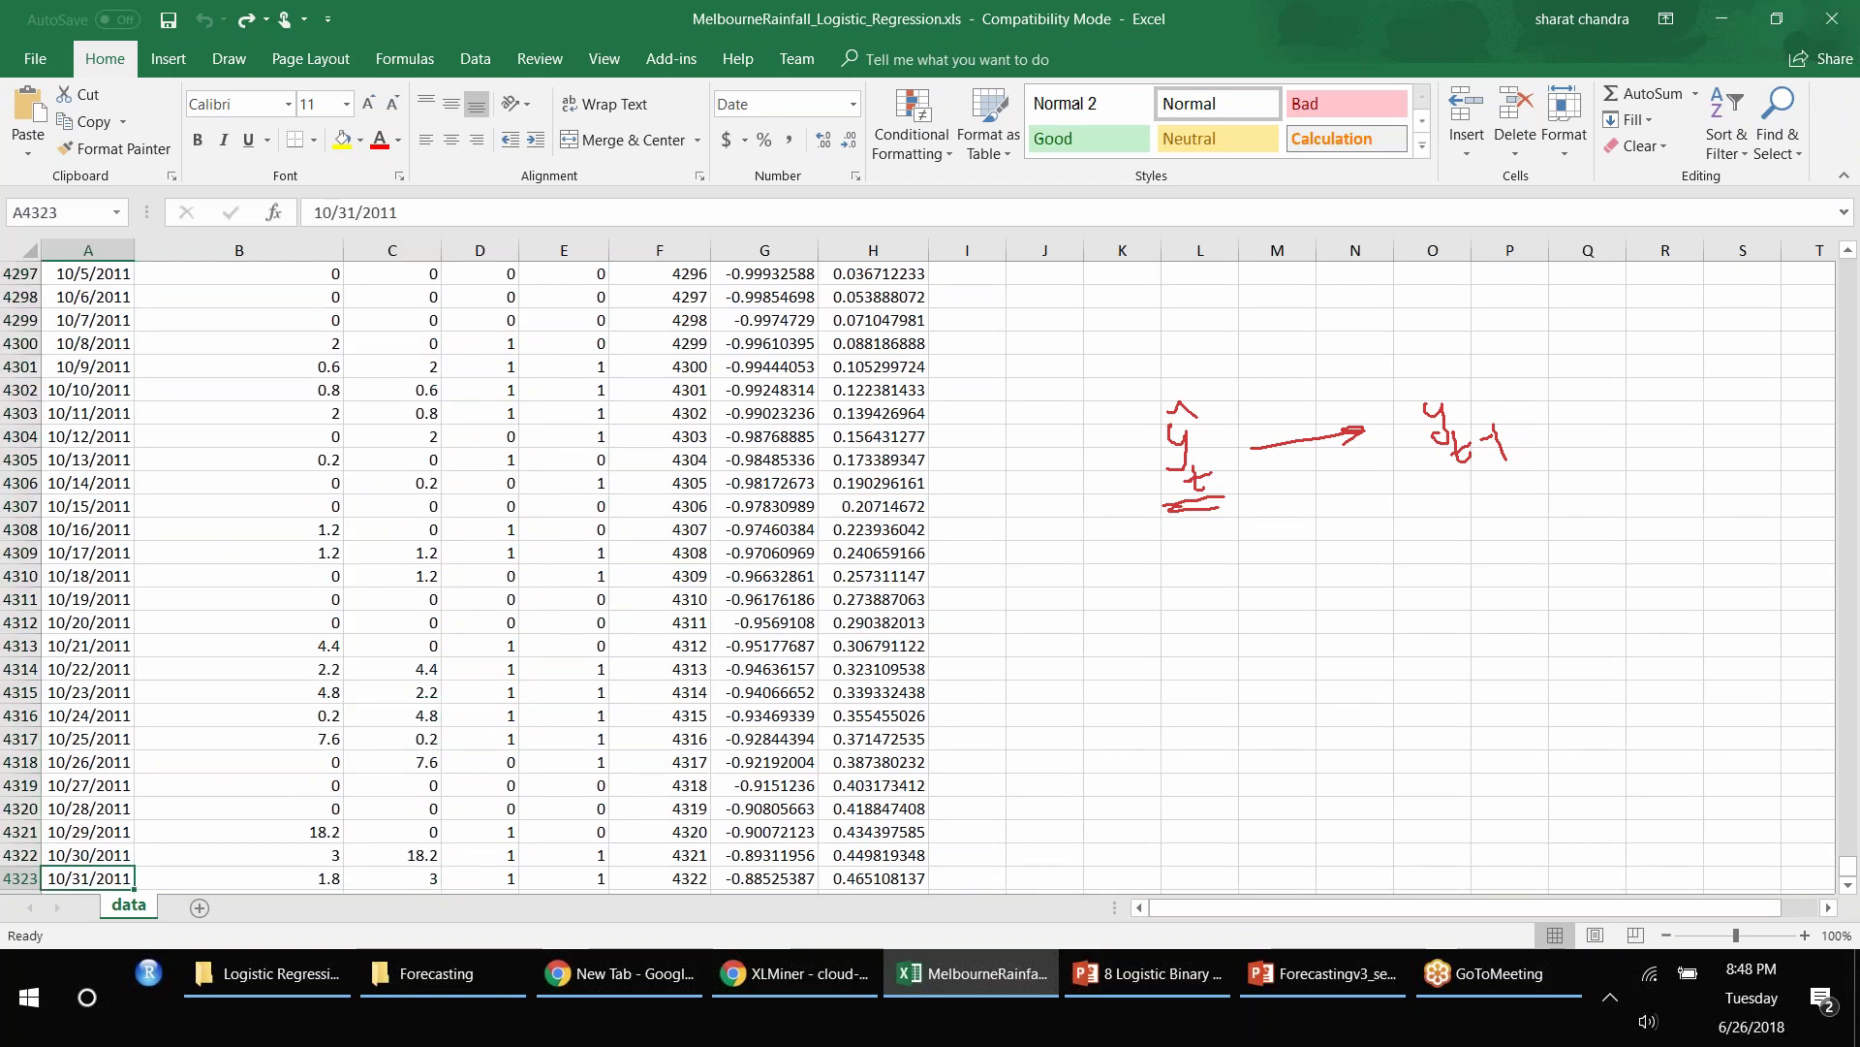
{"action": "left_click", "coordinate": [312, 857]}
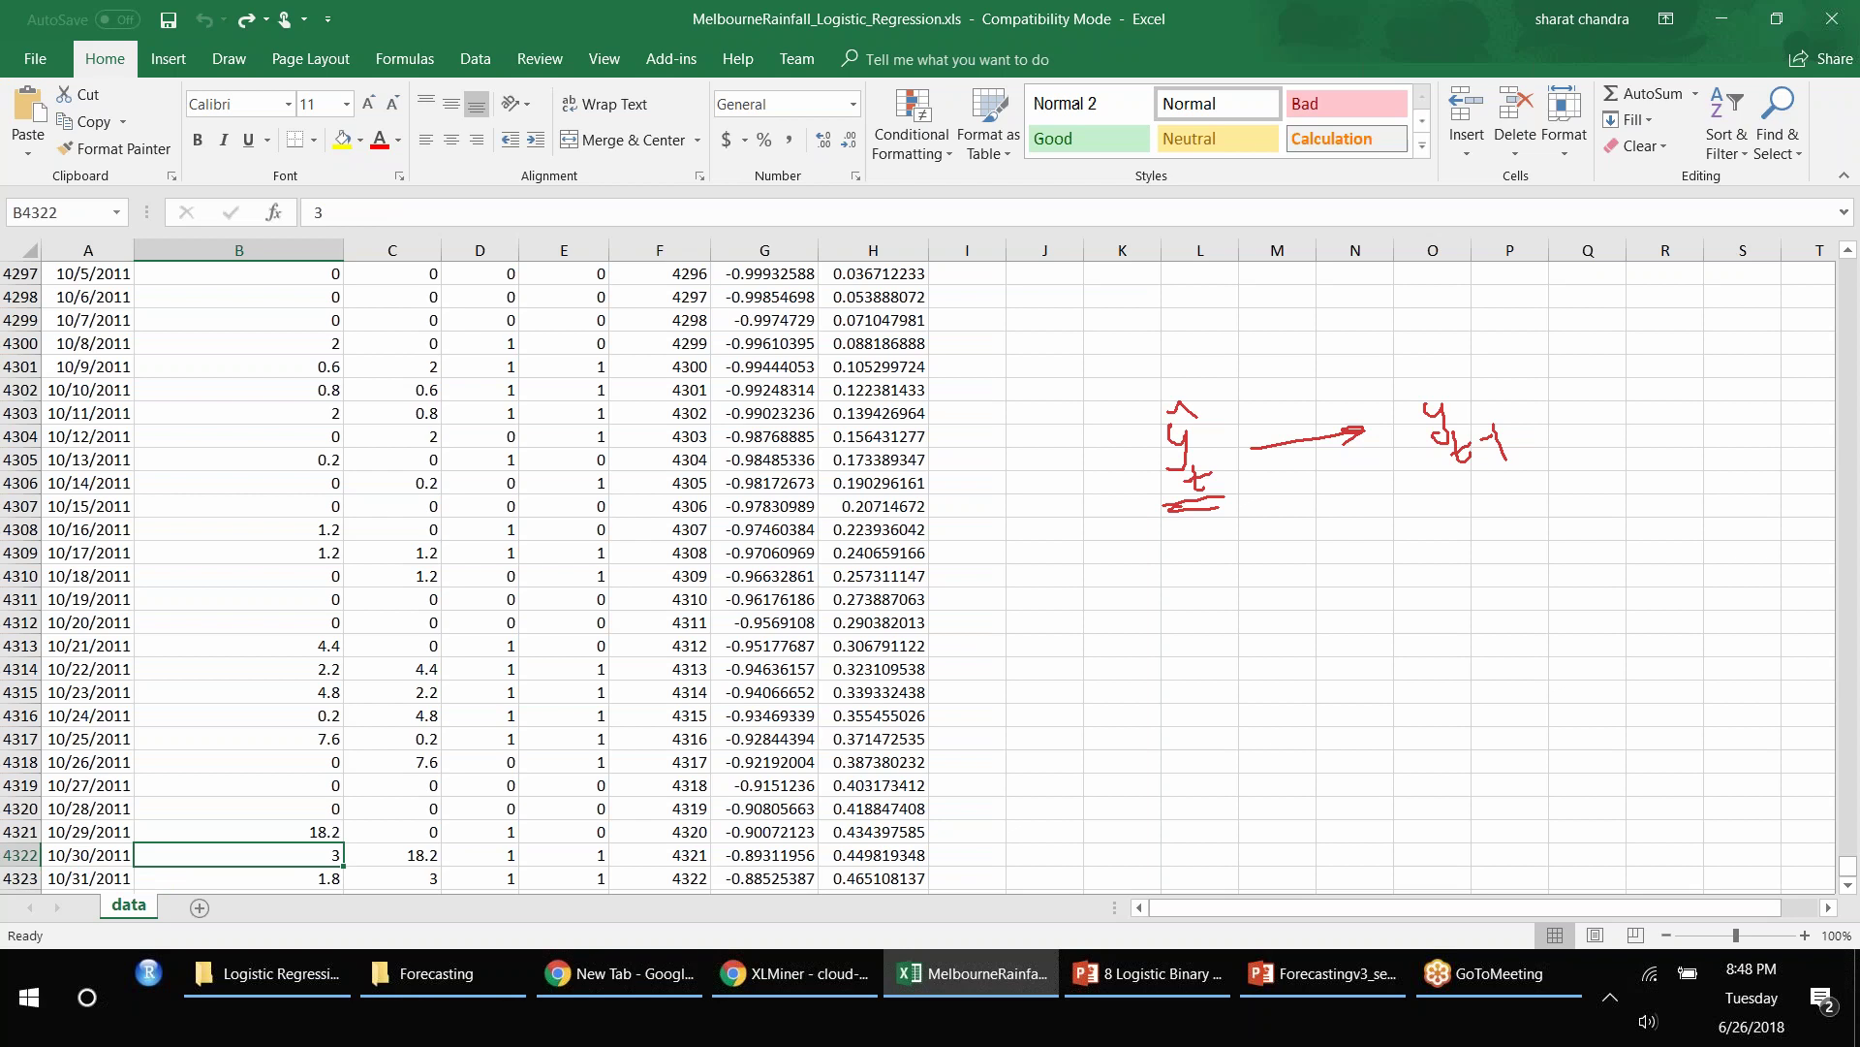
Step: Enter 1.8 as the Rainfall Lag 1 value in C4324 below the last record, and clear that cell again
{"action": "key", "text": "Down"}
{"action": "key", "text": "Down"}
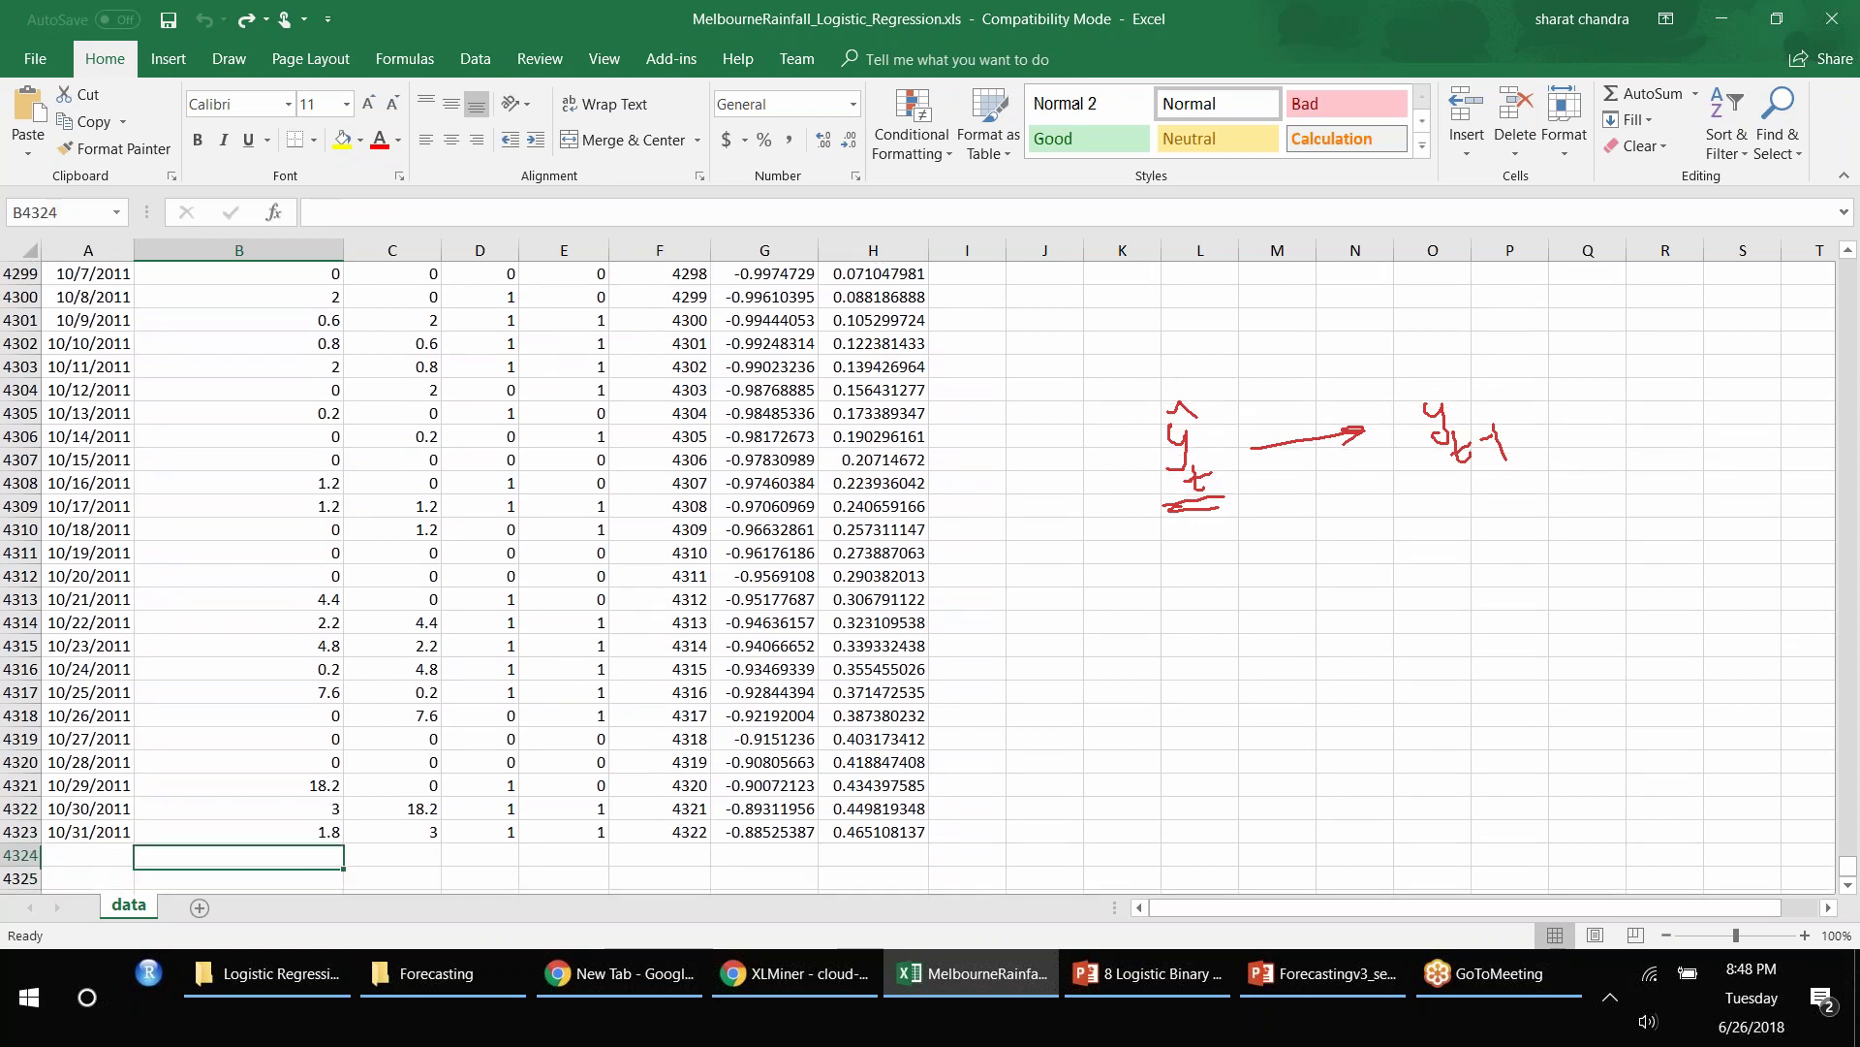
{"action": "key", "text": "Left"}
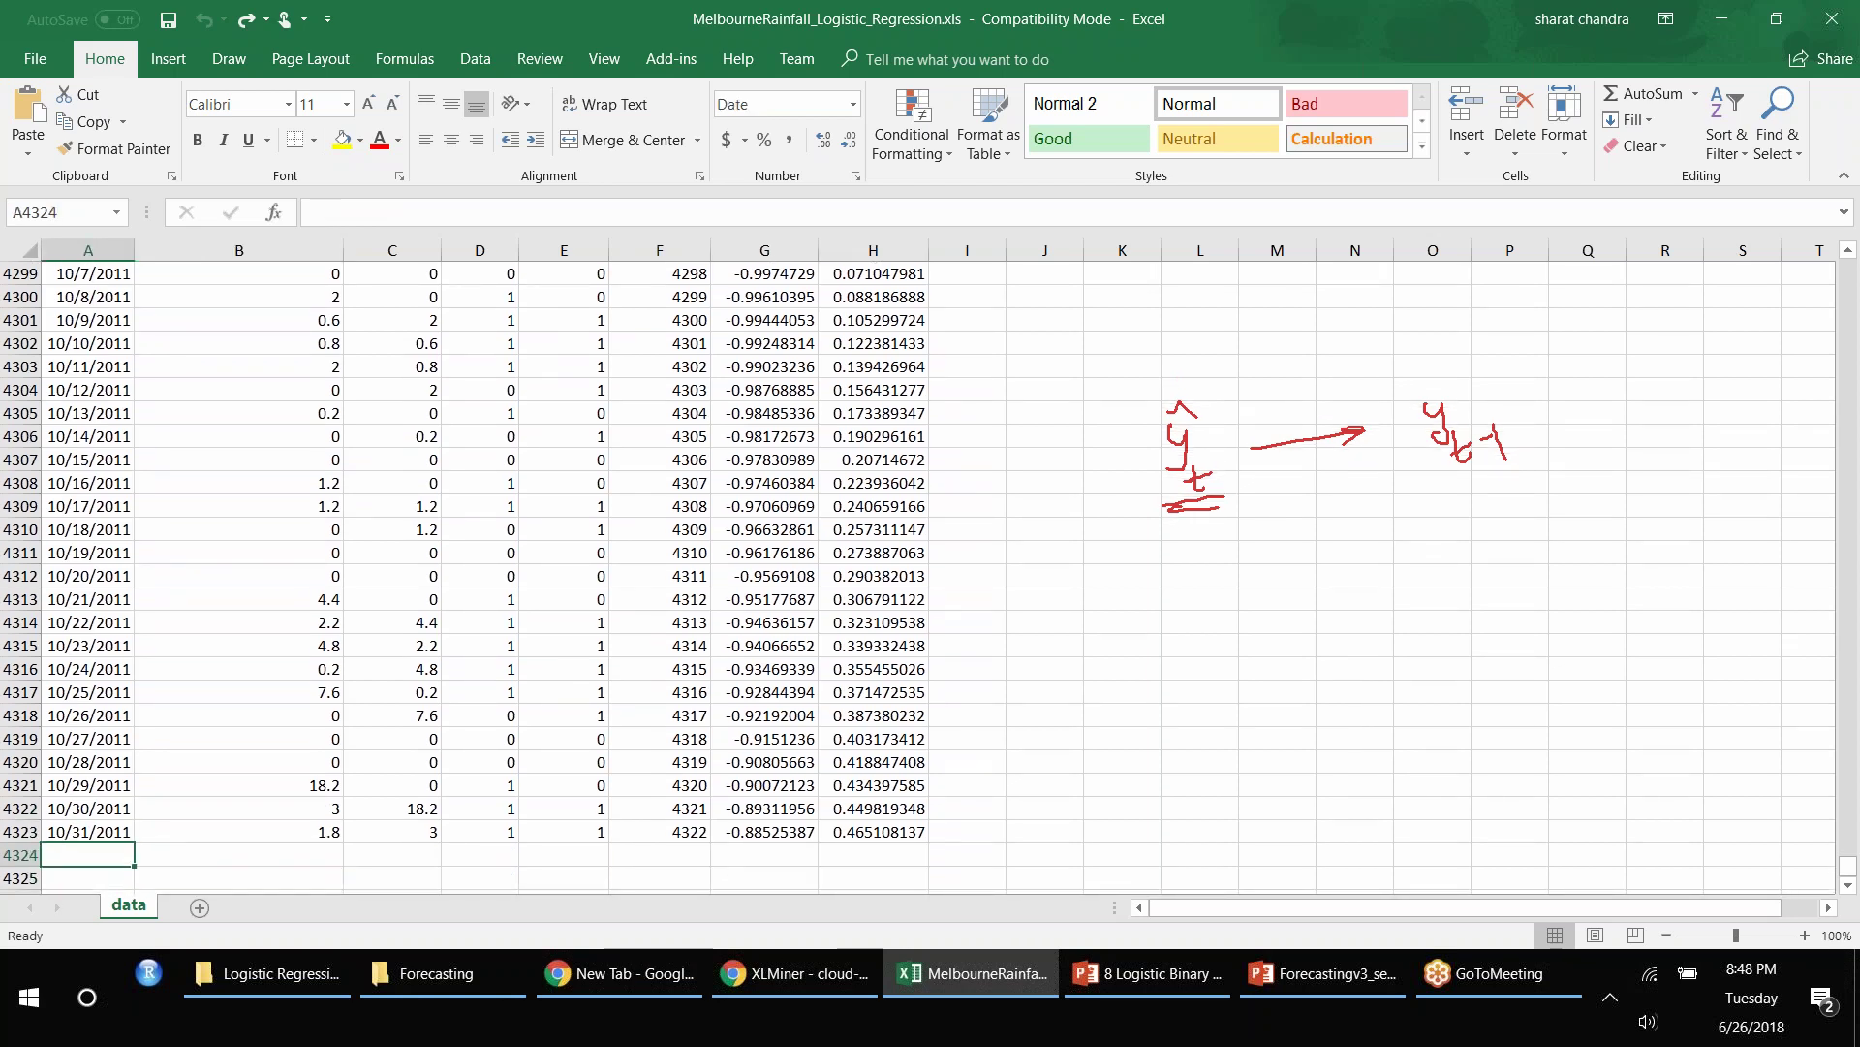
{"action": "key", "text": "Right"}
{"action": "key", "text": "Right"}
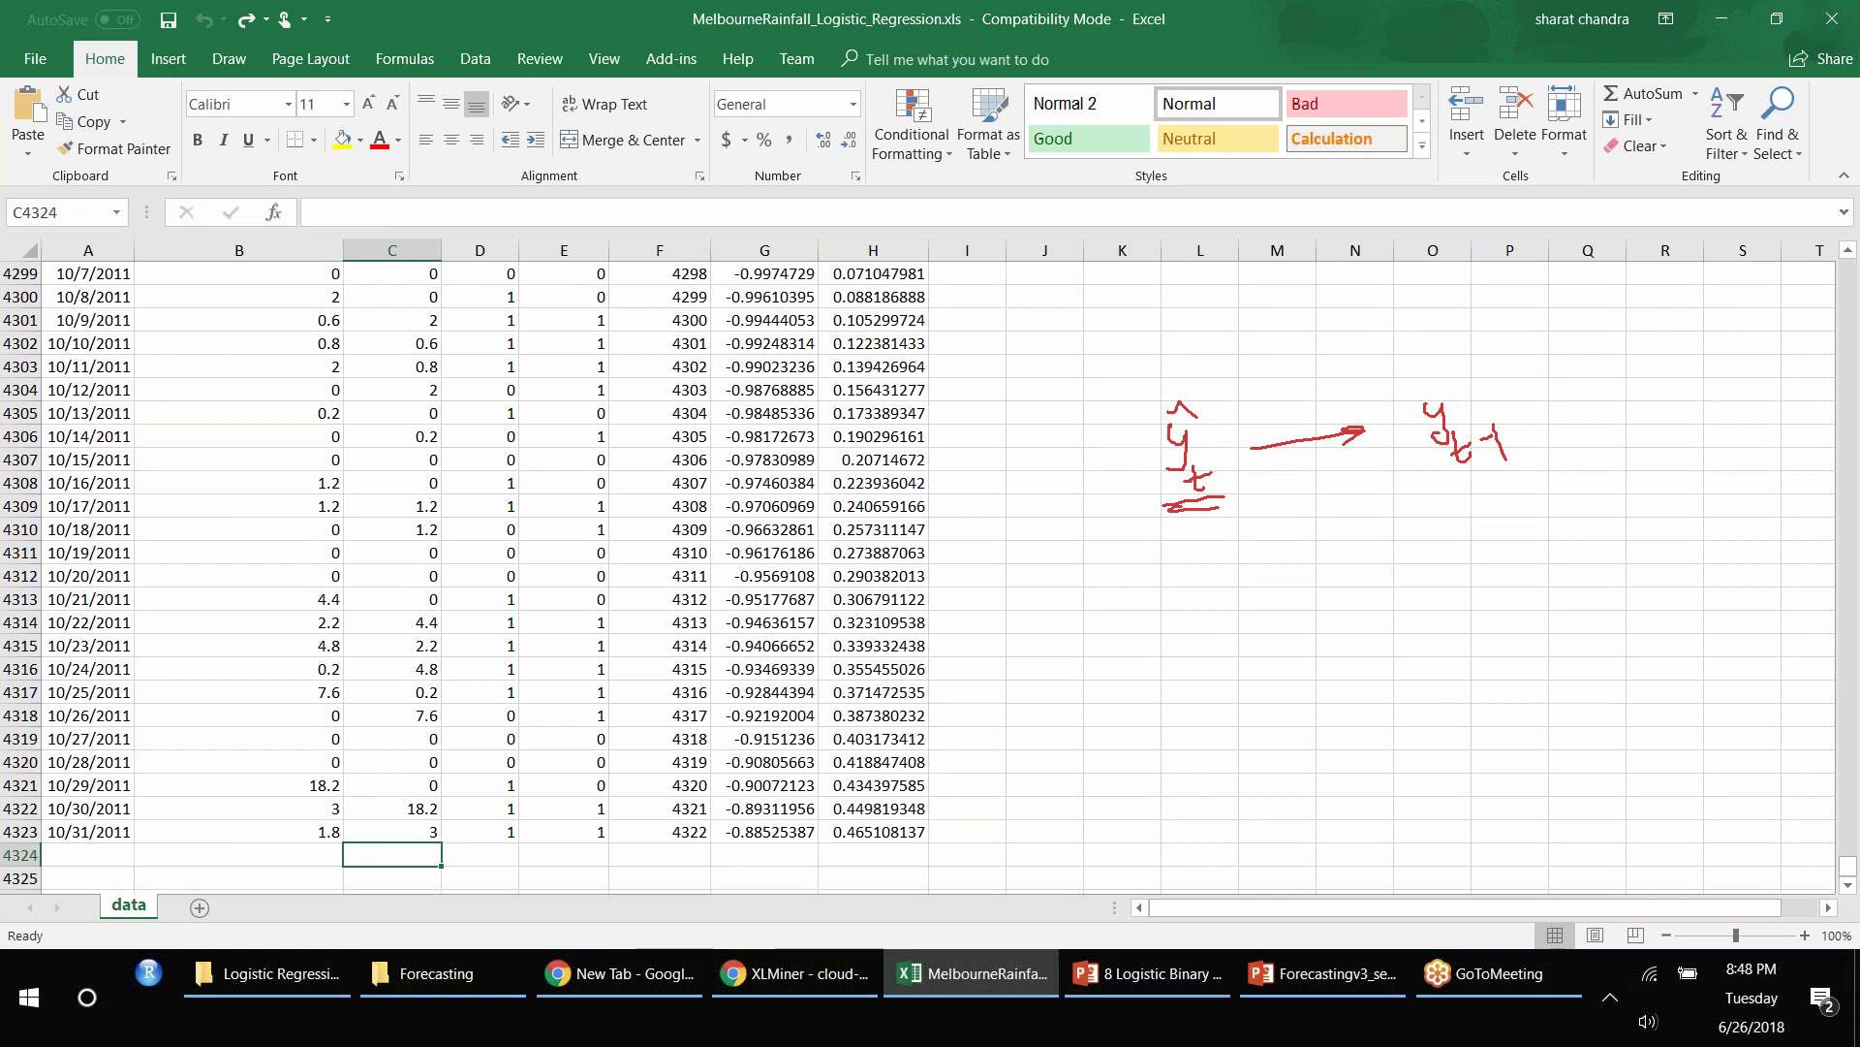
{"action": "type", "text": "1.8"}
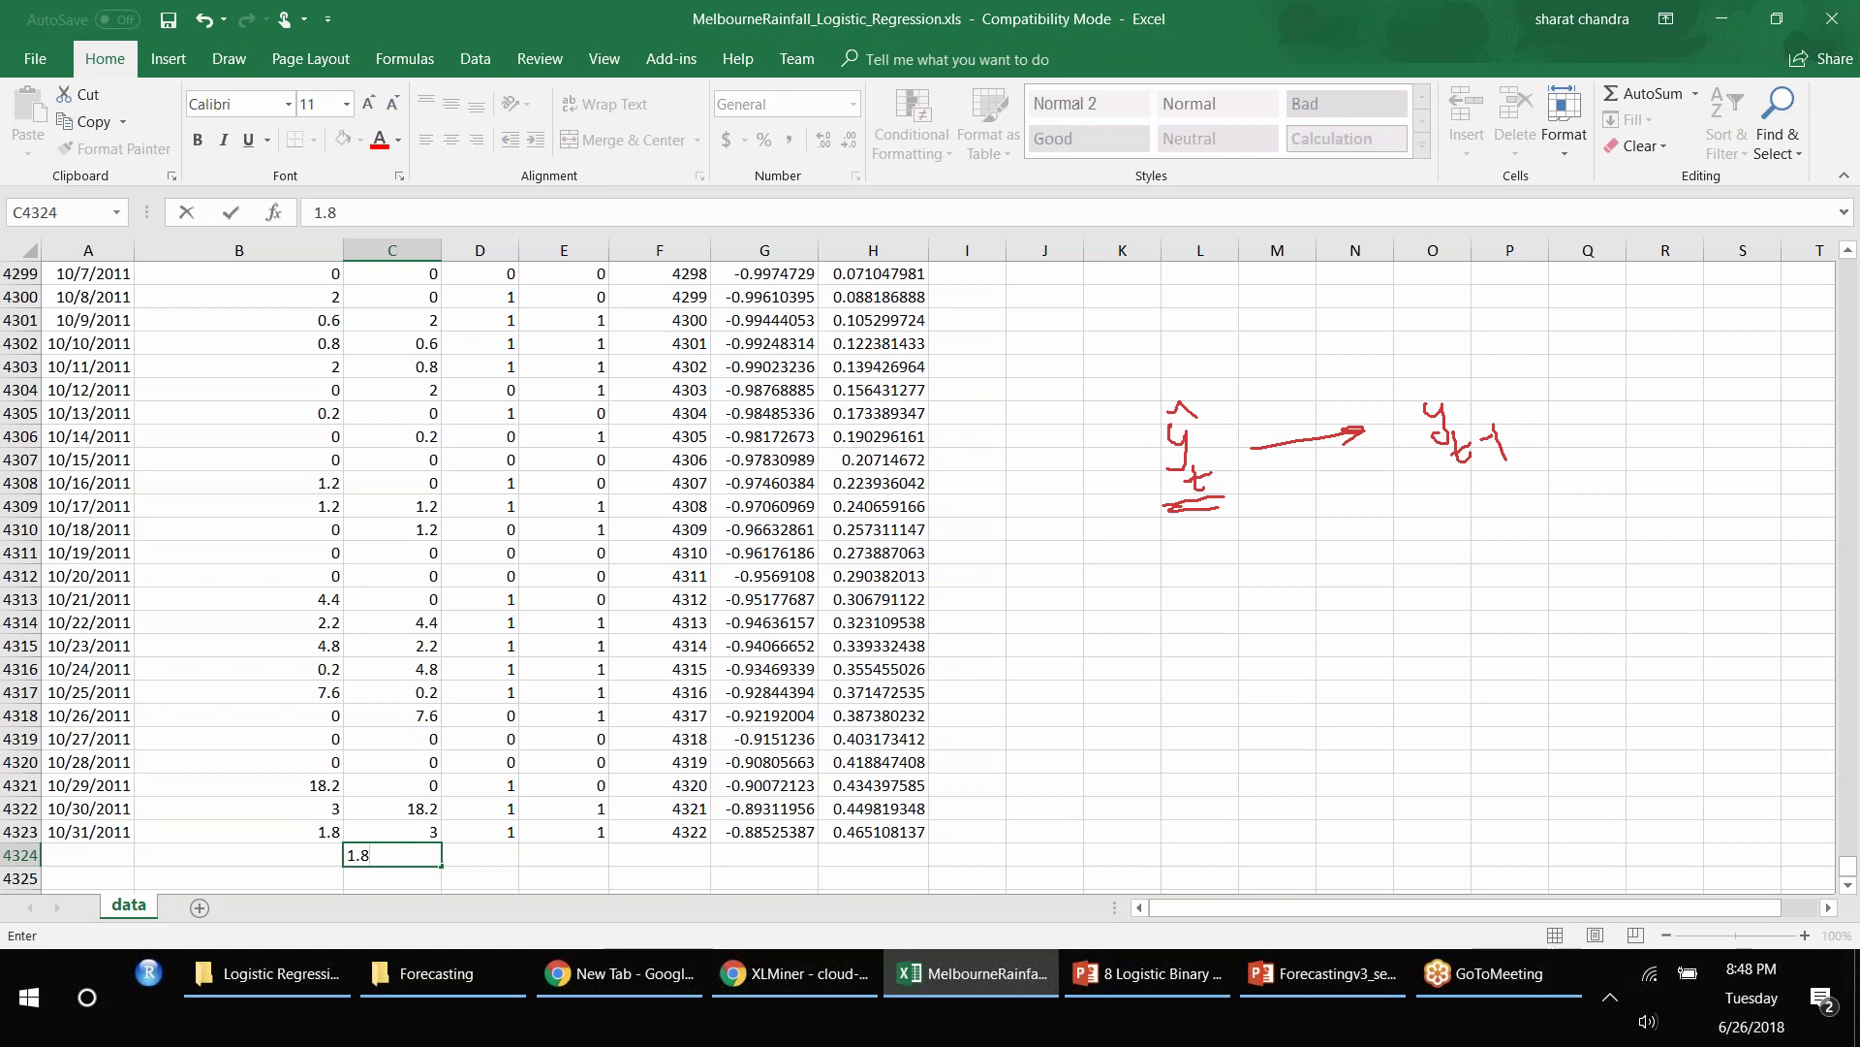
{"action": "key", "text": "Return"}
{"action": "key", "text": "Up"}
{"action": "key", "text": "Delete"}
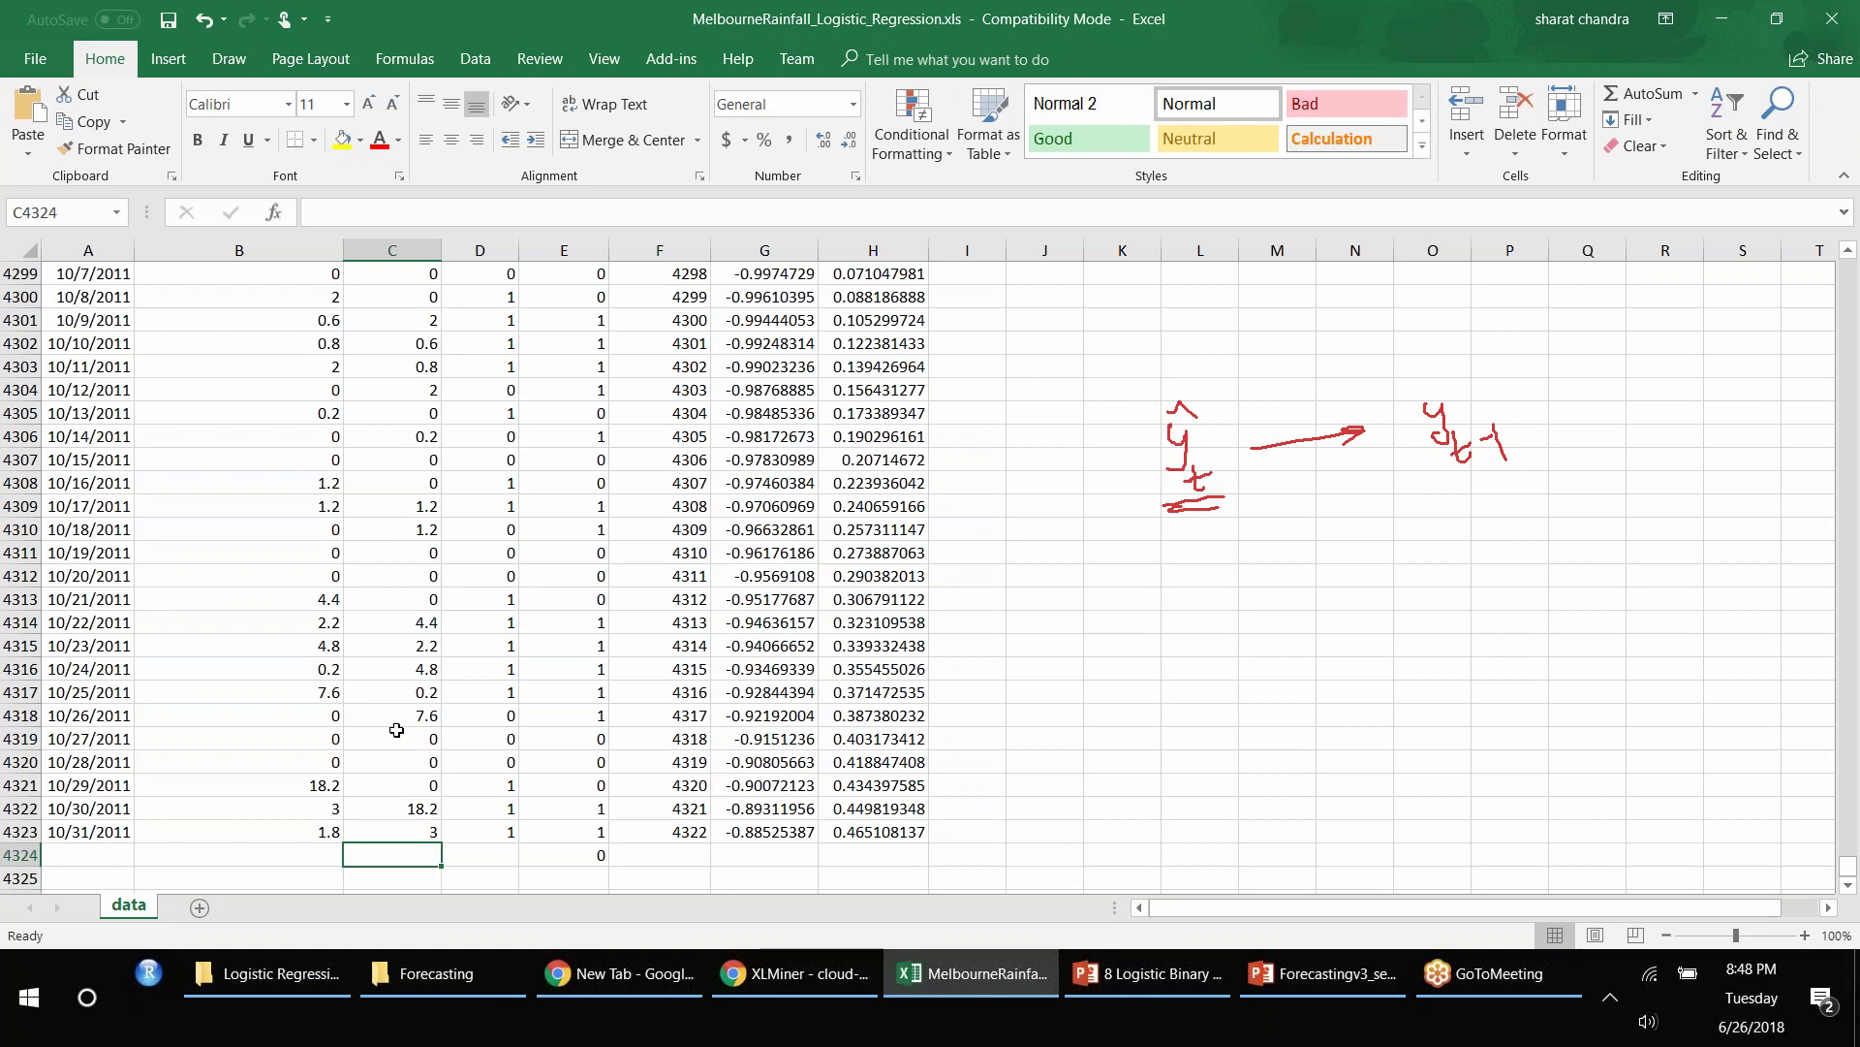
{"action": "left_click", "coordinate": [291, 809]}
{"action": "left_click", "coordinate": [417, 863]}
{"action": "left_click", "coordinate": [1253, 395]}
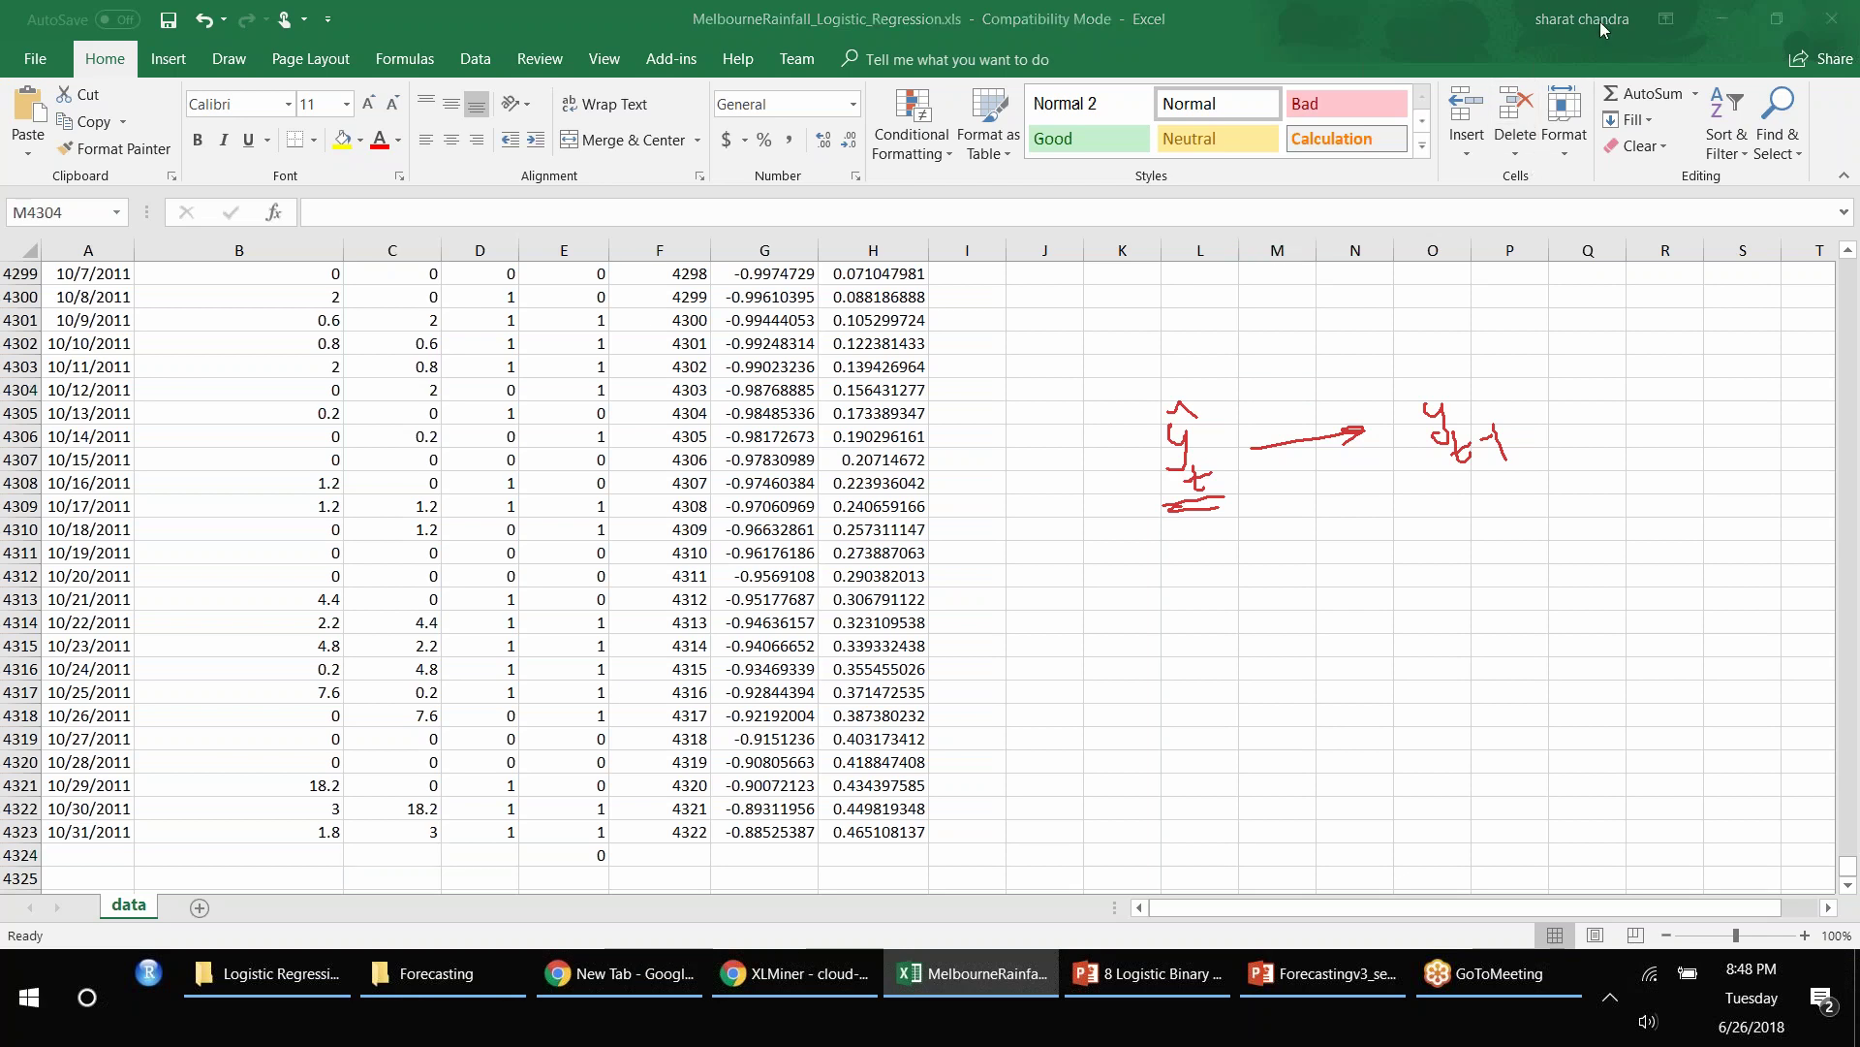
Step: Return to the first records, inspect the Seasonal Cos(t) formula in H6, and review the Logistic regression formula slide in PowerPoint
{"action": "left_click", "coordinate": [1256, 310]}
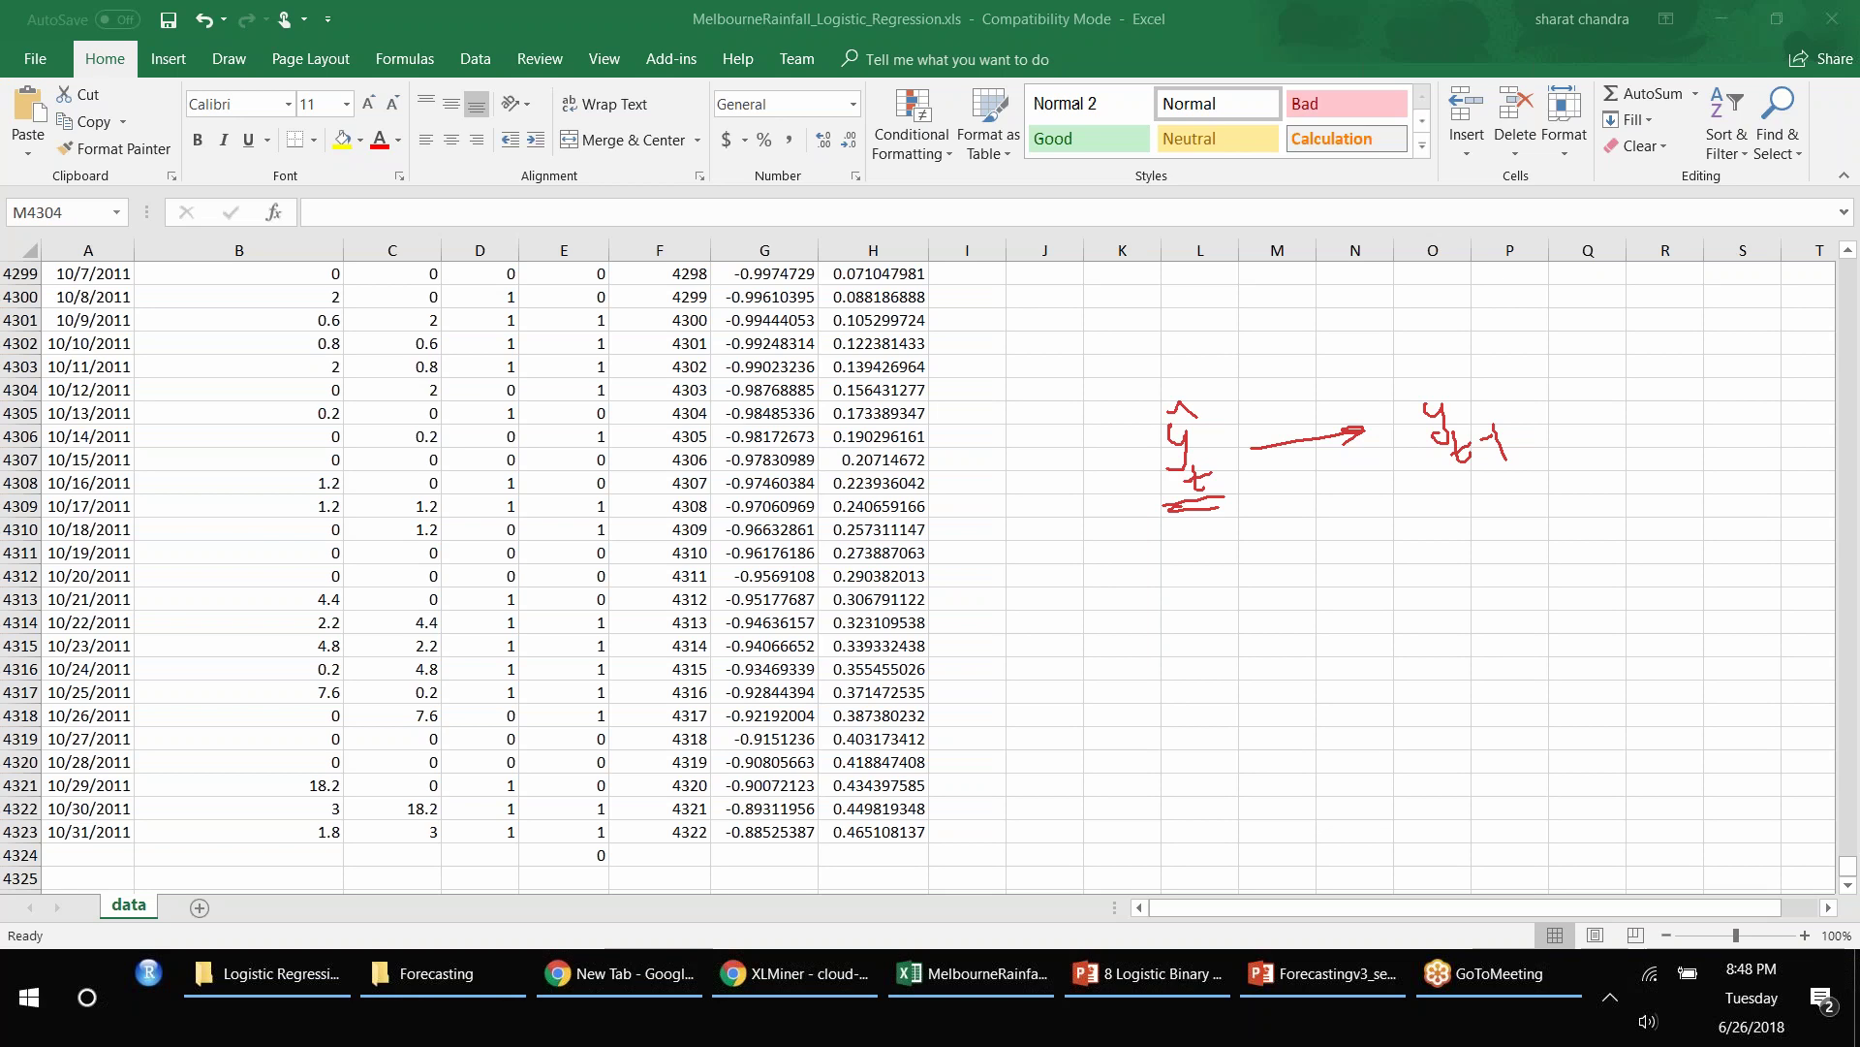
{"action": "left_click", "coordinate": [1277, 389]}
{"action": "key", "text": "ctrl+space"}
{"action": "scroll", "coordinate": [921, 571], "scroll_direction": "up", "scroll_amount": 20}
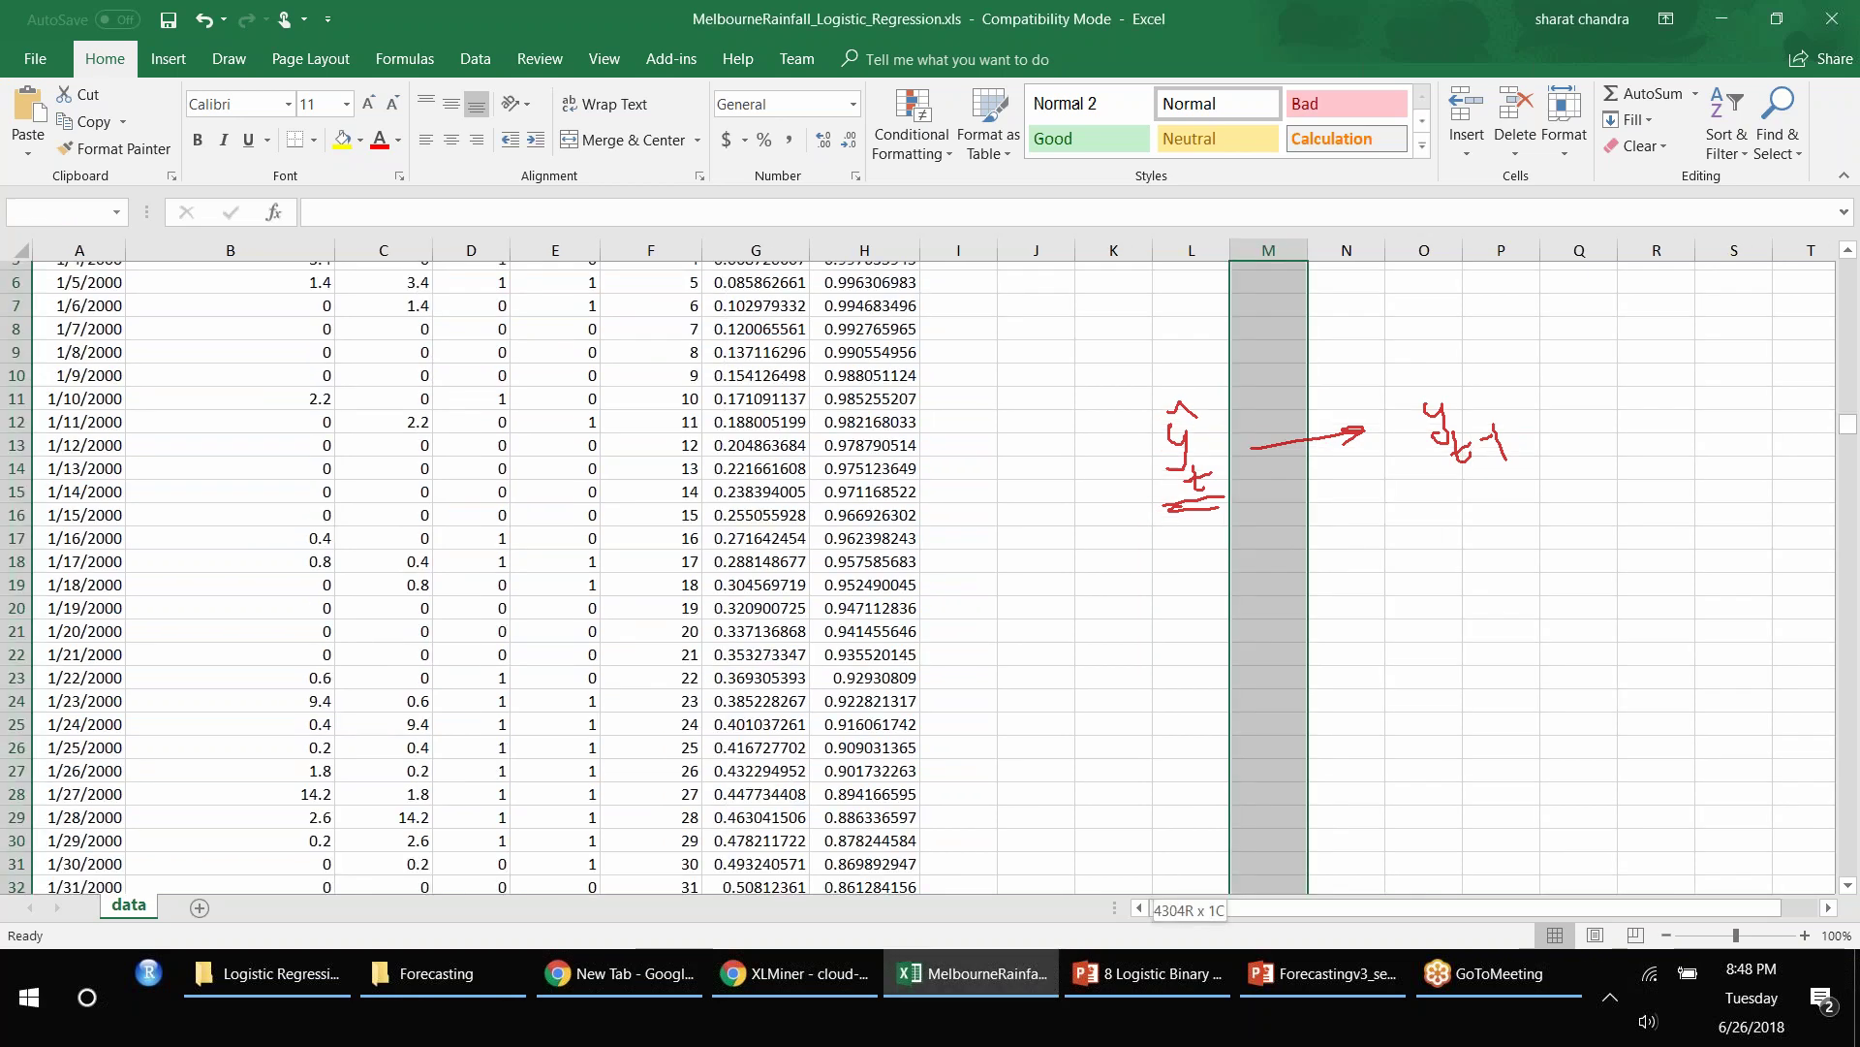
{"action": "left_click", "coordinate": [877, 392]}
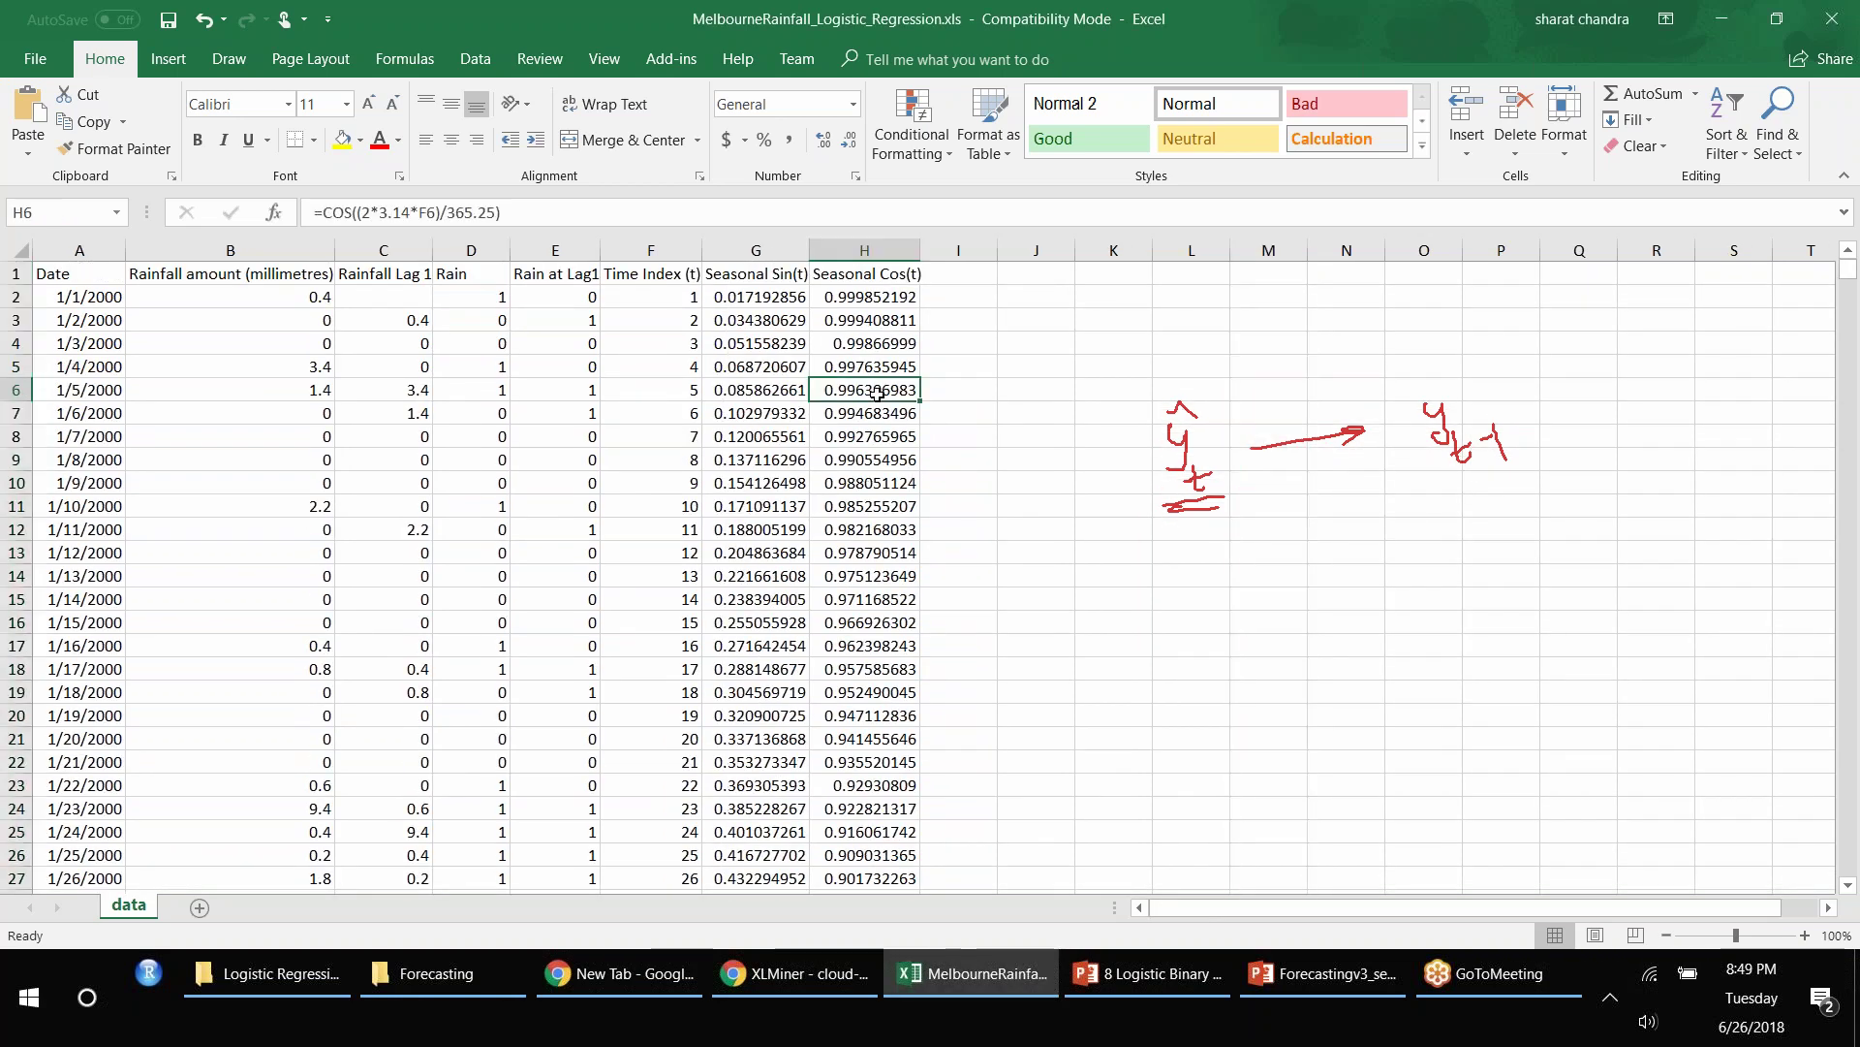
{"action": "key", "text": "Escape"}
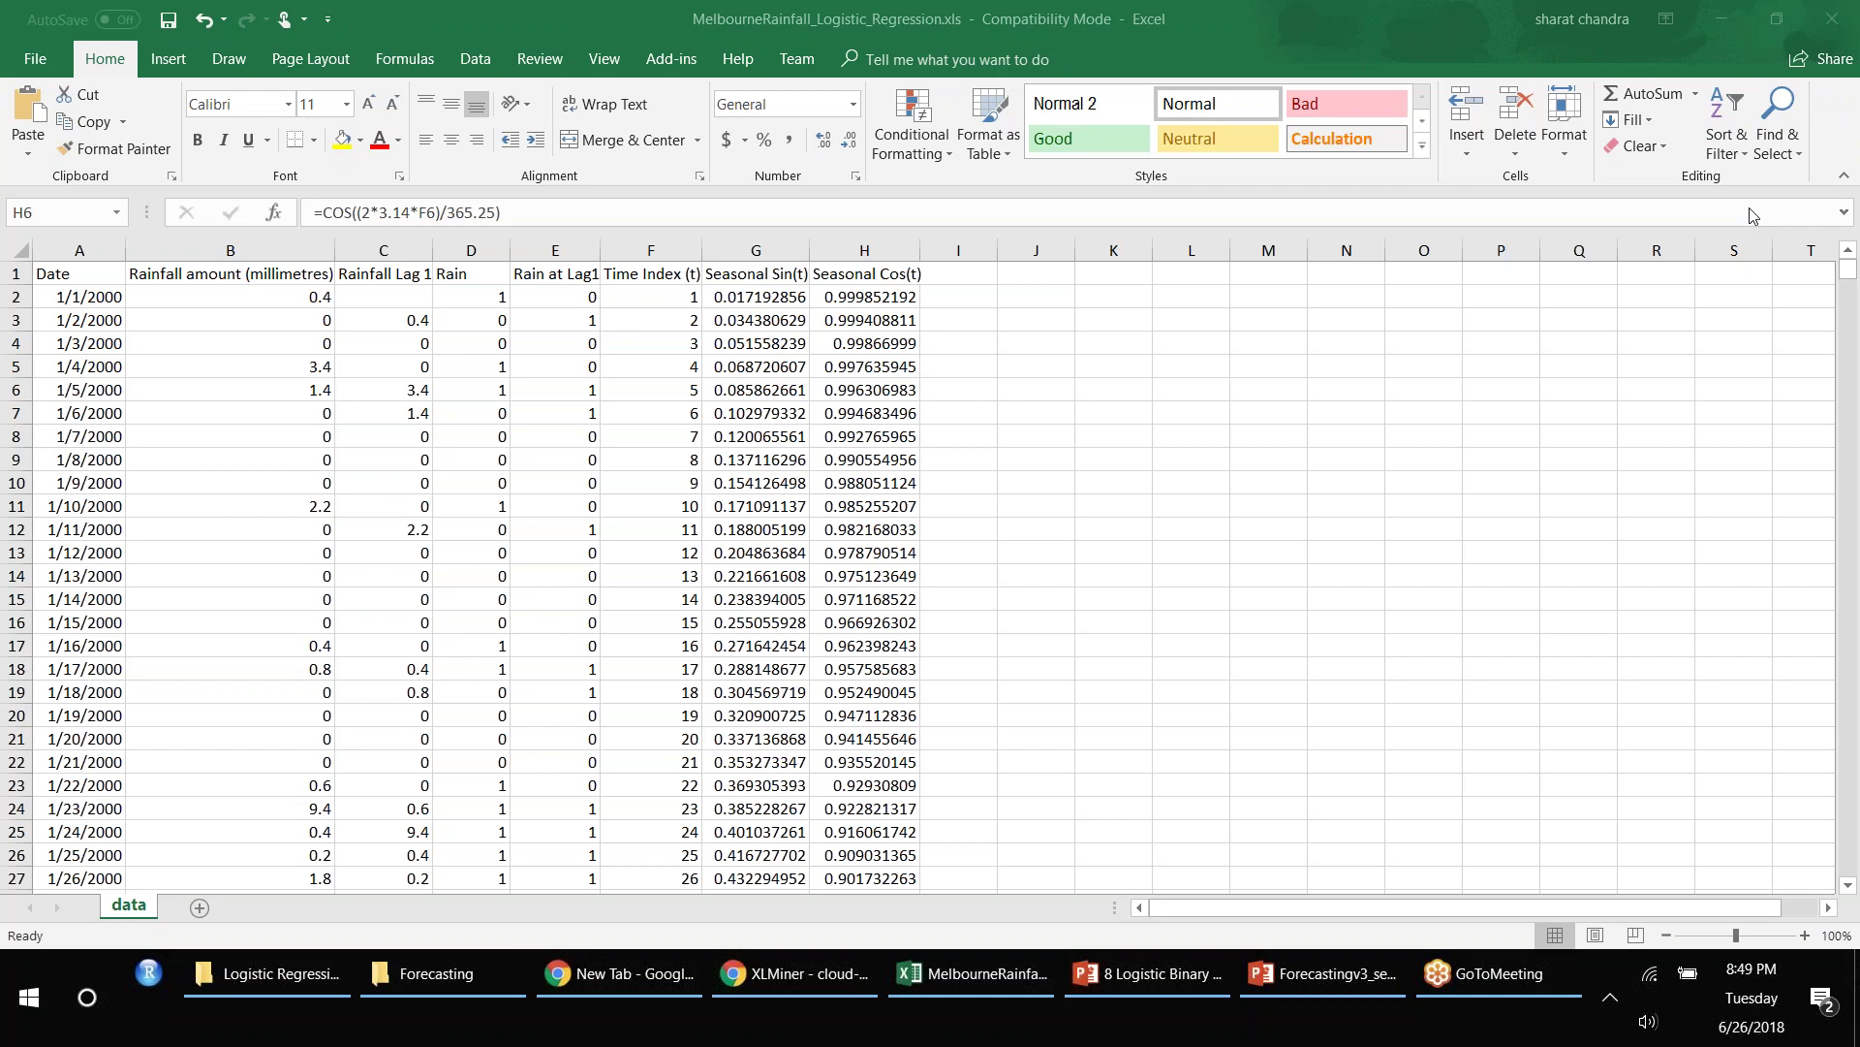
{"action": "left_click", "coordinate": [1194, 979]}
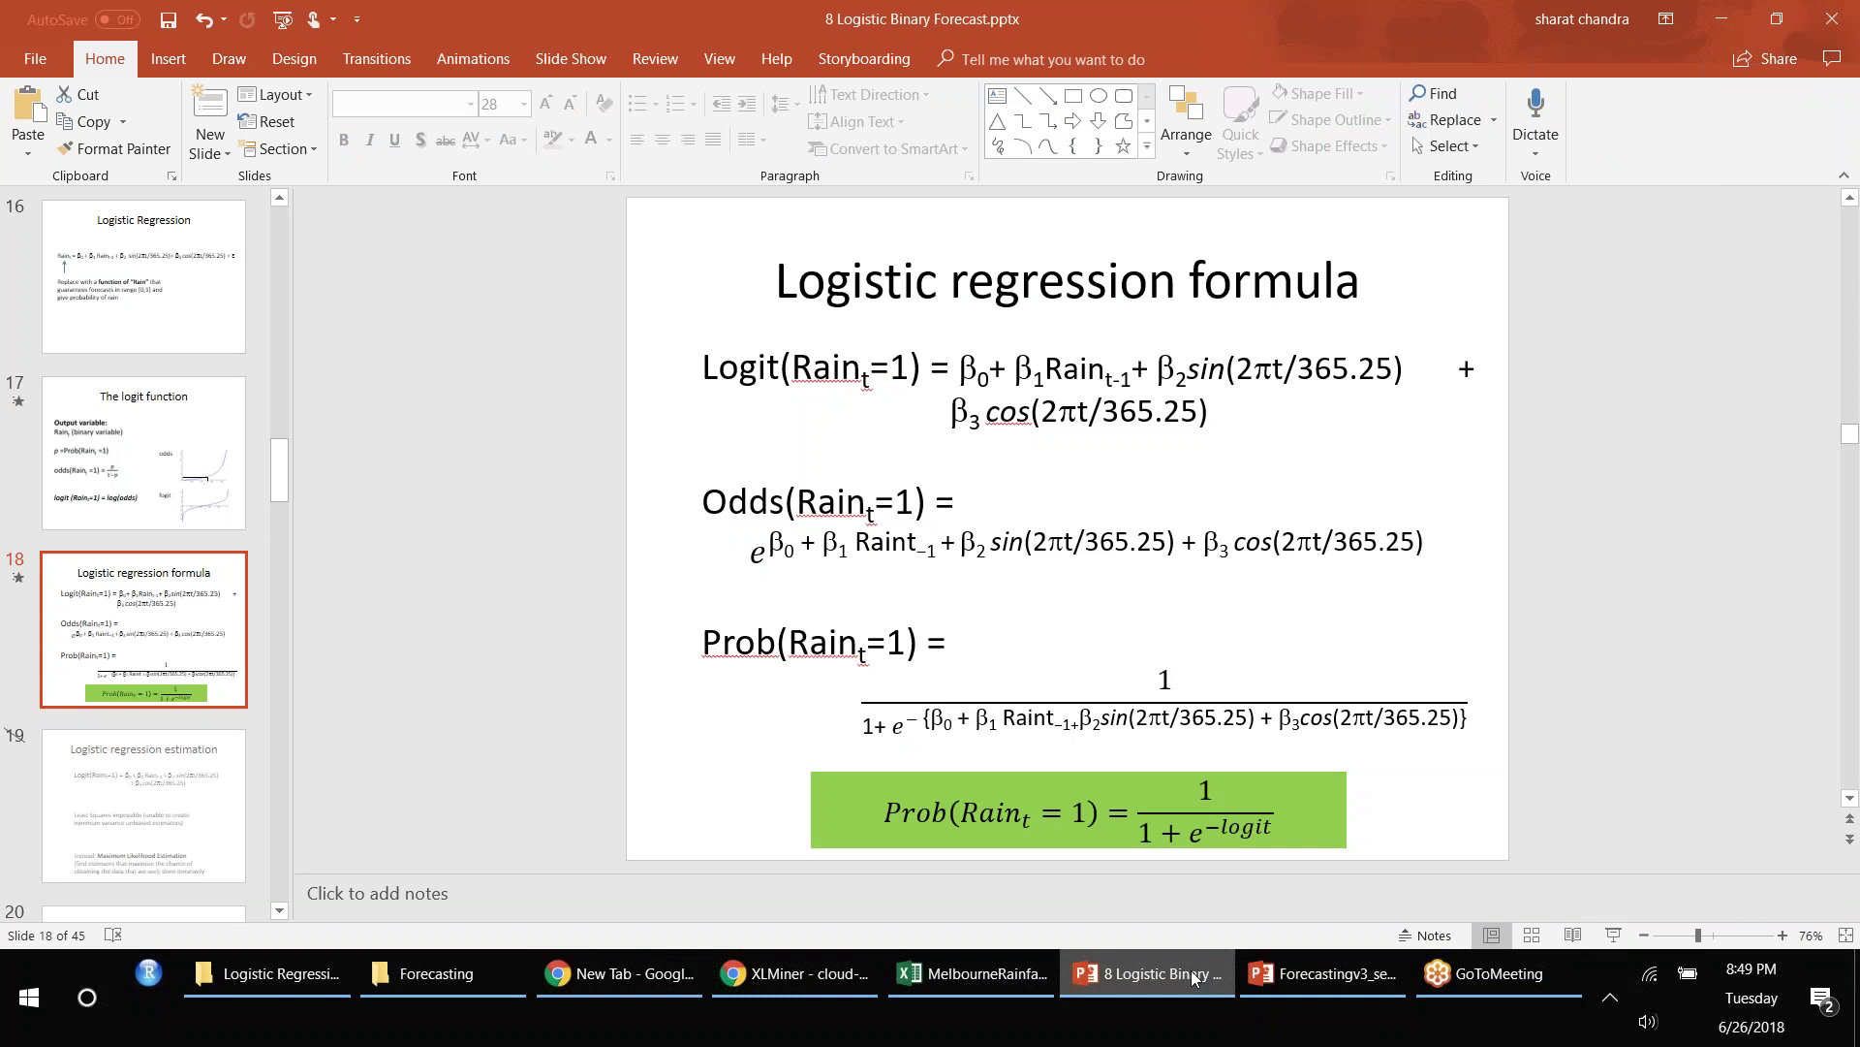
{"action": "left_click", "coordinate": [1198, 984]}
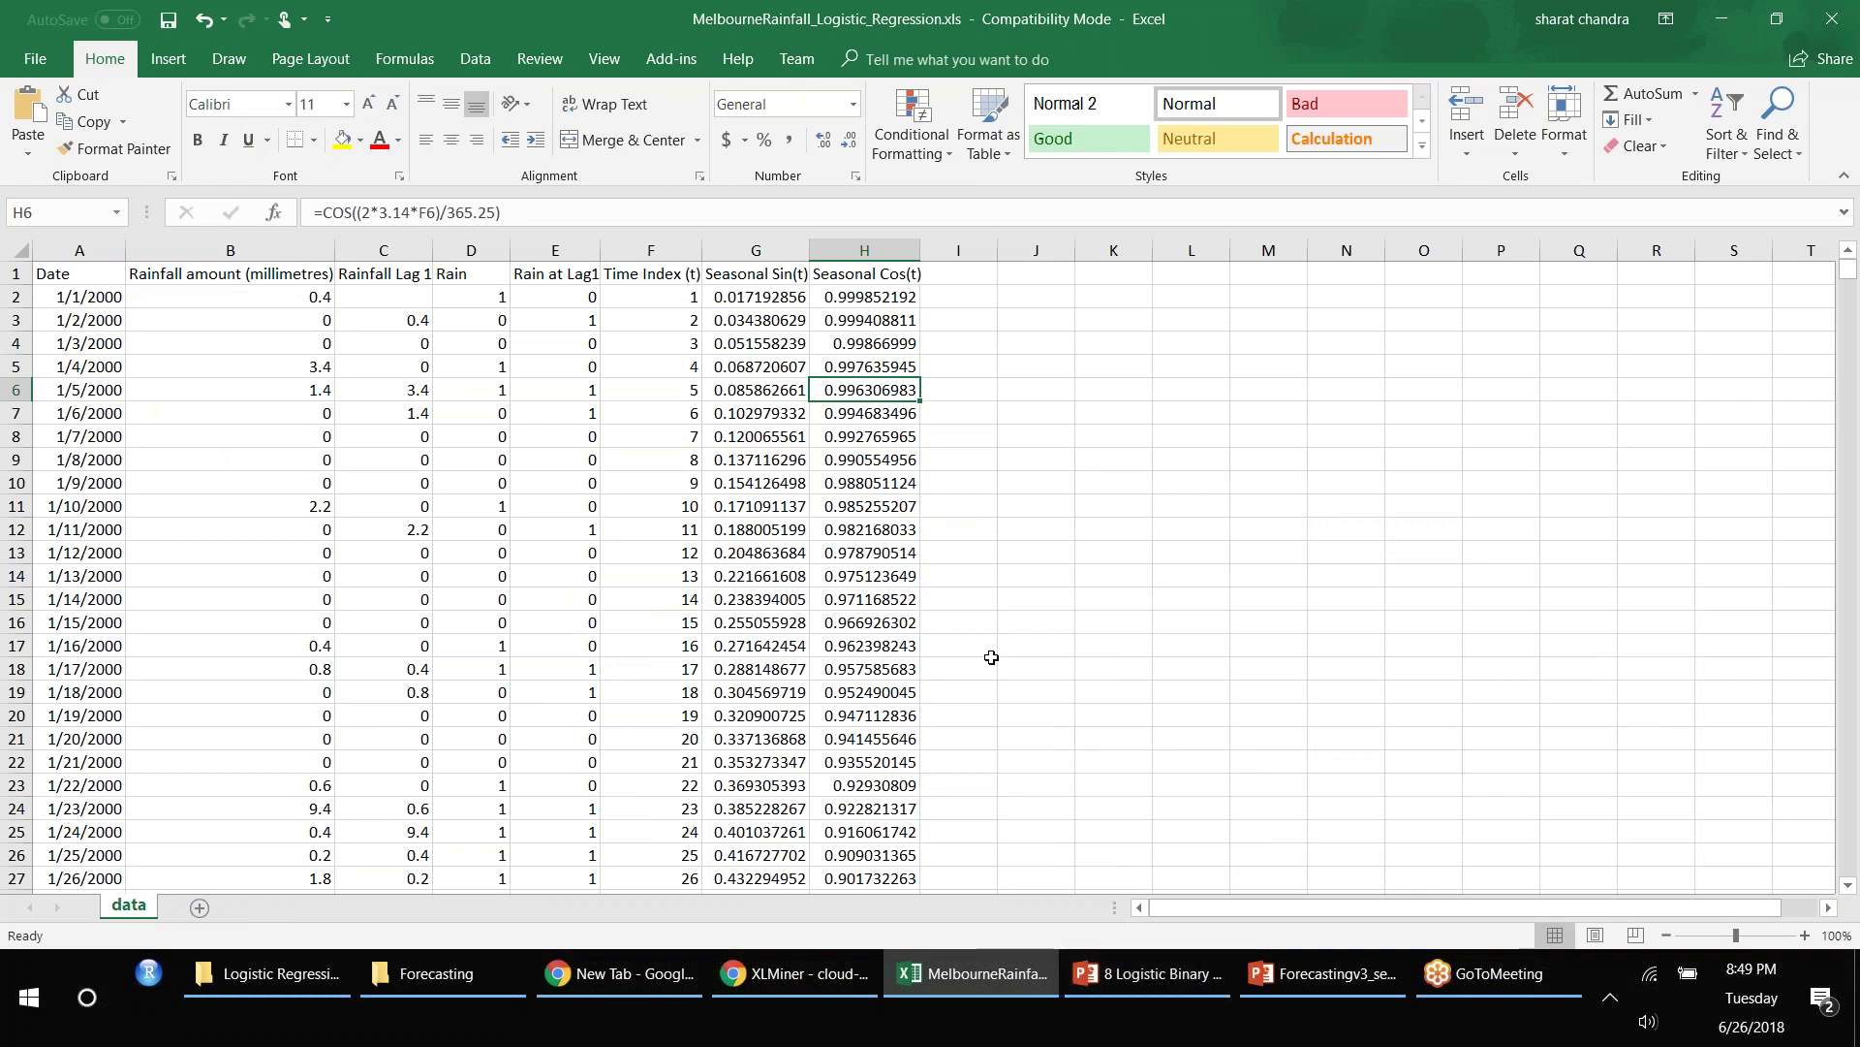
Step: Go to the last records of the rainfall sheet and handwrite 1st Nov 2011 with an arrow up to 1st Nov 2010
{"action": "key", "text": "ctrl+shift+Down"}
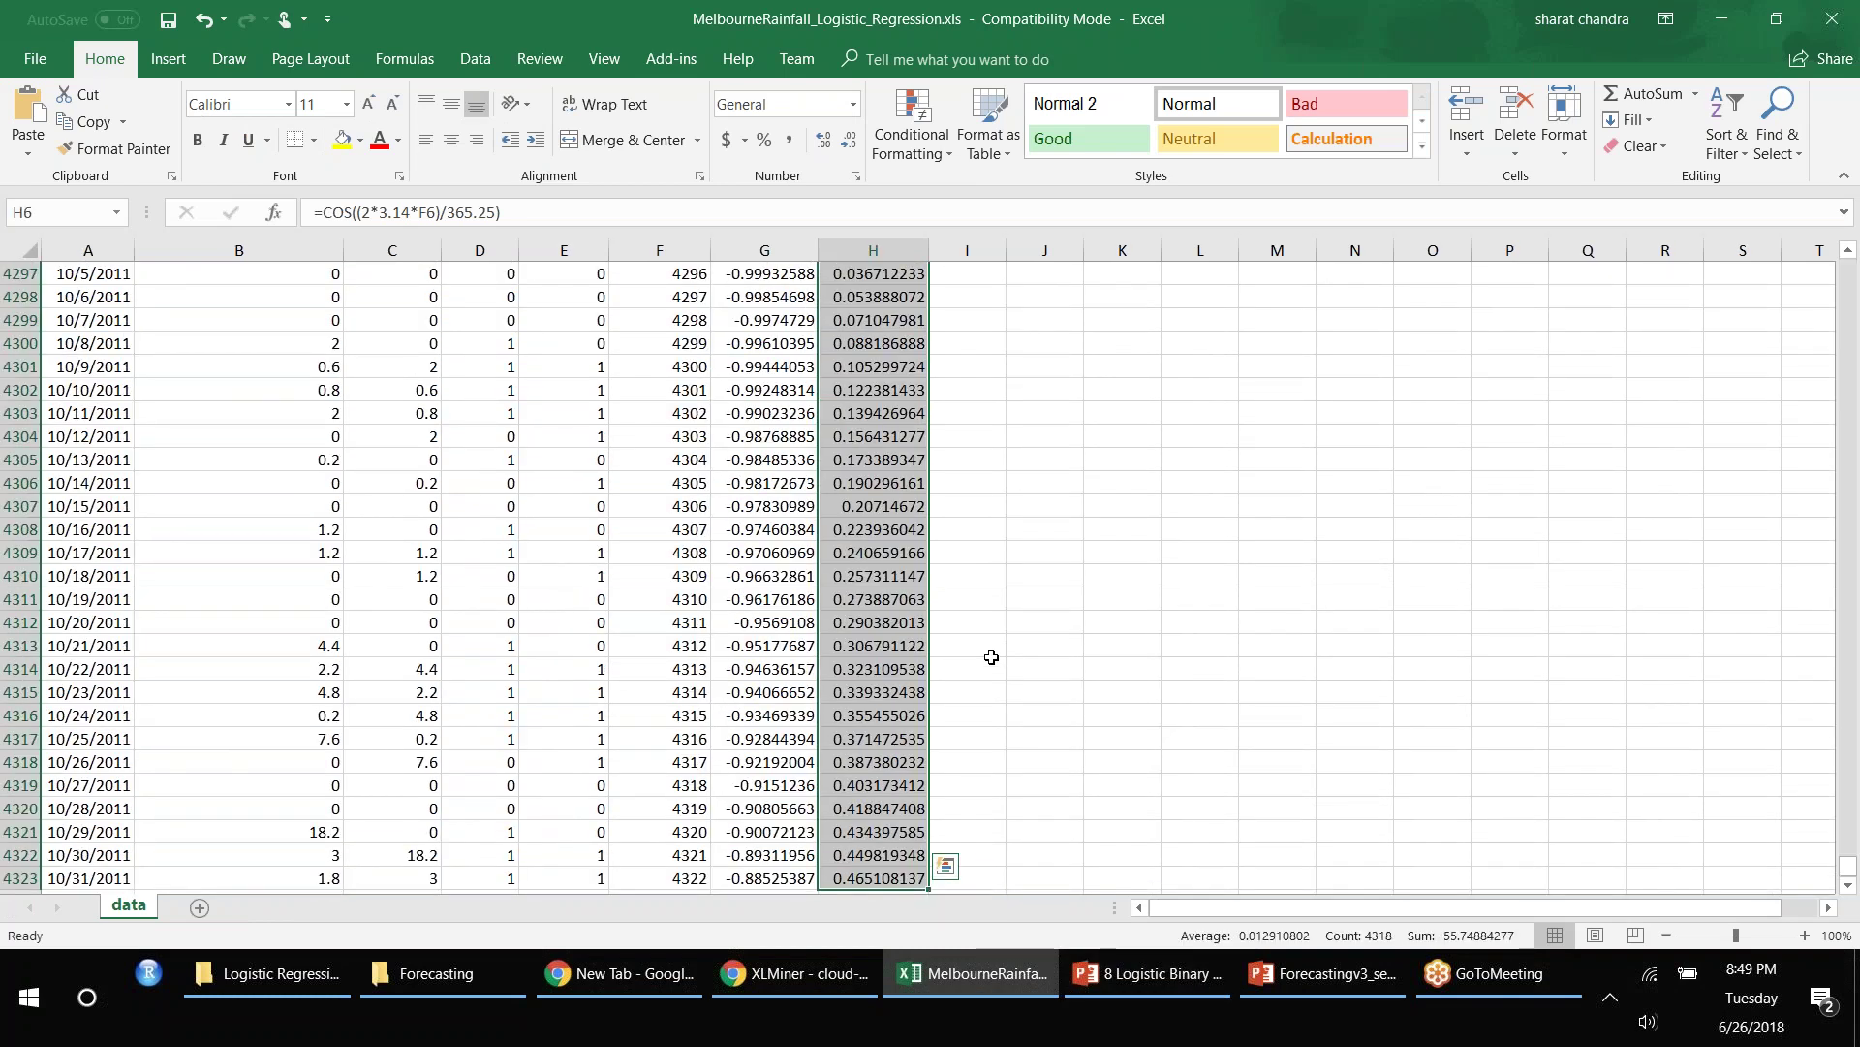
{"action": "key", "text": "ctrl+alt+d"}
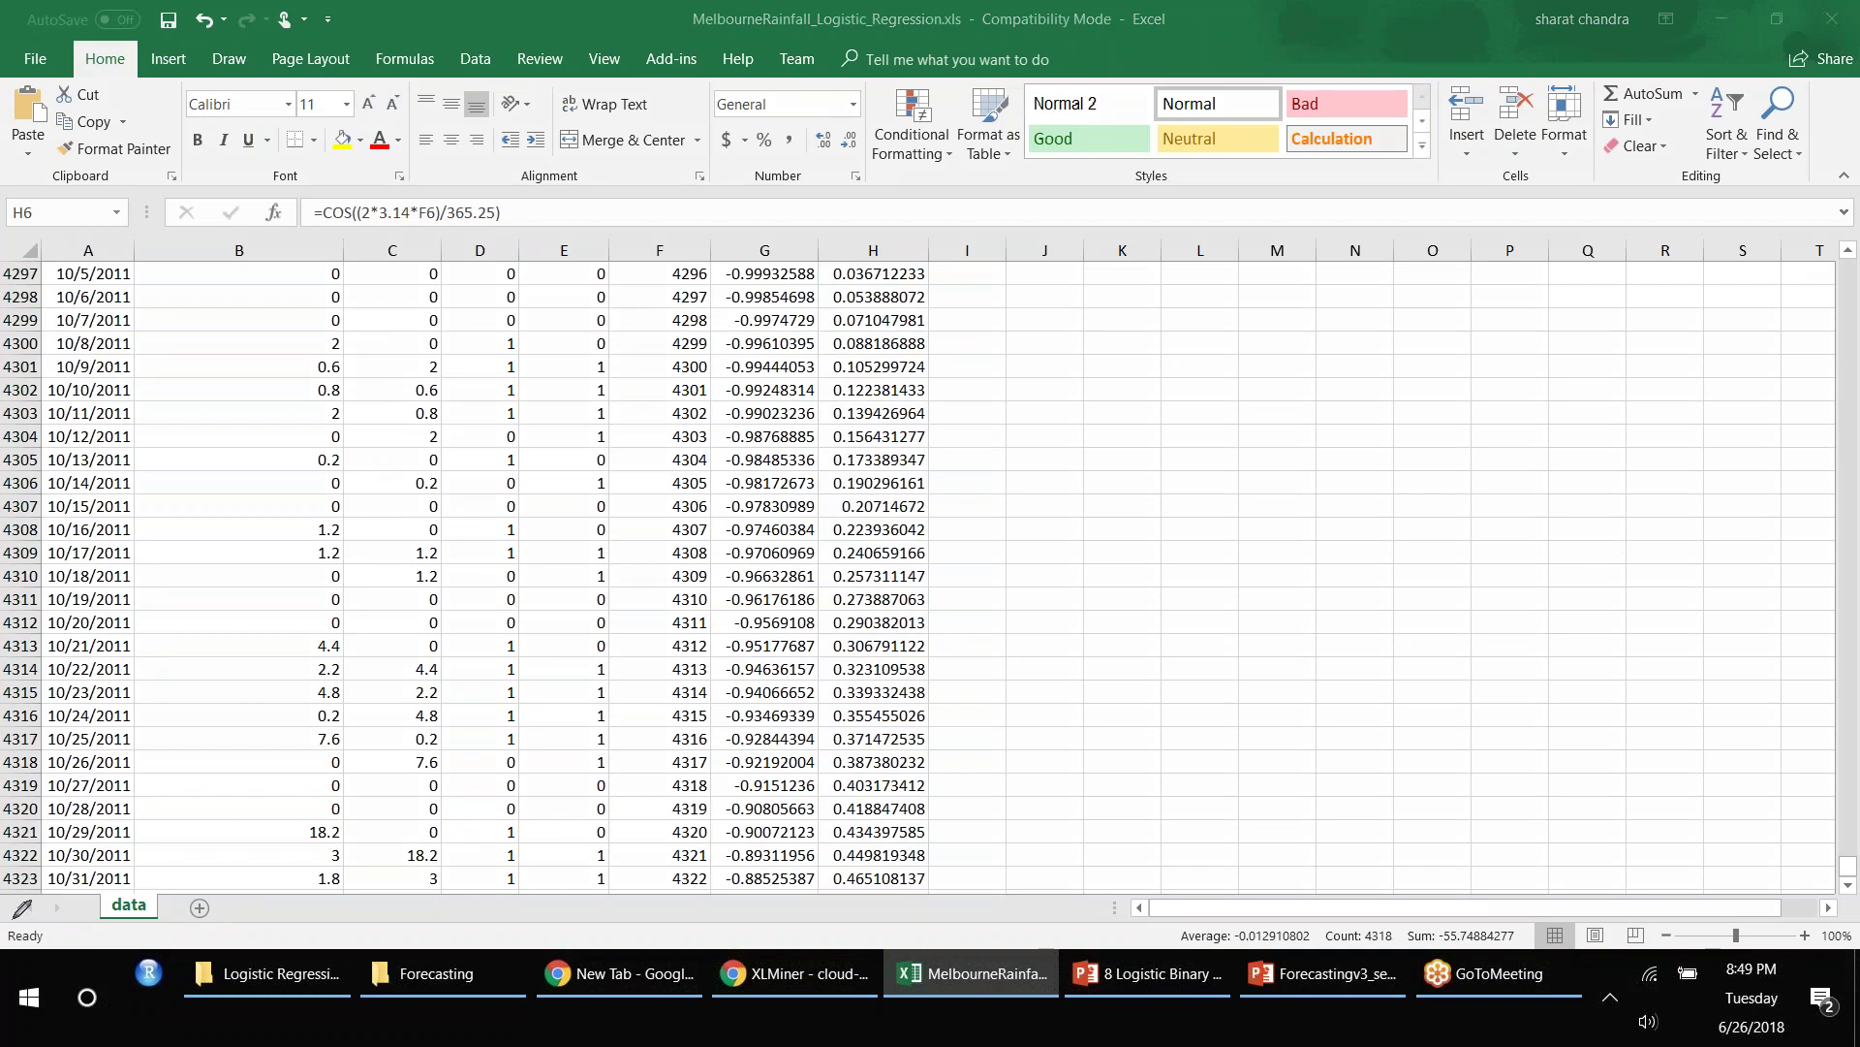
{"action": "mouse_move", "coordinate": [1086, 822]}
{"action": "left_mouse_down"}
{"action": "mouse_move", "coordinate": [1110, 790]}
{"action": "mouse_move", "coordinate": [1121, 811]}
{"action": "mouse_move", "coordinate": [1151, 798]}
{"action": "left_mouse_up"}
{"action": "mouse_move", "coordinate": [1174, 800]}
{"action": "left_mouse_down"}
{"action": "mouse_move", "coordinate": [1211, 821]}
{"action": "mouse_move", "coordinate": [1219, 806]}
{"action": "left_mouse_up"}
{"action": "left_click_drag", "start_coordinate": [1225, 794], "coordinate": [1238, 823]}
{"action": "mouse_move", "coordinate": [1041, 802]}
{"action": "left_mouse_down"}
{"action": "mouse_move", "coordinate": [1040, 826]}
{"action": "mouse_move", "coordinate": [1125, 717]}
{"action": "mouse_move", "coordinate": [1144, 729]}
{"action": "left_mouse_up"}
{"action": "mouse_move", "coordinate": [1039, 674]}
{"action": "left_mouse_down"}
{"action": "mouse_move", "coordinate": [1041, 694]}
{"action": "mouse_move", "coordinate": [1075, 665]}
{"action": "mouse_move", "coordinate": [1244, 665]}
{"action": "mouse_move", "coordinate": [1259, 683]}
{"action": "left_mouse_up"}
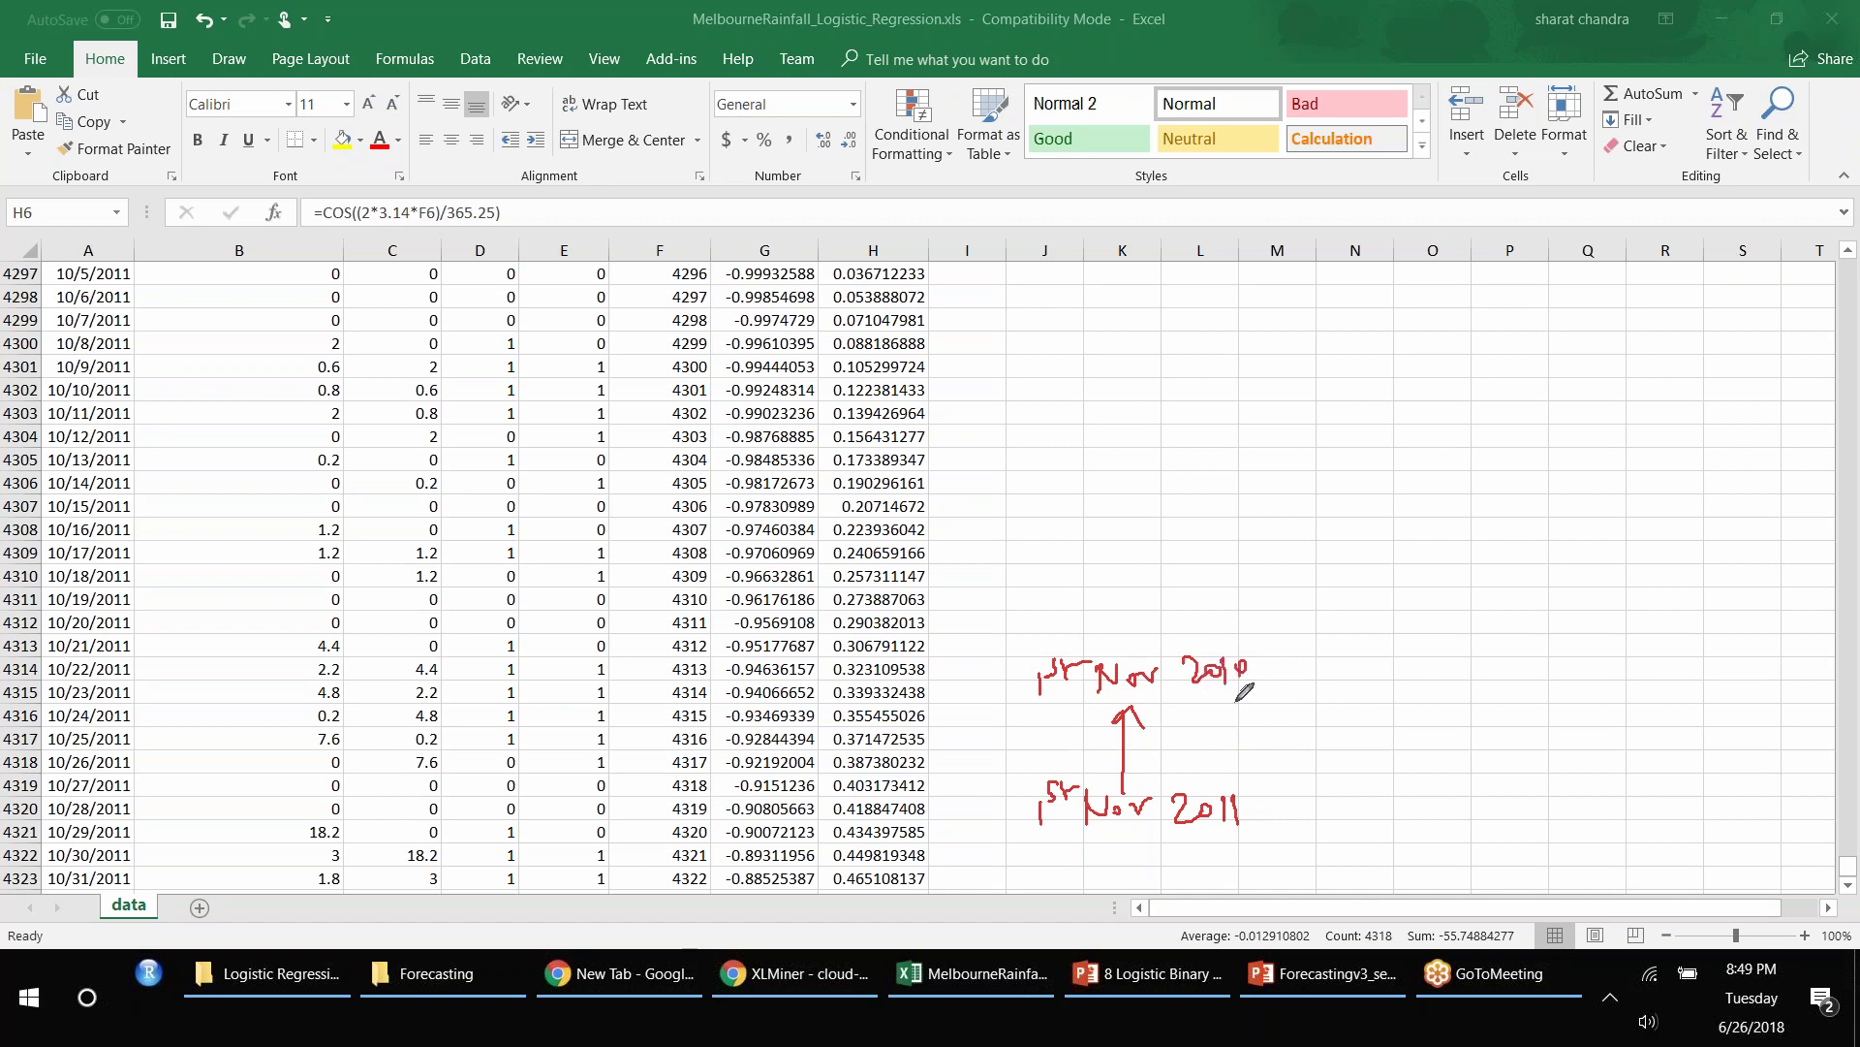
Step: Bracket the two handwritten dates, add an underlined M and a second underlined note beside them, and erase all ink
{"action": "left_click_drag", "start_coordinate": [1277, 690], "coordinate": [1282, 773]}
{"action": "mouse_move", "coordinate": [1348, 705]}
{"action": "left_mouse_down"}
{"action": "mouse_move", "coordinate": [1353, 725]}
{"action": "mouse_move", "coordinate": [1442, 733]}
{"action": "left_mouse_up"}
{"action": "mouse_move", "coordinate": [1387, 821]}
{"action": "left_mouse_down"}
{"action": "mouse_move", "coordinate": [1458, 824]}
{"action": "mouse_move", "coordinate": [1366, 867]}
{"action": "mouse_move", "coordinate": [1445, 820]}
{"action": "left_mouse_up"}
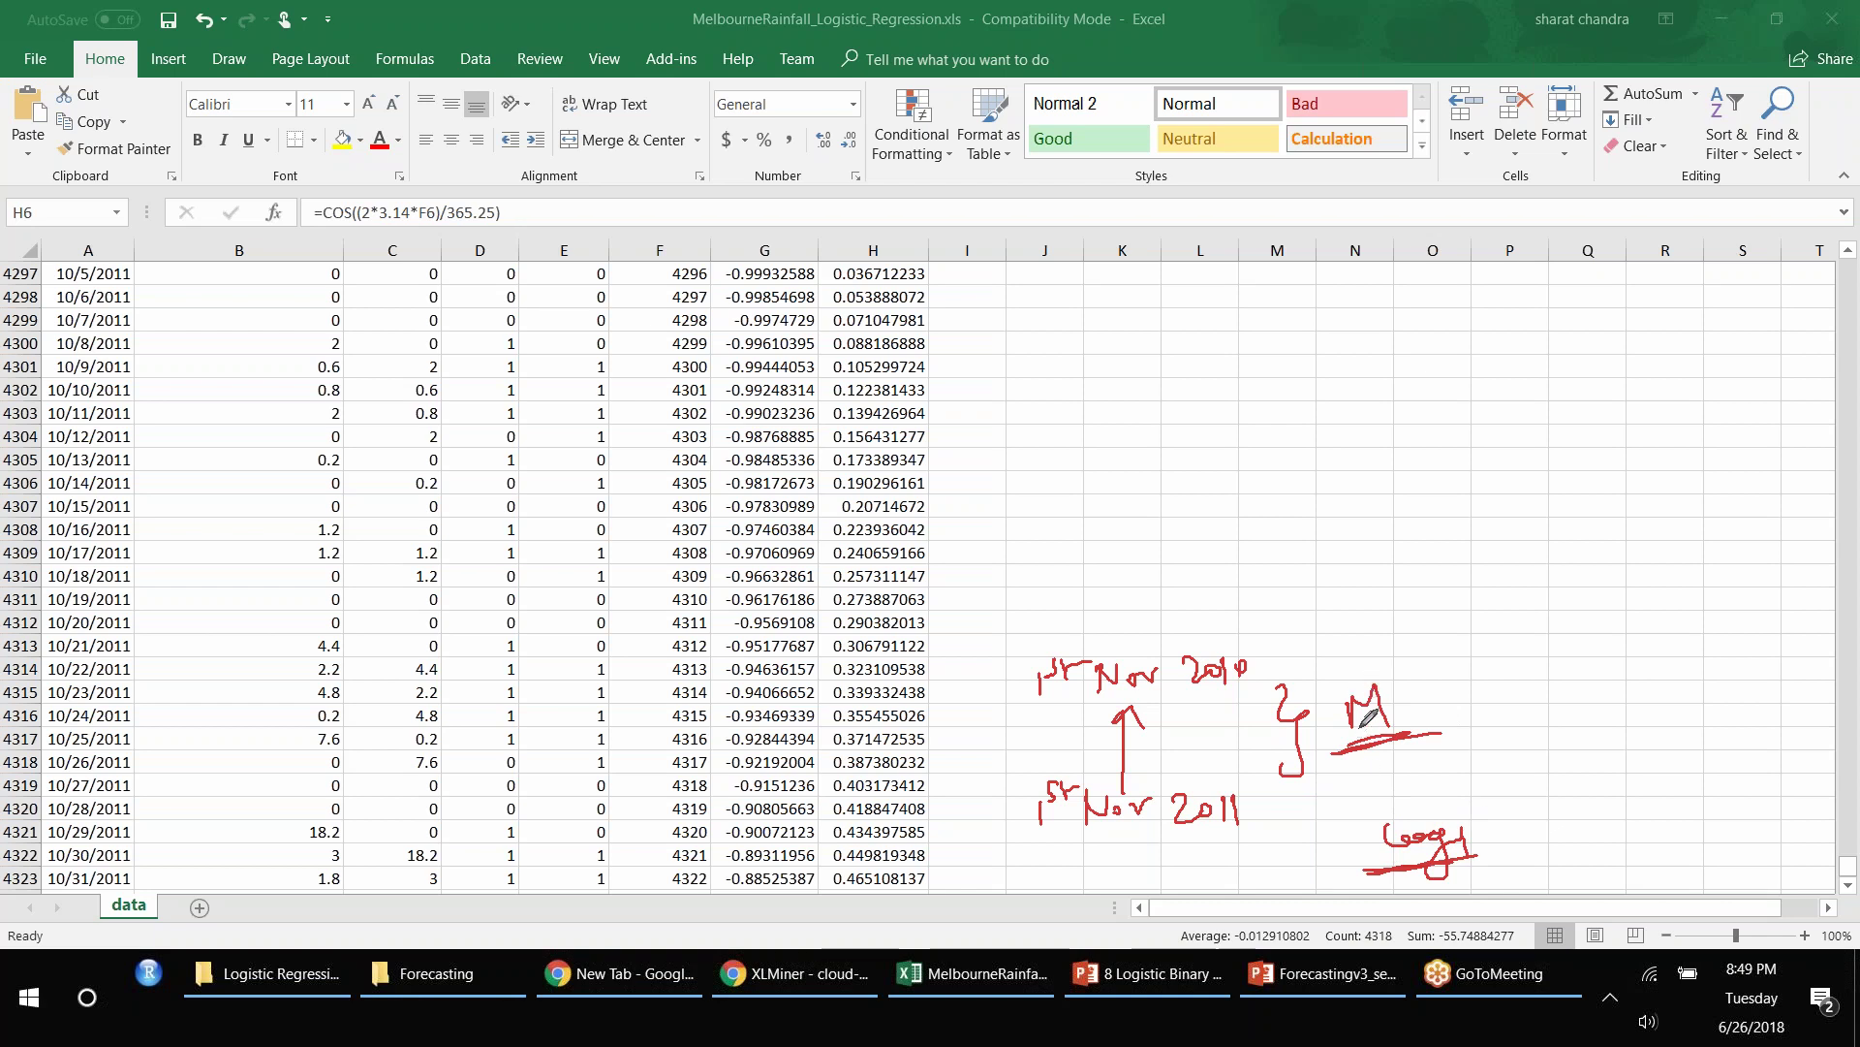
{"action": "key", "text": "Escape"}
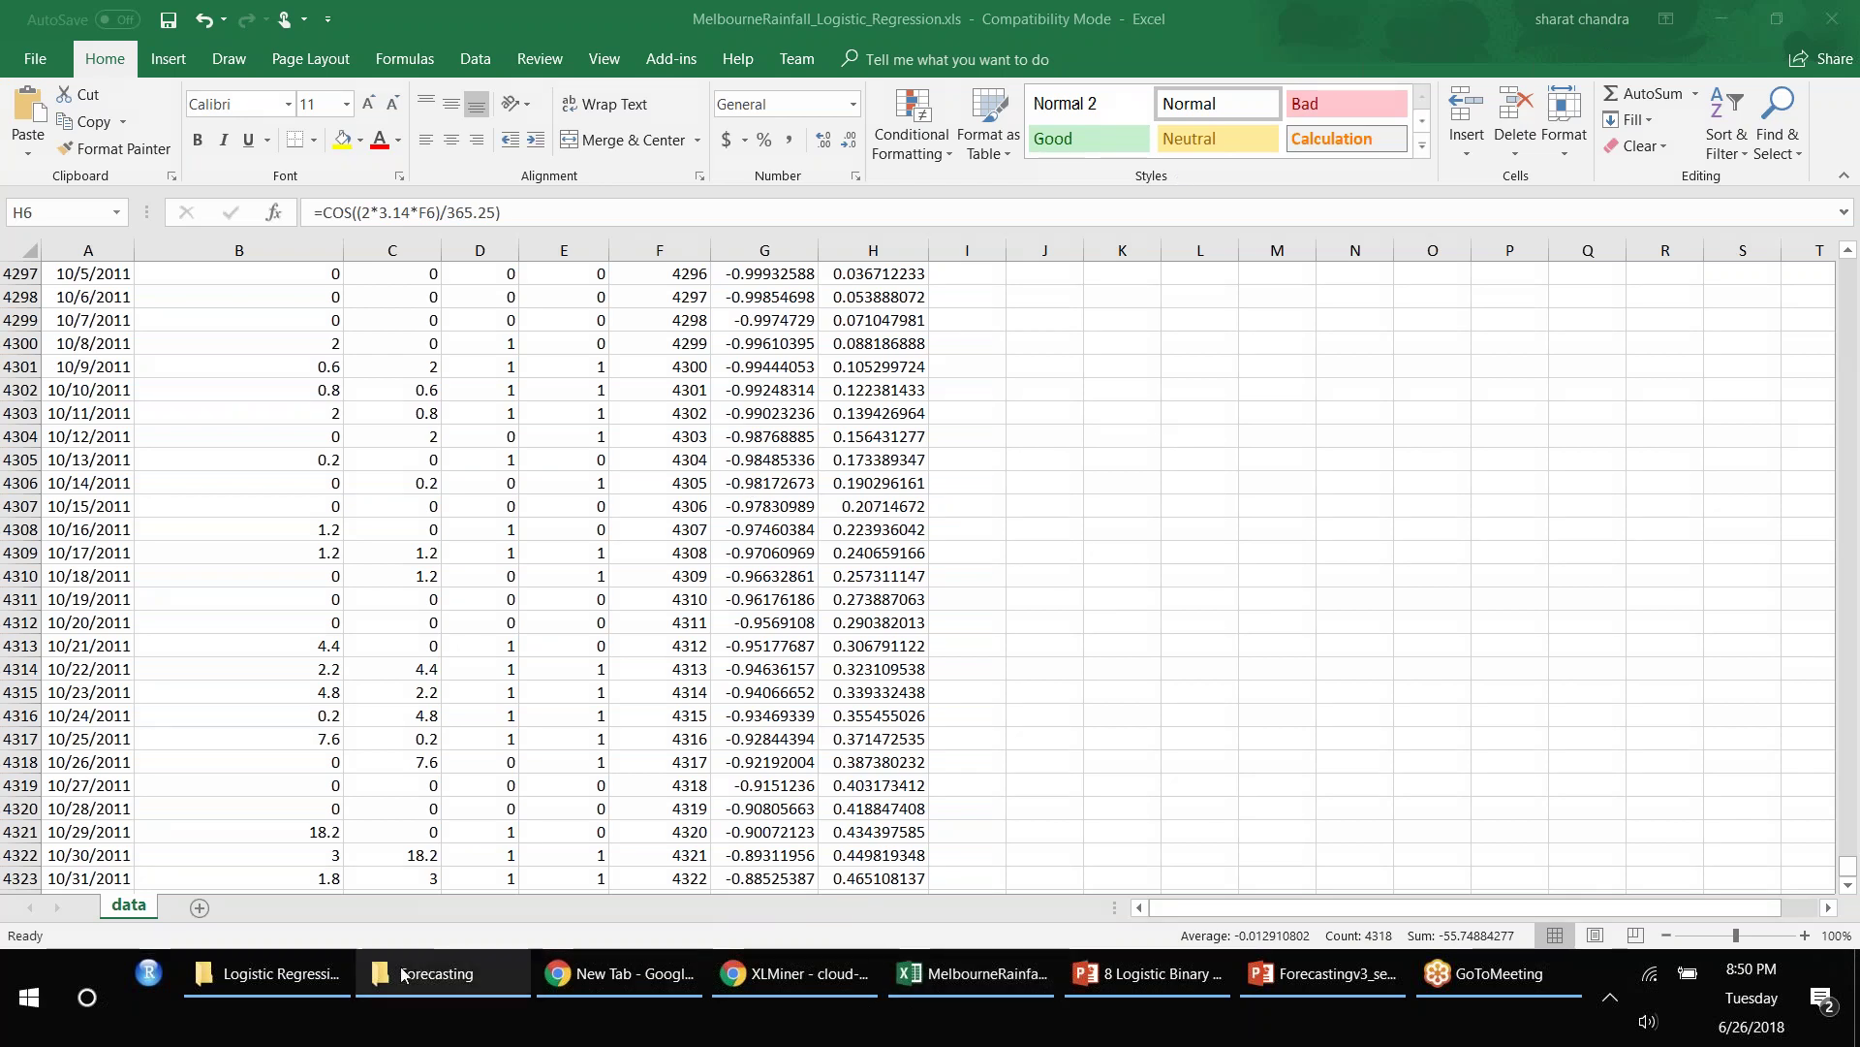
Step: Check the XLMiner workspace in the browser, and return to the first records of the Melbourne rainfall workbook
{"action": "left_click", "coordinate": [769, 983]}
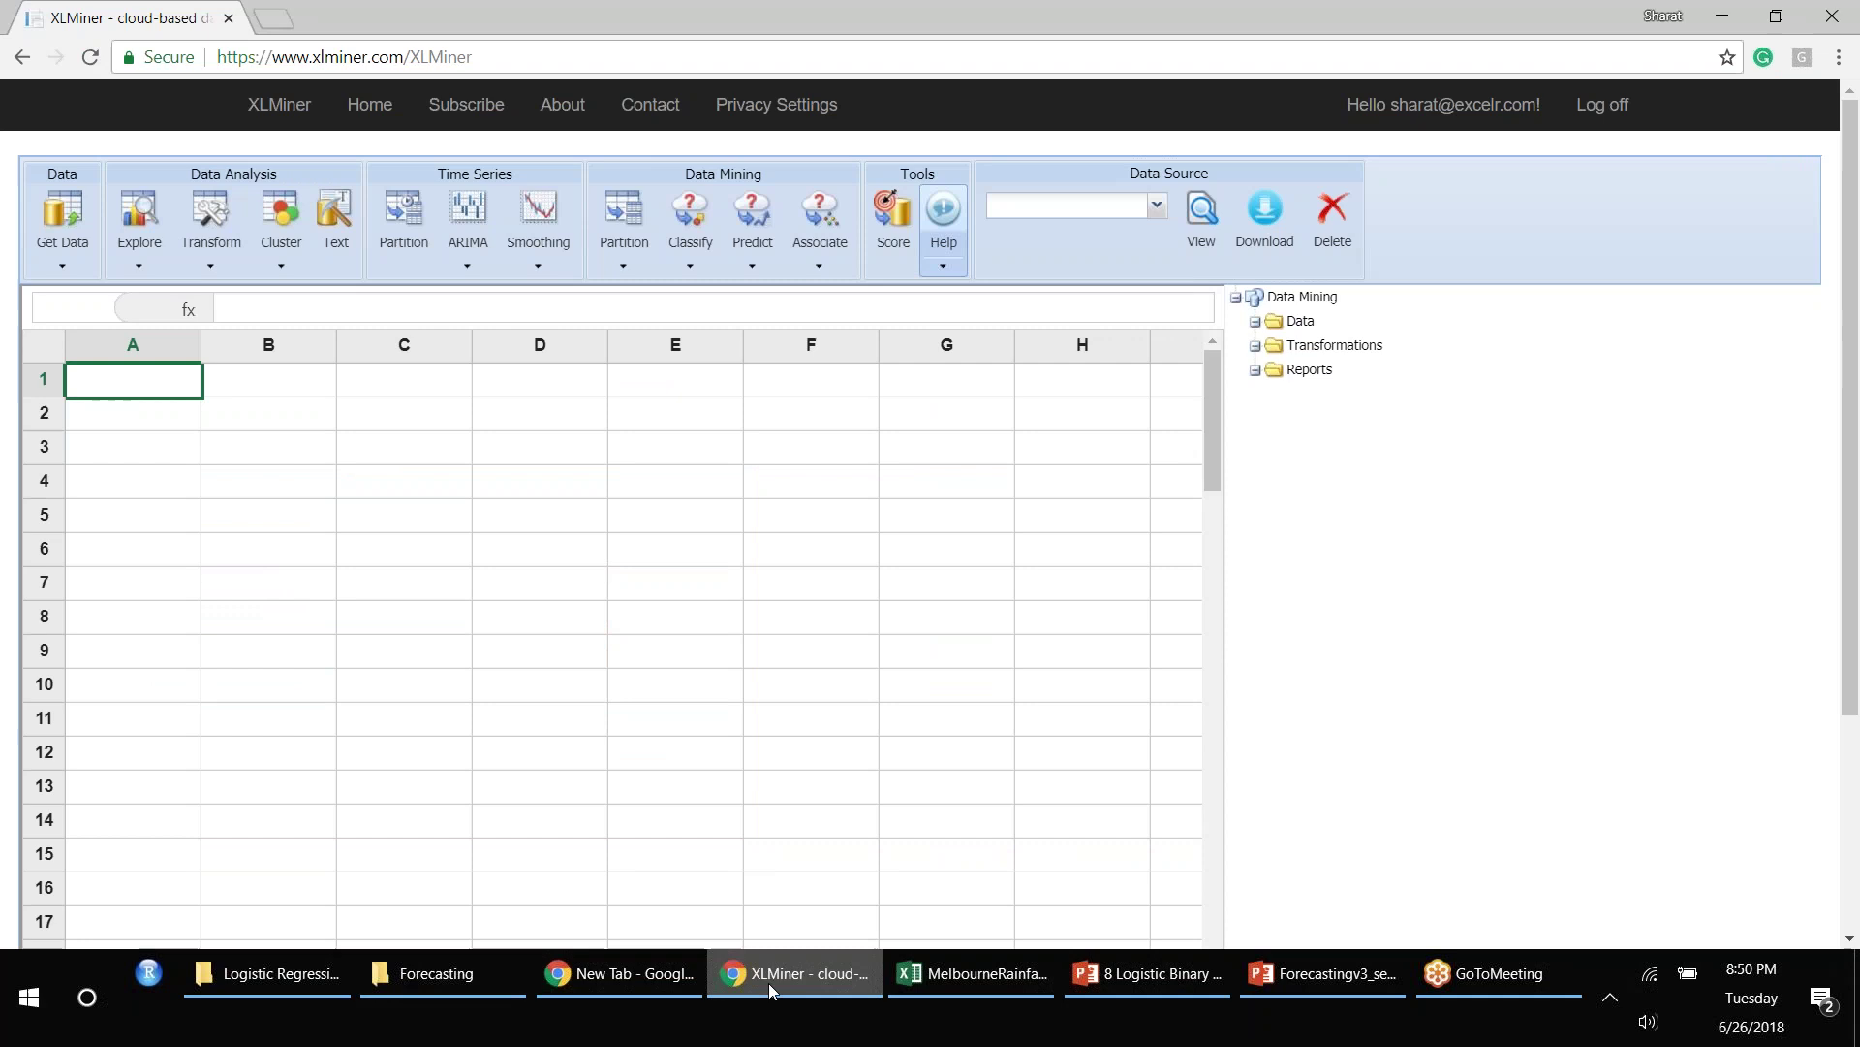
{"action": "left_click", "coordinate": [957, 961]}
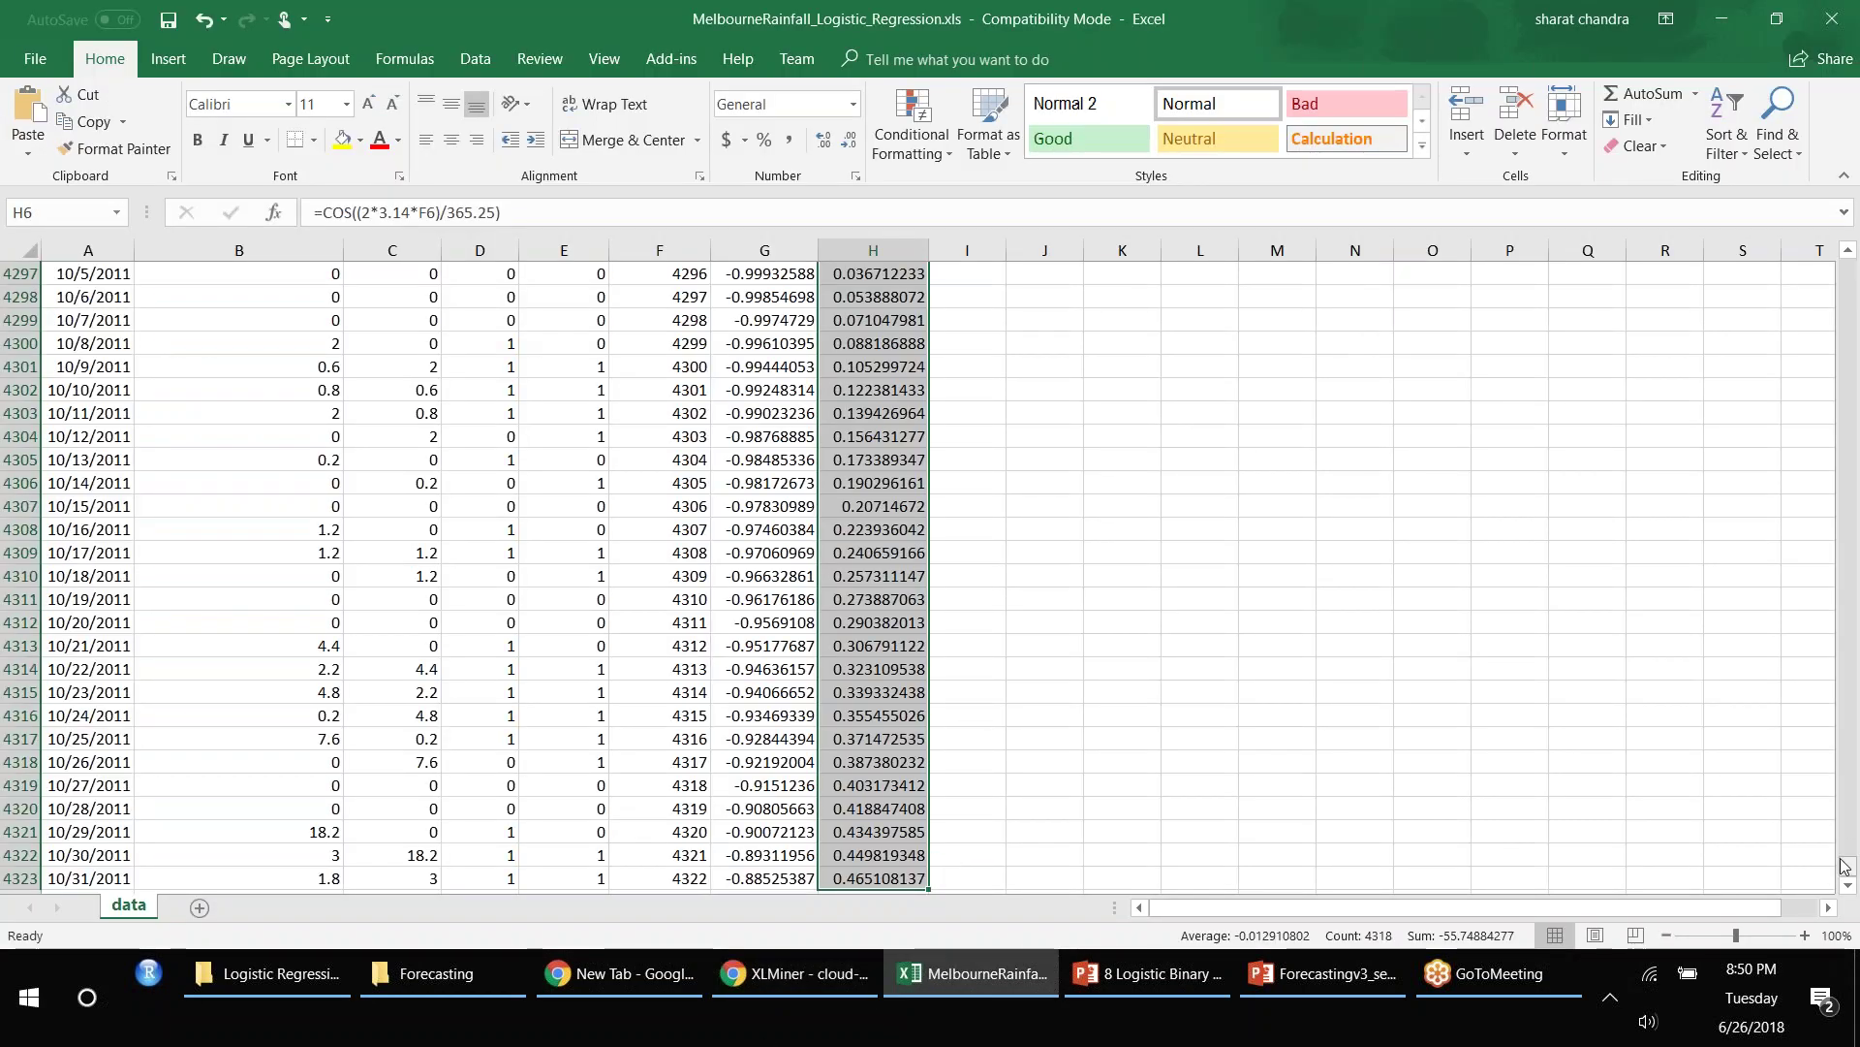
{"action": "key", "text": "ctrl+shift+Up"}
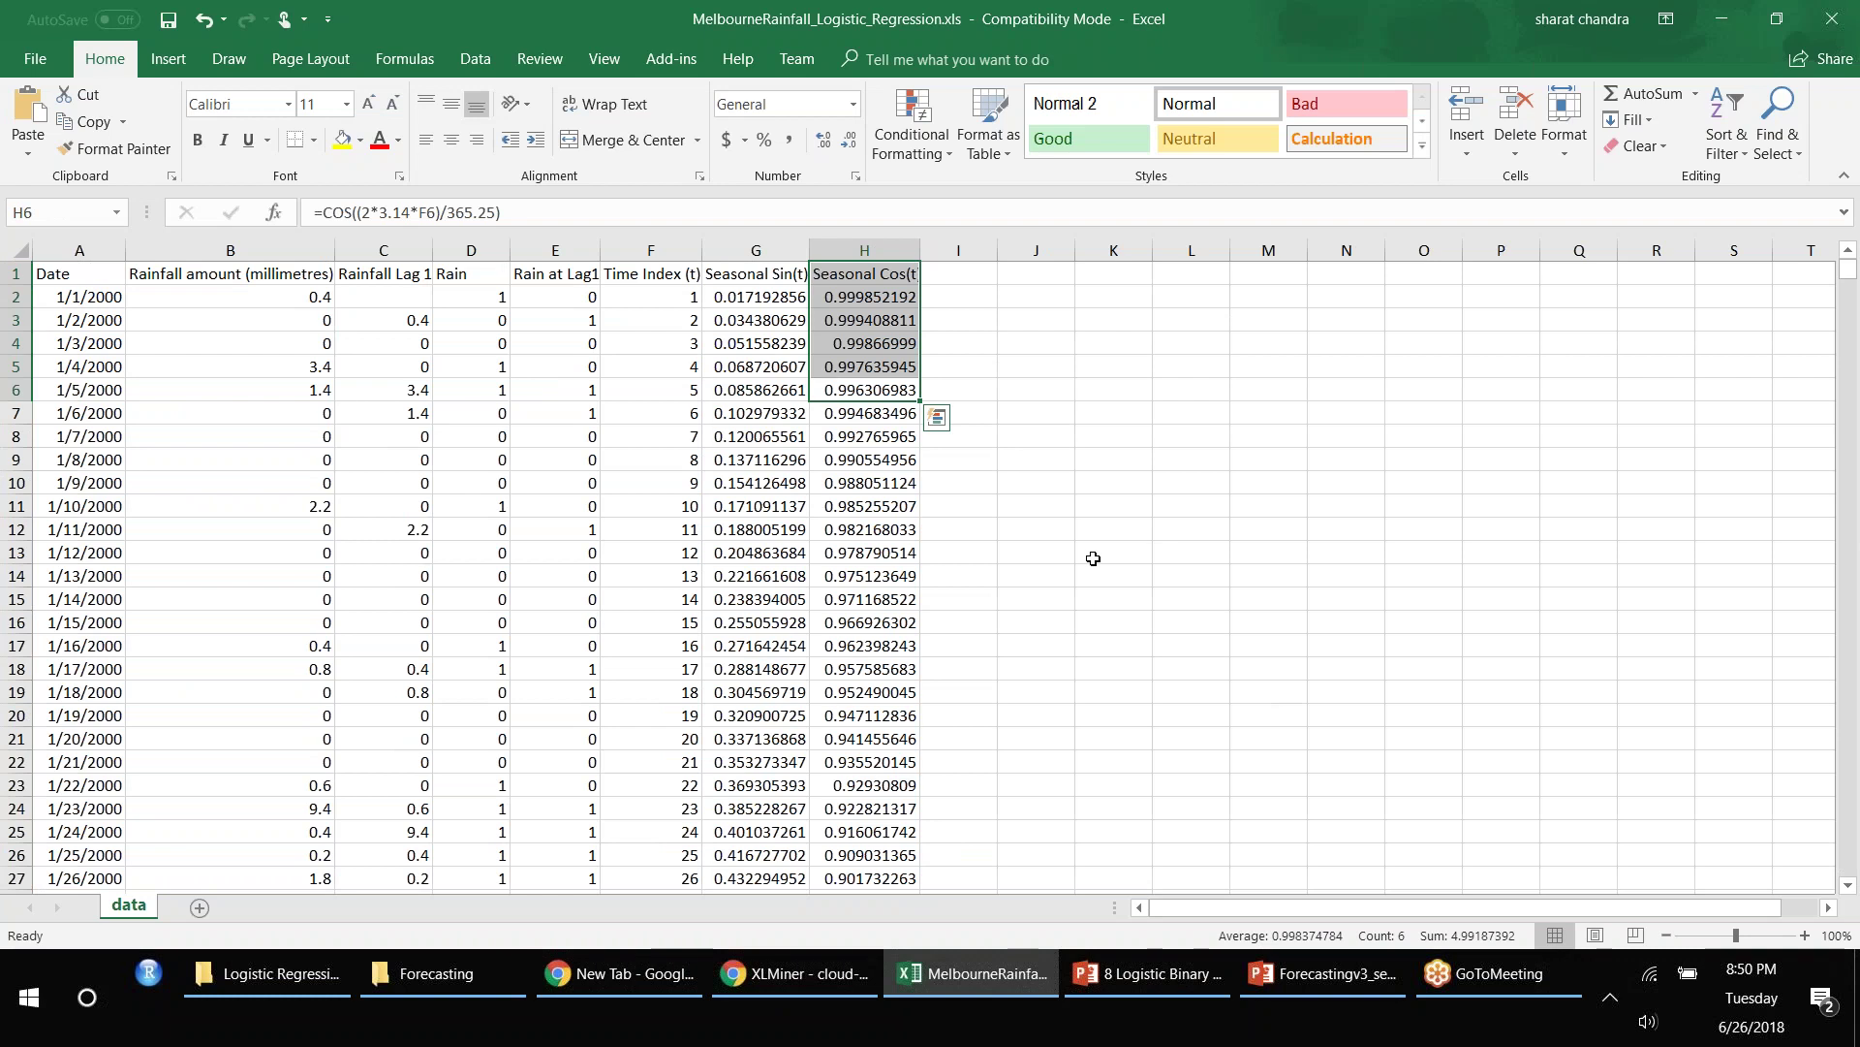
{"action": "left_click", "coordinate": [650, 316]}
Step: Switch to XLMiner in the browser and upload MelbourneRainfall_Logistic_Regression.xls as the data source
{"action": "left_click", "coordinate": [794, 972]}
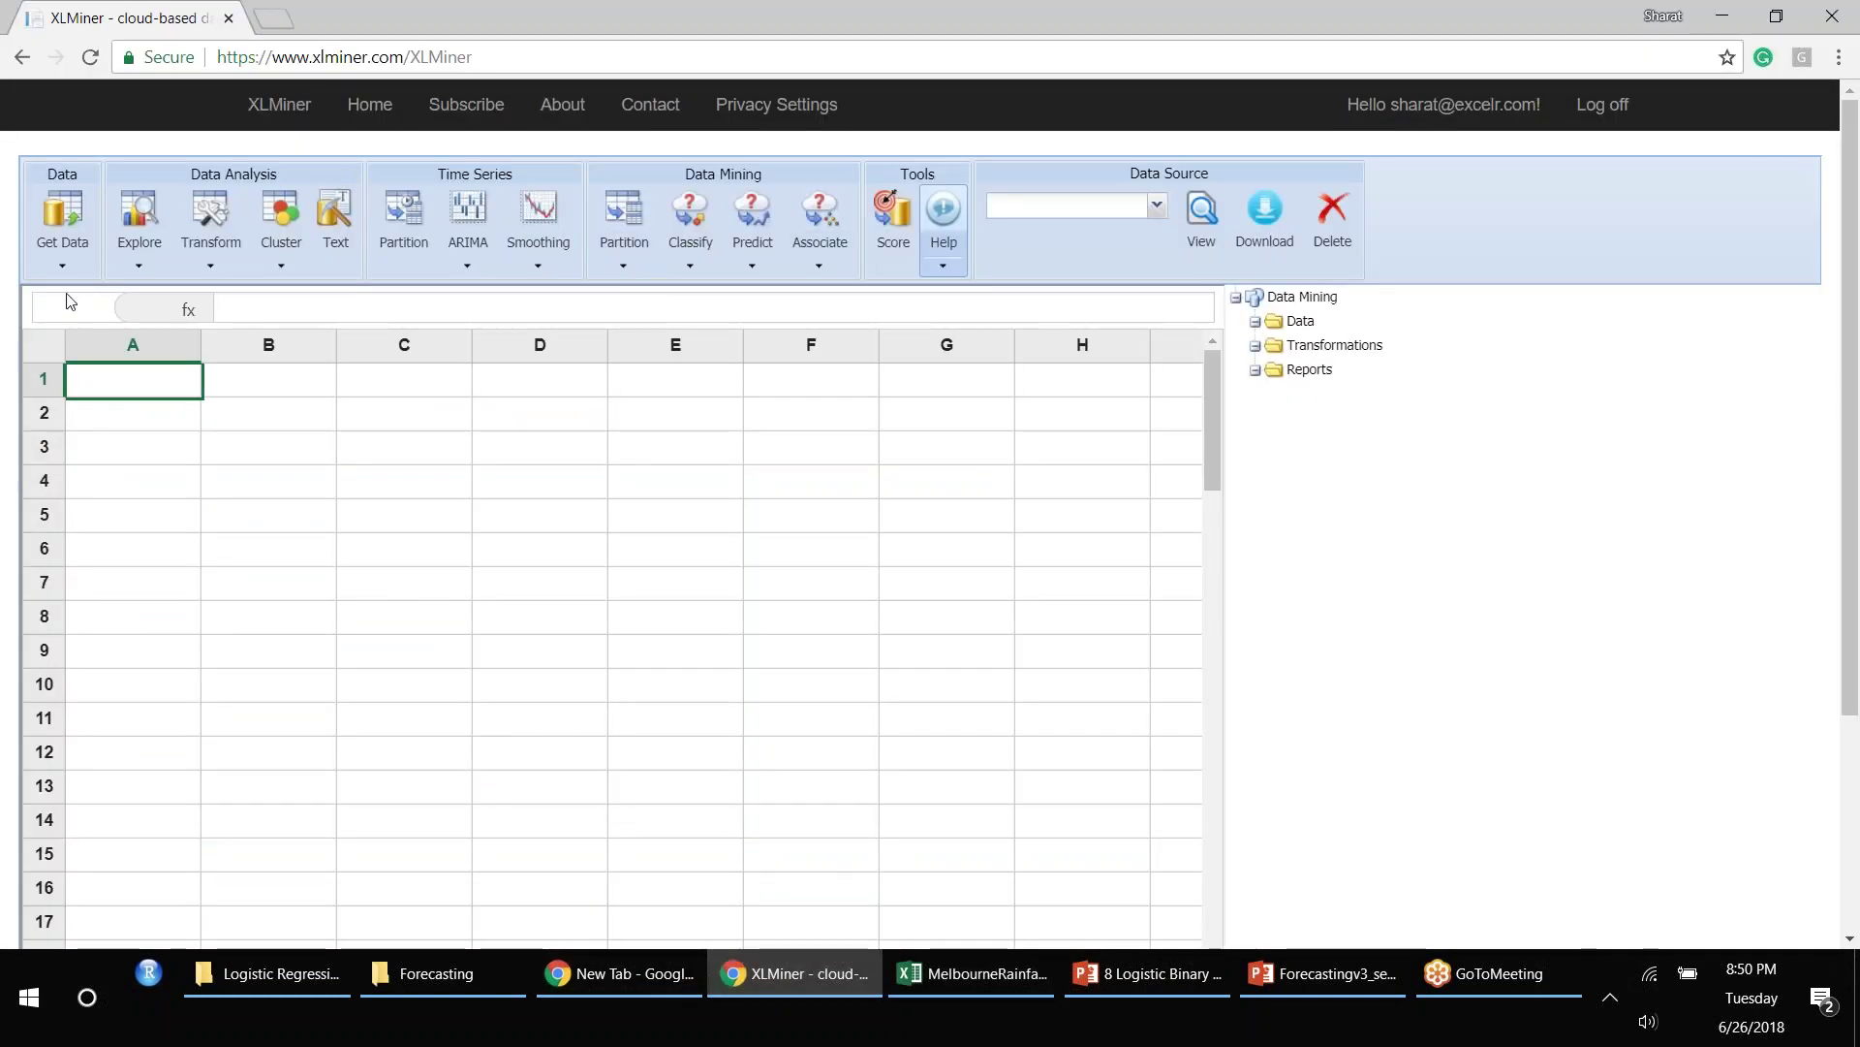
{"action": "left_click", "coordinate": [60, 254]}
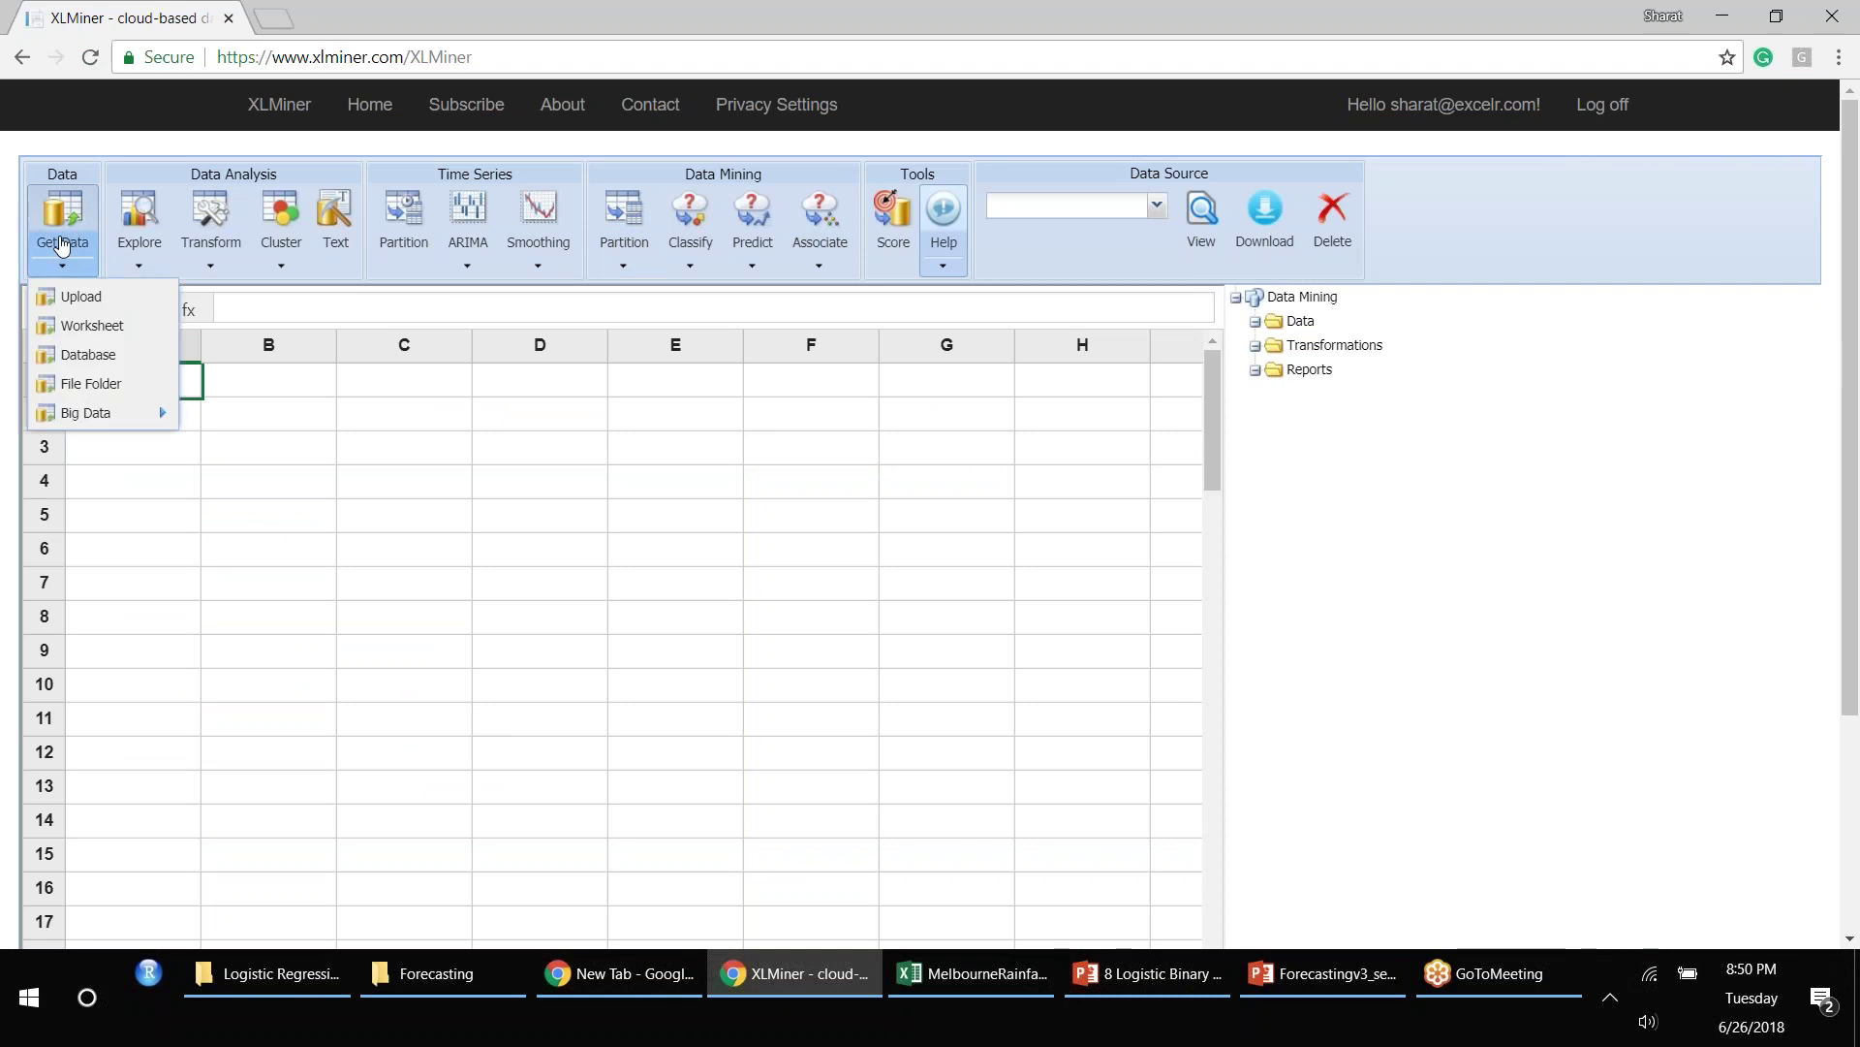
{"action": "left_click", "coordinate": [81, 296]}
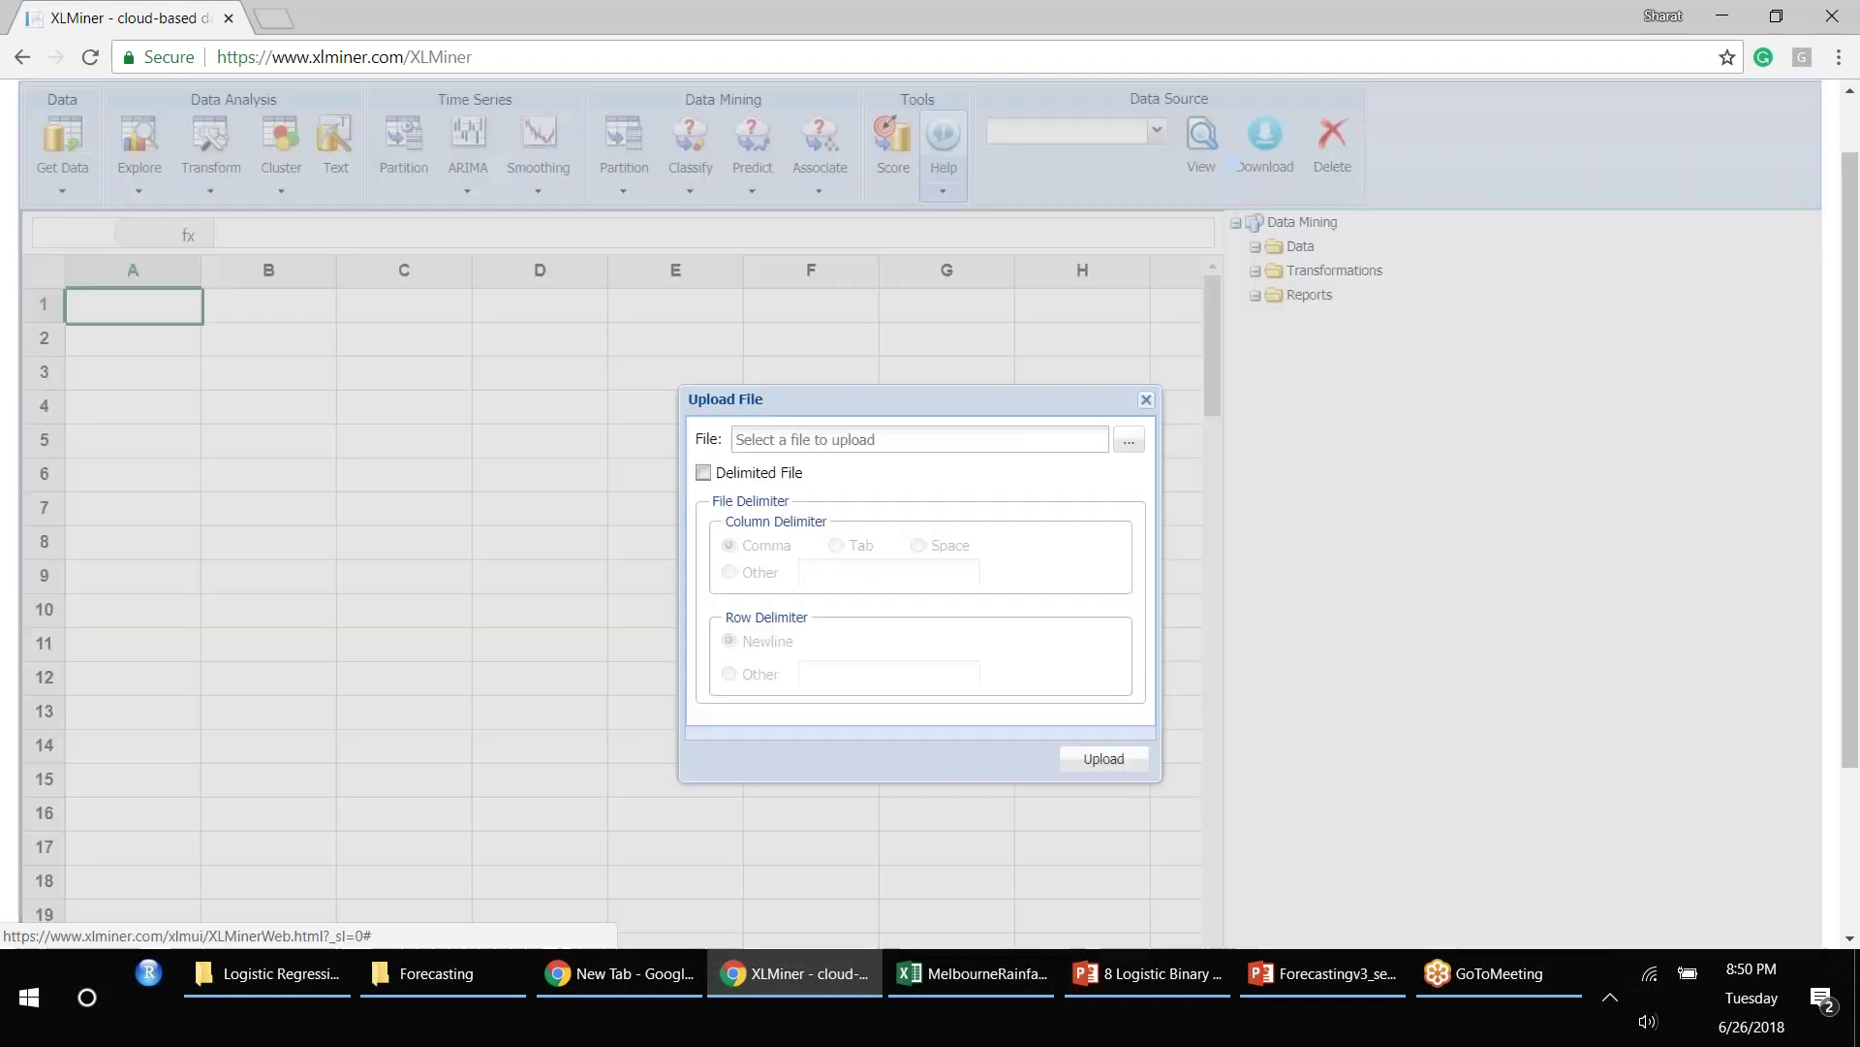
{"action": "left_click", "coordinate": [1128, 440]}
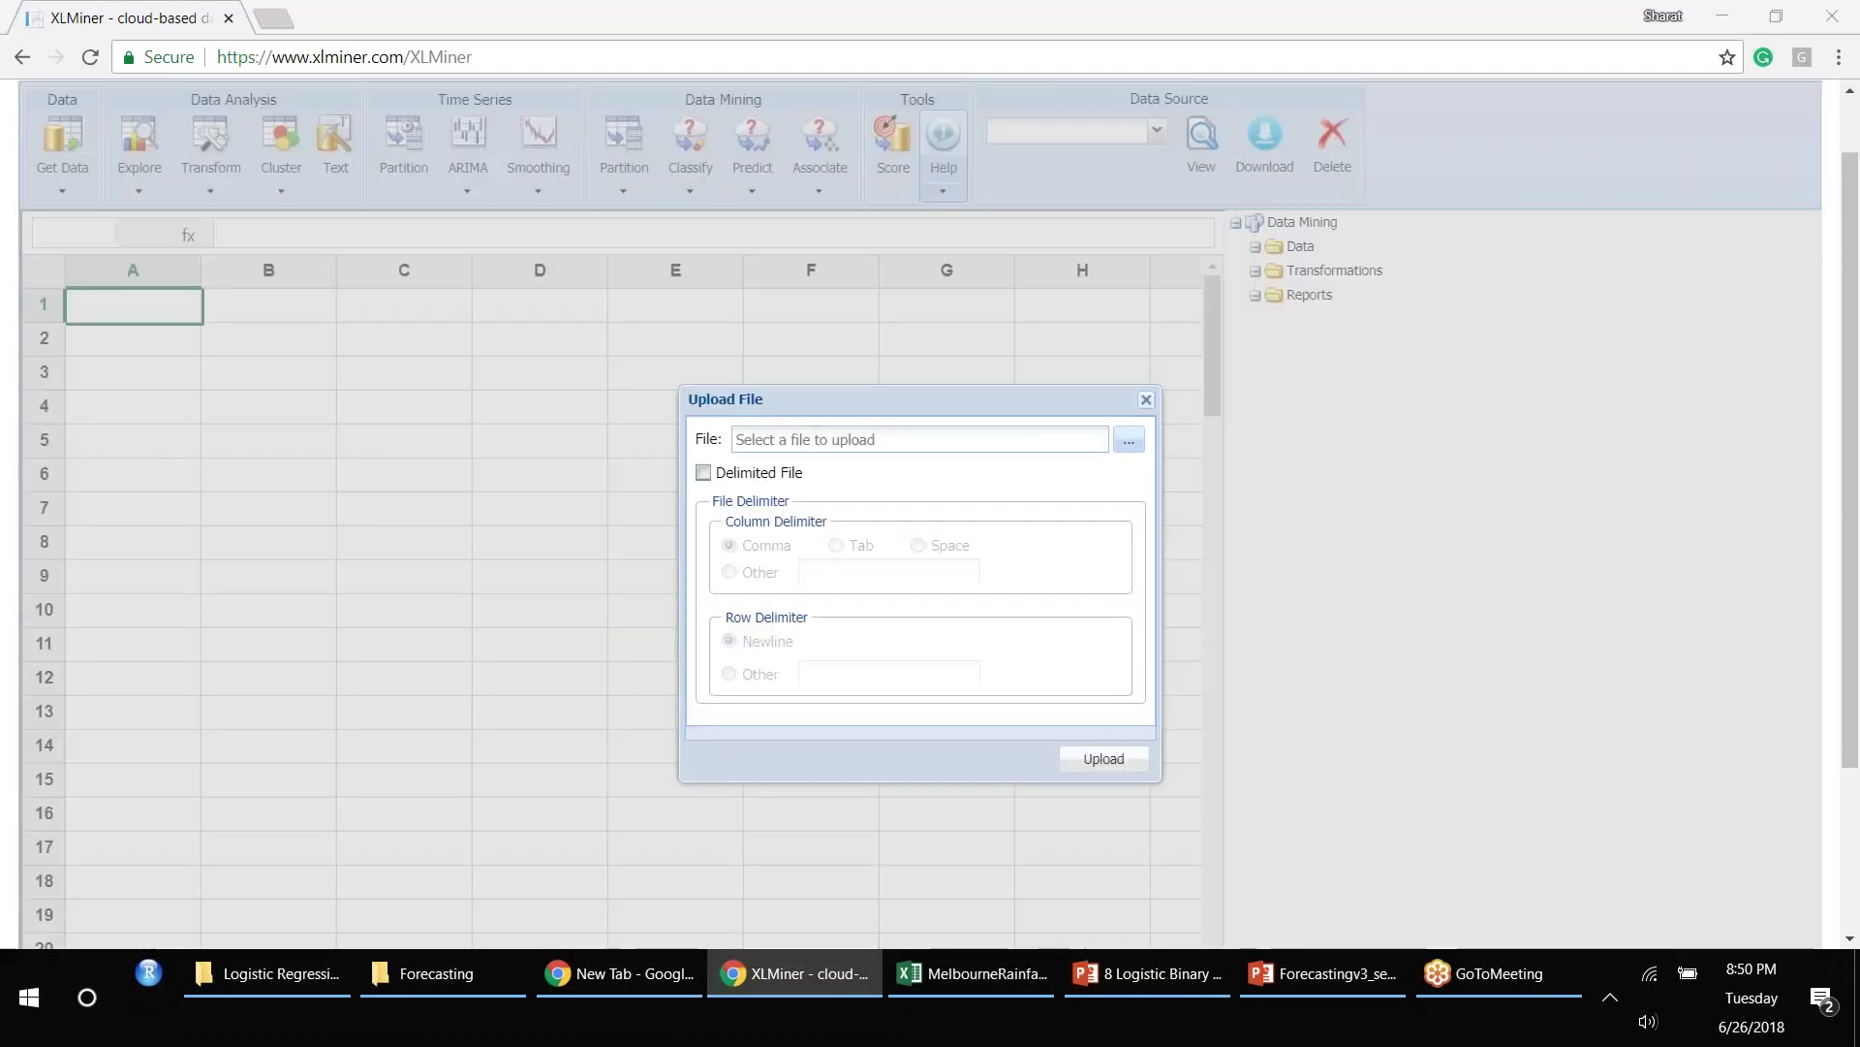
{"action": "left_click", "coordinate": [885, 311]}
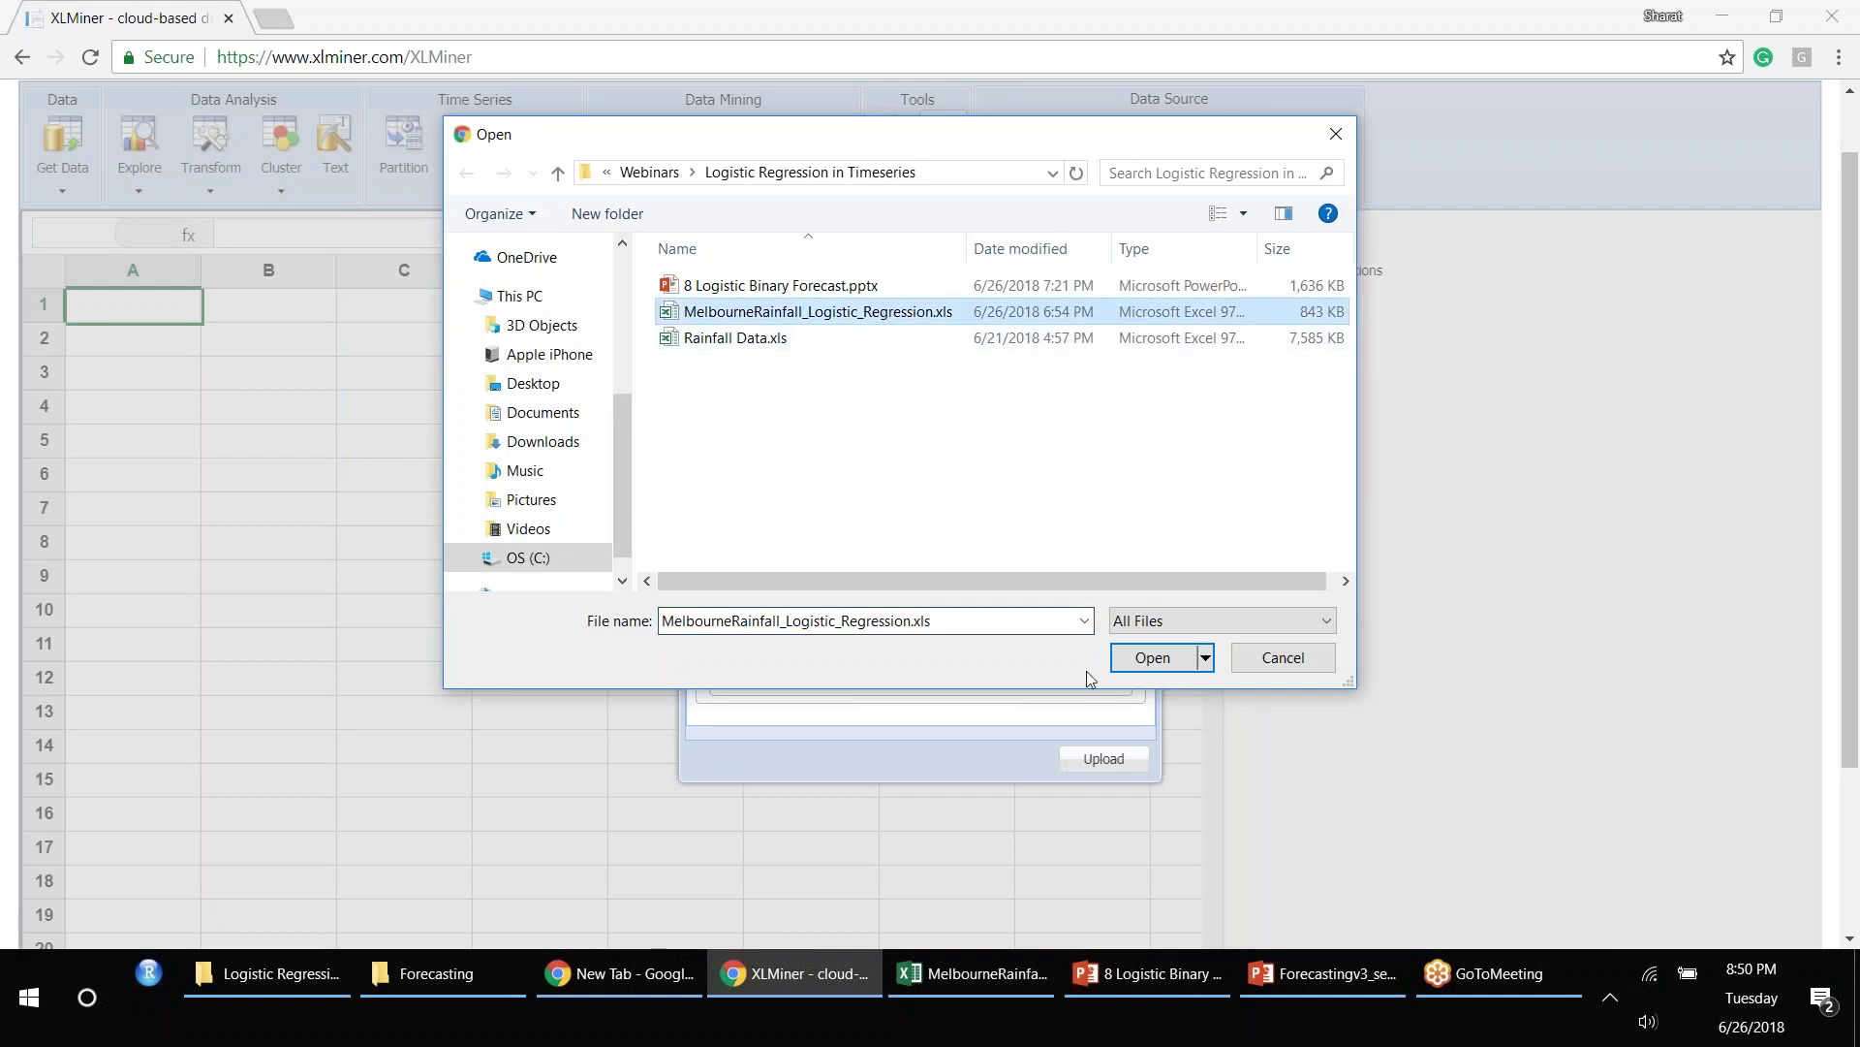
{"action": "left_click", "coordinate": [1136, 659]}
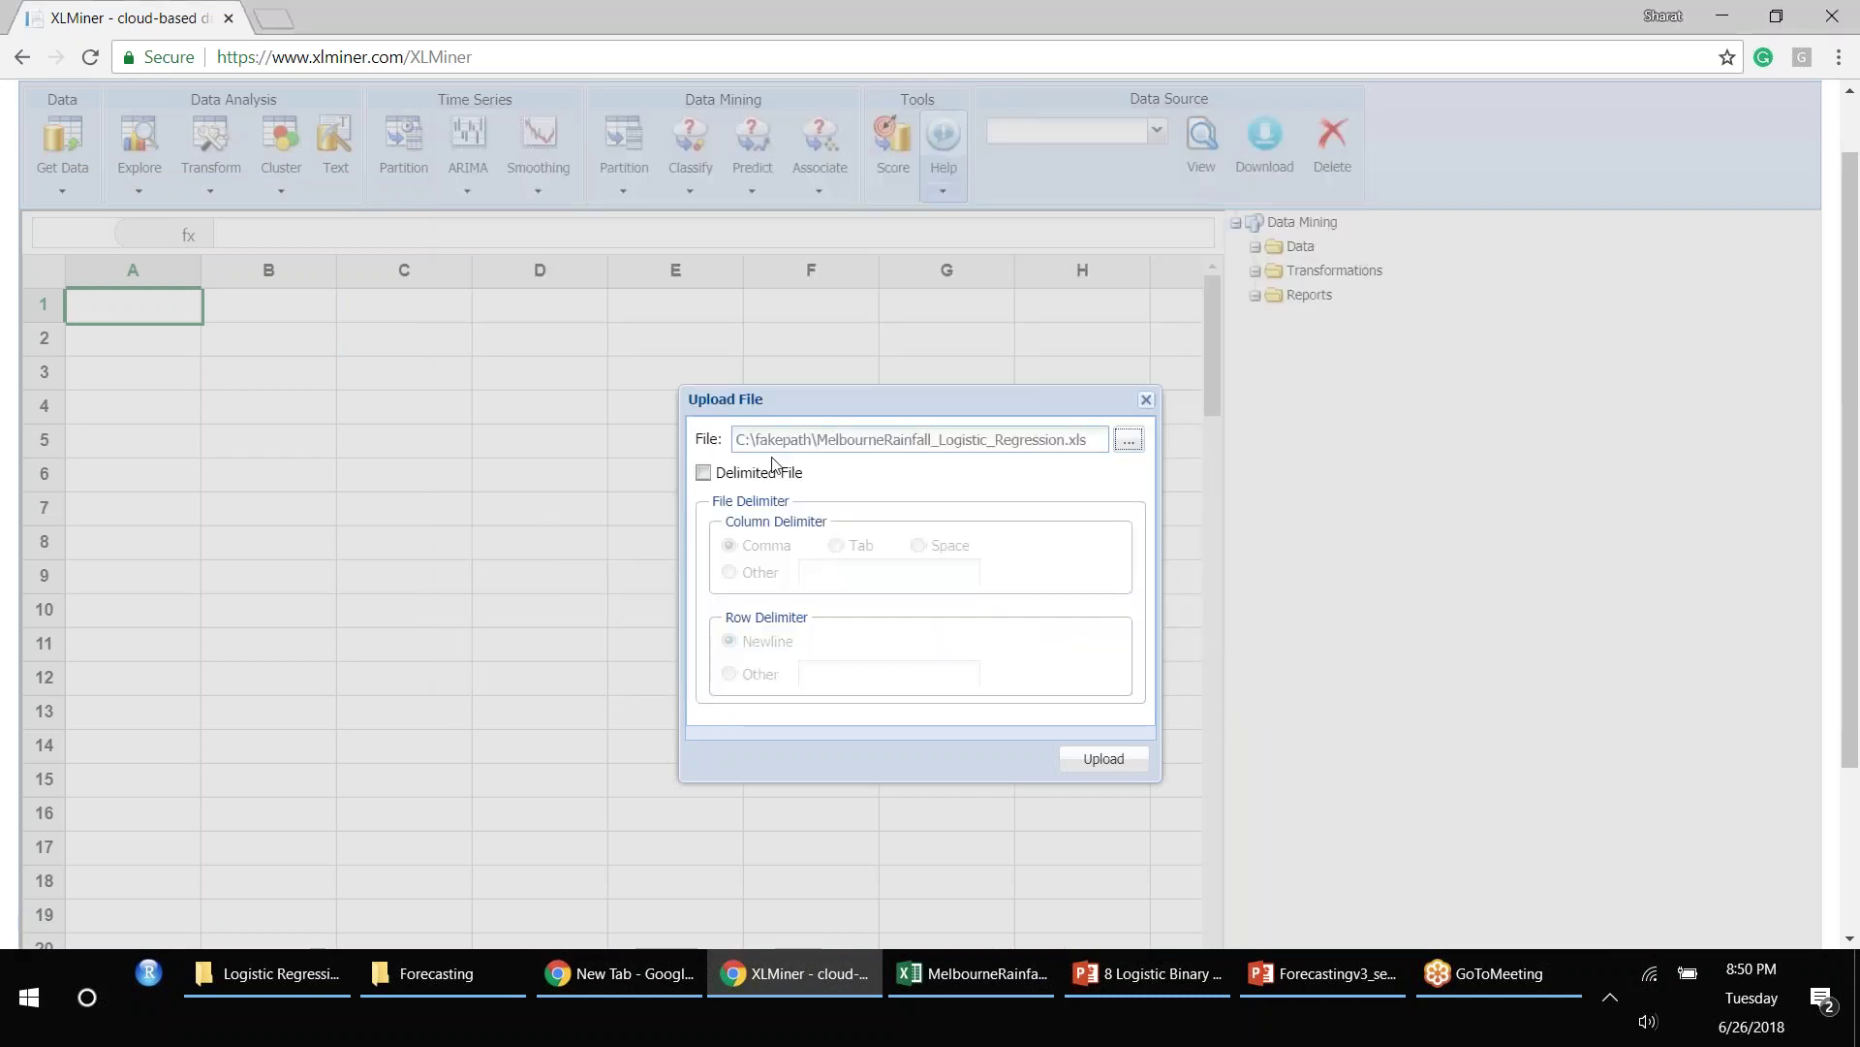
{"action": "left_click", "coordinate": [1103, 756]}
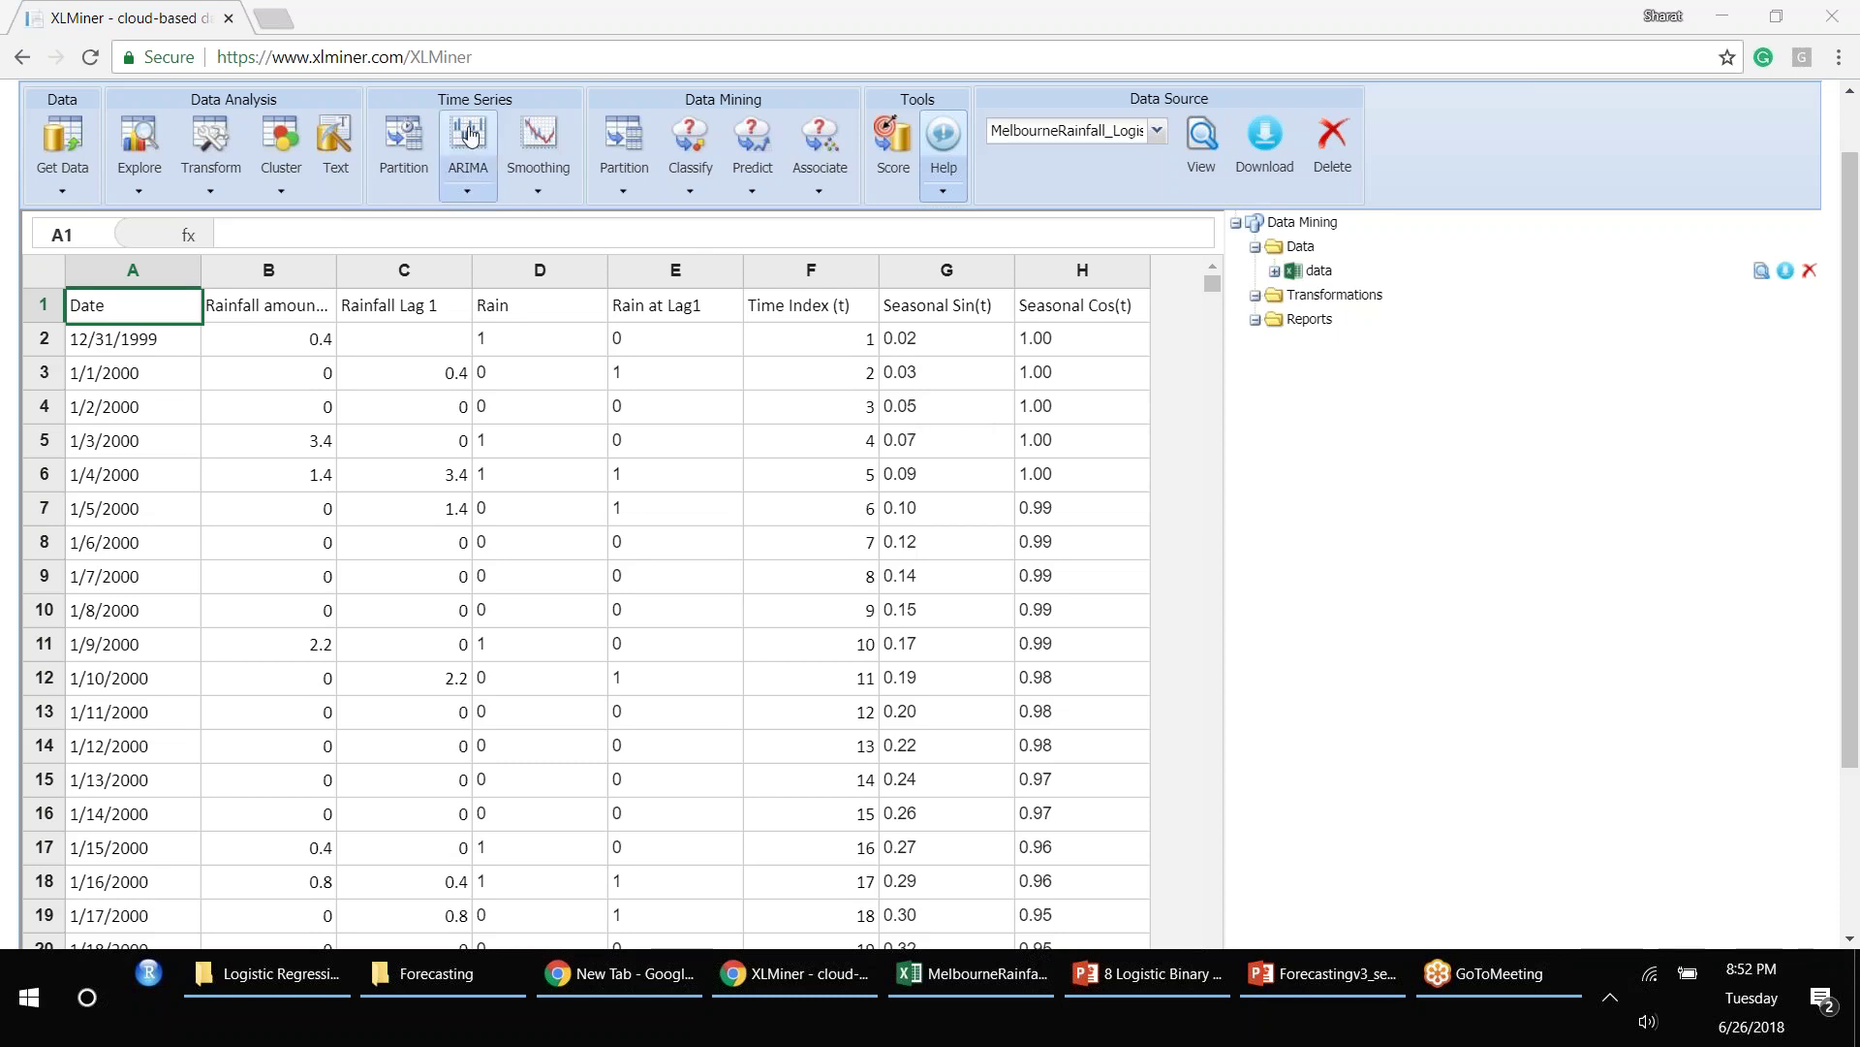
Step: Start a Time Series Partition of the rainfall data and assign Date as the time variable
{"action": "left_click", "coordinate": [409, 172]}
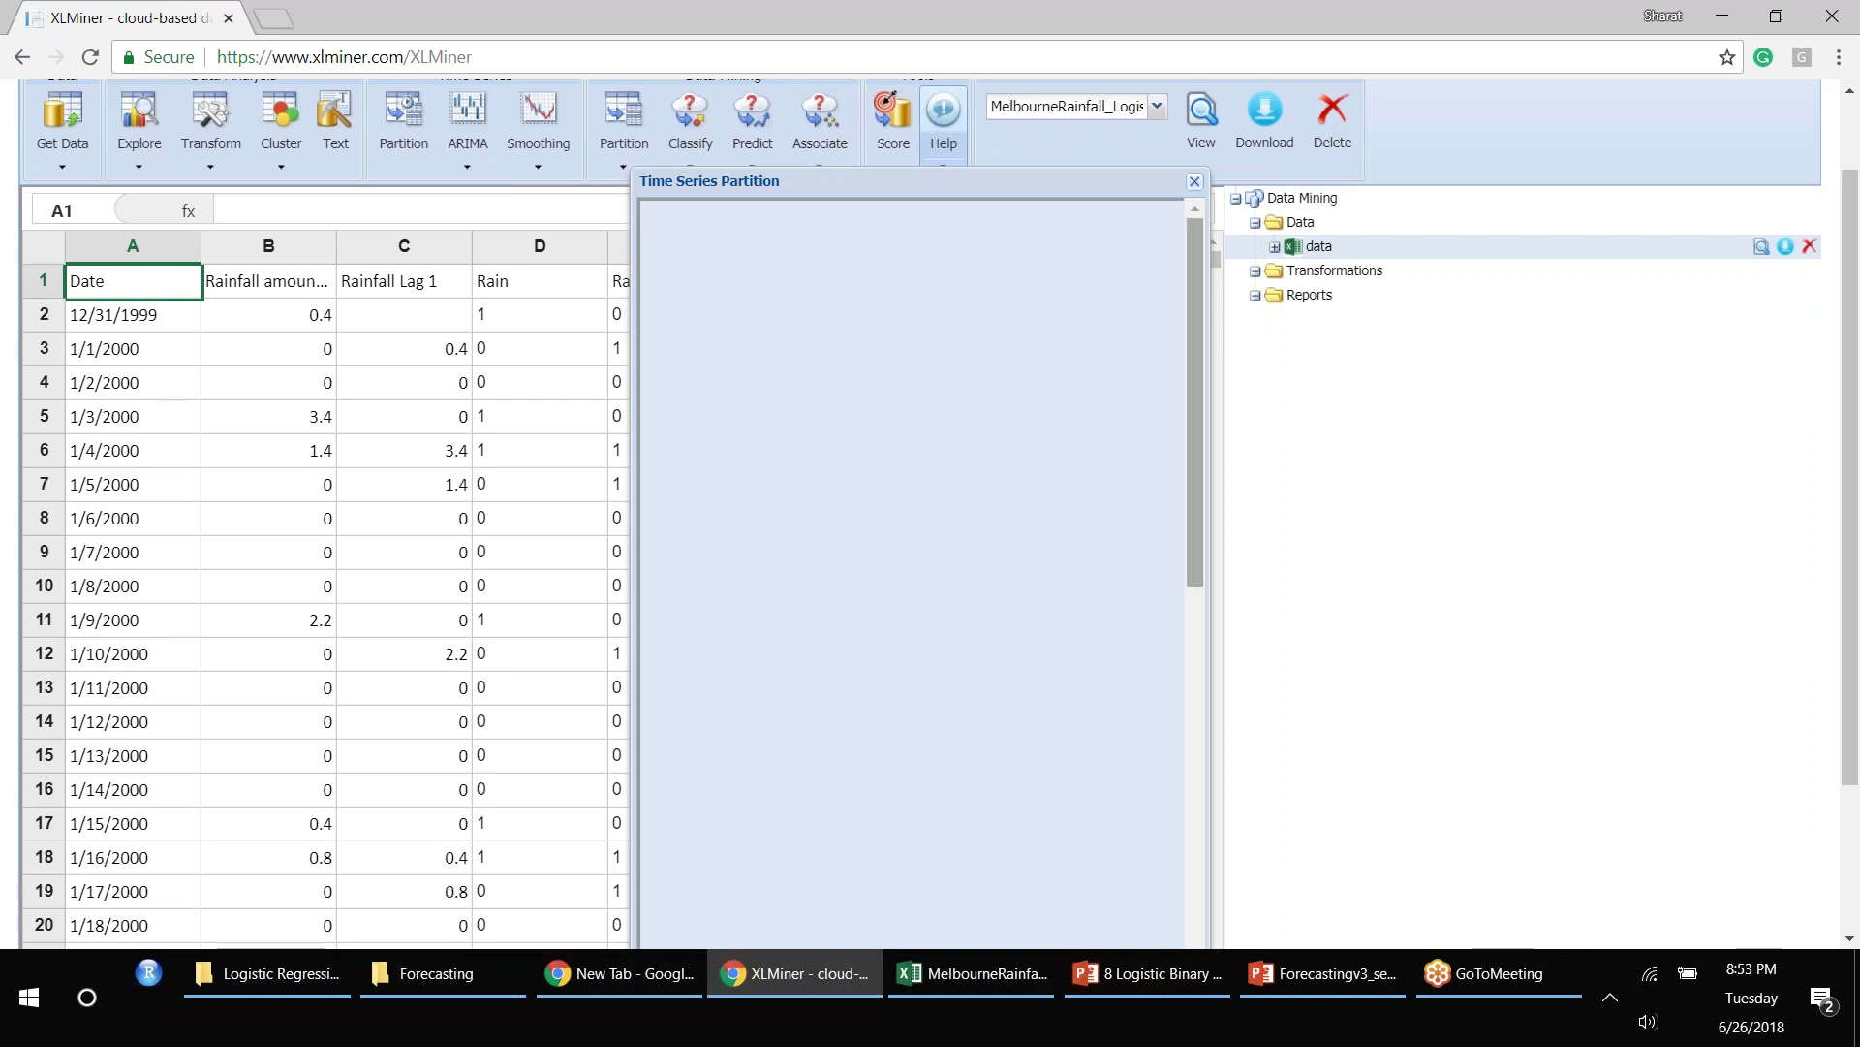
{"action": "left_click_drag", "start_coordinate": [1195, 488], "coordinate": [1185, 451]}
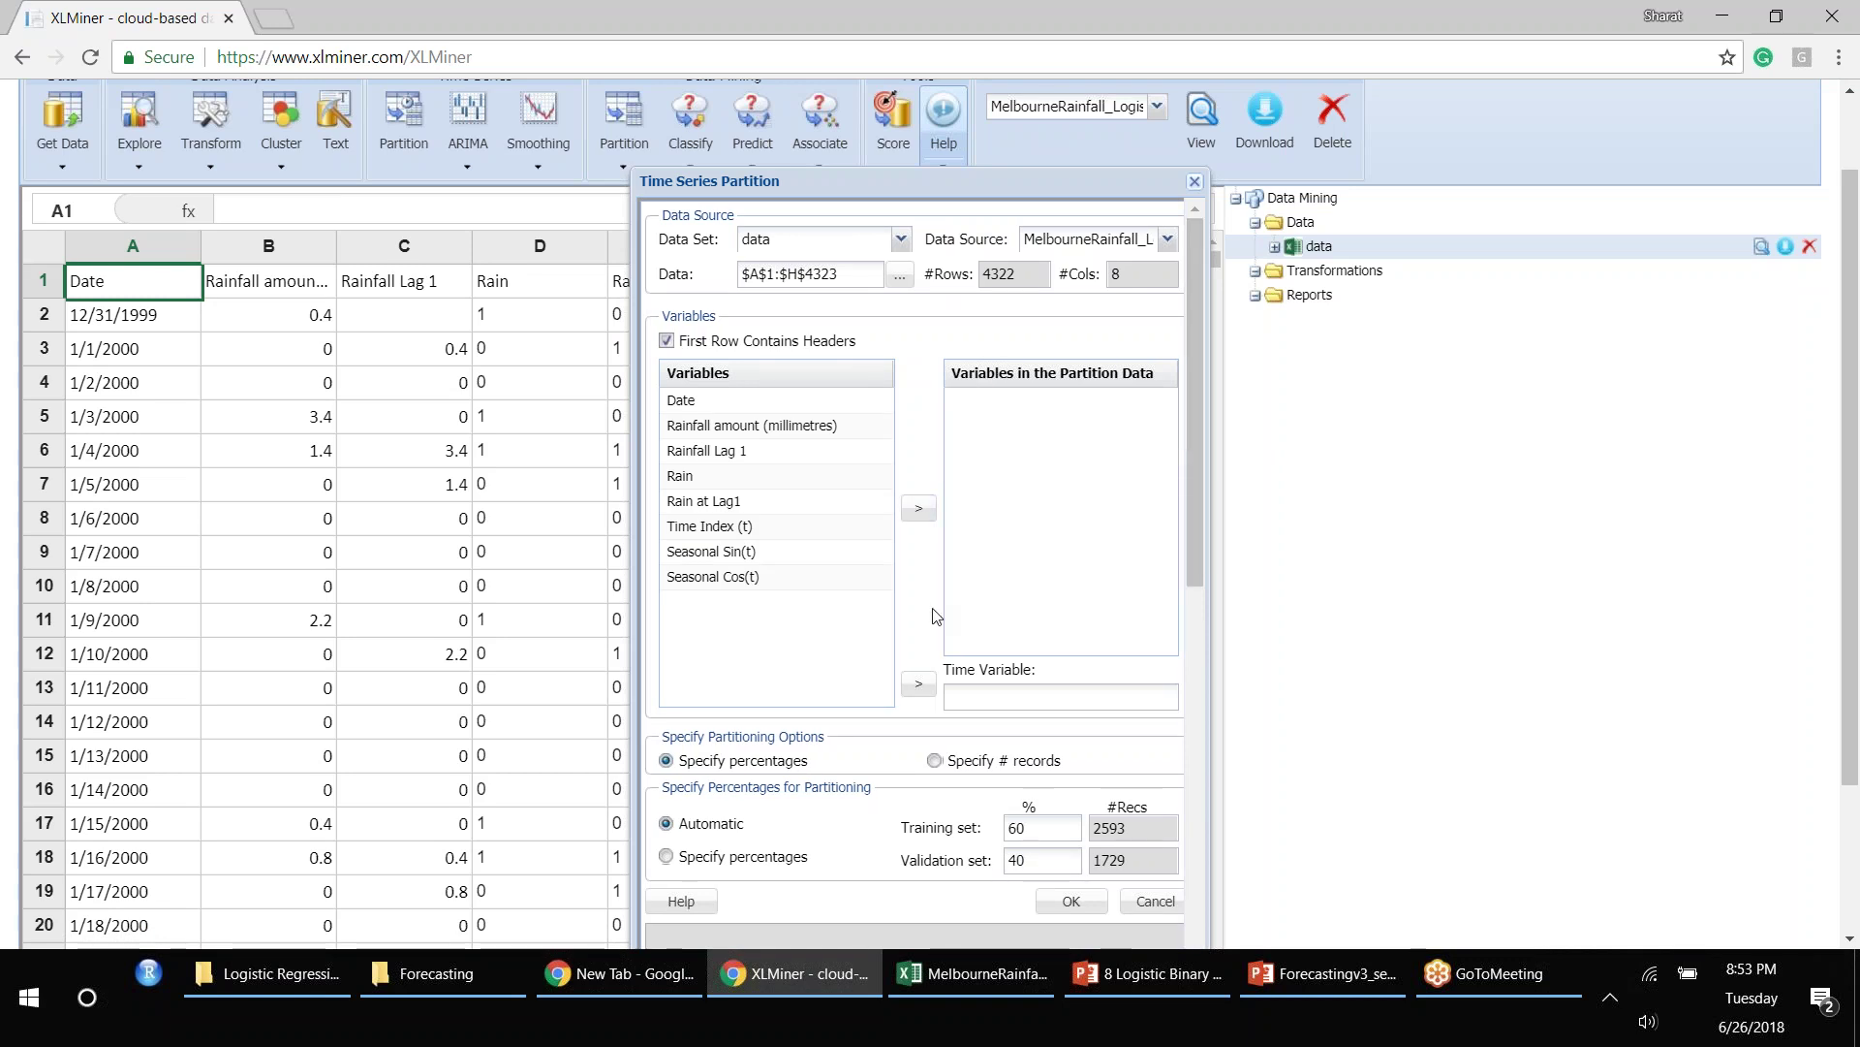
{"action": "left_click", "coordinate": [981, 696]}
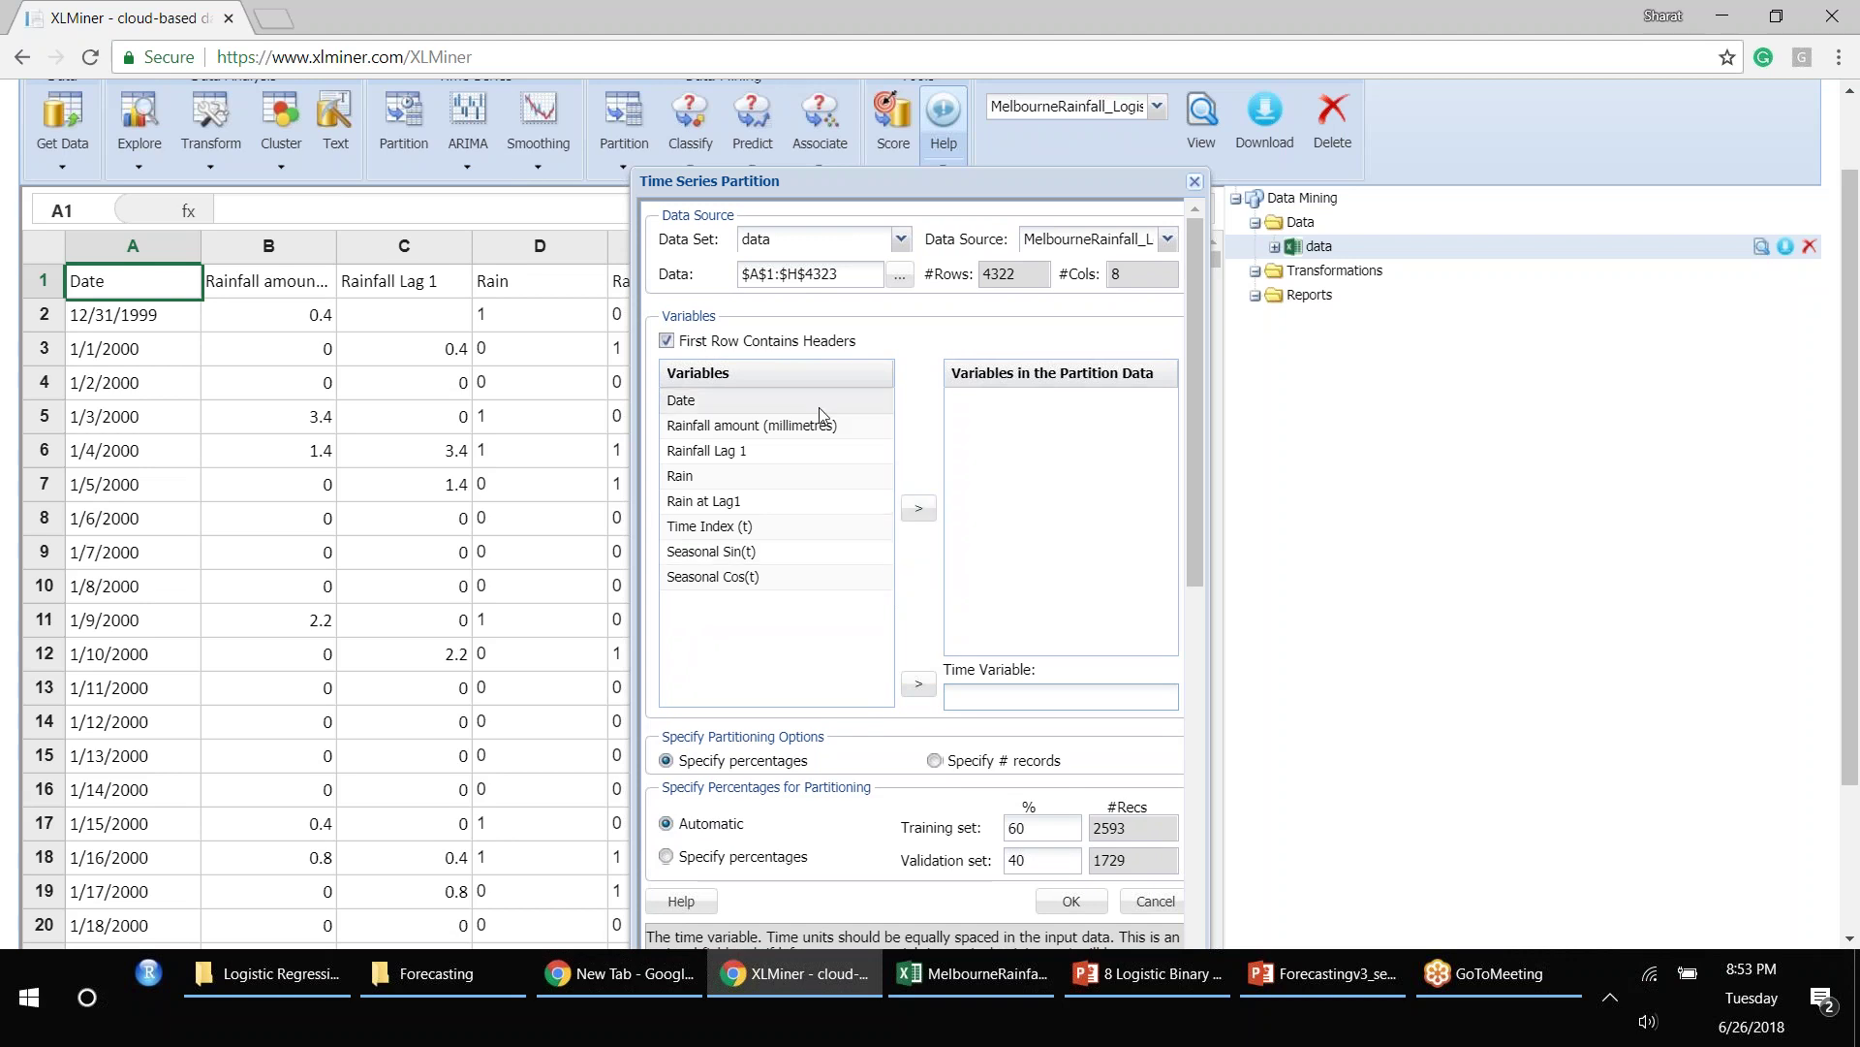
{"action": "left_click", "coordinate": [778, 404]}
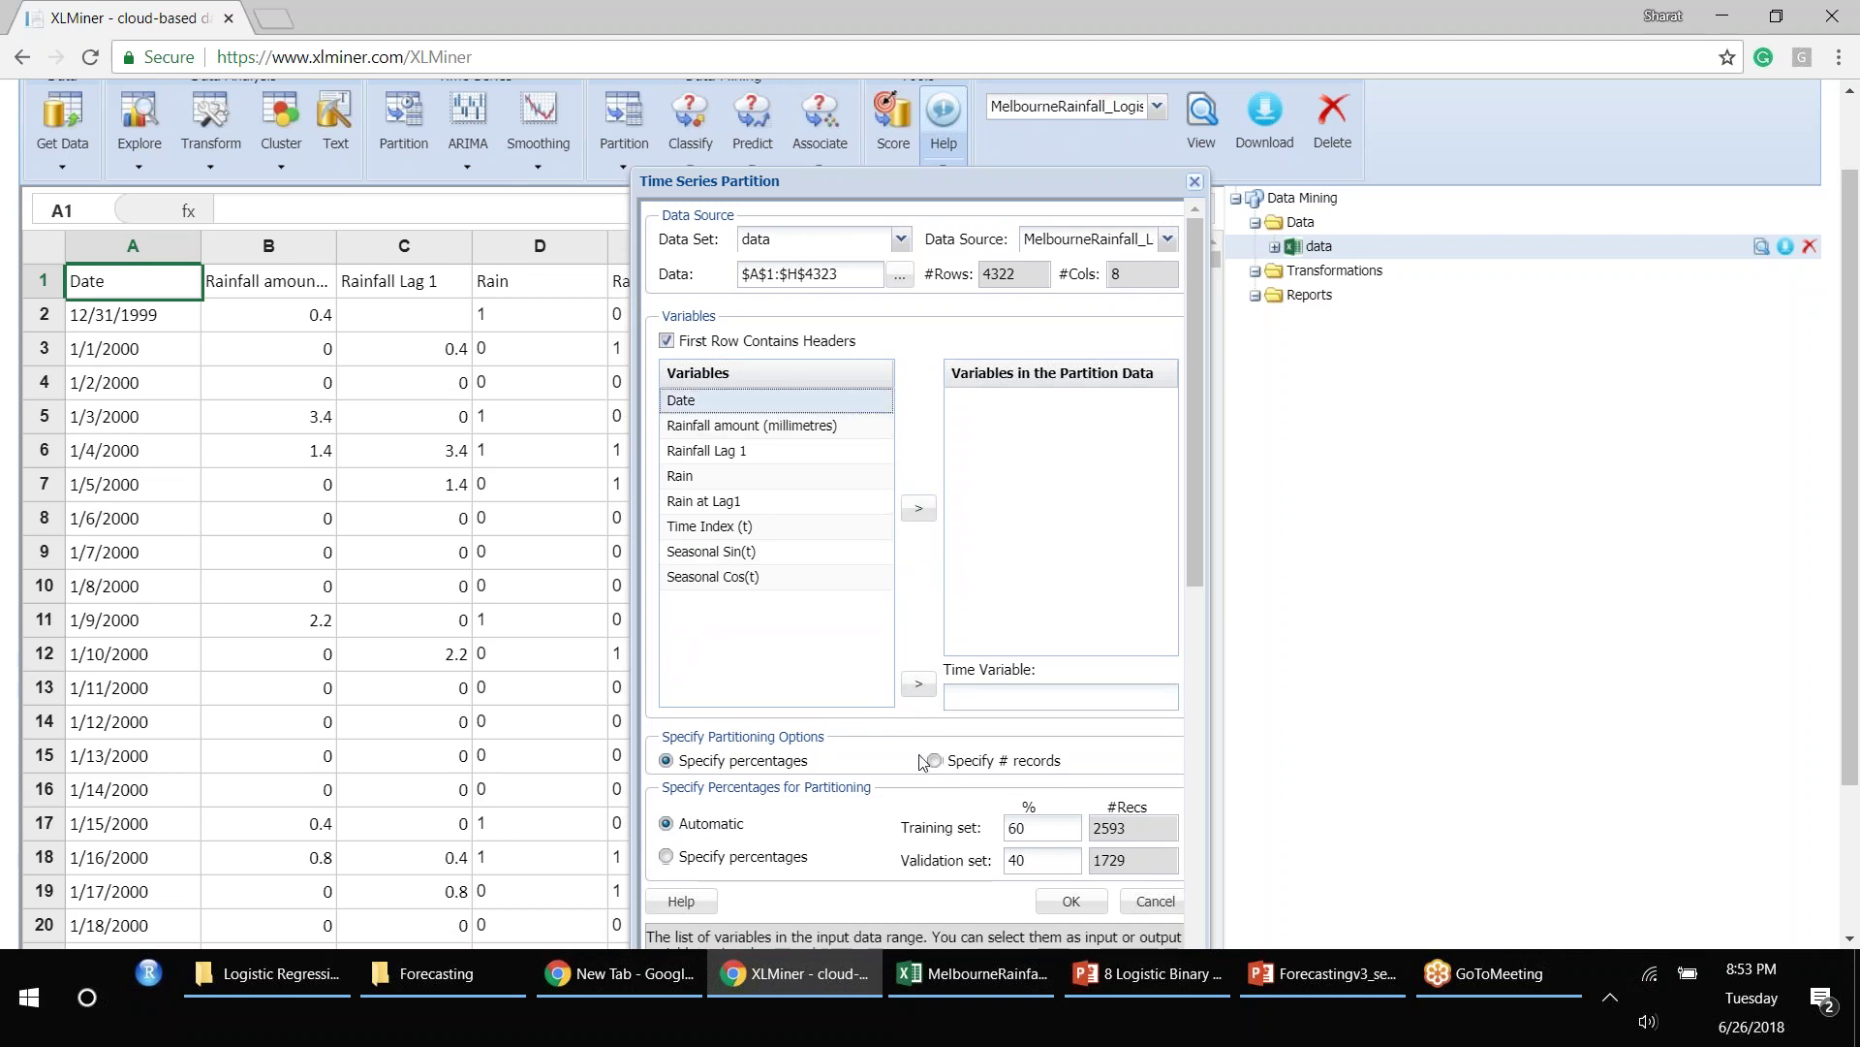
{"action": "left_click", "coordinate": [920, 685]}
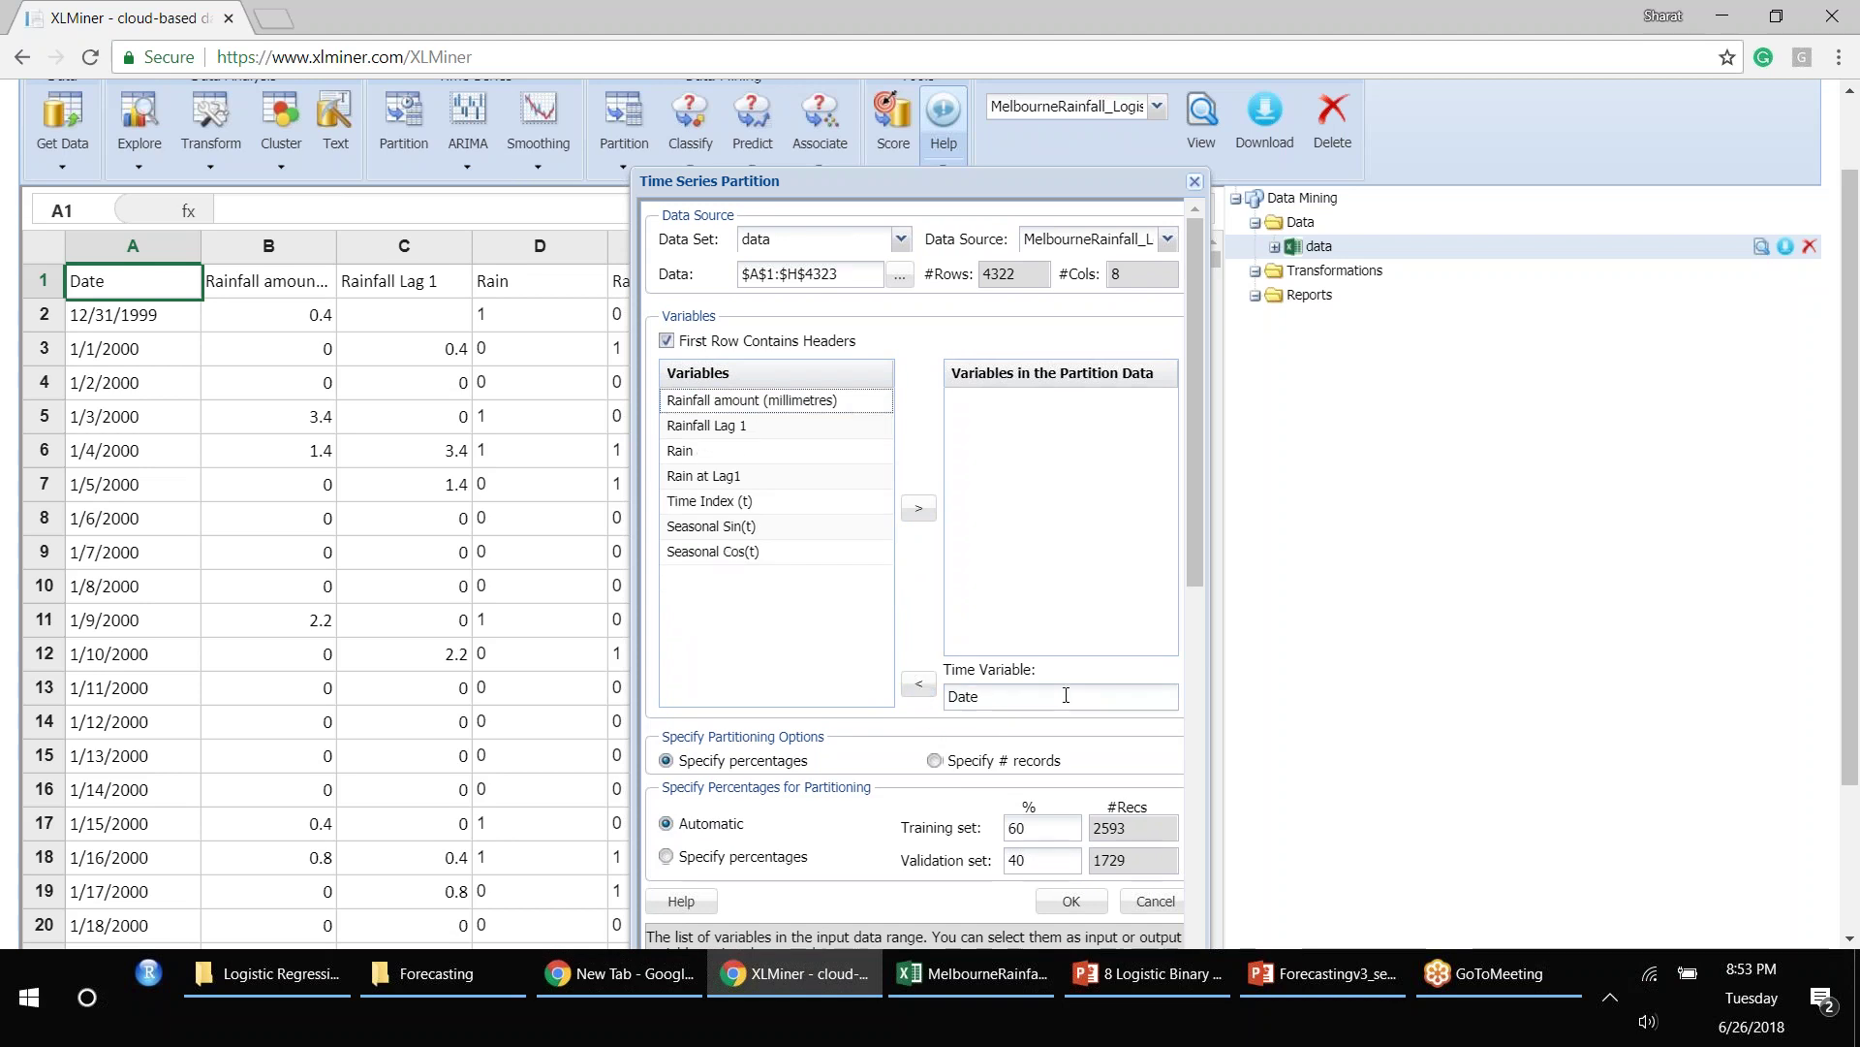
Step: Add Rain, Rain at Lag1, Time Index (t), Seasonal Sin(t) and Seasonal Cos(t) to the partition data variables
{"action": "left_click", "coordinate": [829, 456]}
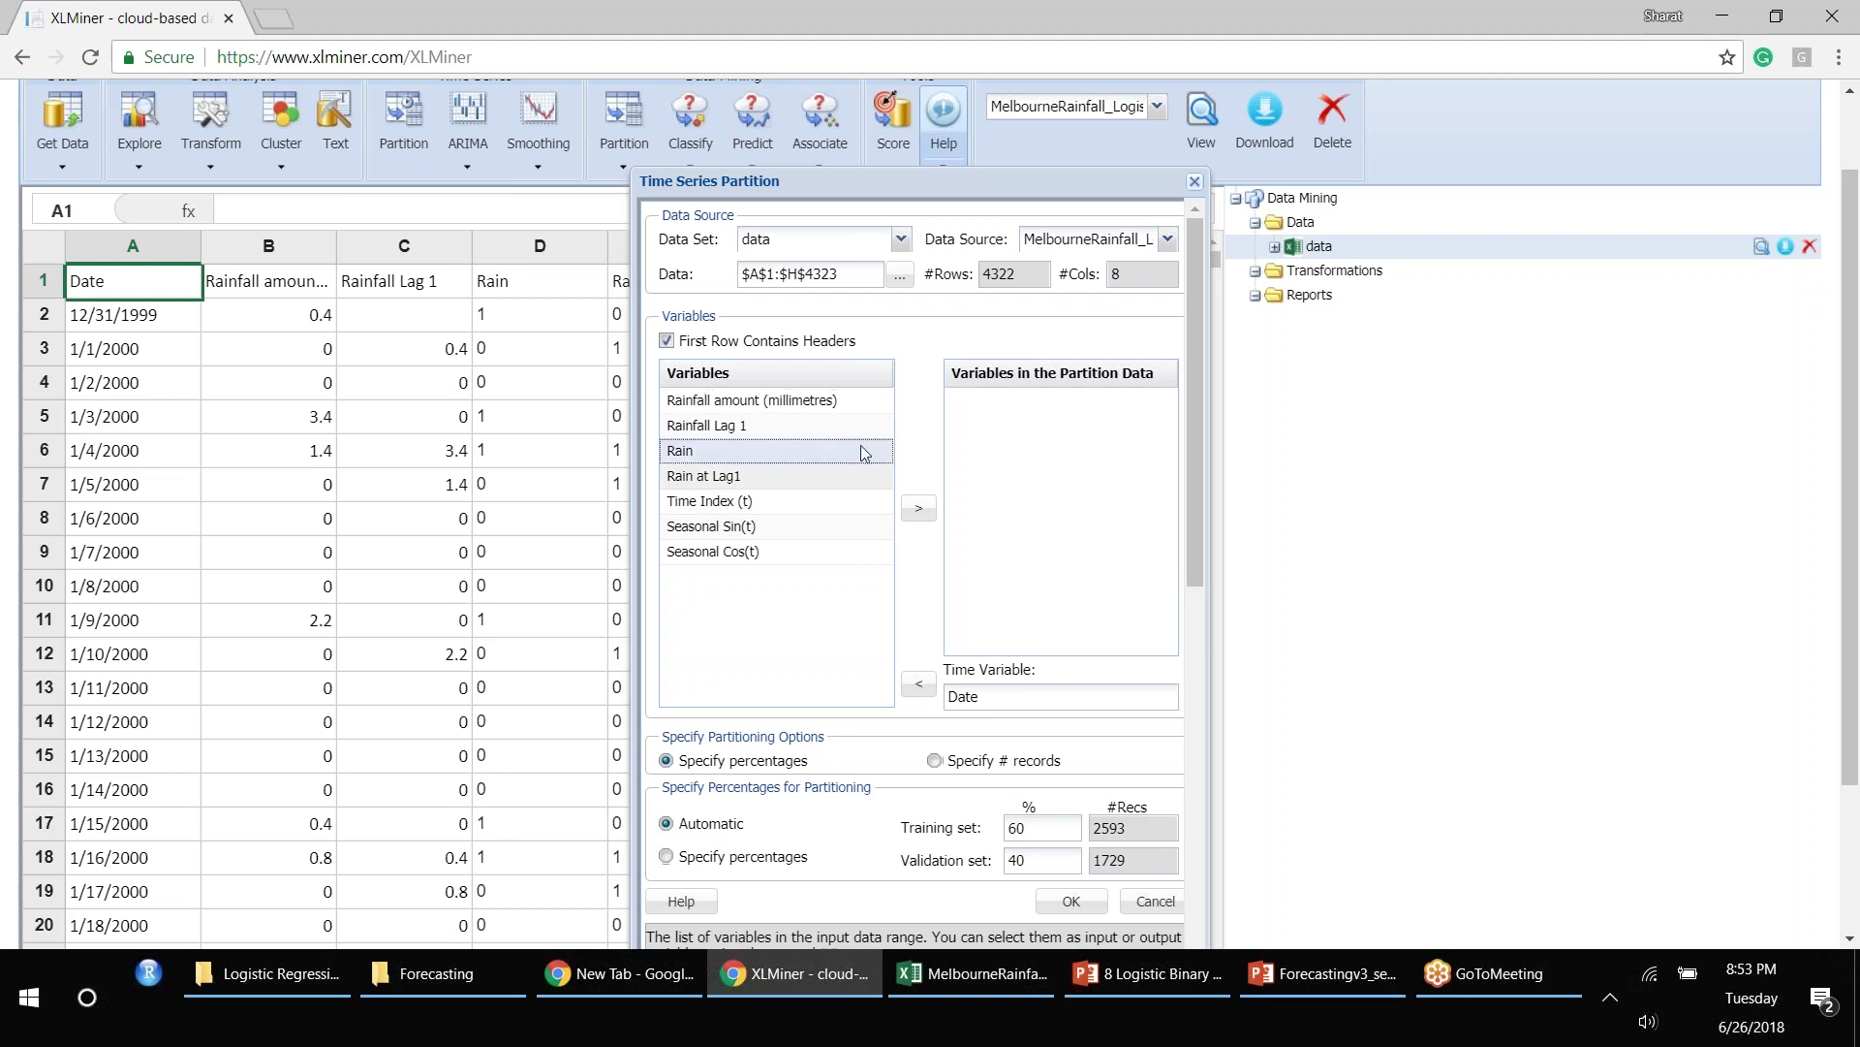
{"action": "left_click", "coordinate": [803, 476], "text": "ctrl"}
{"action": "left_click", "coordinate": [786, 501], "text": "ctrl"}
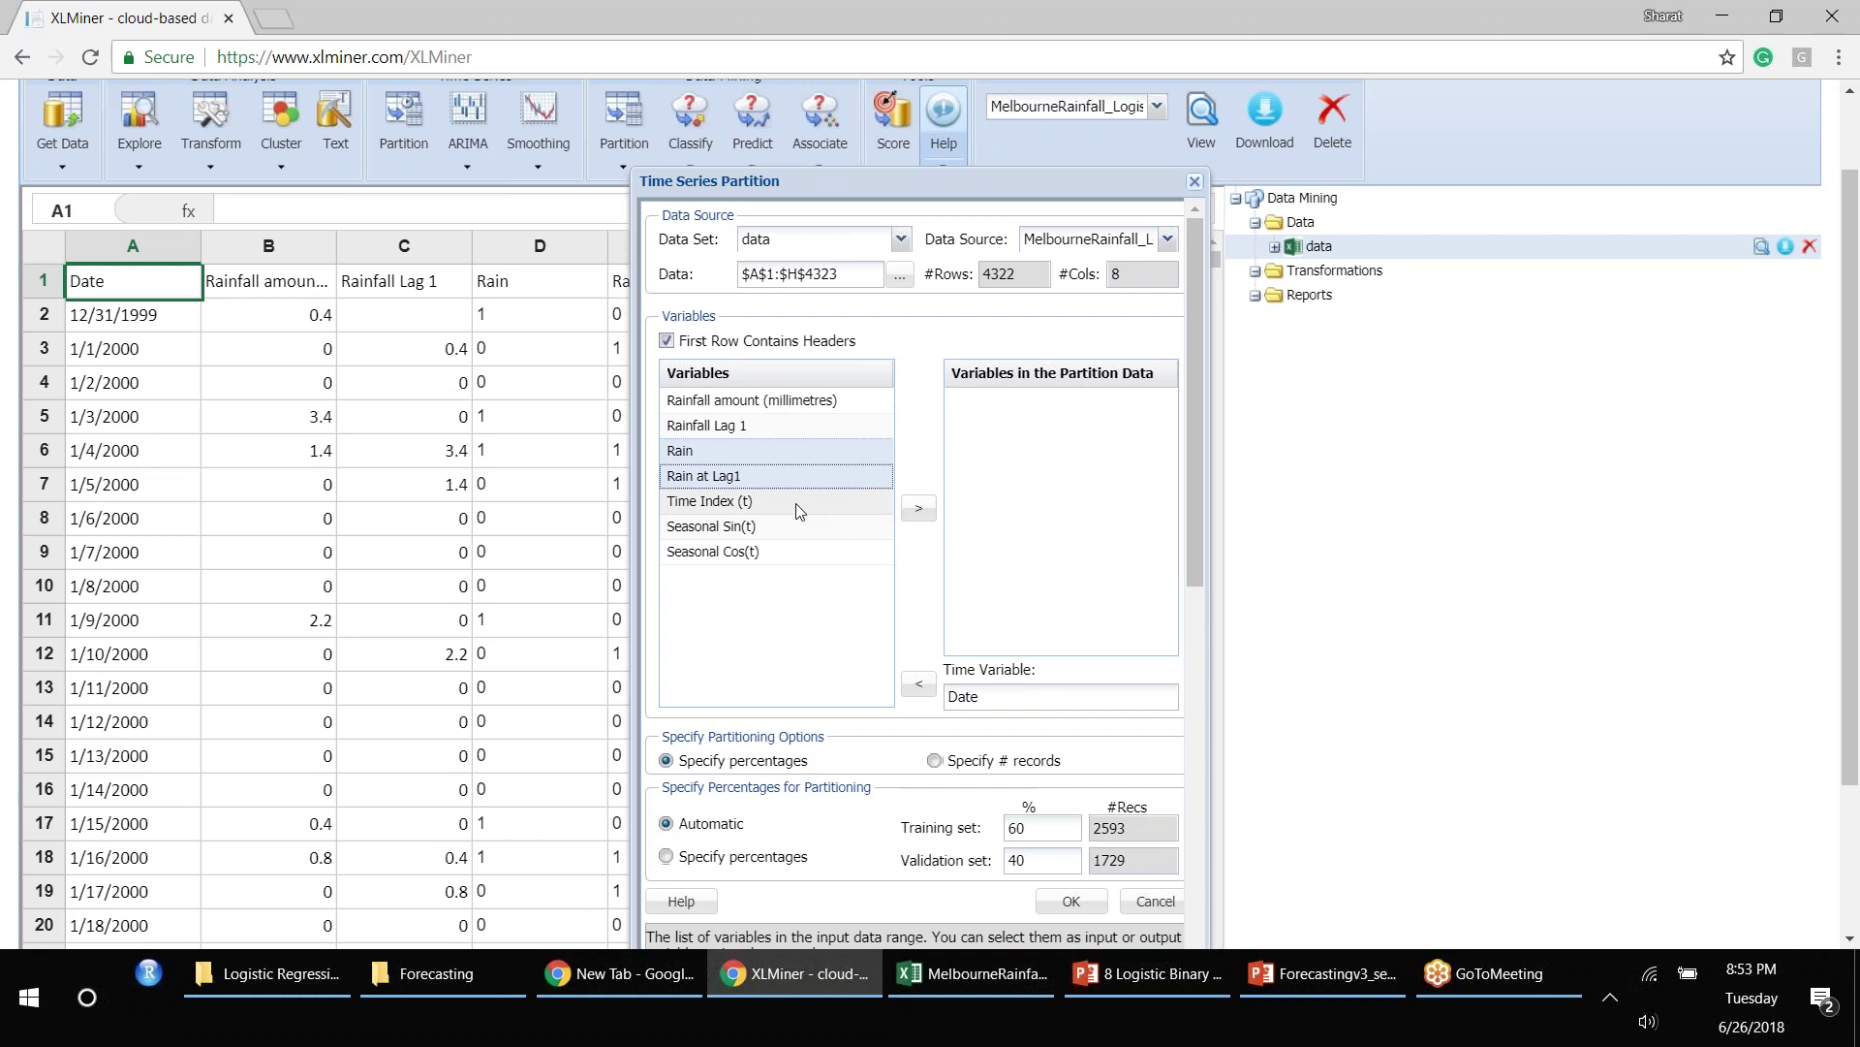
{"action": "left_click", "coordinate": [789, 527], "text": "ctrl"}
{"action": "left_click", "coordinate": [792, 553], "text": "ctrl"}
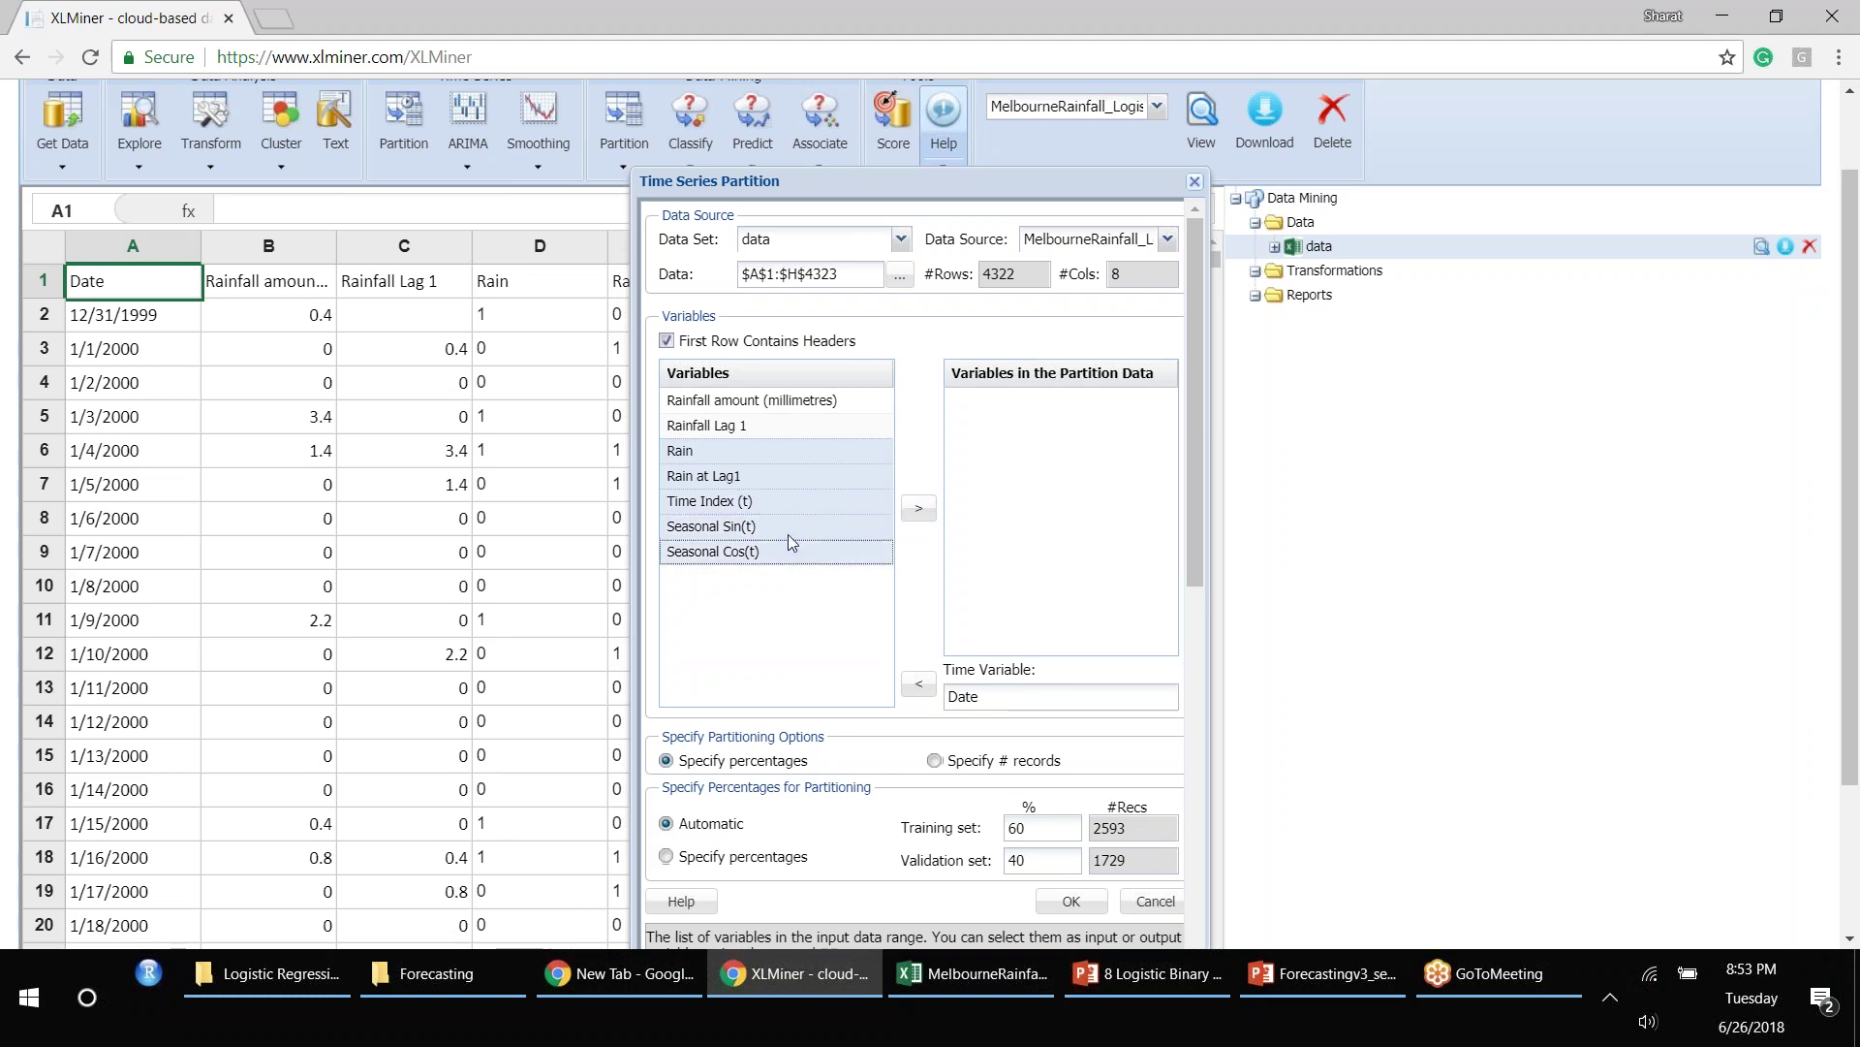
{"action": "left_click", "coordinate": [919, 507]}
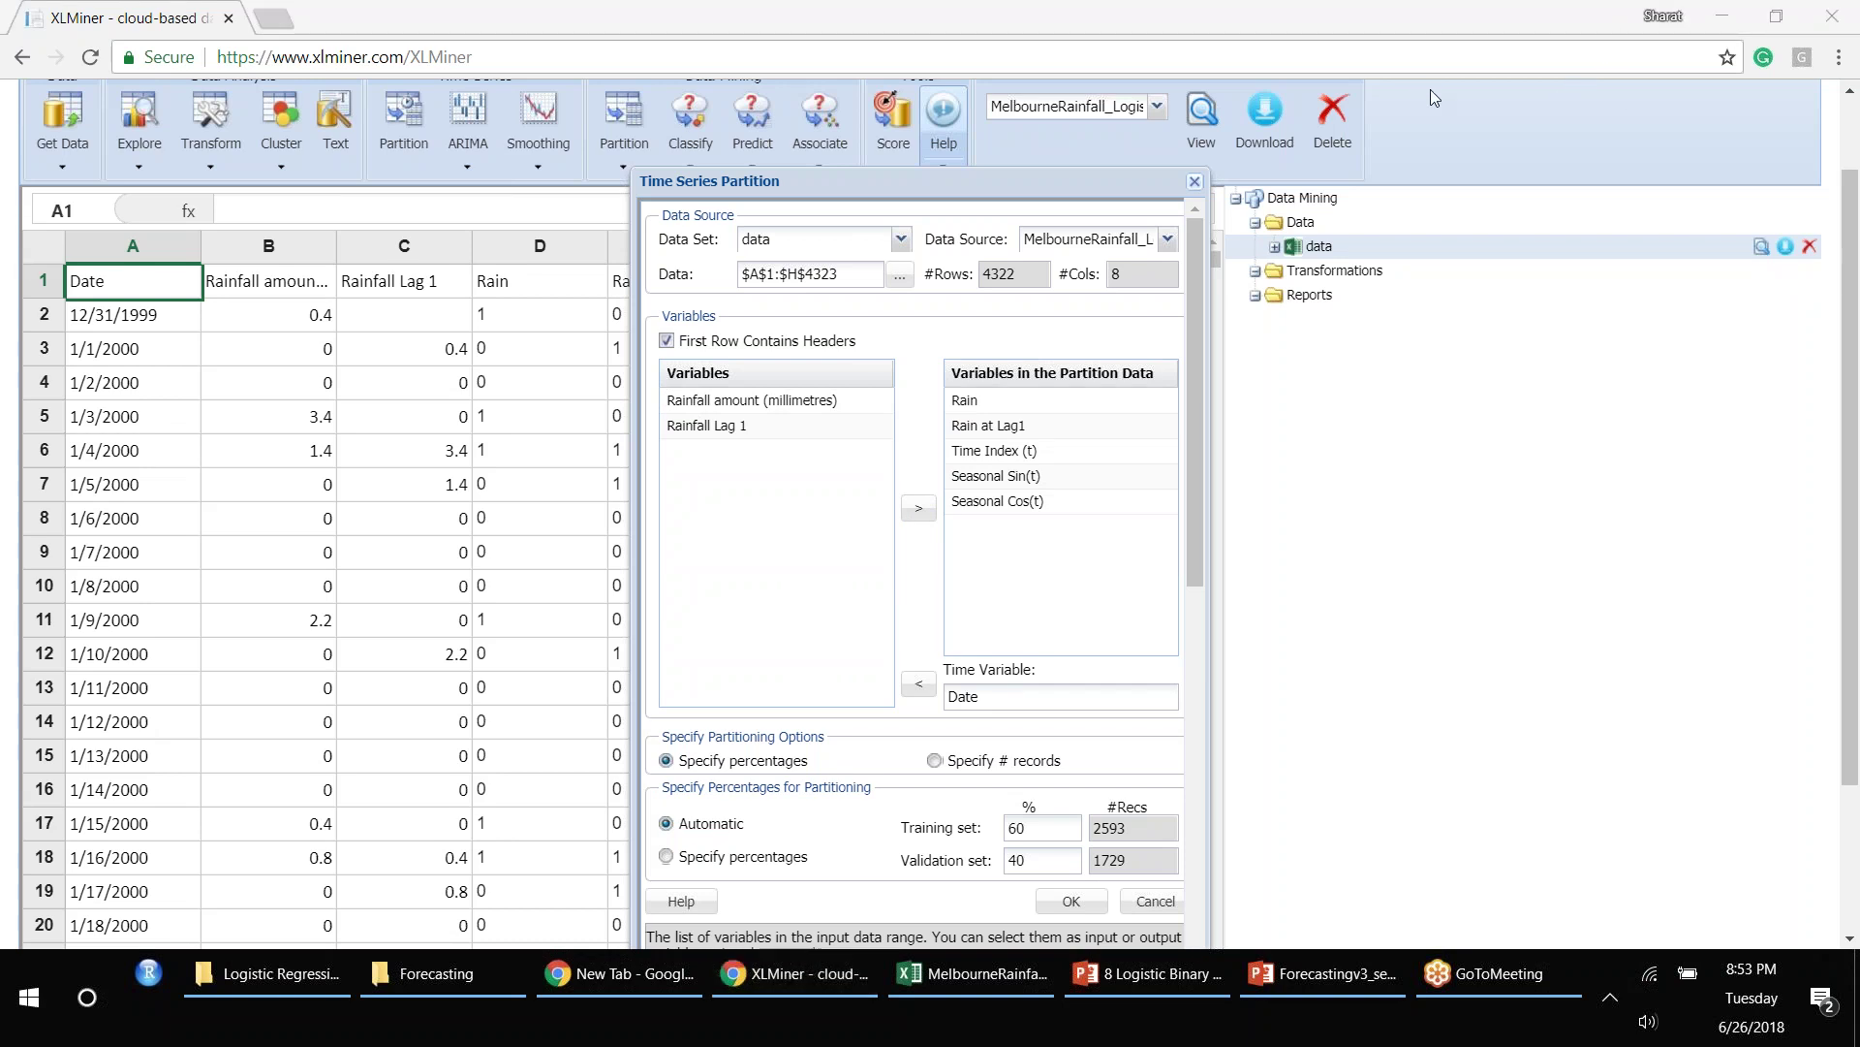
Step: Handwrite the seasonal terms sin(2πt/365.25) and cos(2πt/365.25) beside the partition dialog
{"action": "mouse_move", "coordinate": [1347, 371]}
{"action": "left_mouse_down"}
{"action": "mouse_move", "coordinate": [1381, 407]}
{"action": "mouse_move", "coordinate": [1444, 366]}
{"action": "mouse_move", "coordinate": [1459, 384]}
{"action": "left_mouse_up"}
{"action": "mouse_move", "coordinate": [1464, 357]}
{"action": "left_mouse_down"}
{"action": "mouse_move", "coordinate": [1464, 383]}
{"action": "mouse_move", "coordinate": [1541, 348]}
{"action": "left_mouse_up"}
{"action": "mouse_move", "coordinate": [1429, 386]}
{"action": "left_mouse_down"}
{"action": "mouse_move", "coordinate": [1536, 380]}
{"action": "mouse_move", "coordinate": [1475, 426]}
{"action": "mouse_move", "coordinate": [1555, 421]}
{"action": "left_mouse_up"}
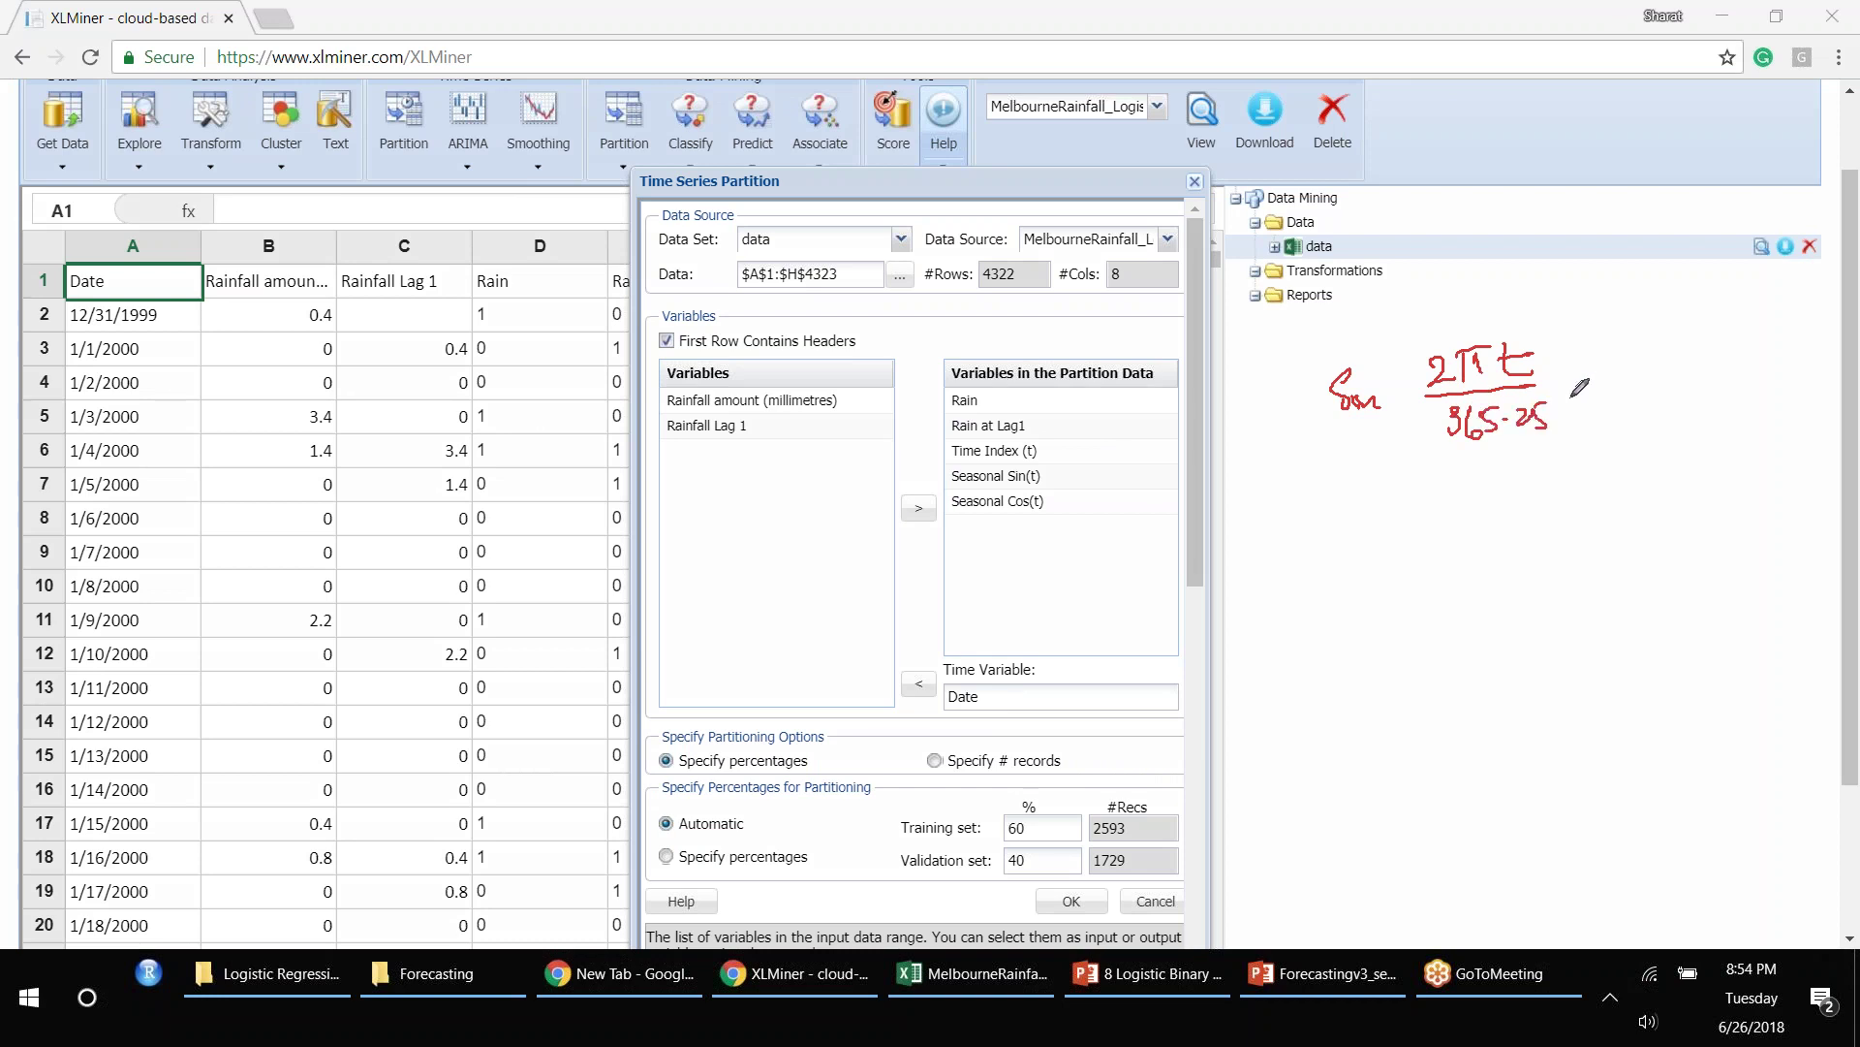
{"action": "left_click_drag", "start_coordinate": [1395, 346], "coordinate": [1445, 453]}
{"action": "mouse_move", "coordinate": [1547, 341]}
{"action": "left_mouse_down"}
{"action": "mouse_move", "coordinate": [1583, 378]}
{"action": "mouse_move", "coordinate": [1574, 427]}
{"action": "left_mouse_up"}
{"action": "mouse_move", "coordinate": [1378, 504]}
{"action": "left_mouse_down"}
{"action": "mouse_move", "coordinate": [1347, 533]}
{"action": "mouse_move", "coordinate": [1410, 523]}
{"action": "mouse_move", "coordinate": [1473, 567]}
{"action": "left_mouse_up"}
{"action": "mouse_move", "coordinate": [1460, 499]}
{"action": "left_mouse_down"}
{"action": "mouse_move", "coordinate": [1491, 508]}
{"action": "mouse_move", "coordinate": [1541, 475]}
{"action": "mouse_move", "coordinate": [1468, 519]}
{"action": "mouse_move", "coordinate": [1502, 543]}
{"action": "mouse_move", "coordinate": [1609, 538]}
{"action": "left_mouse_up"}
{"action": "left_click_drag", "start_coordinate": [1594, 450], "coordinate": [1603, 577]}
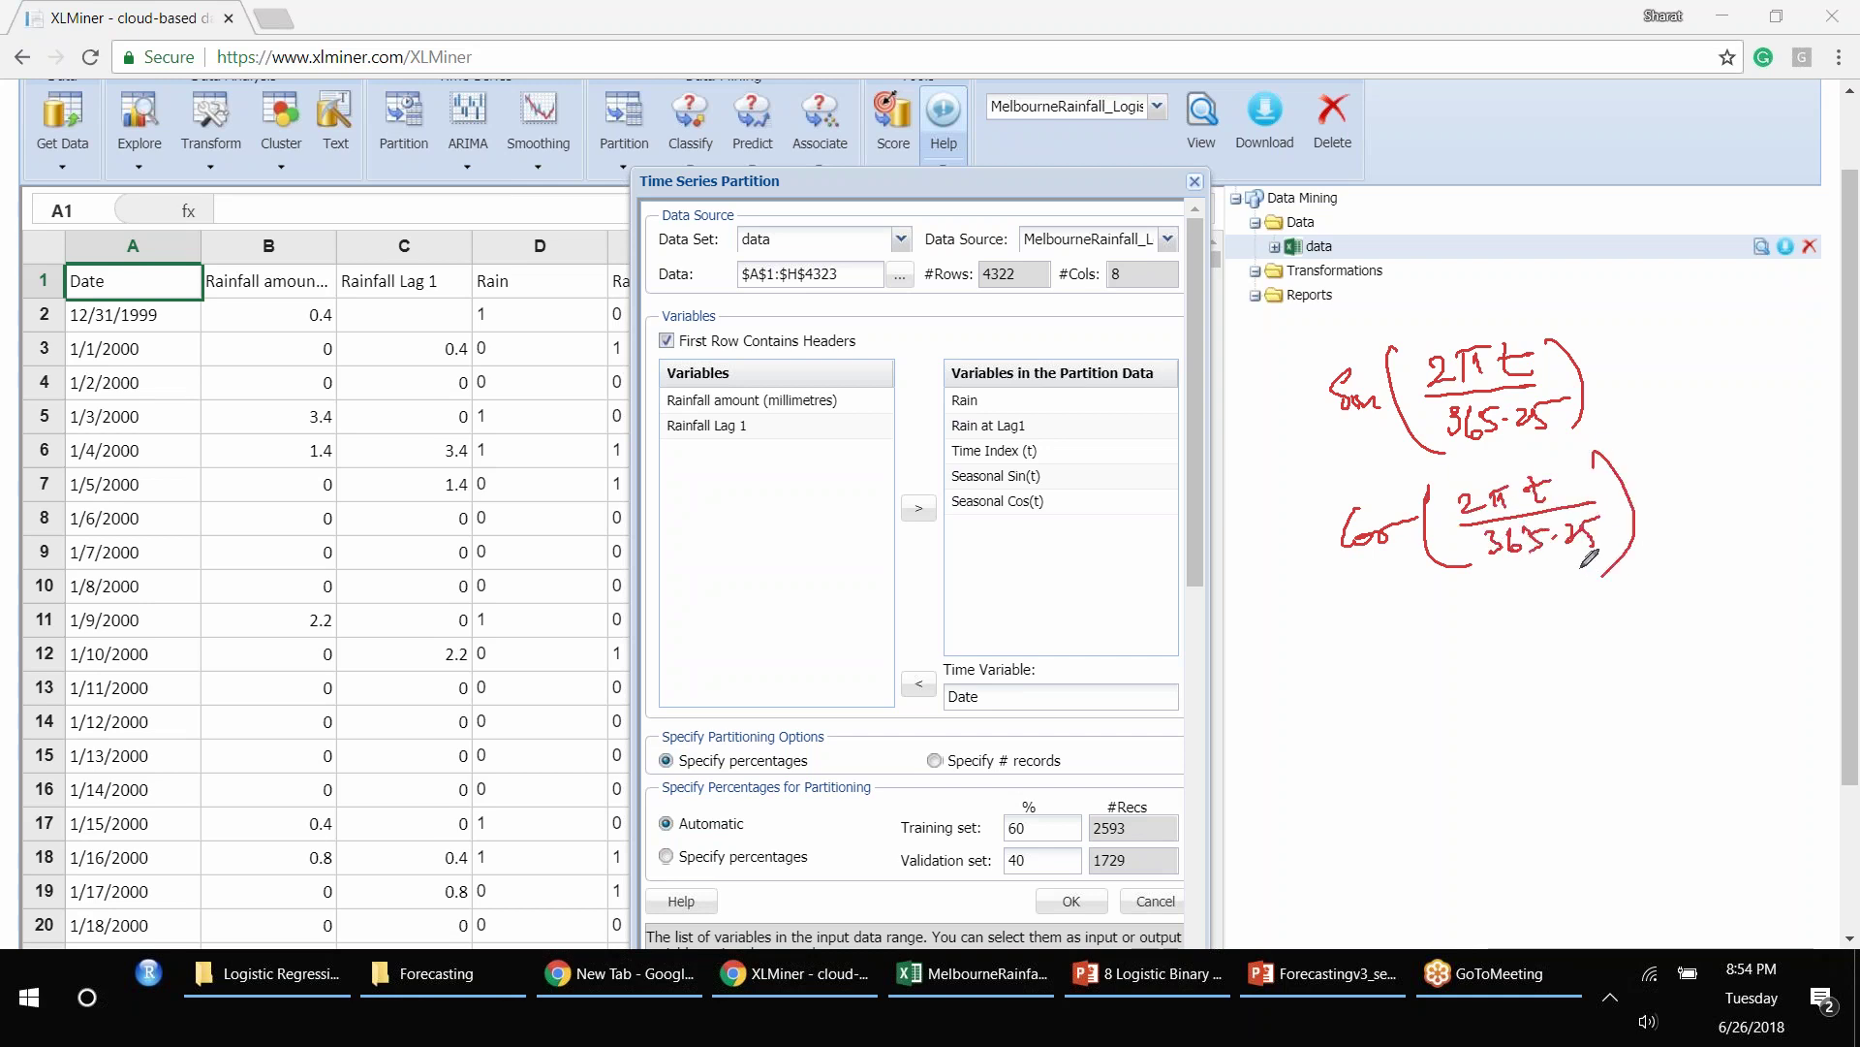
Step: Mark the t in the handwritten sine term and the Time Index (t) variable with arrows, and erase all ink
{"action": "mouse_move", "coordinate": [1535, 281]}
{"action": "left_mouse_down"}
{"action": "mouse_move", "coordinate": [1527, 328]}
{"action": "mouse_move", "coordinate": [1542, 314]}
{"action": "left_mouse_up"}
{"action": "mouse_move", "coordinate": [1097, 433]}
{"action": "left_mouse_down"}
{"action": "mouse_move", "coordinate": [1042, 451]}
{"action": "mouse_move", "coordinate": [1068, 455]}
{"action": "left_mouse_up"}
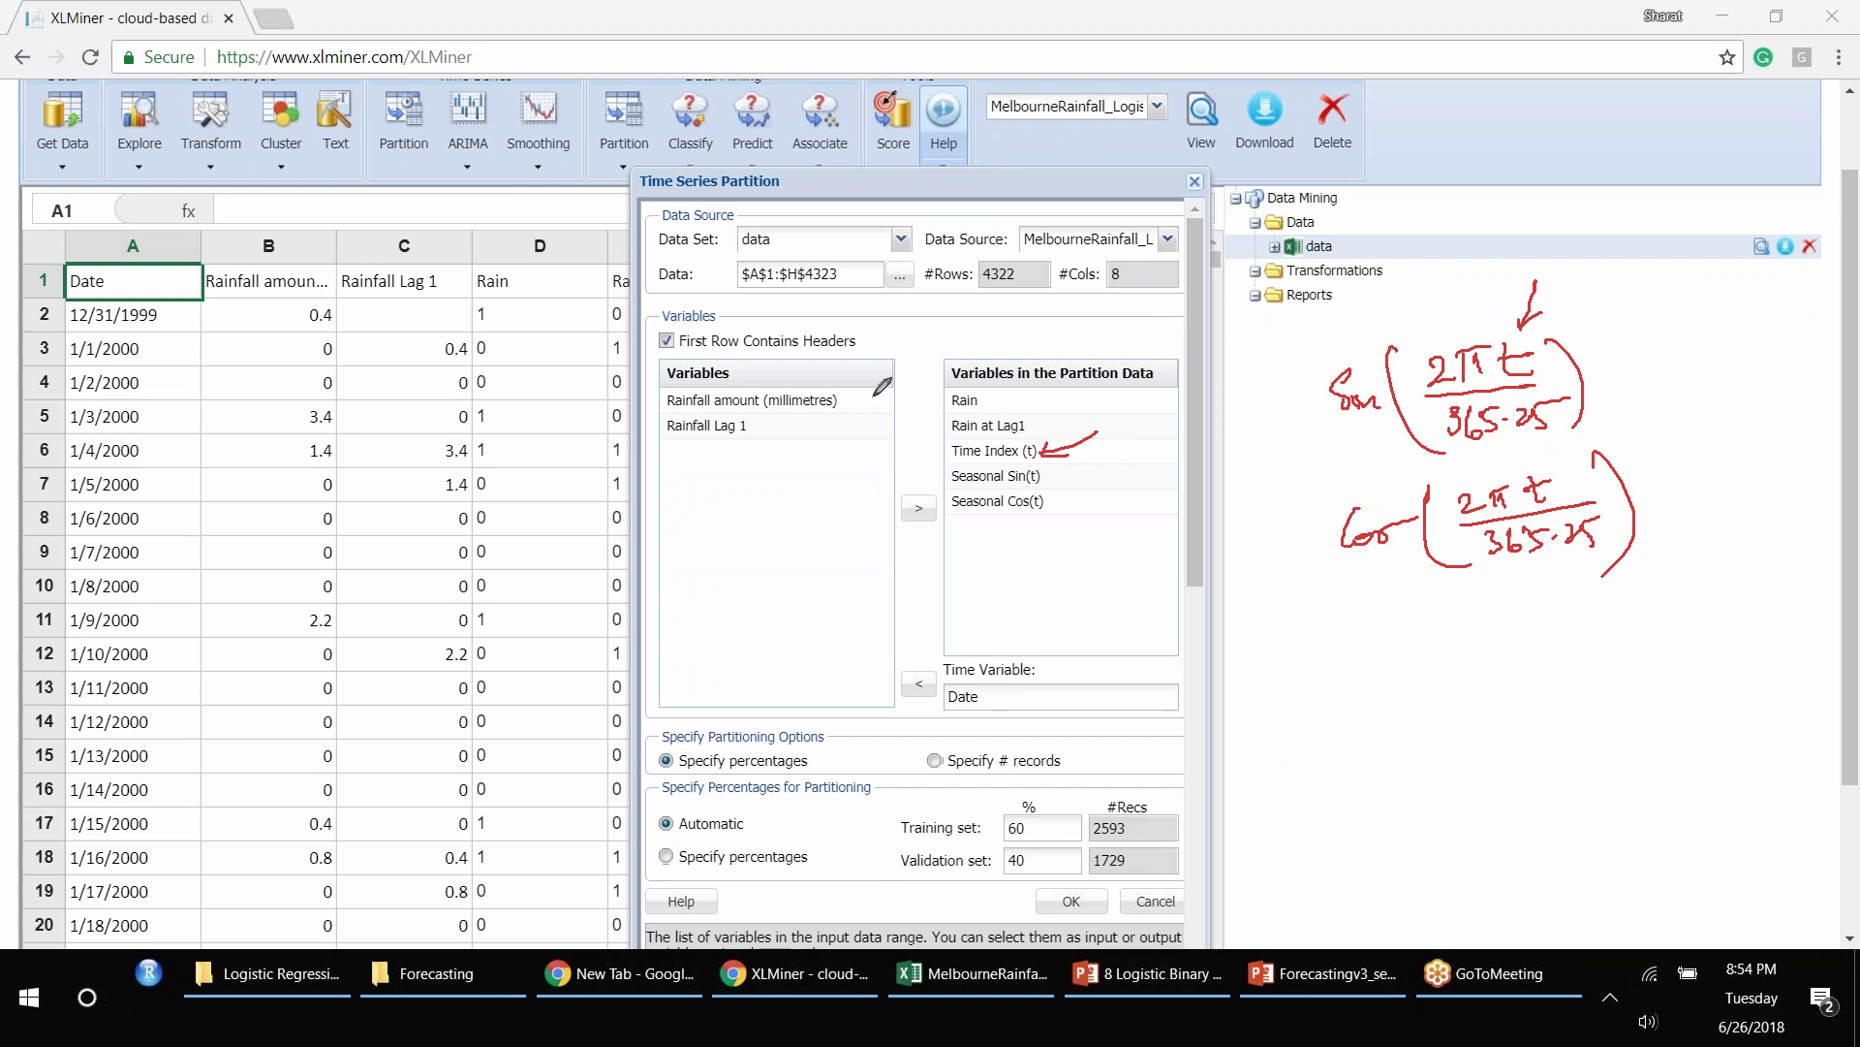
{"action": "left_click_drag", "start_coordinate": [981, 298], "coordinate": [1029, 285]}
{"action": "left_click", "coordinate": [1599, 88]}
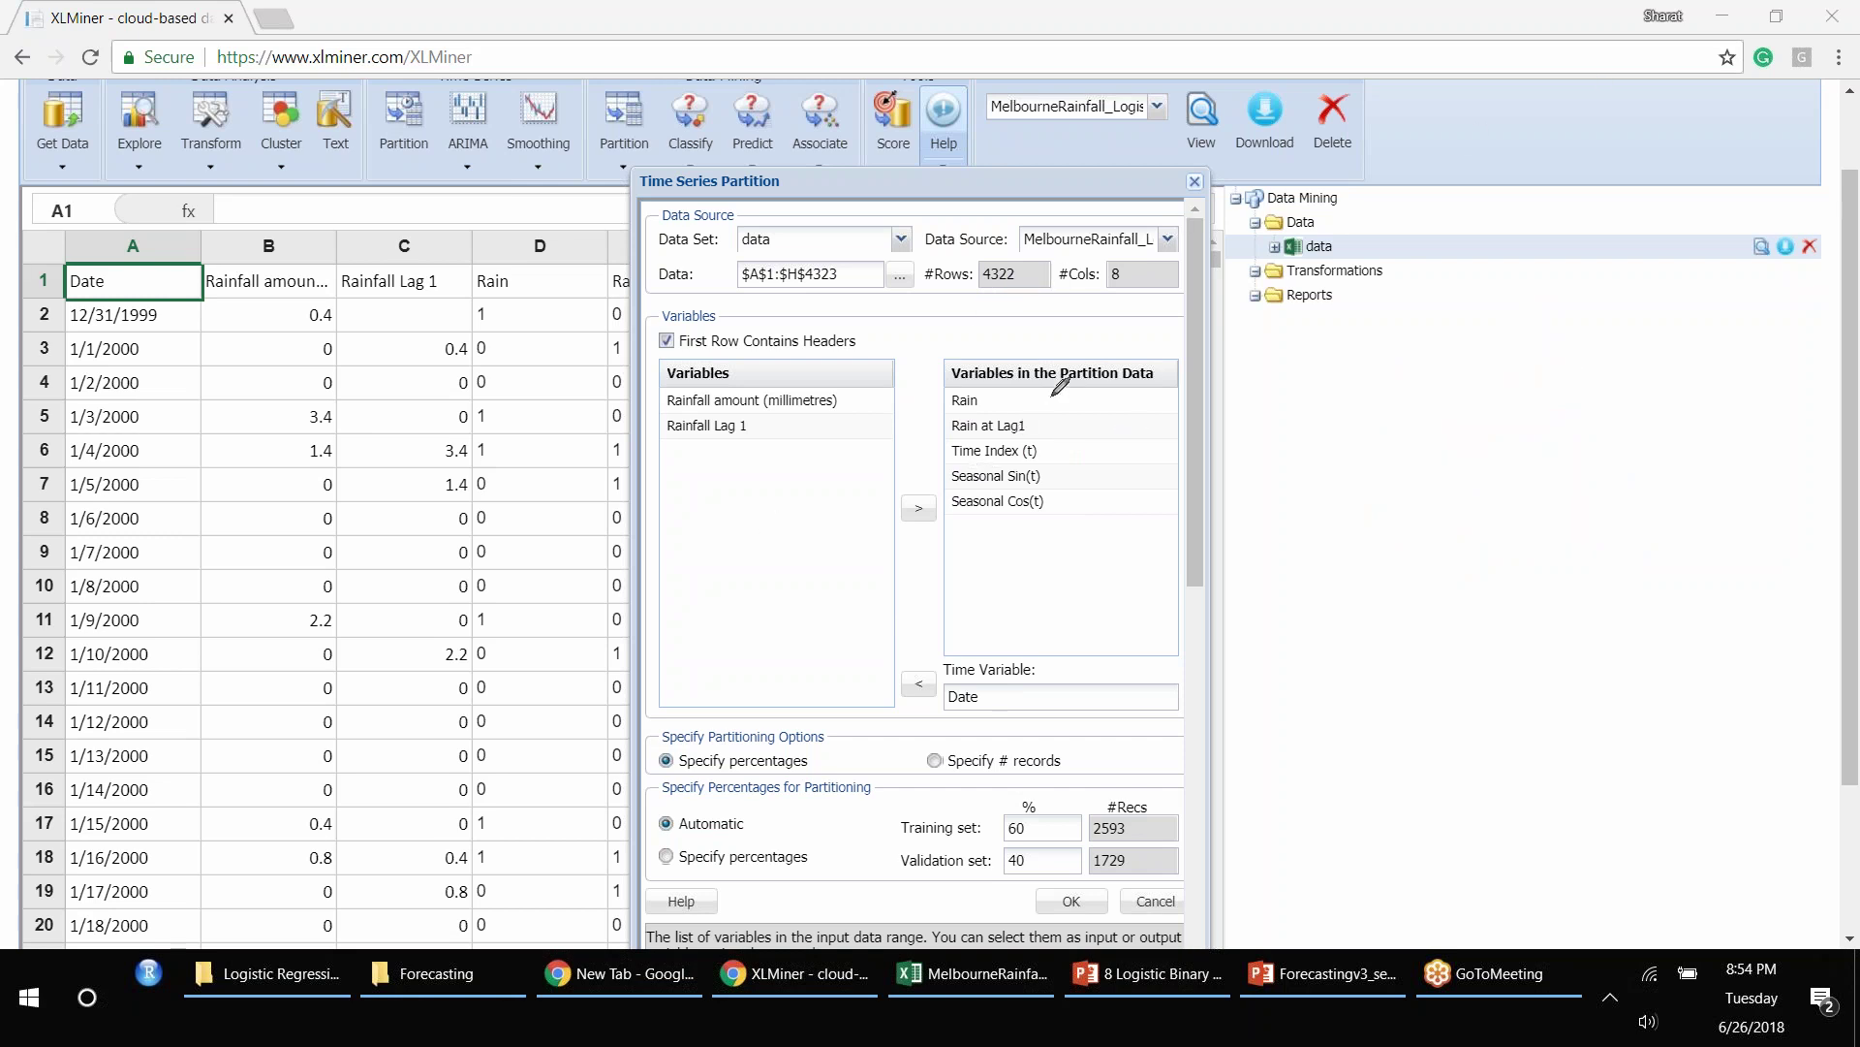
Step: Bracket the five partition variables in ink and set manually specified percentages with an 80% training set
{"action": "left_click_drag", "start_coordinate": [1087, 414], "coordinate": [1065, 511]}
{"action": "left_click", "coordinate": [667, 856]}
{"action": "left_click", "coordinate": [1016, 829]}
{"action": "type", "text": "8"}
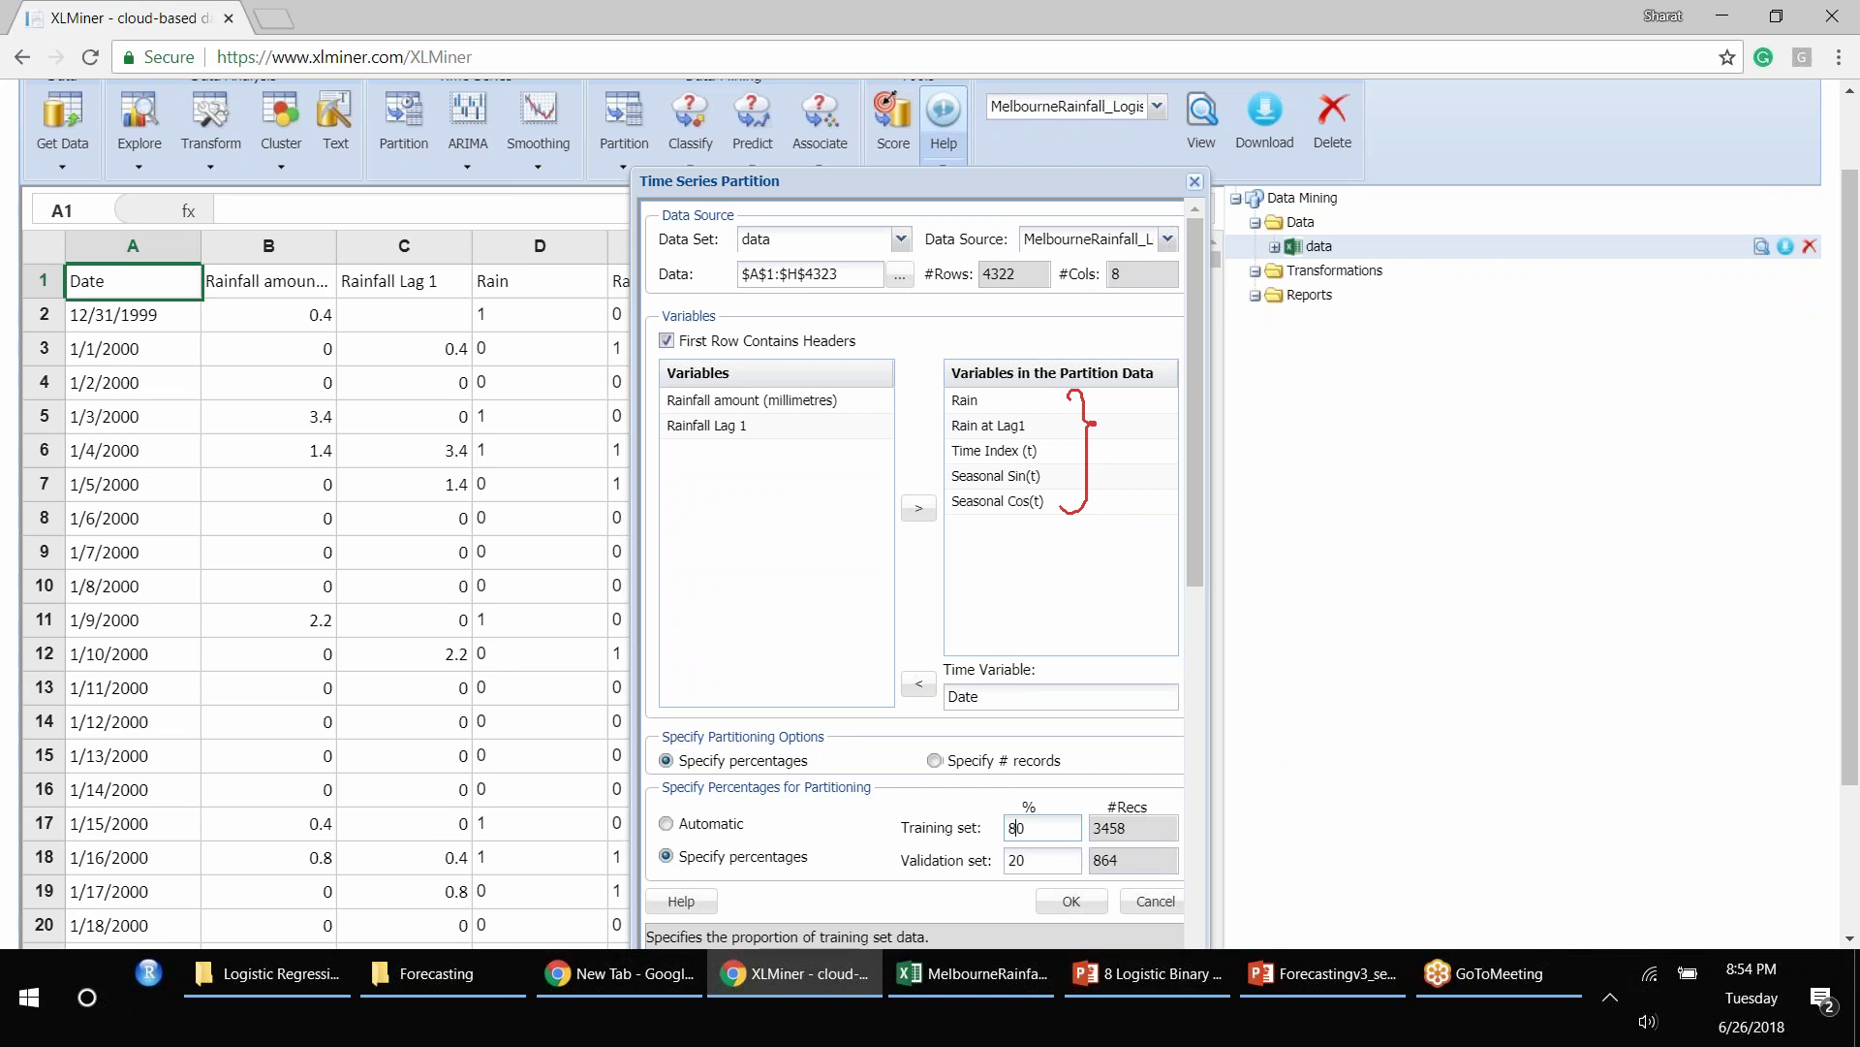
Step: Run the time series partition with the 80% training split, erase the ink bracket and view the Data_PartitionTS output
{"action": "key", "text": "Tab"}
{"action": "left_click", "coordinate": [1070, 900]}
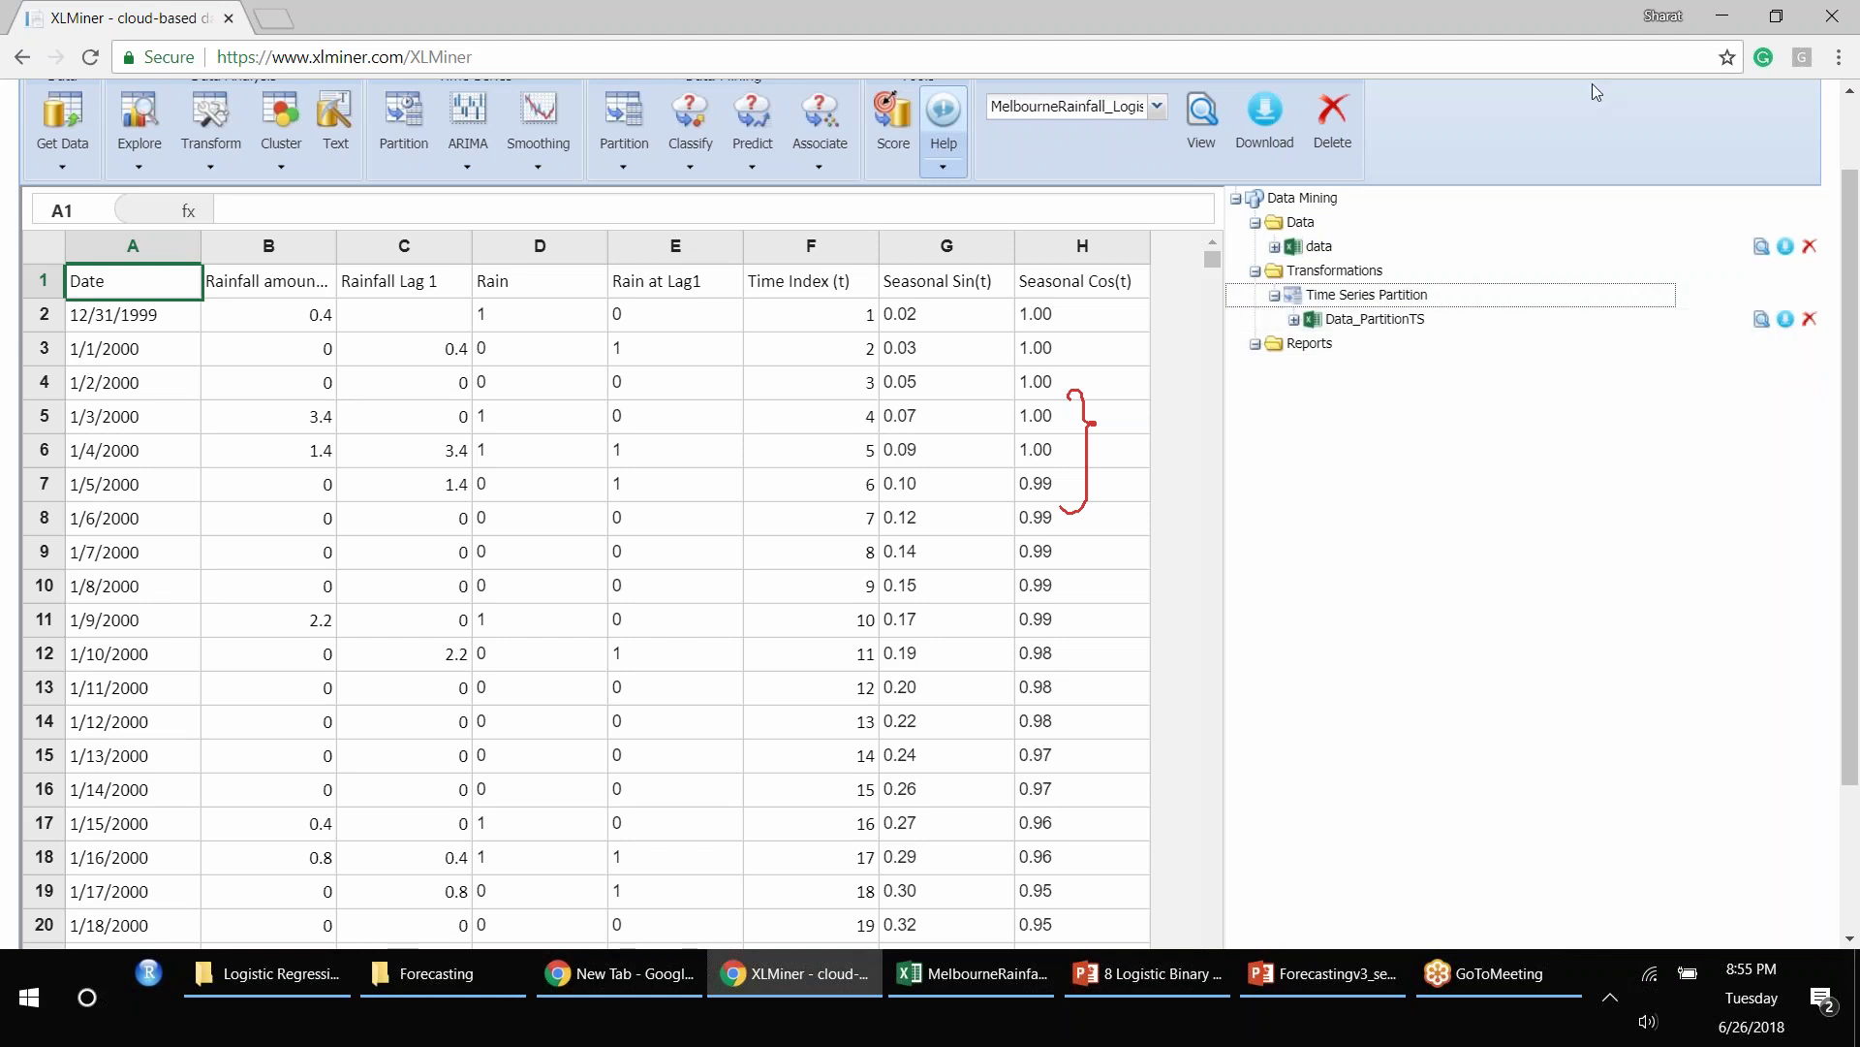
{"action": "key", "text": "Escape"}
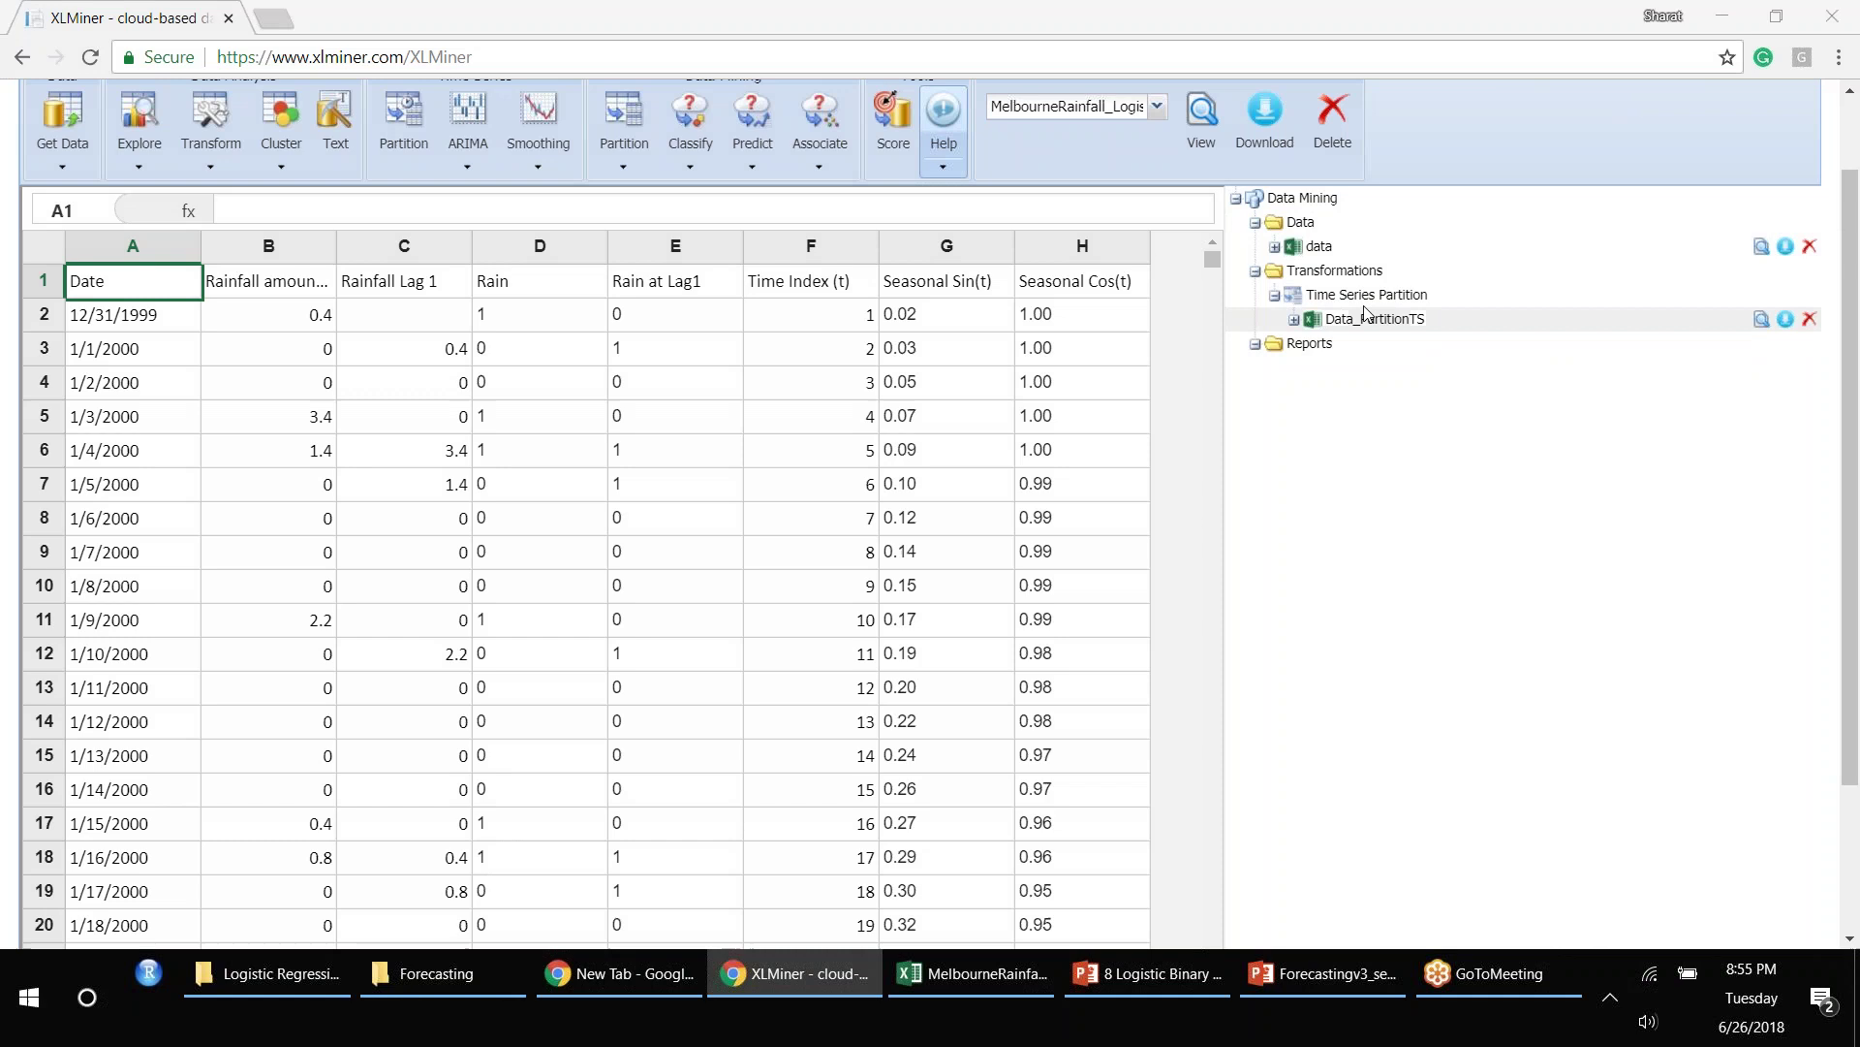
{"action": "left_click", "coordinate": [1761, 324]}
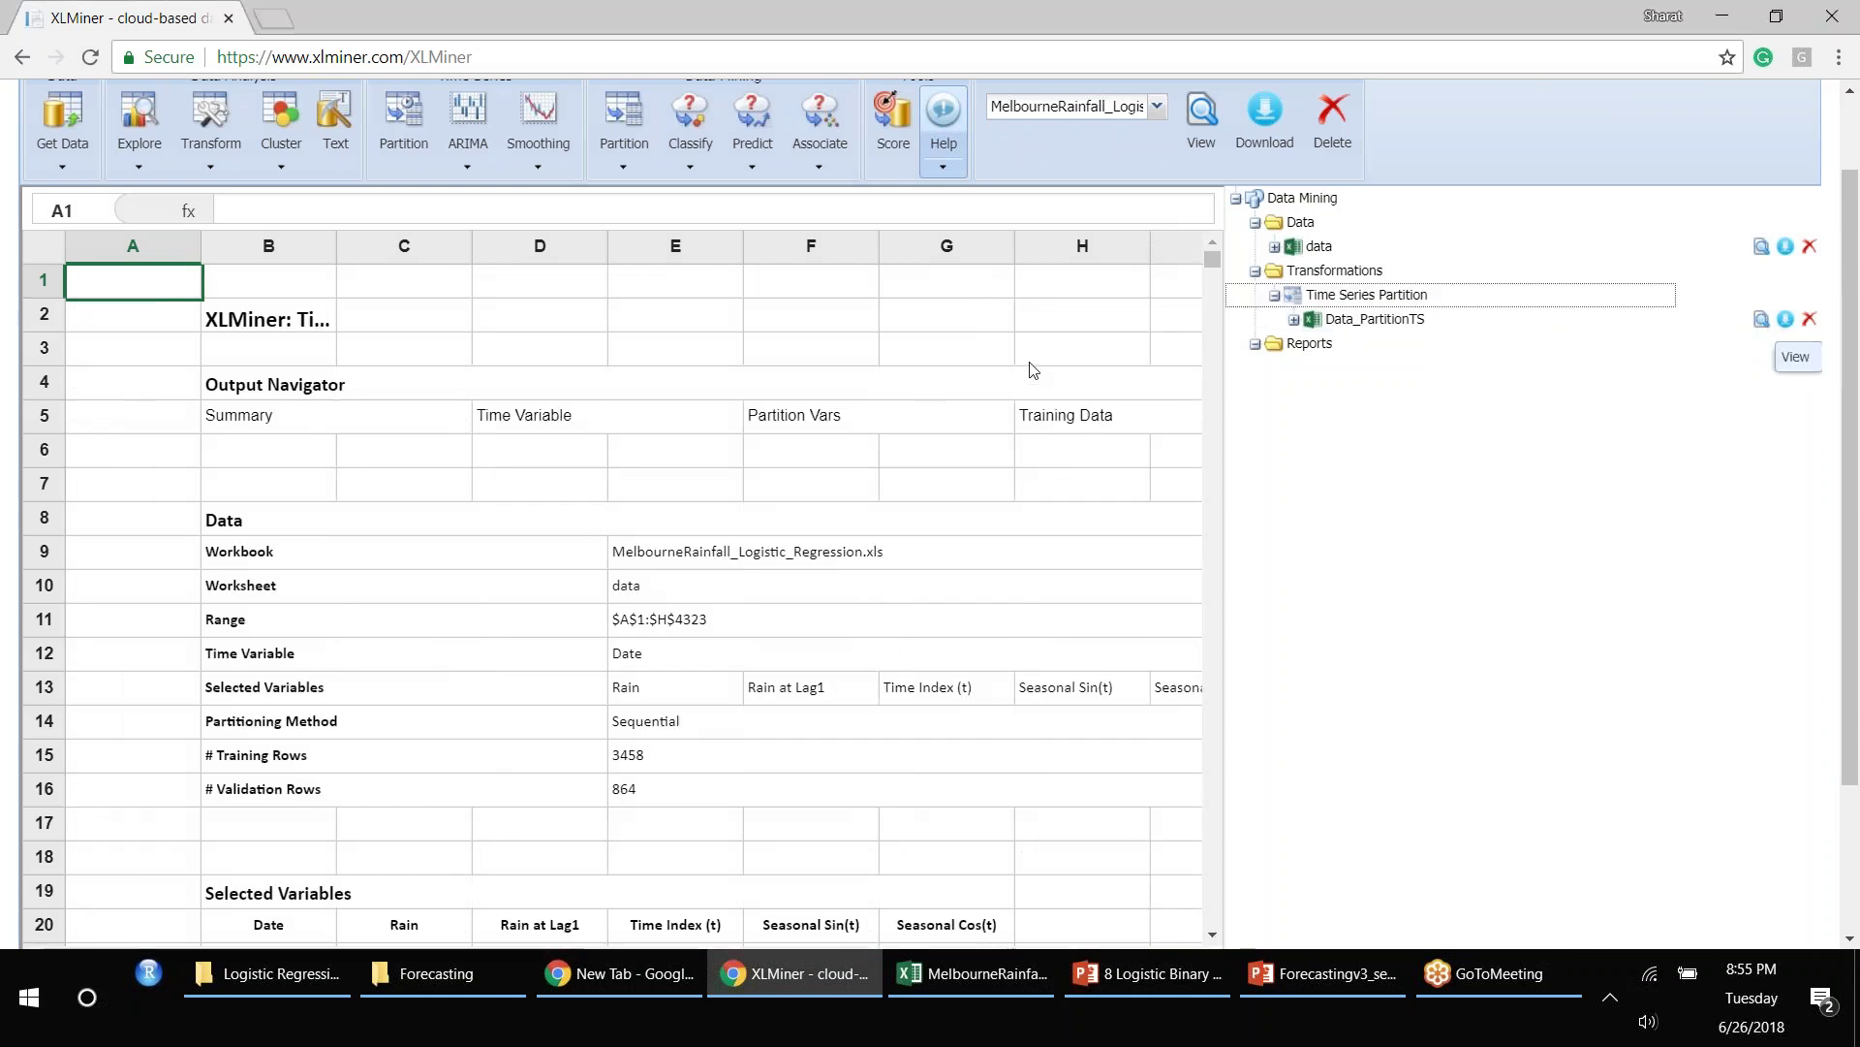
Step: Examine the training row count, validation row count and selected variables in the partition output
{"action": "mouse_move", "coordinate": [1212, 258]}
{"action": "left_mouse_down"}
{"action": "mouse_move", "coordinate": [1182, 303]}
{"action": "mouse_move", "coordinate": [1211, 257]}
{"action": "left_mouse_up"}
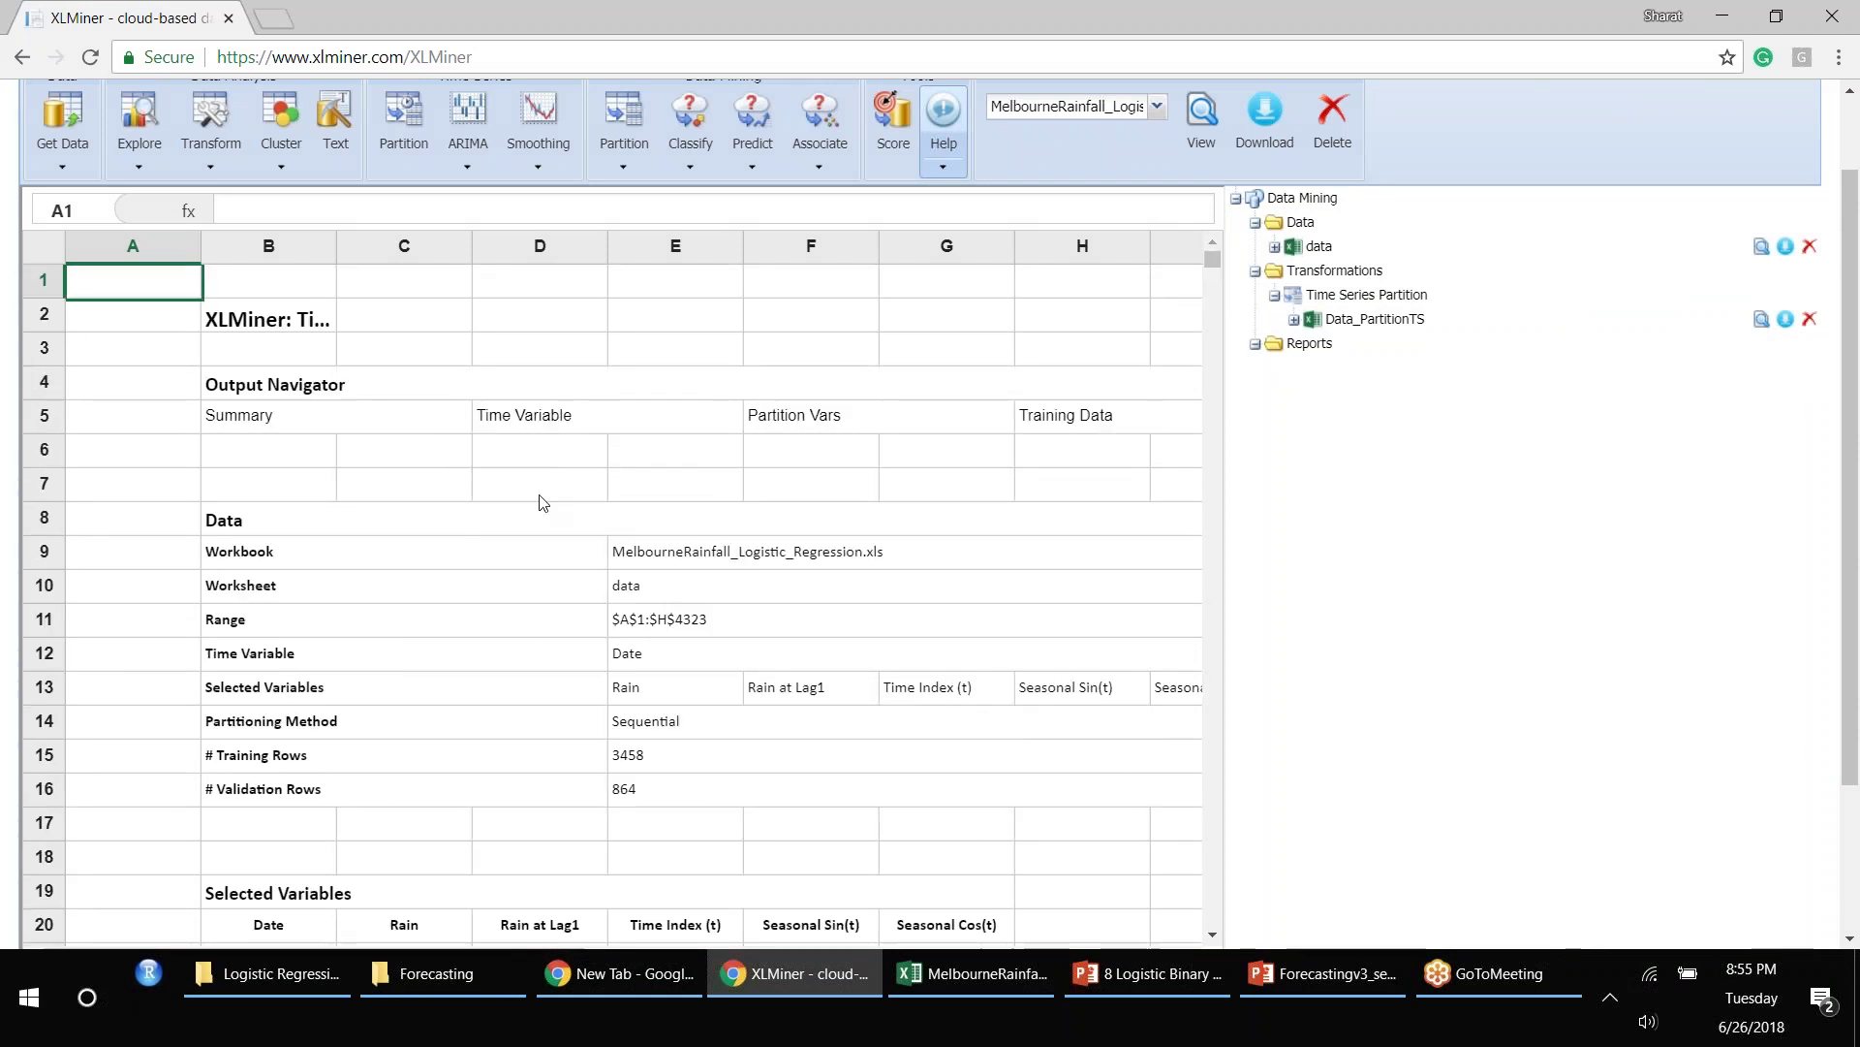
{"action": "left_click_drag", "start_coordinate": [633, 756], "coordinate": [637, 797]}
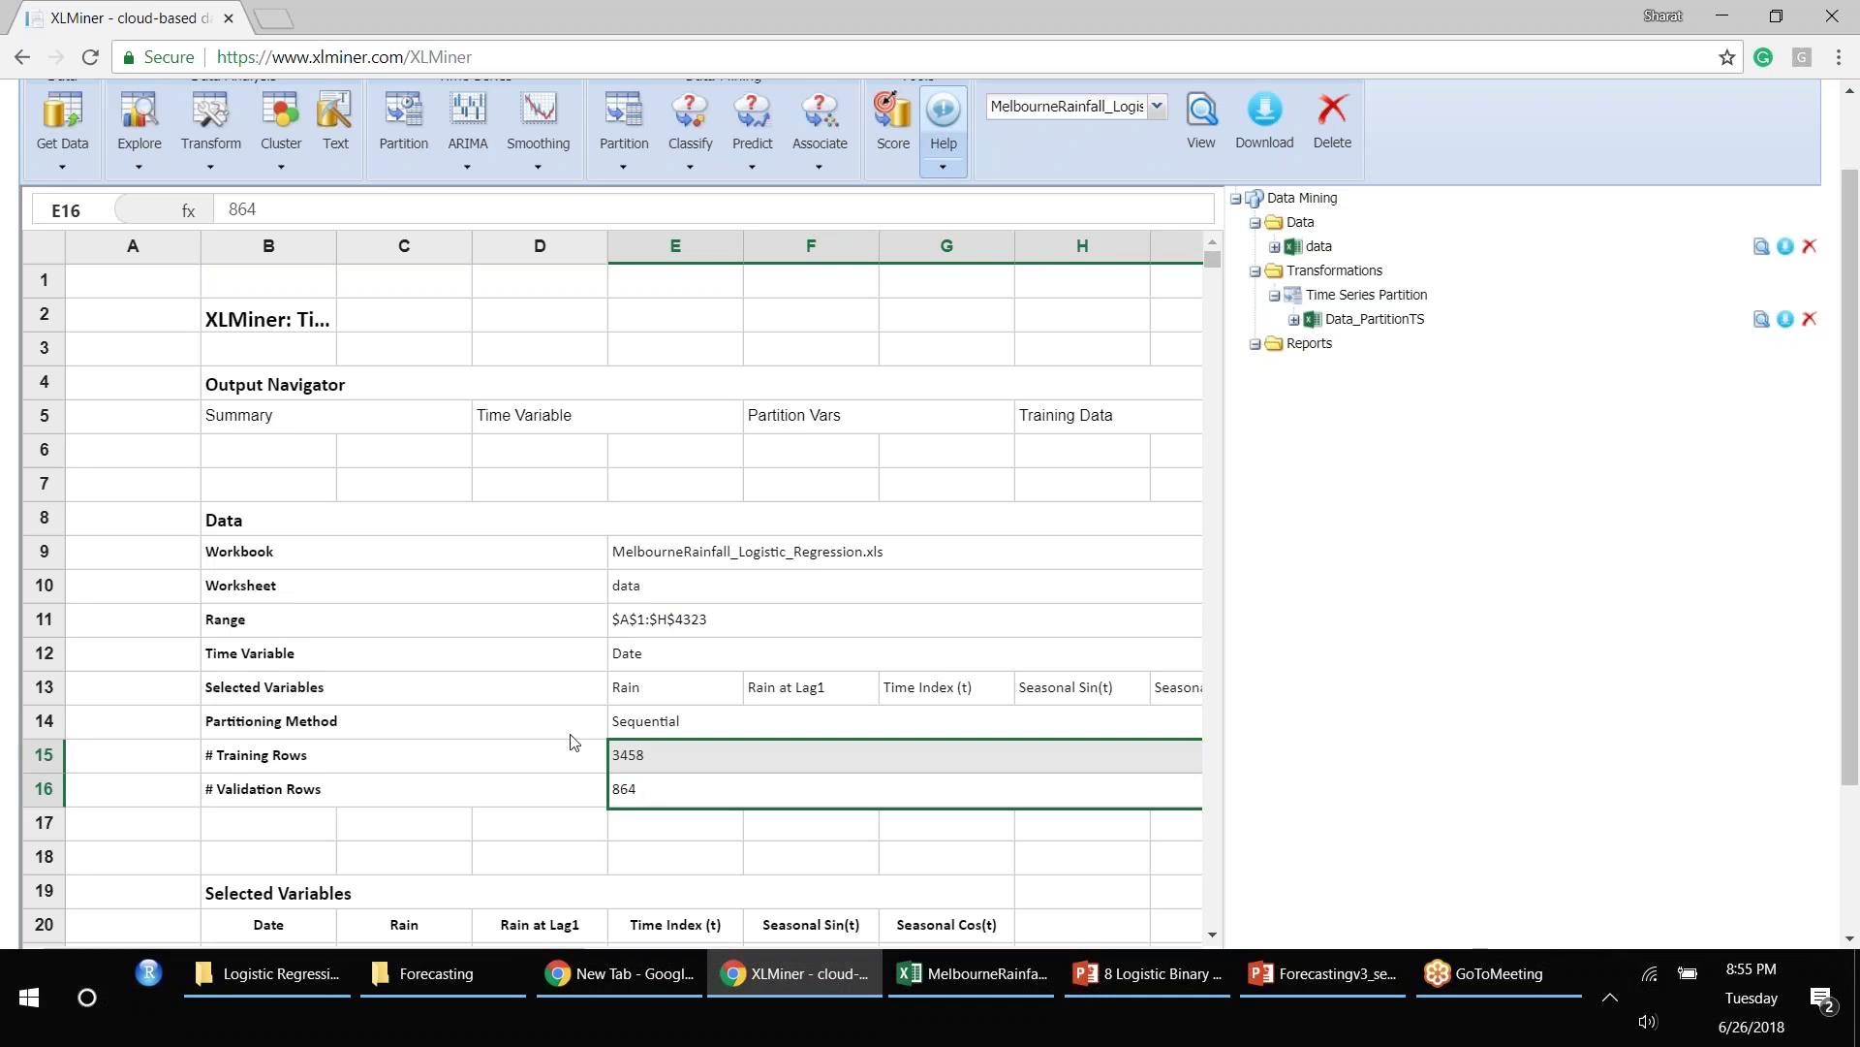
{"action": "left_click", "coordinate": [638, 756]}
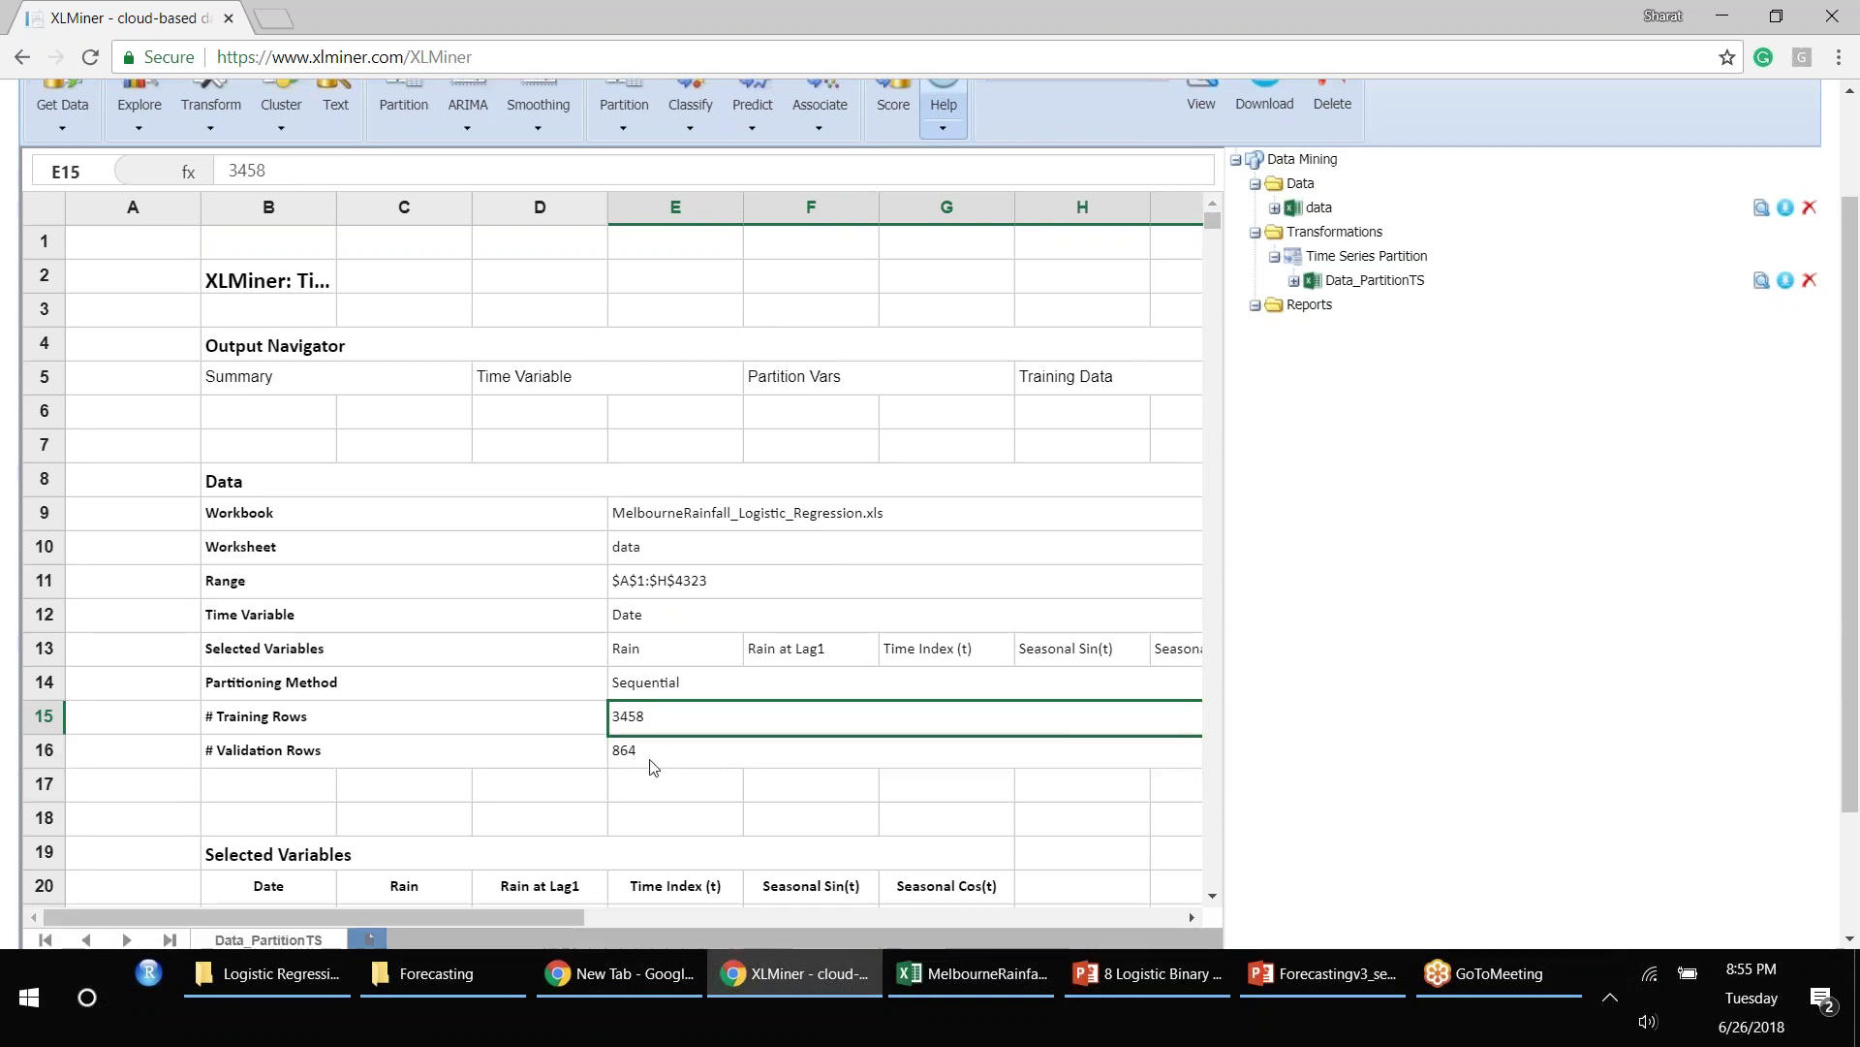
{"action": "left_click", "coordinate": [628, 762]}
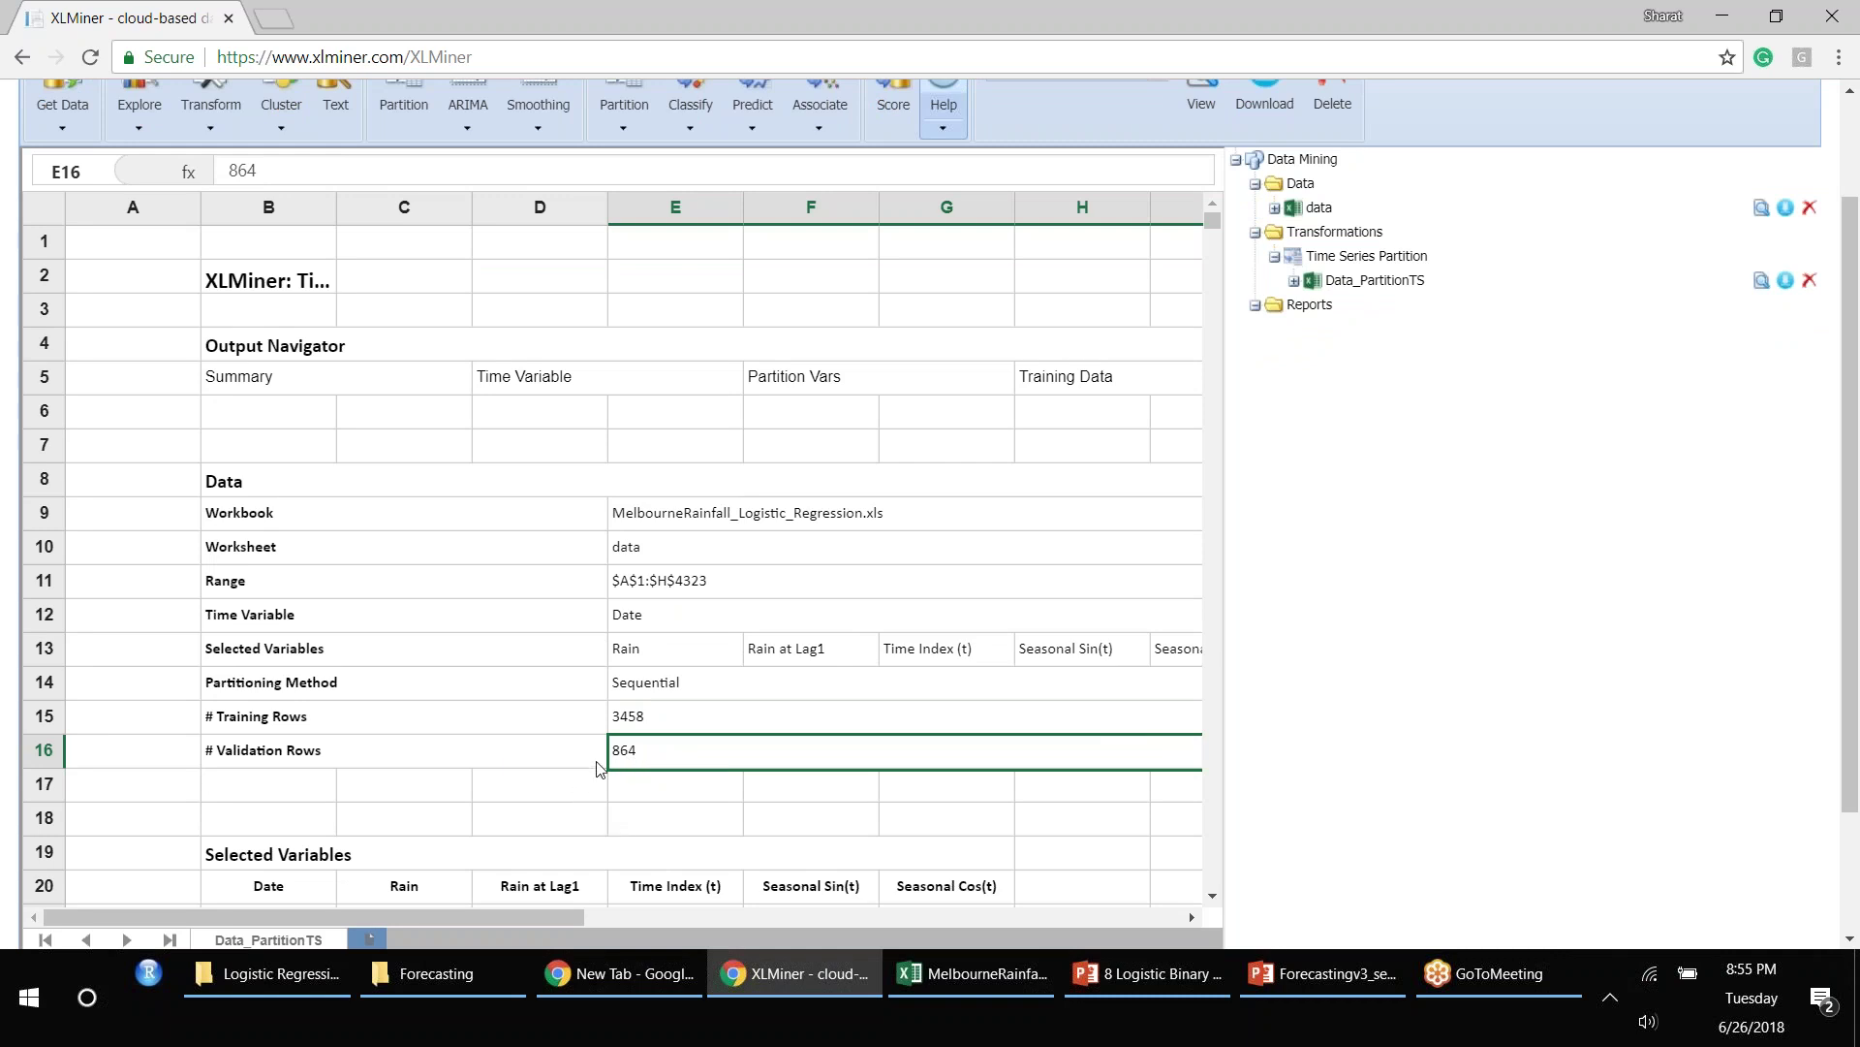
{"action": "left_click_drag", "start_coordinate": [679, 657], "coordinate": [1093, 654]}
{"action": "left_click_drag", "start_coordinate": [597, 921], "coordinate": [331, 905]}
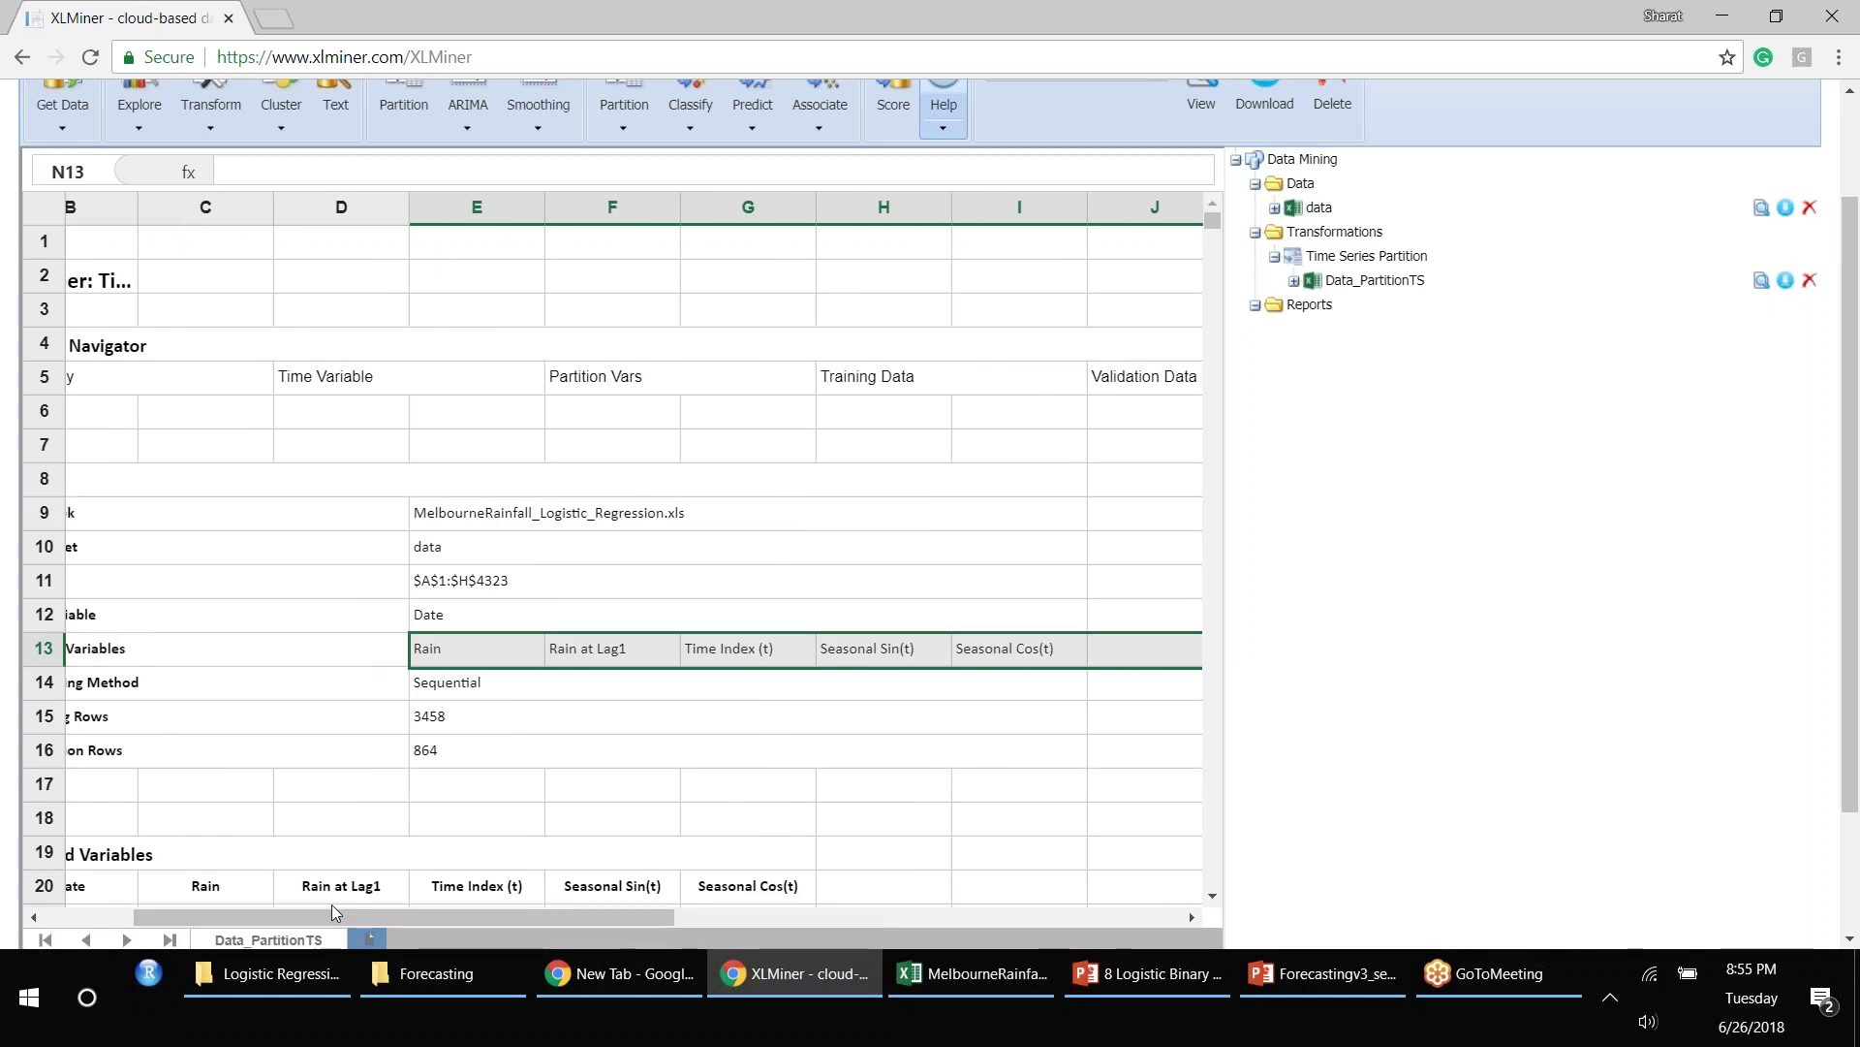
Step: Start a Logistic Regression classification with Data_PartitionTS as its data set
{"action": "left_click_drag", "start_coordinate": [1851, 397], "coordinate": [1856, 295]}
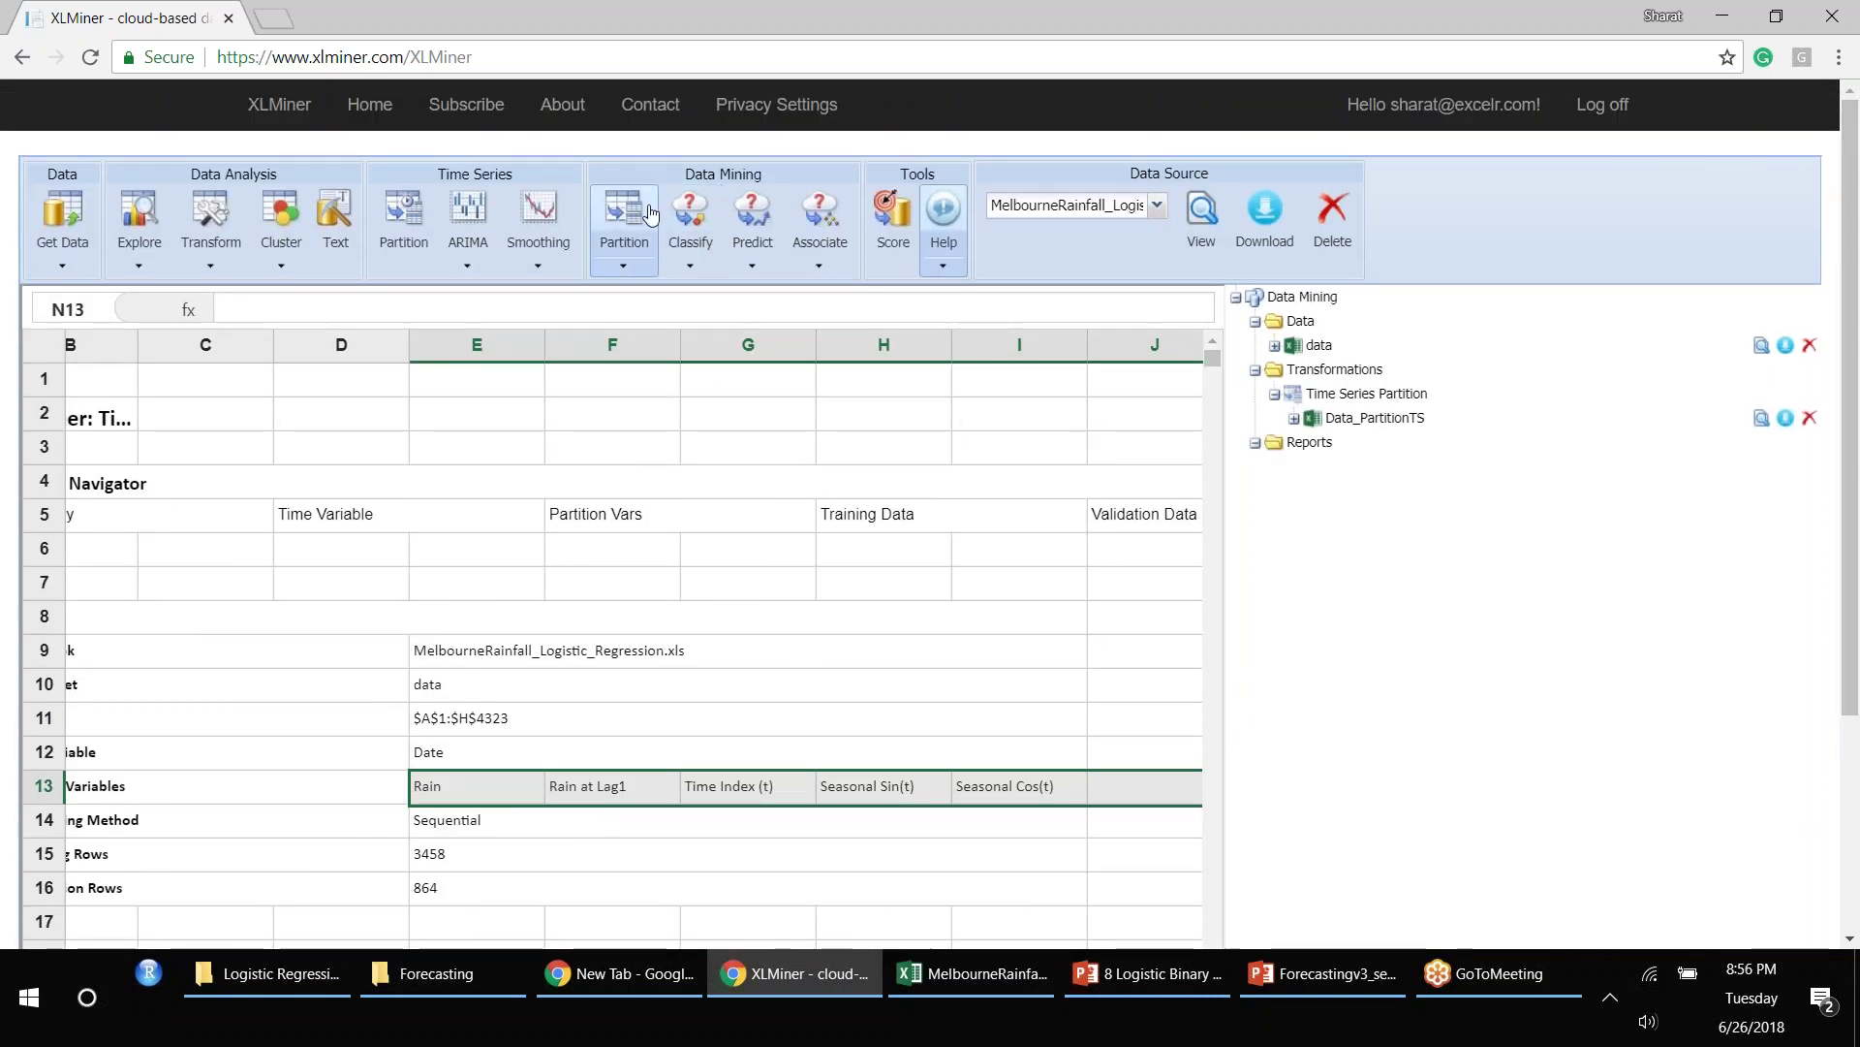
{"action": "left_click", "coordinate": [686, 277]}
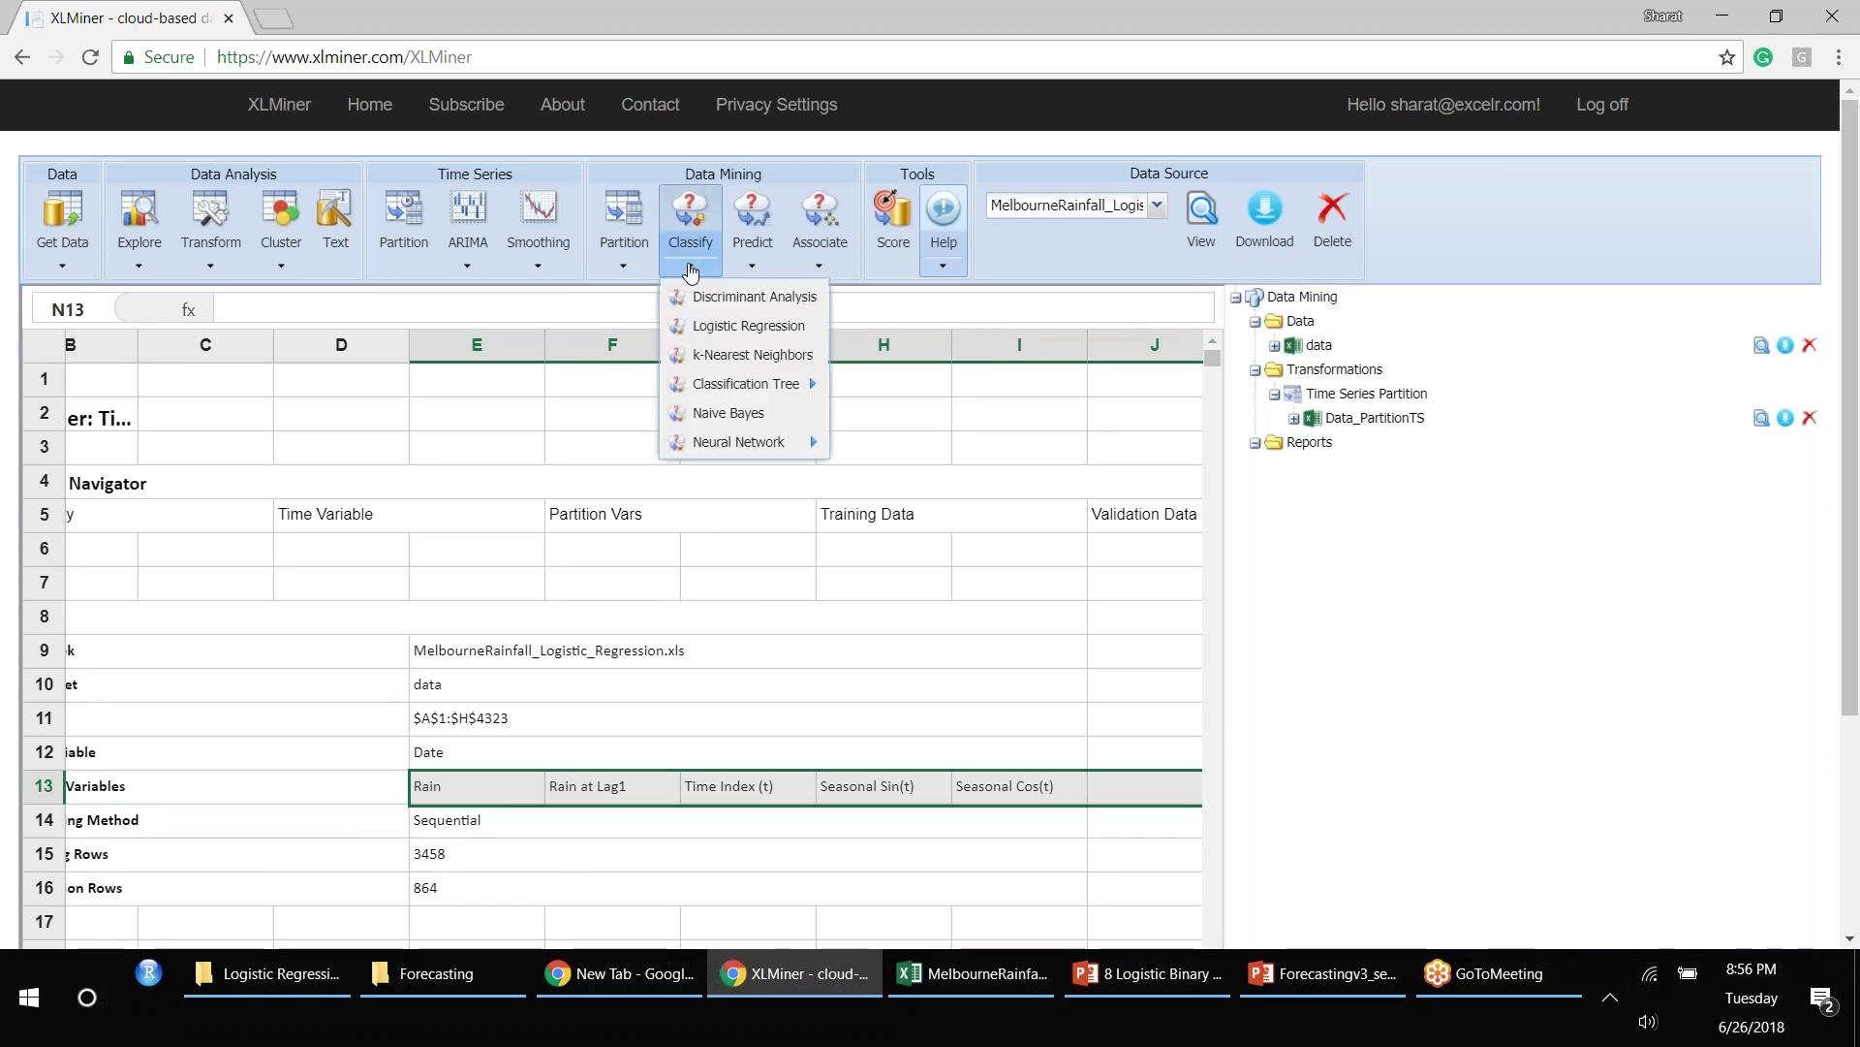
{"action": "left_click", "coordinate": [758, 327]}
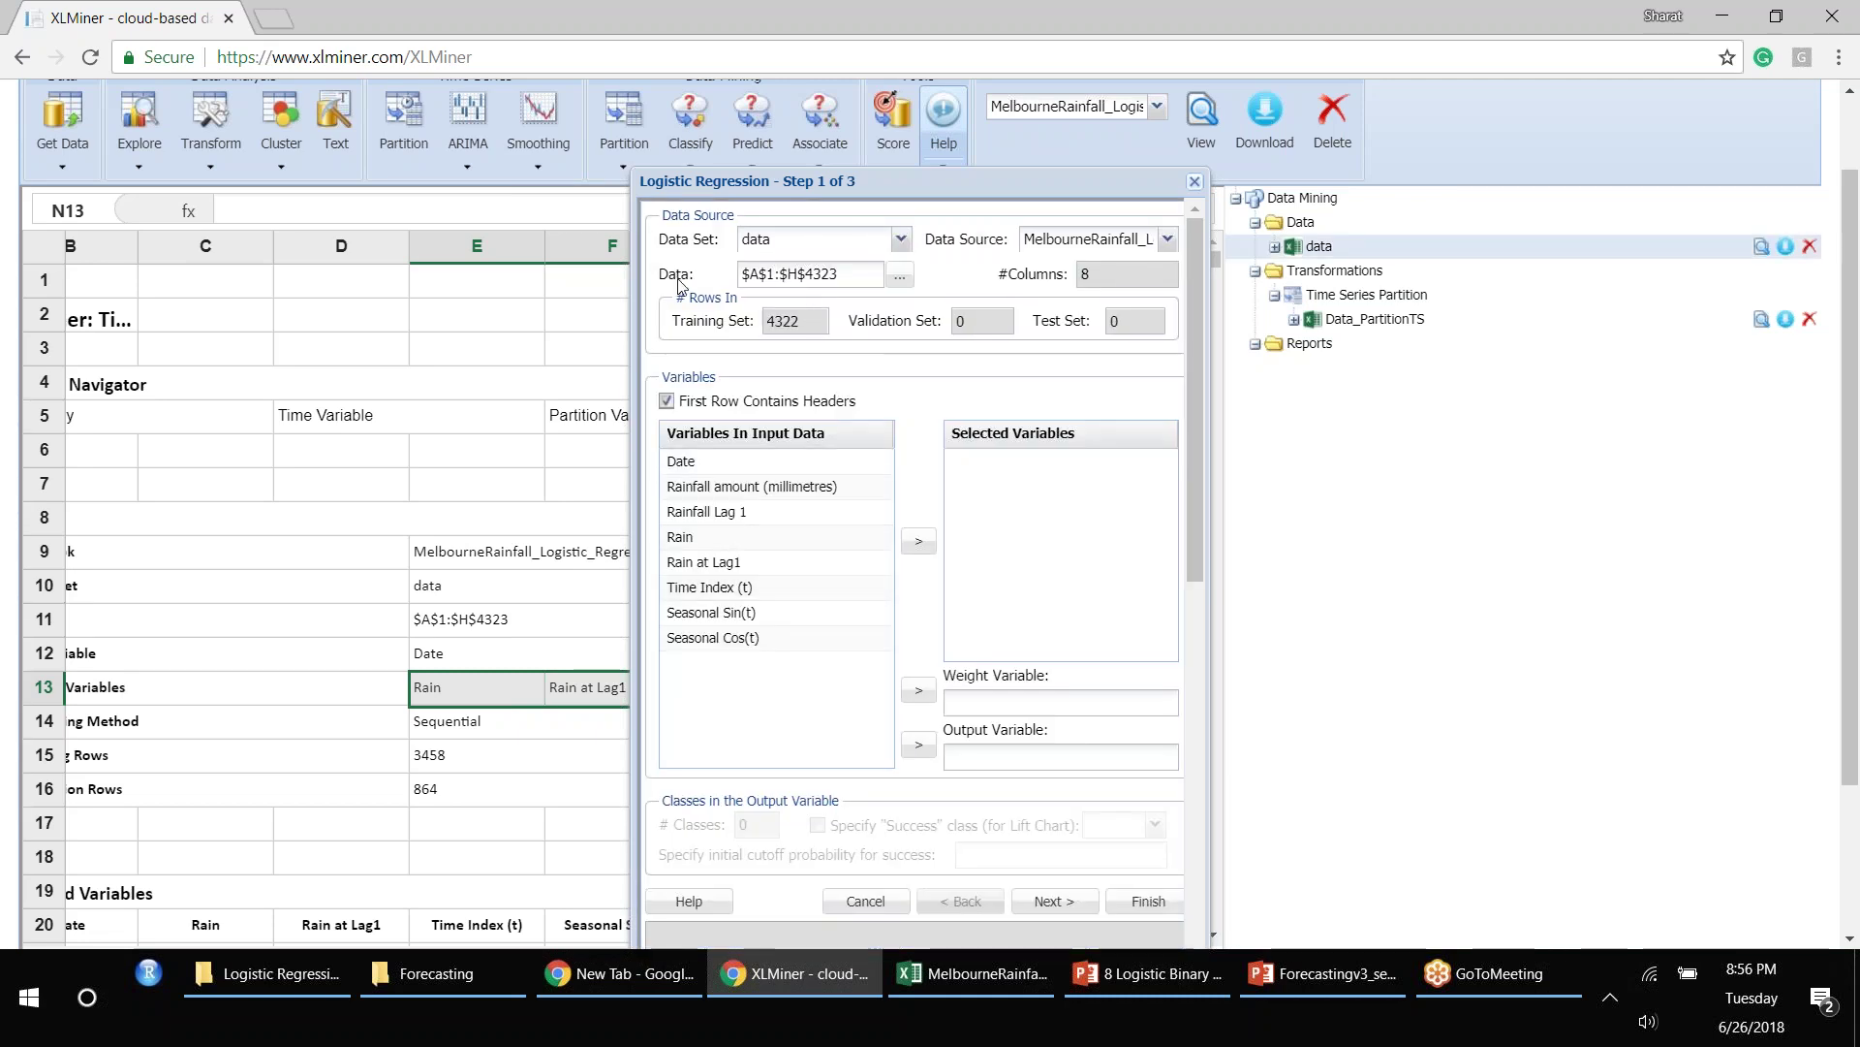
{"action": "left_click", "coordinate": [899, 240]}
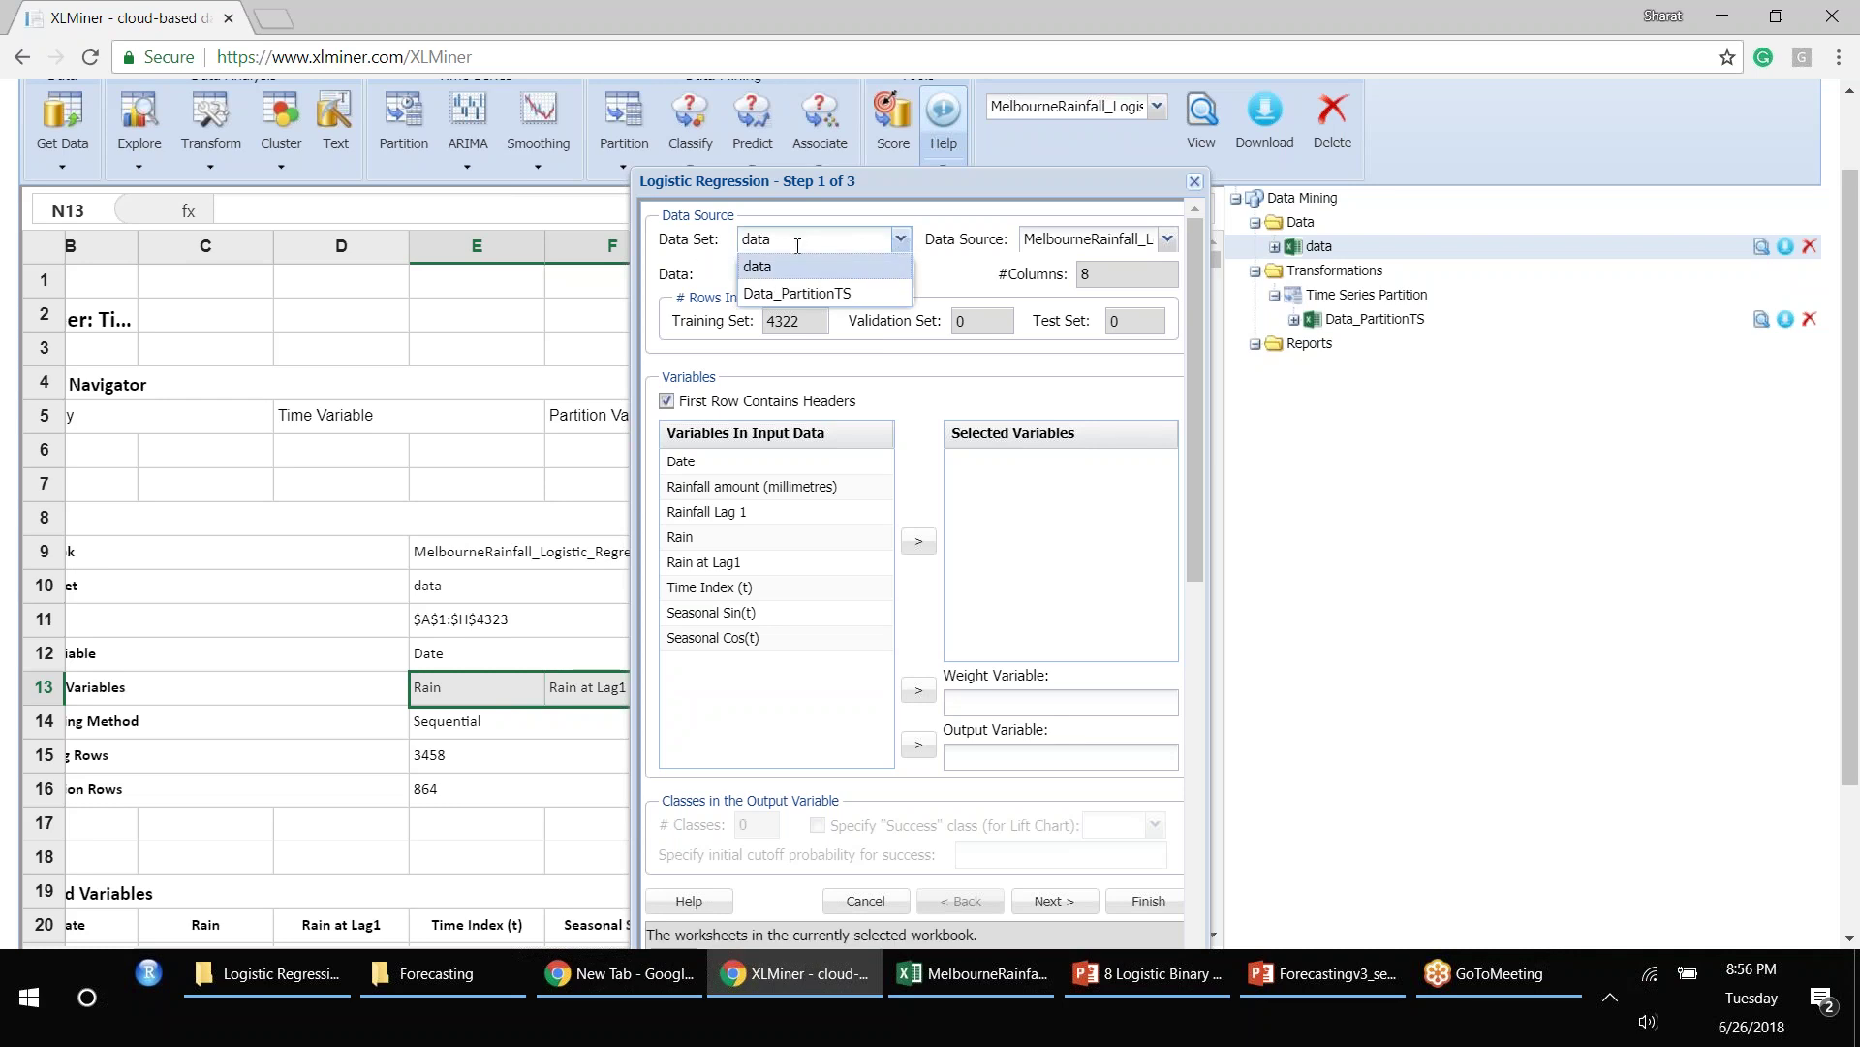
{"action": "left_click", "coordinate": [828, 297]}
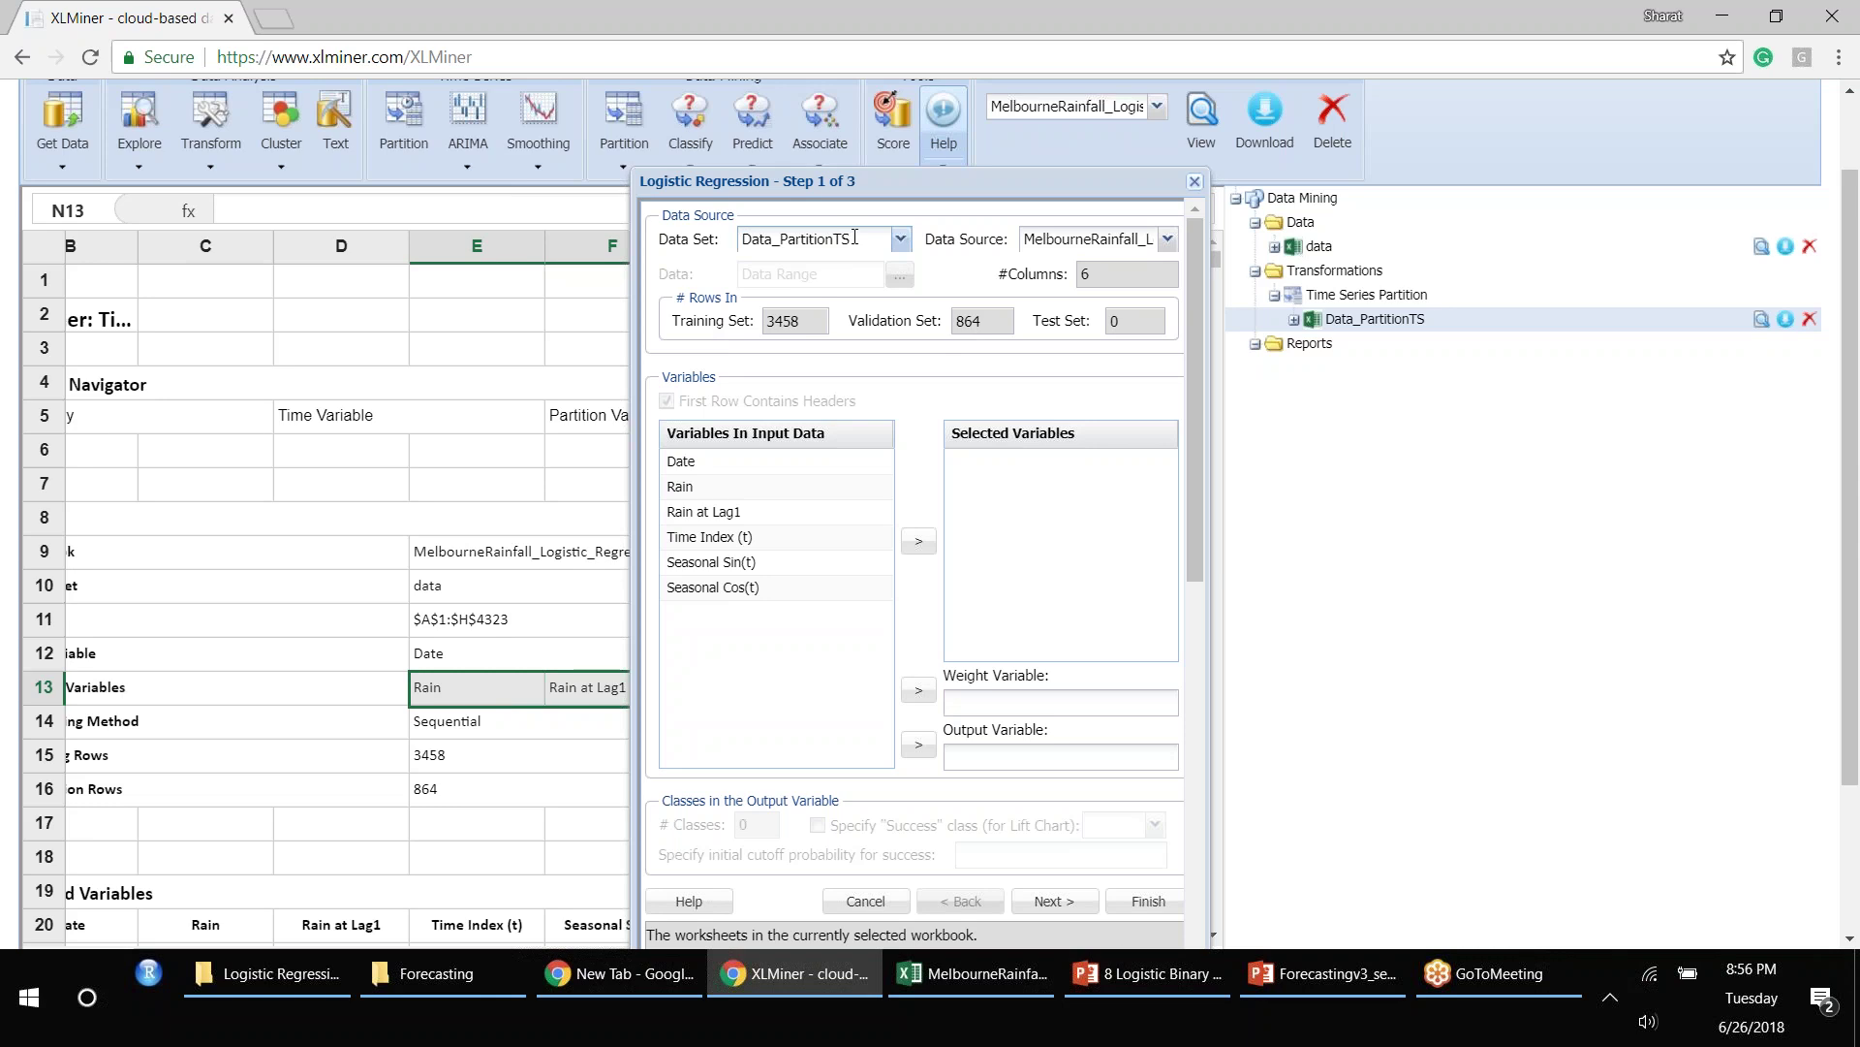
Step: Switch the regression data set to the unpartitioned data worksheet and check its training set row count
{"action": "left_click", "coordinate": [900, 239]}
{"action": "left_click", "coordinate": [824, 266]}
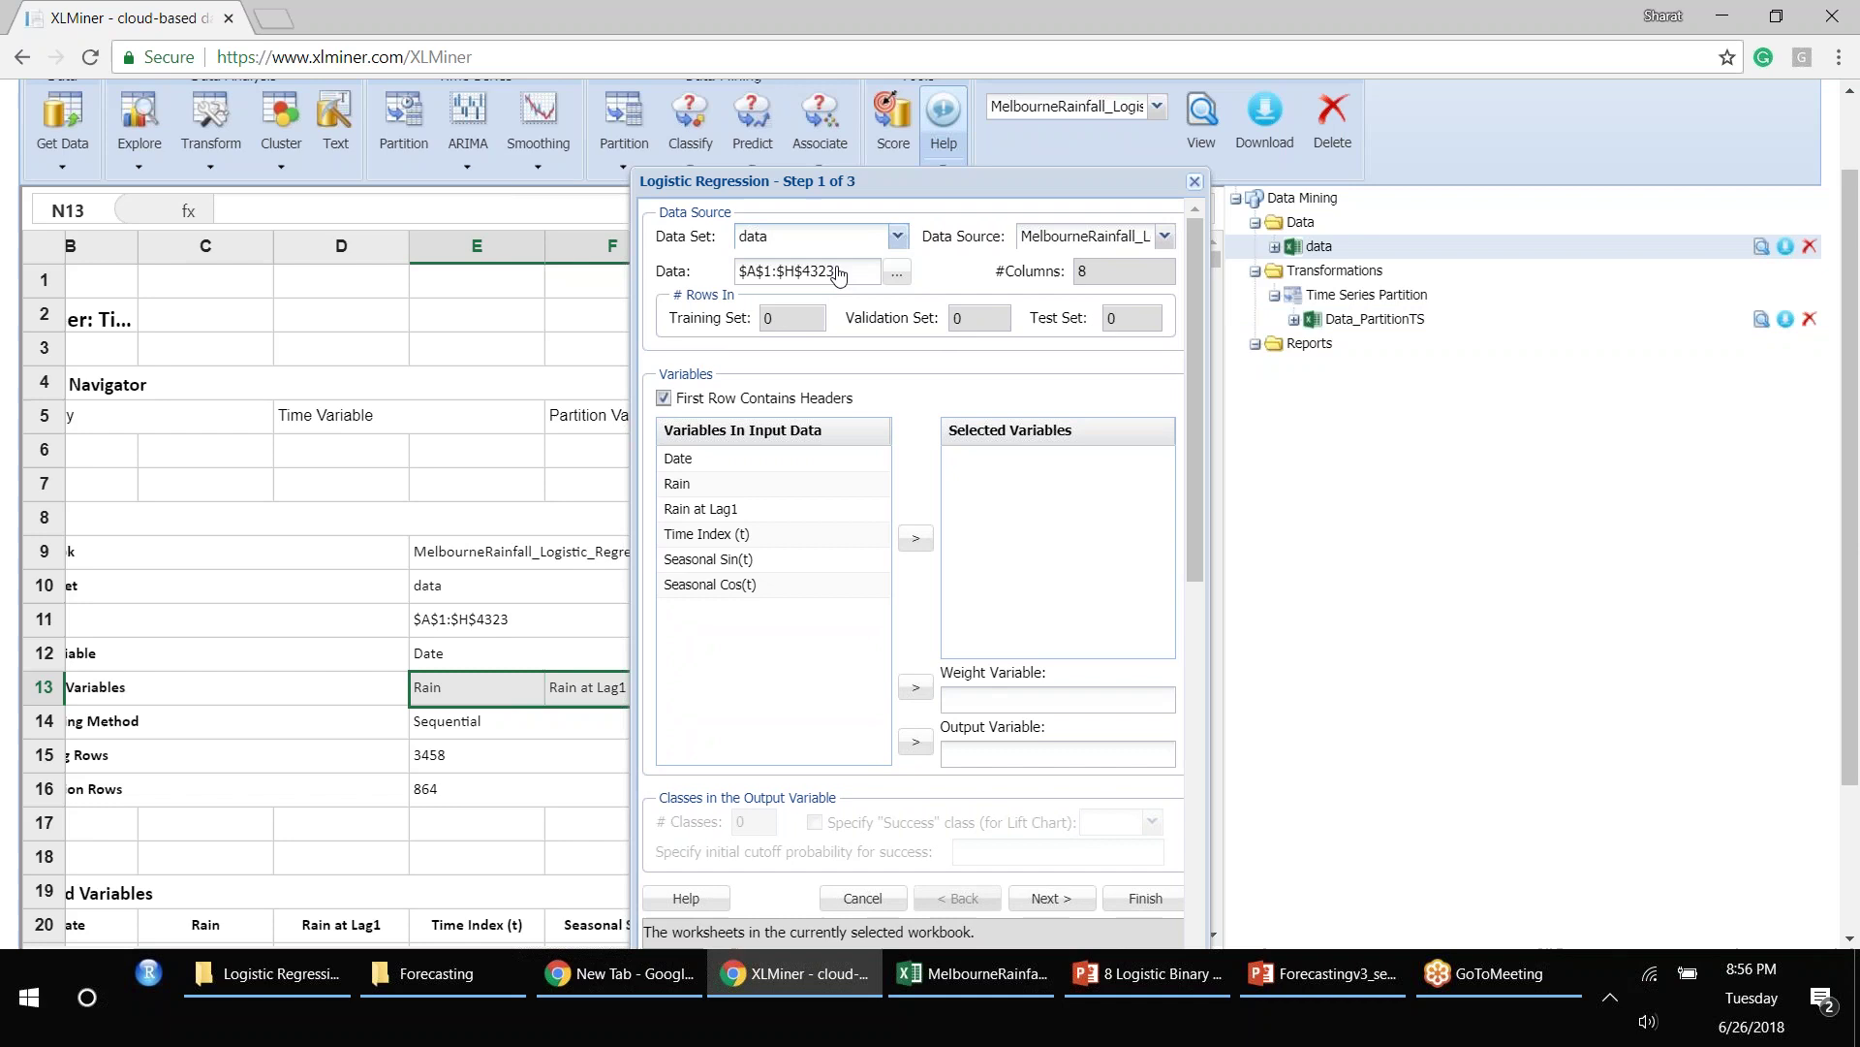
{"action": "double_click", "coordinate": [800, 320]}
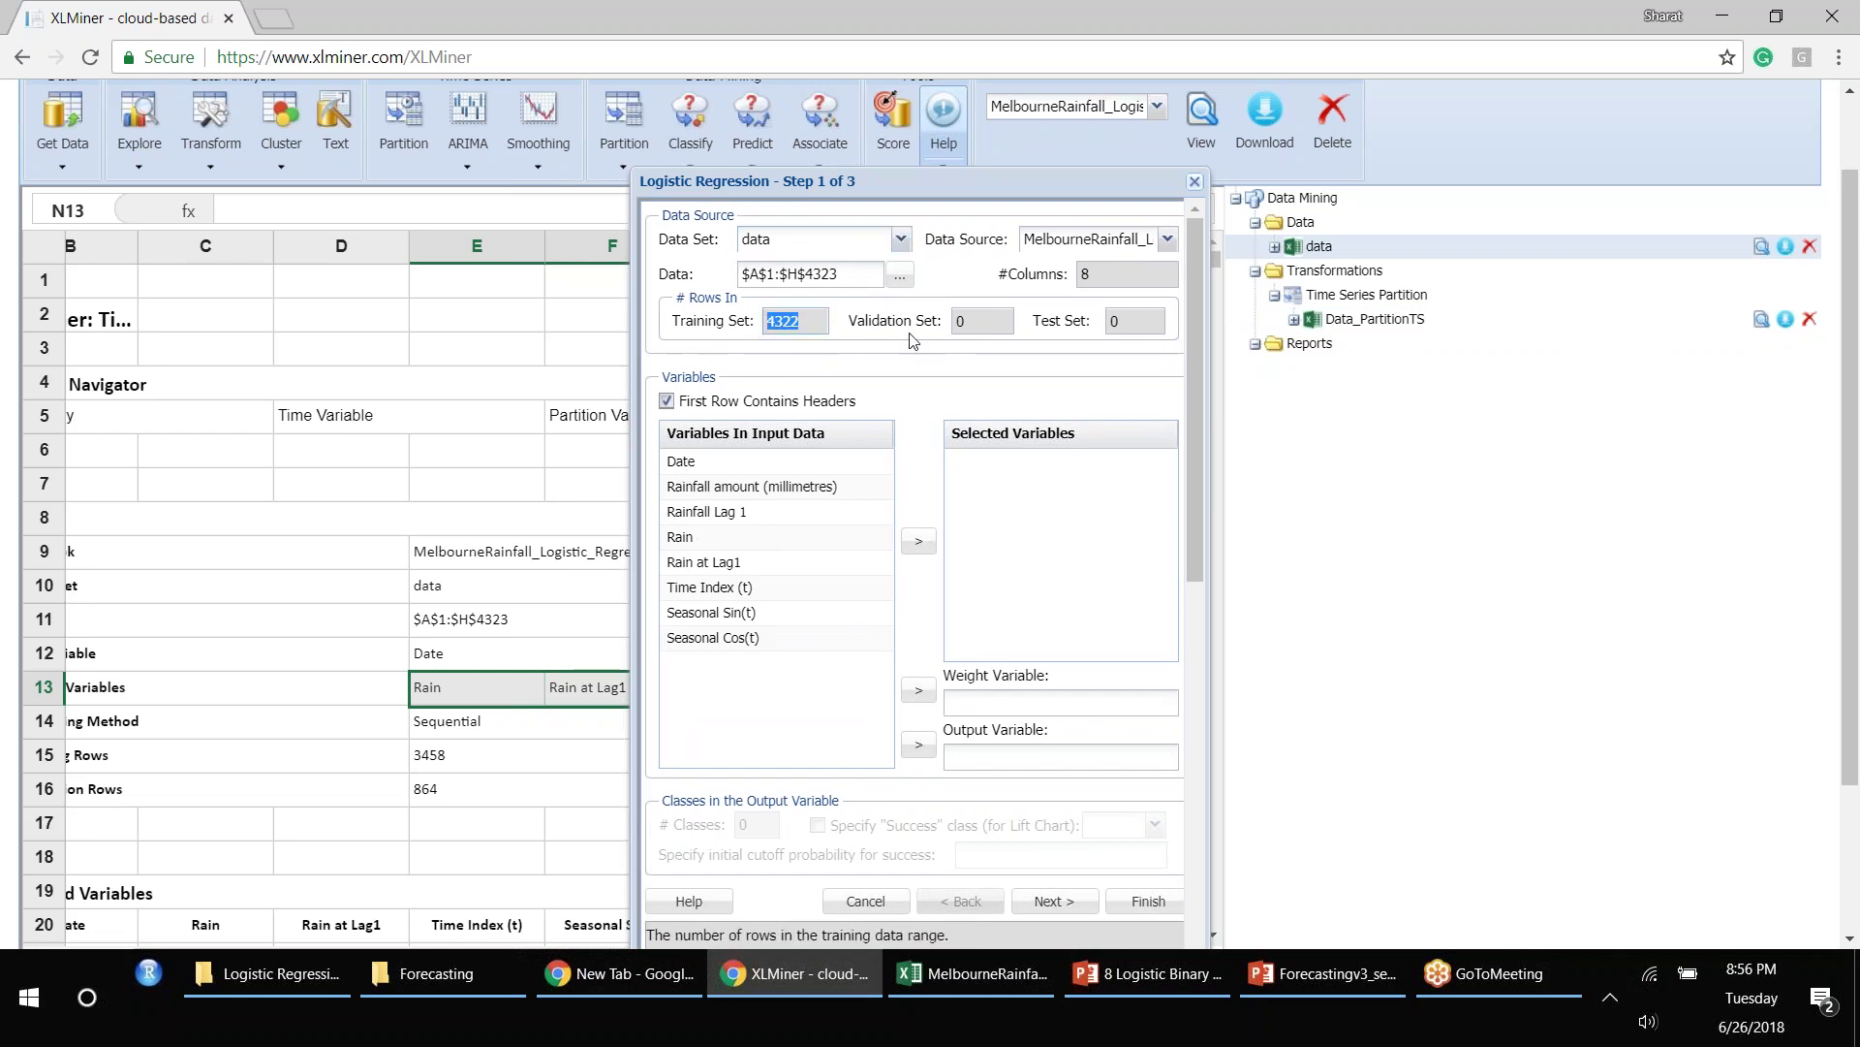
Step: Select Data_PartitionTS as the regression data set and assign Rain as the output variable
{"action": "left_click", "coordinate": [900, 238]}
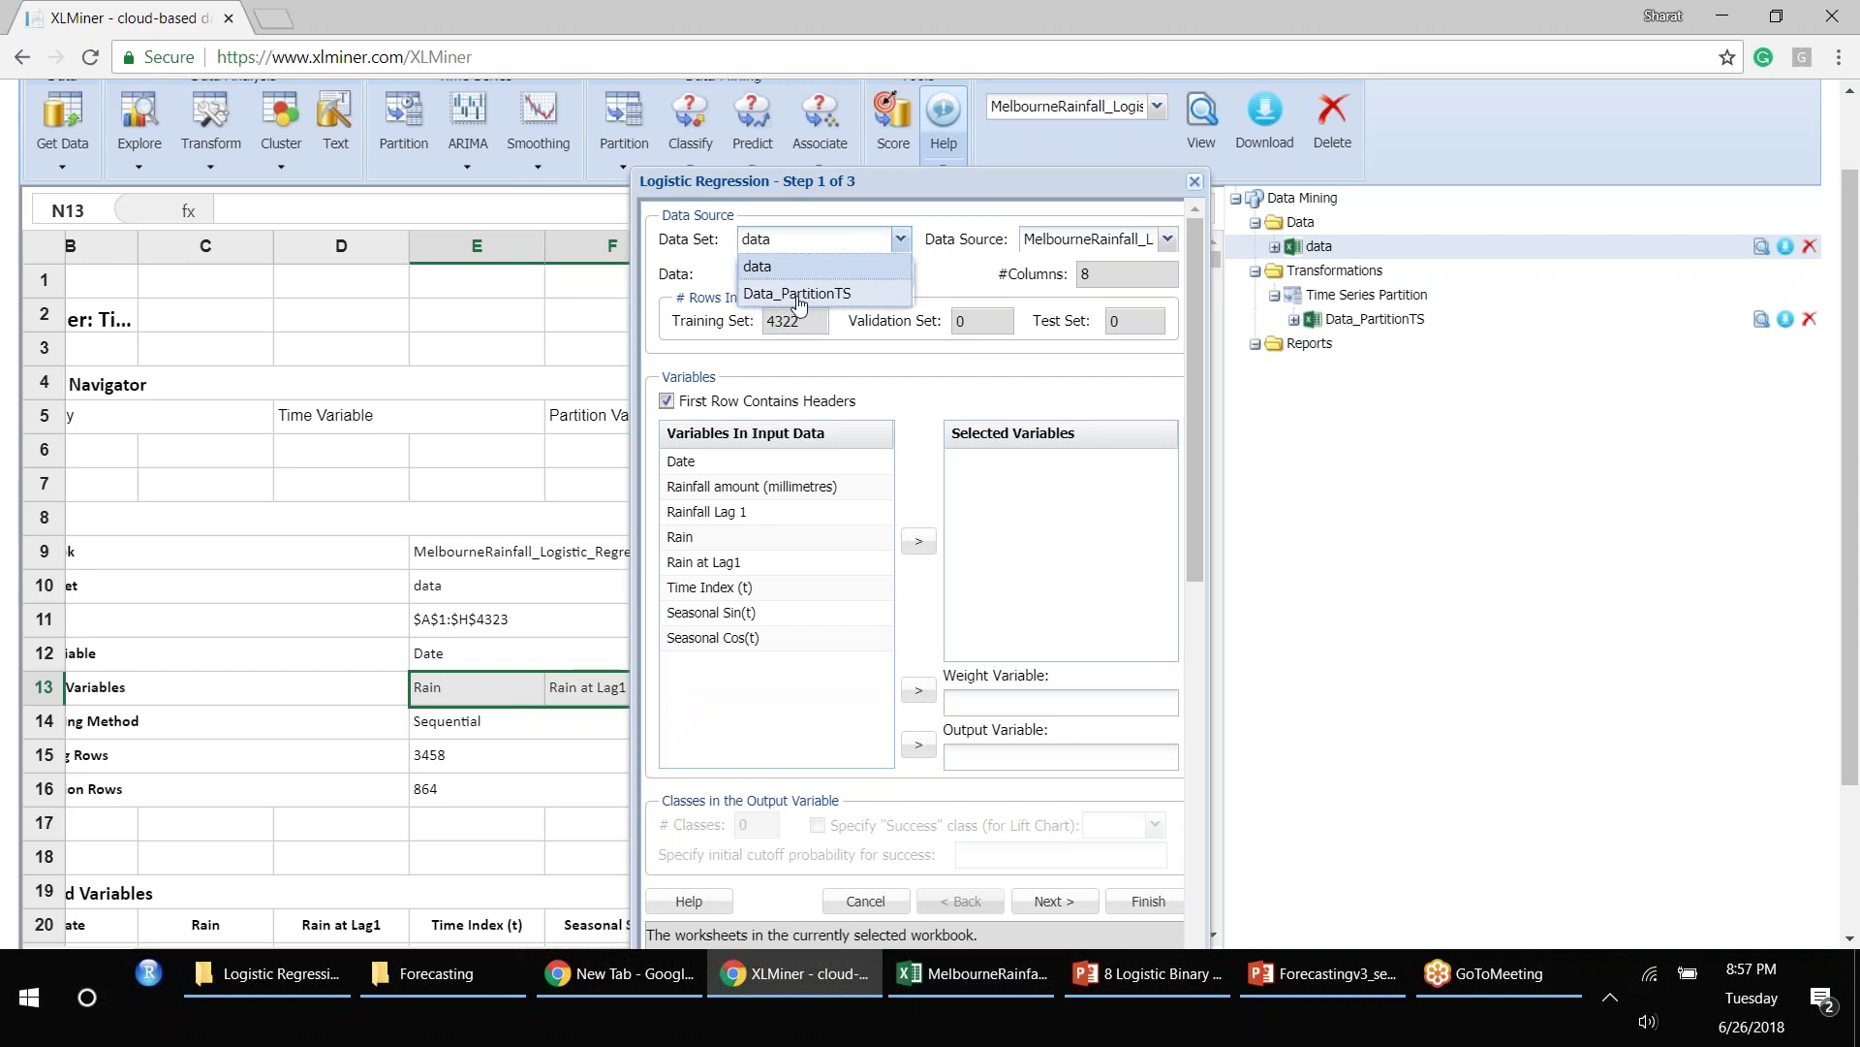
{"action": "left_click", "coordinate": [775, 293]}
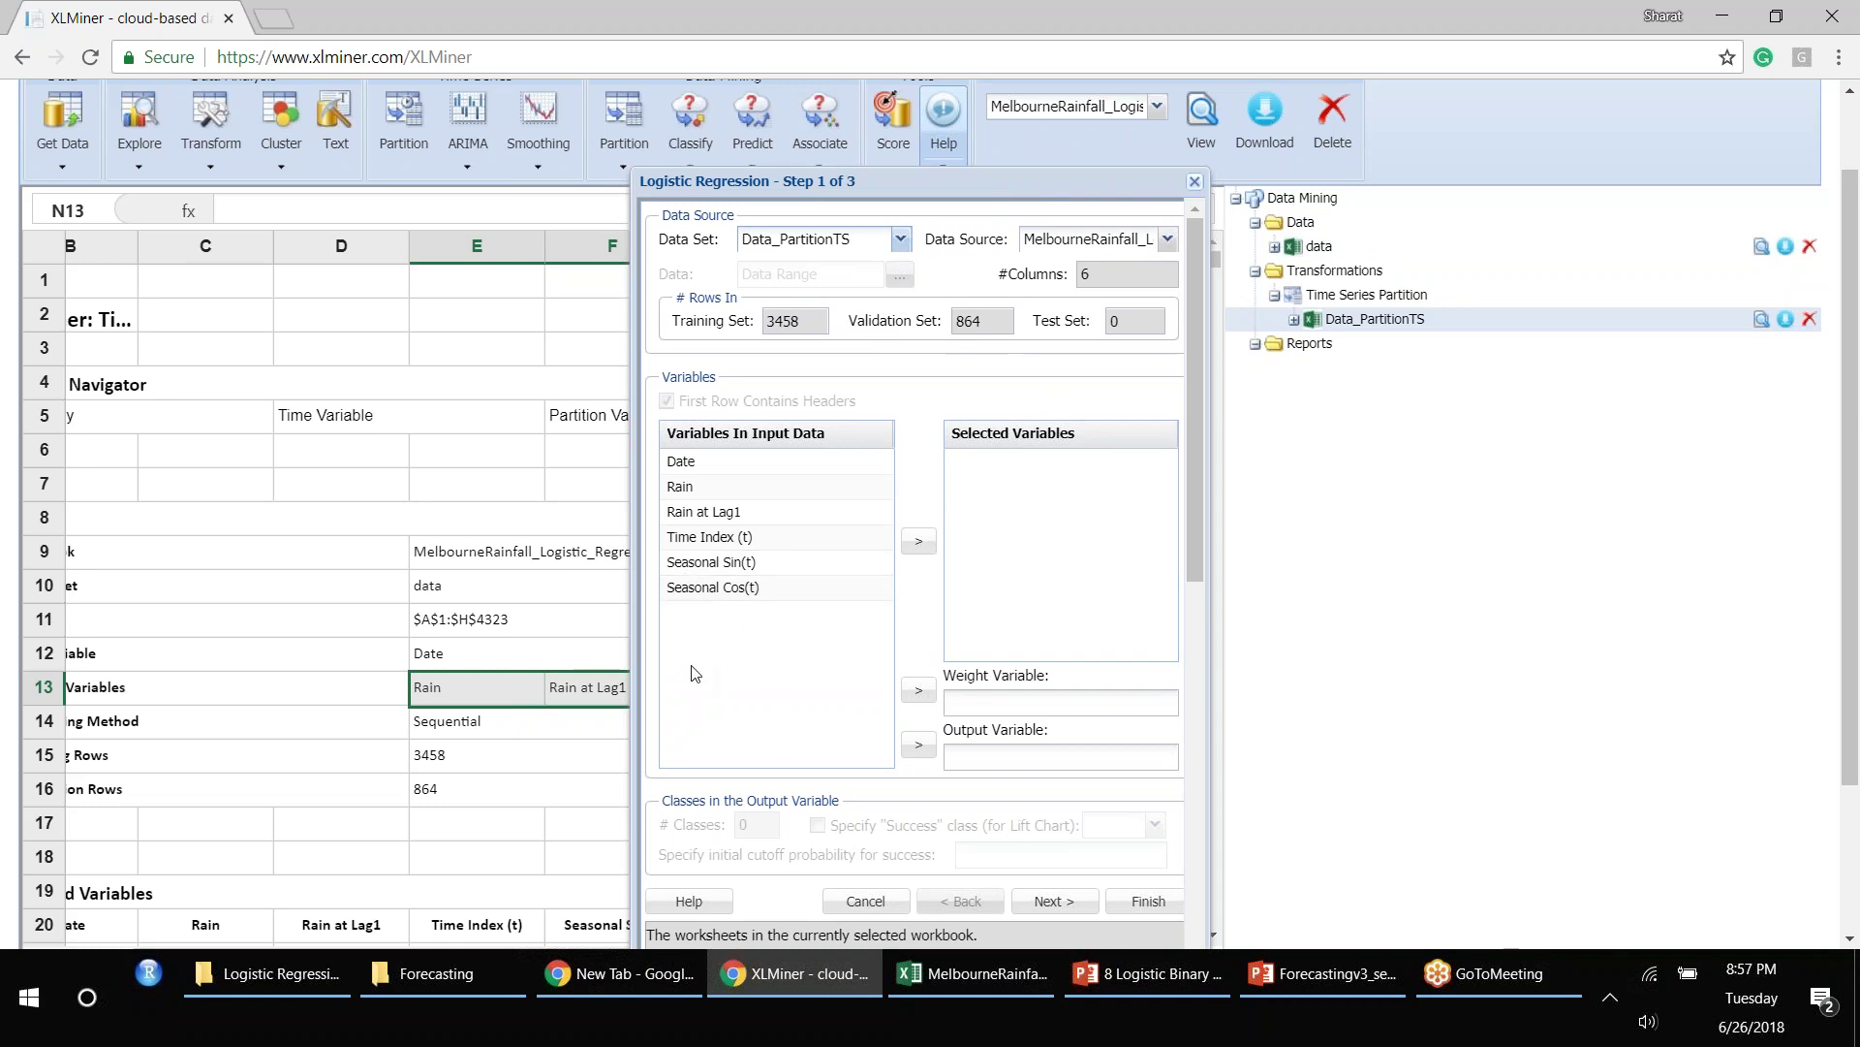
{"action": "left_click", "coordinate": [708, 490]}
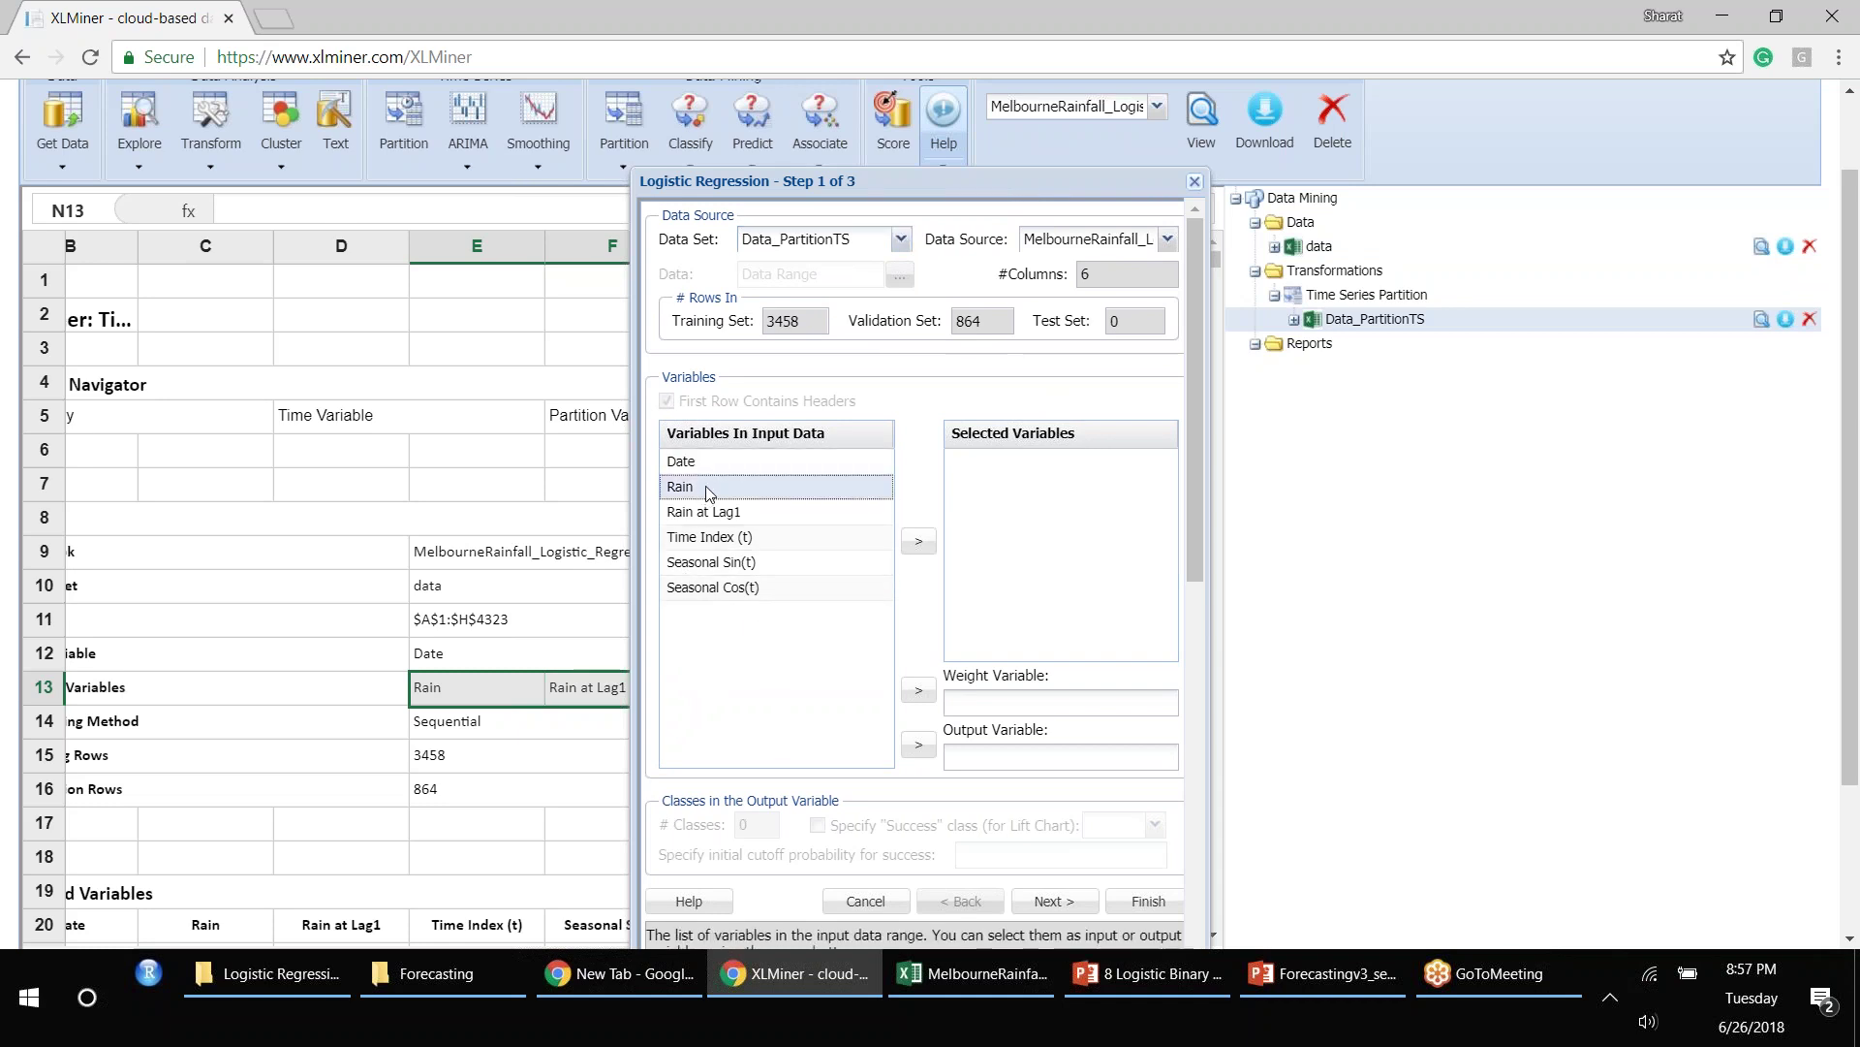
{"action": "left_click", "coordinate": [919, 745]}
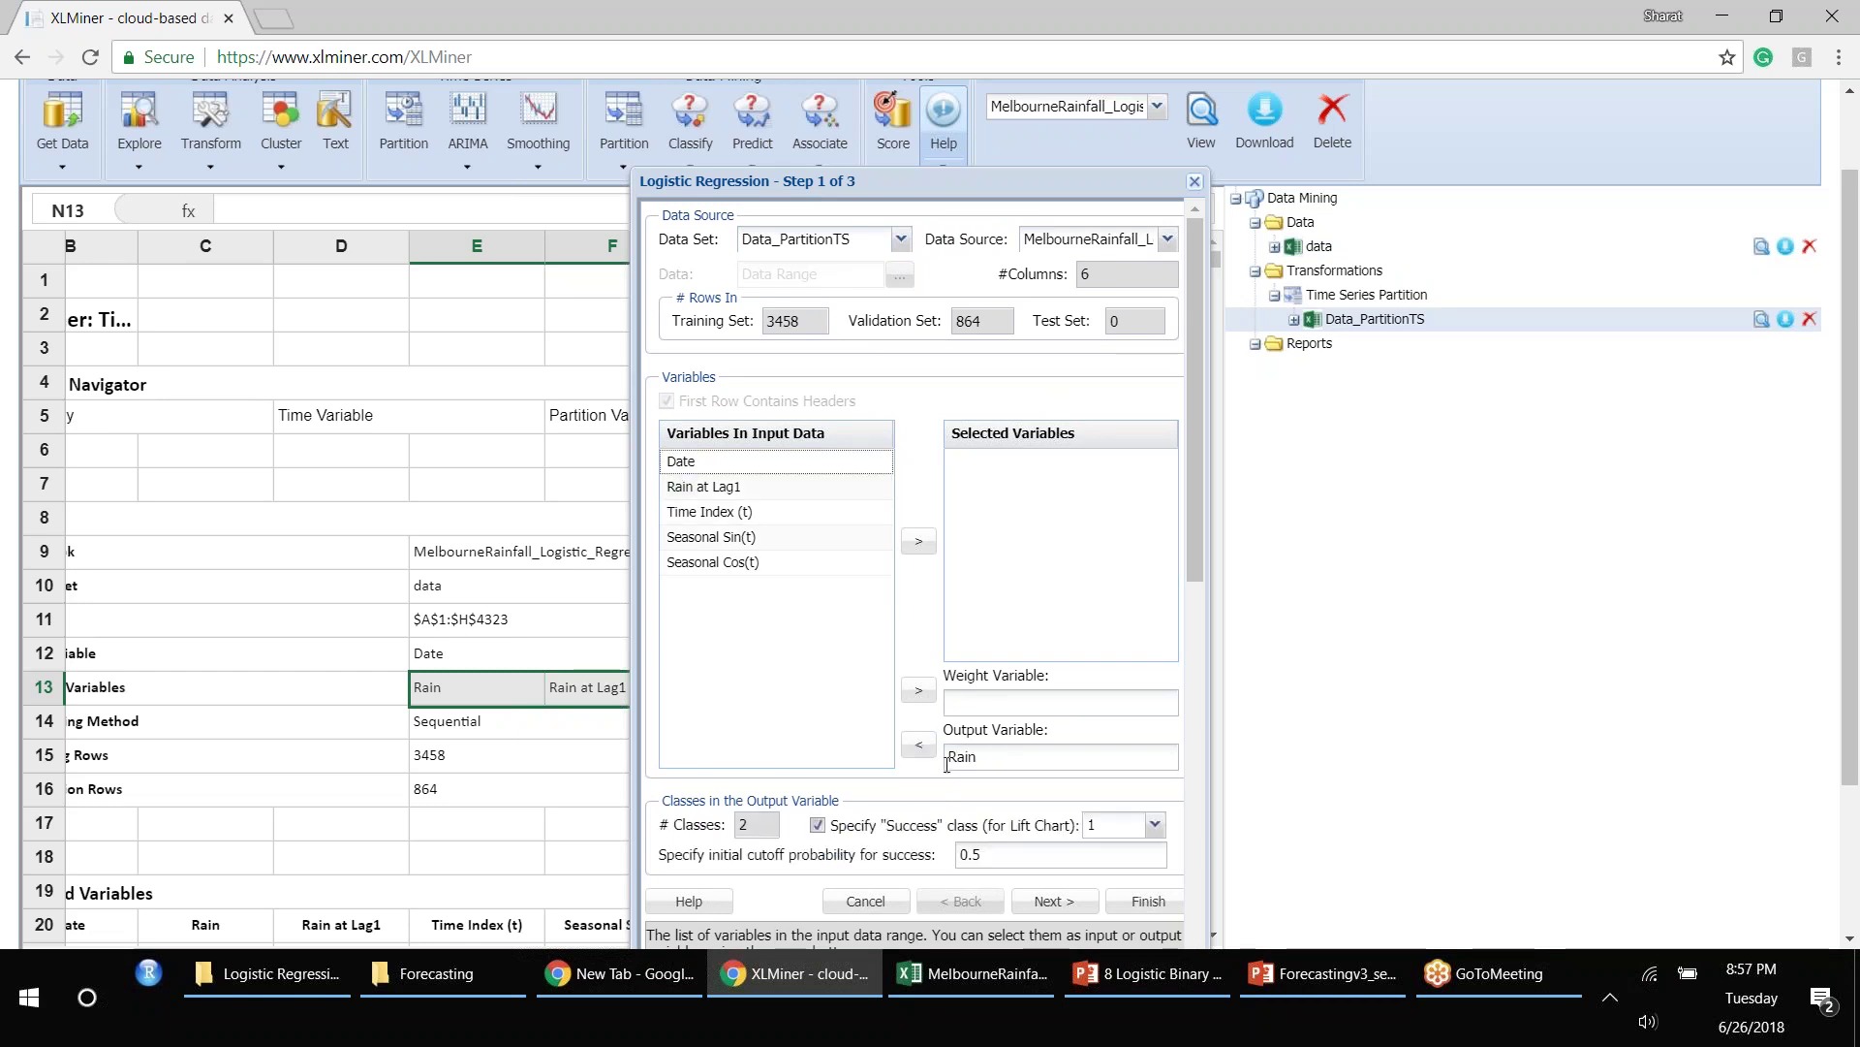
Step: Switch to the 8 Logistic Binary Forecast presentation in PowerPoint and show slide 13, the Melbourne rainfall regression model, full screen
{"action": "left_click", "coordinate": [1134, 974]}
{"action": "key", "text": "Page_Up"}
{"action": "key", "text": "Page_Up"}
{"action": "key", "text": "Page_Up"}
{"action": "key", "text": "Page_Up"}
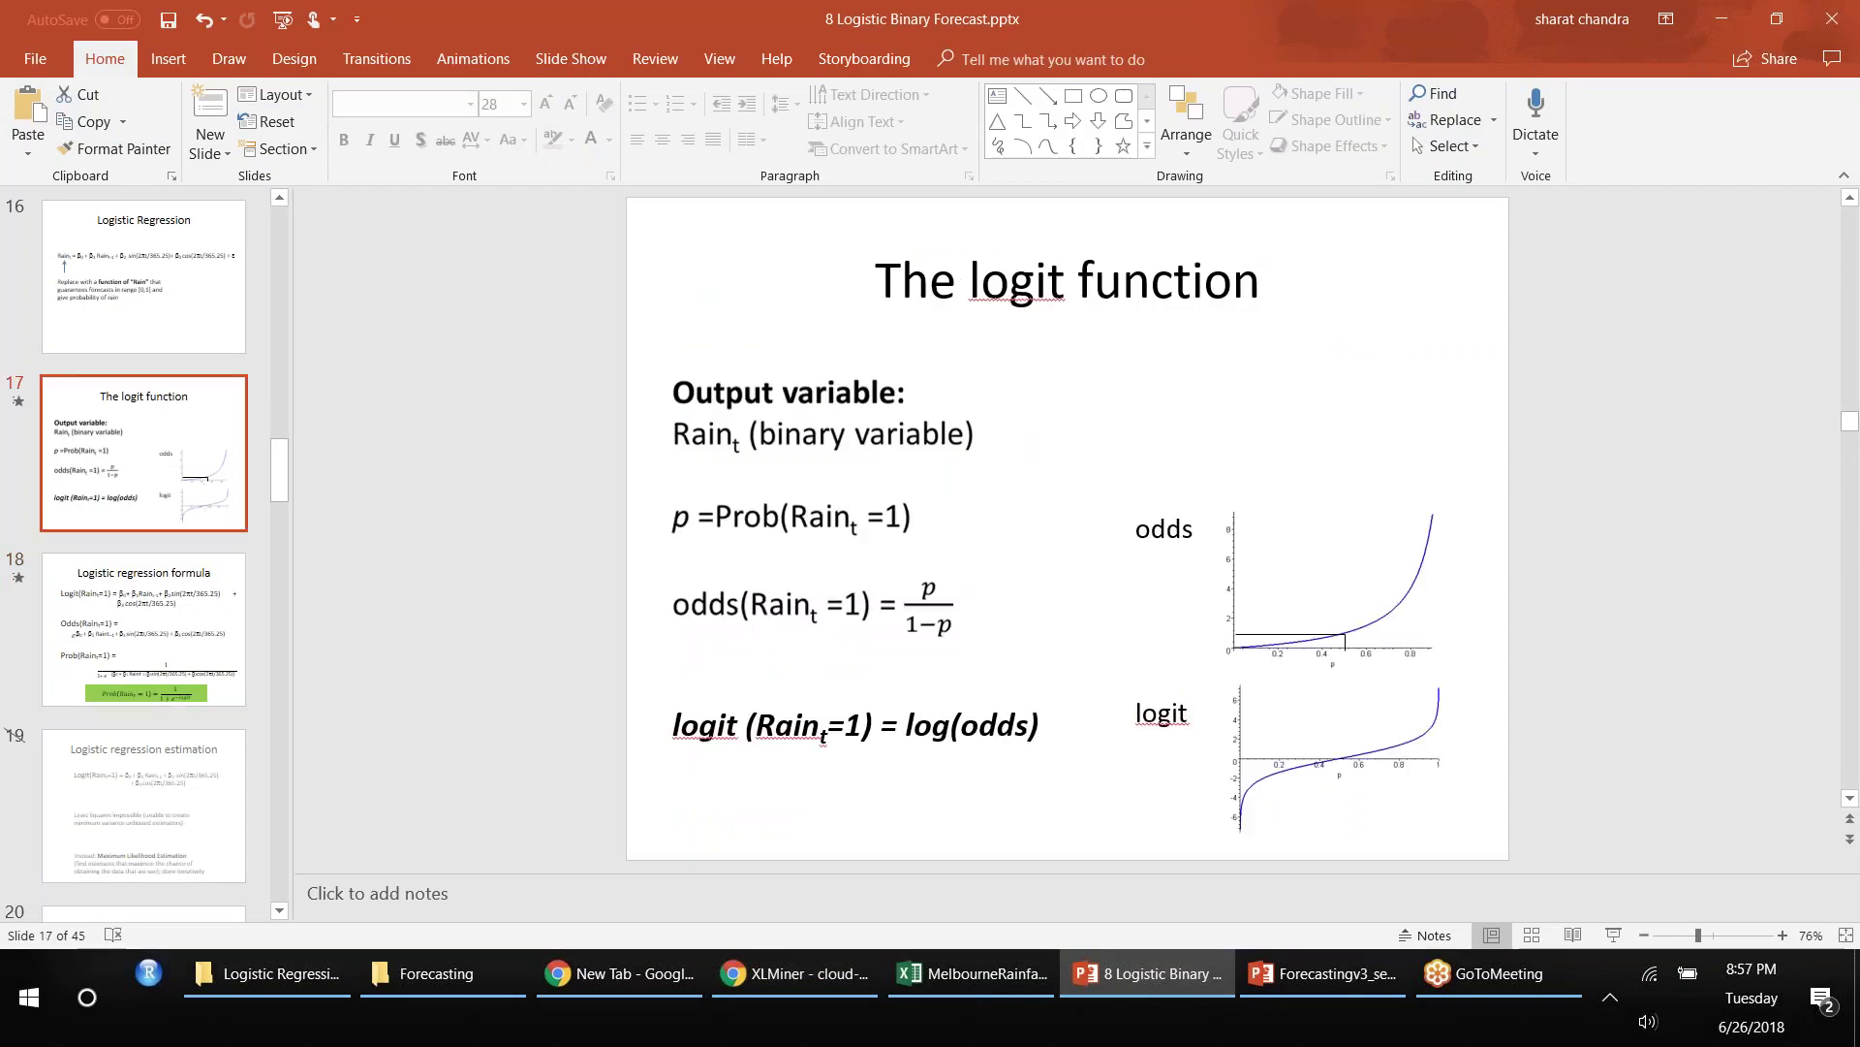
{"action": "key", "text": "Page_Up"}
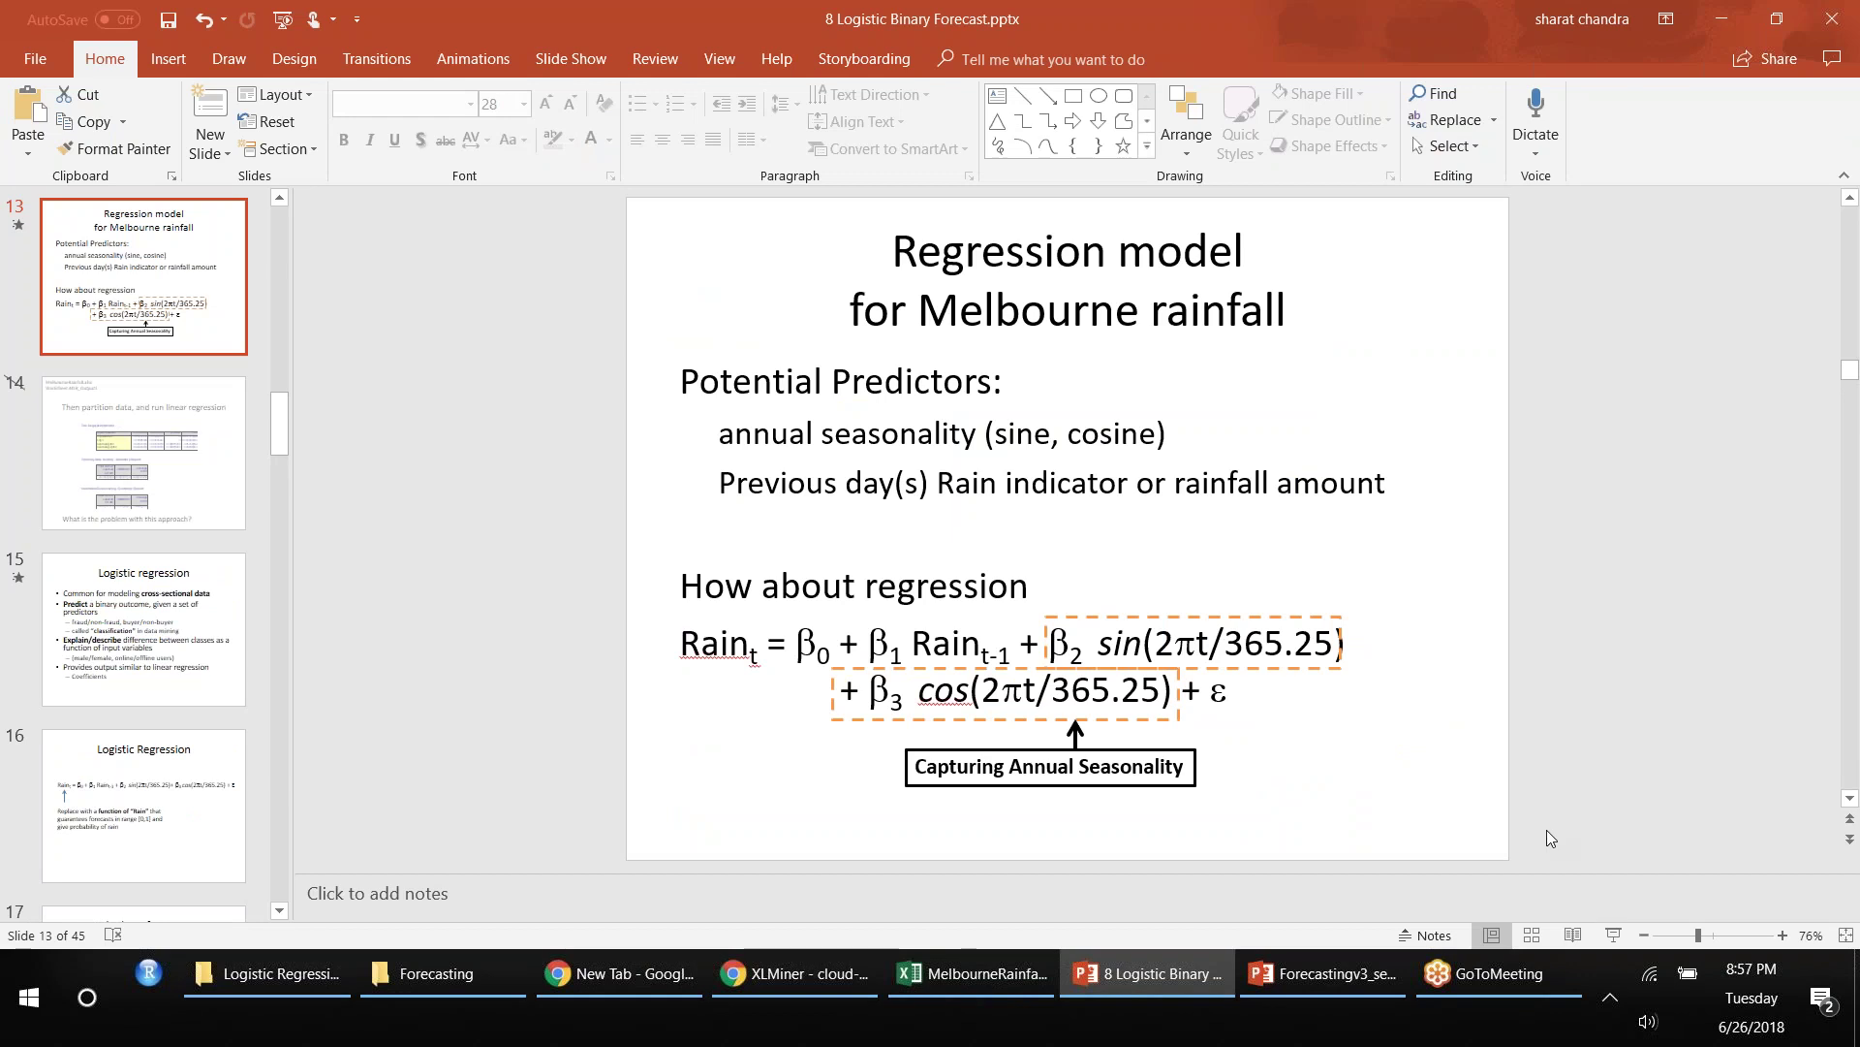
{"action": "left_click", "coordinate": [1616, 935]}
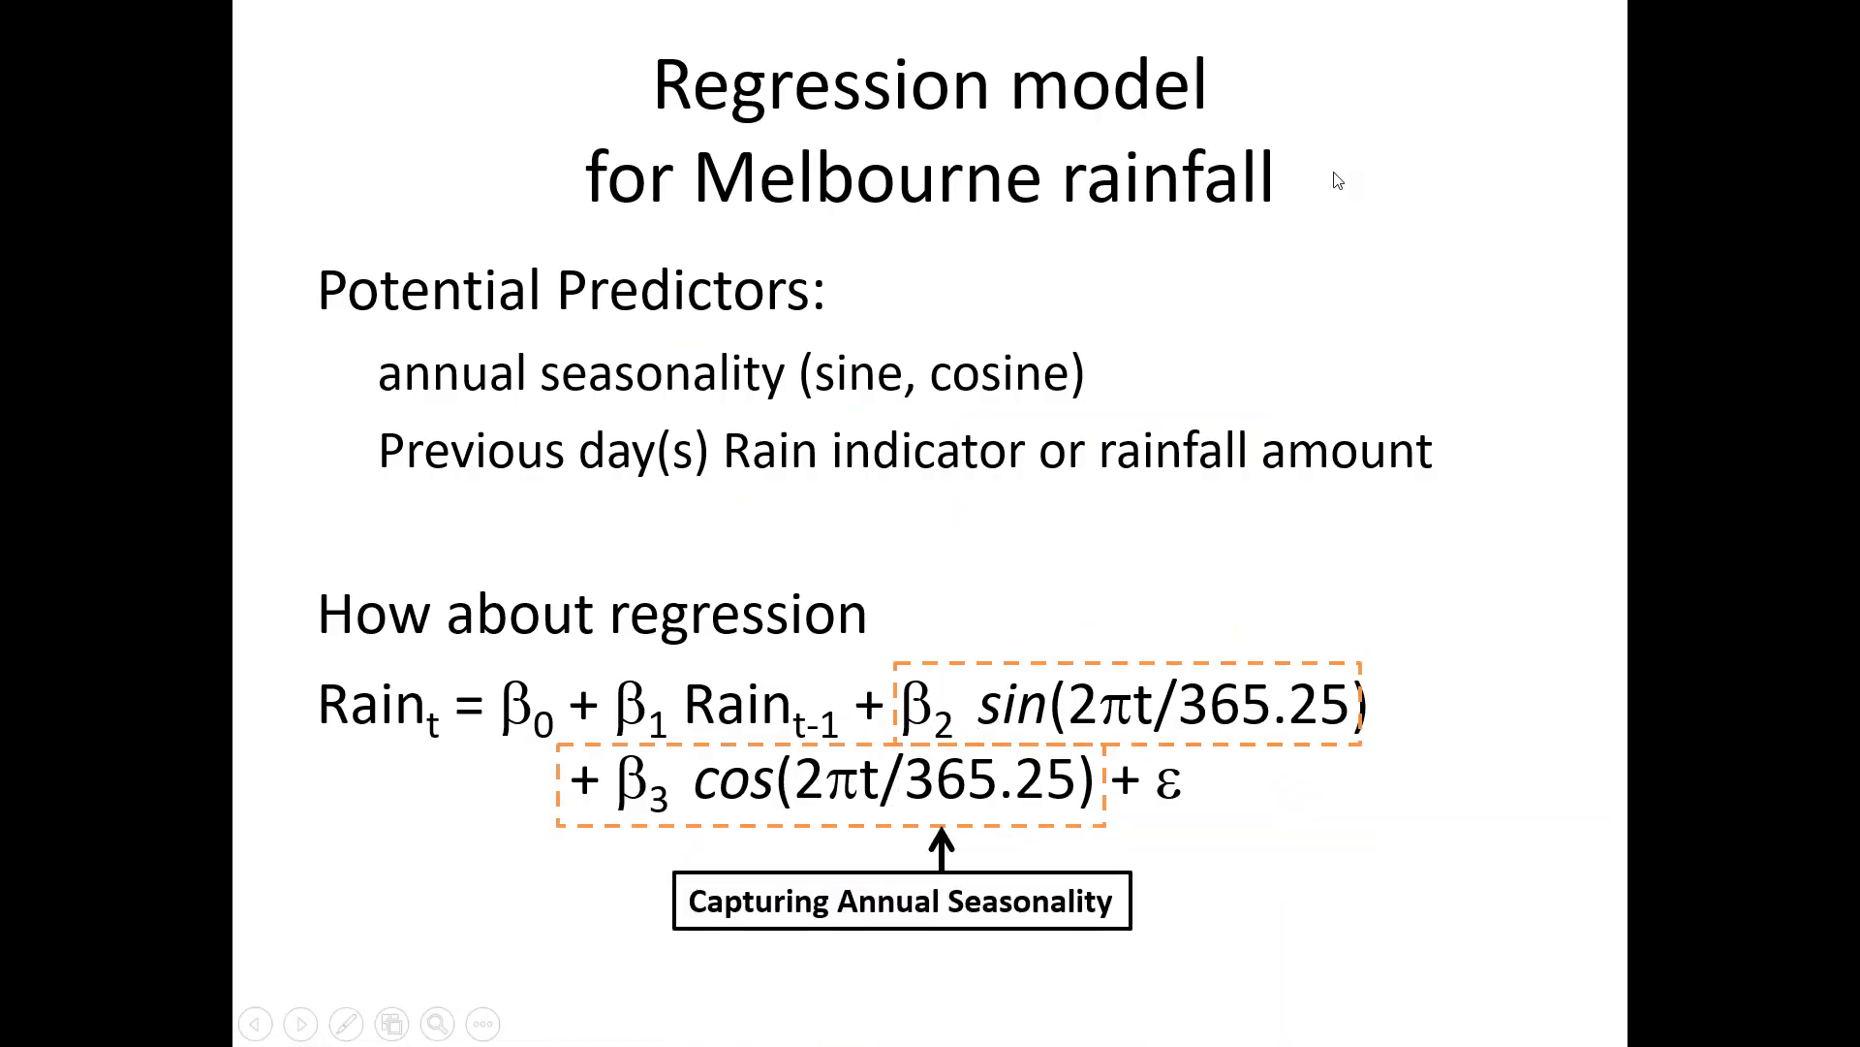
Step: Draw ink arrows pointing to the lagged rain, sine and cosine terms of the regression equation
{"action": "key", "text": "ctrl+p"}
{"action": "left_click_drag", "start_coordinate": [812, 631], "coordinate": [785, 679]}
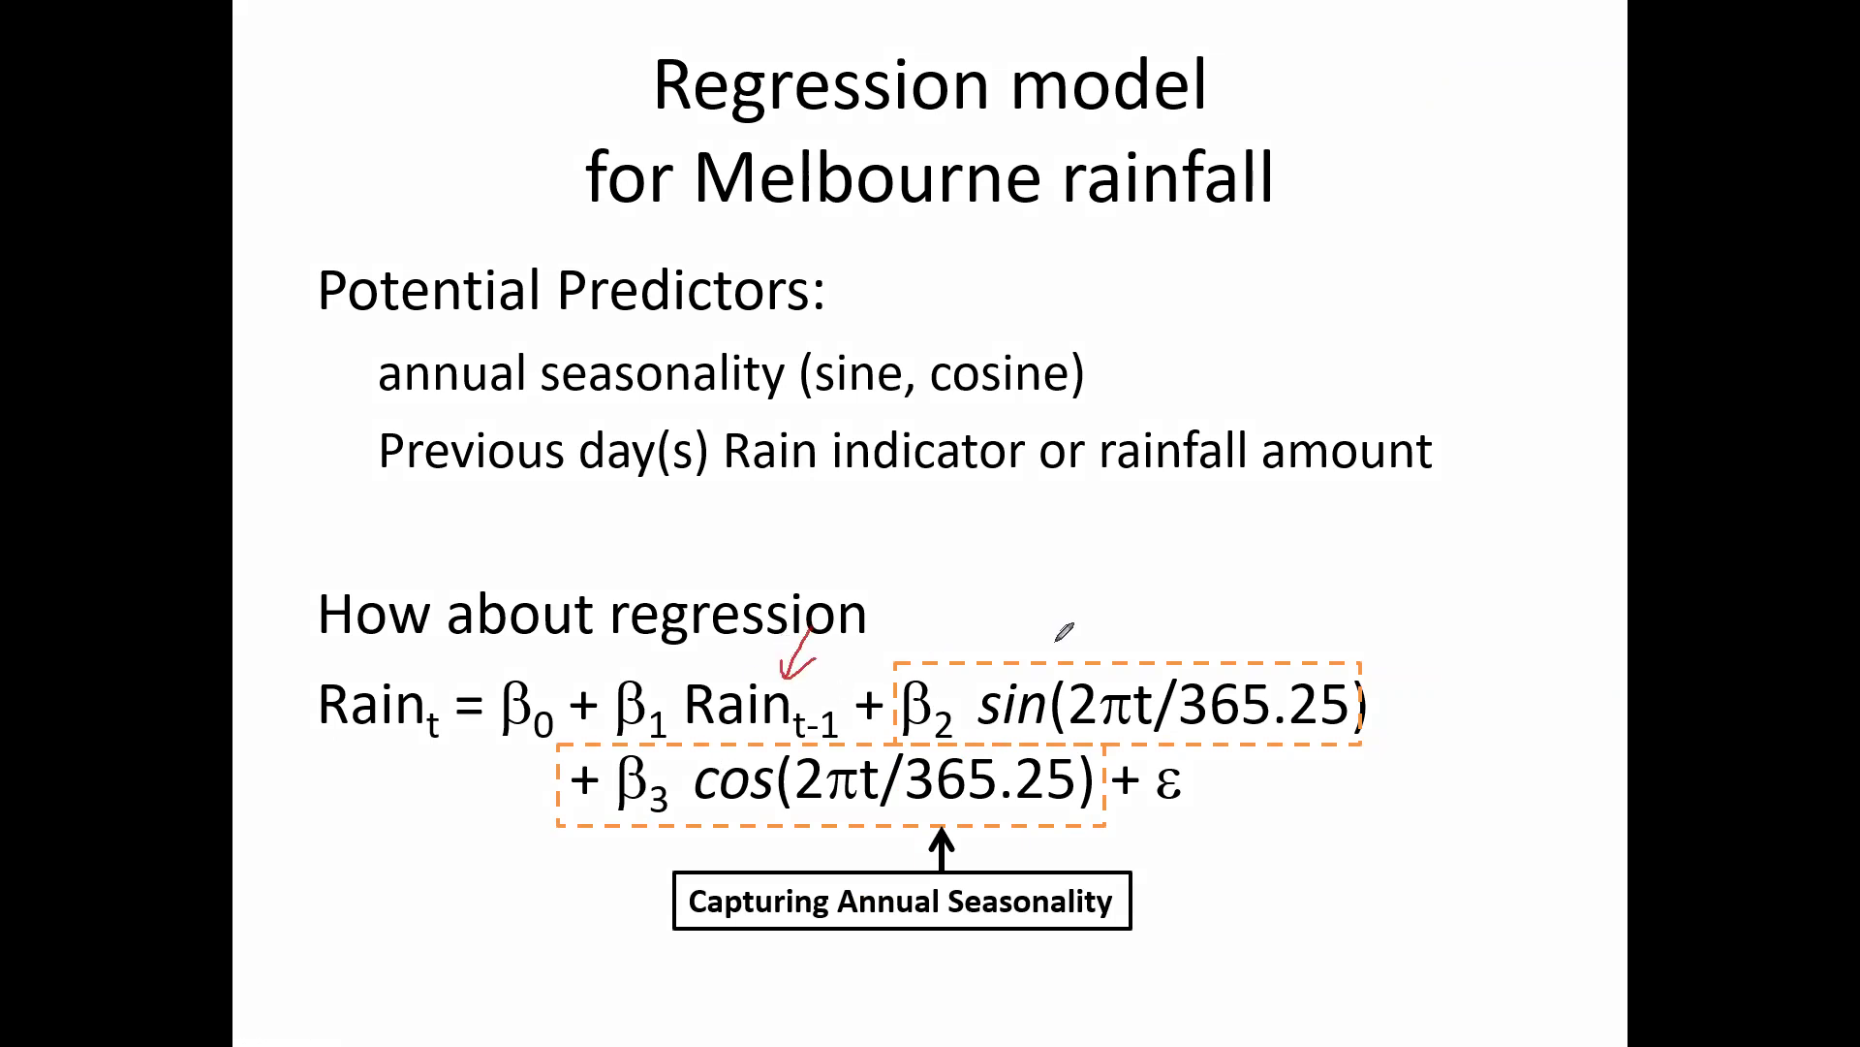
{"action": "left_click_drag", "start_coordinate": [1176, 584], "coordinate": [1187, 627]}
{"action": "left_click_drag", "start_coordinate": [689, 889], "coordinate": [756, 857]}
Step: Return to XLMiner and add Rain at Lag1, Seasonal Sin(t) and Seasonal Cos(t) to the regression's selected variables
{"action": "key", "text": "alt+Tab"}
{"action": "key", "text": "alt+Tab"}
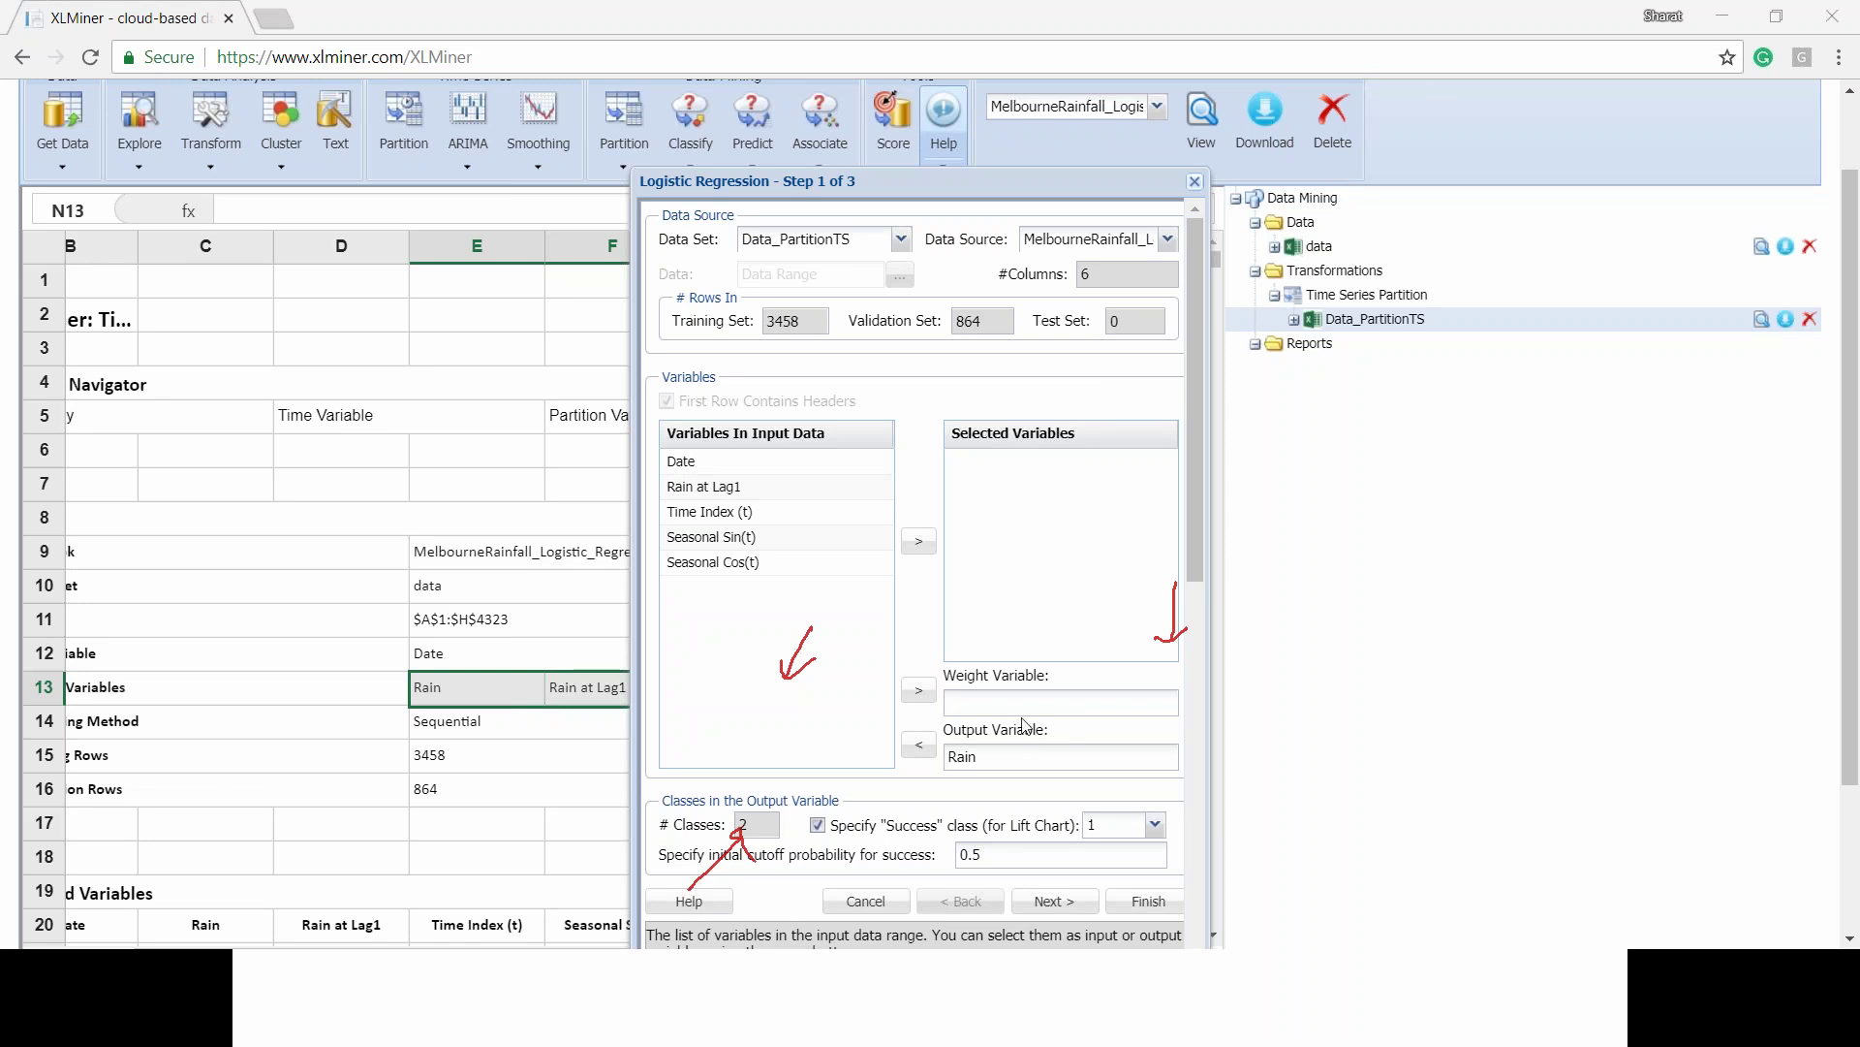
{"action": "left_click", "coordinate": [775, 489]}
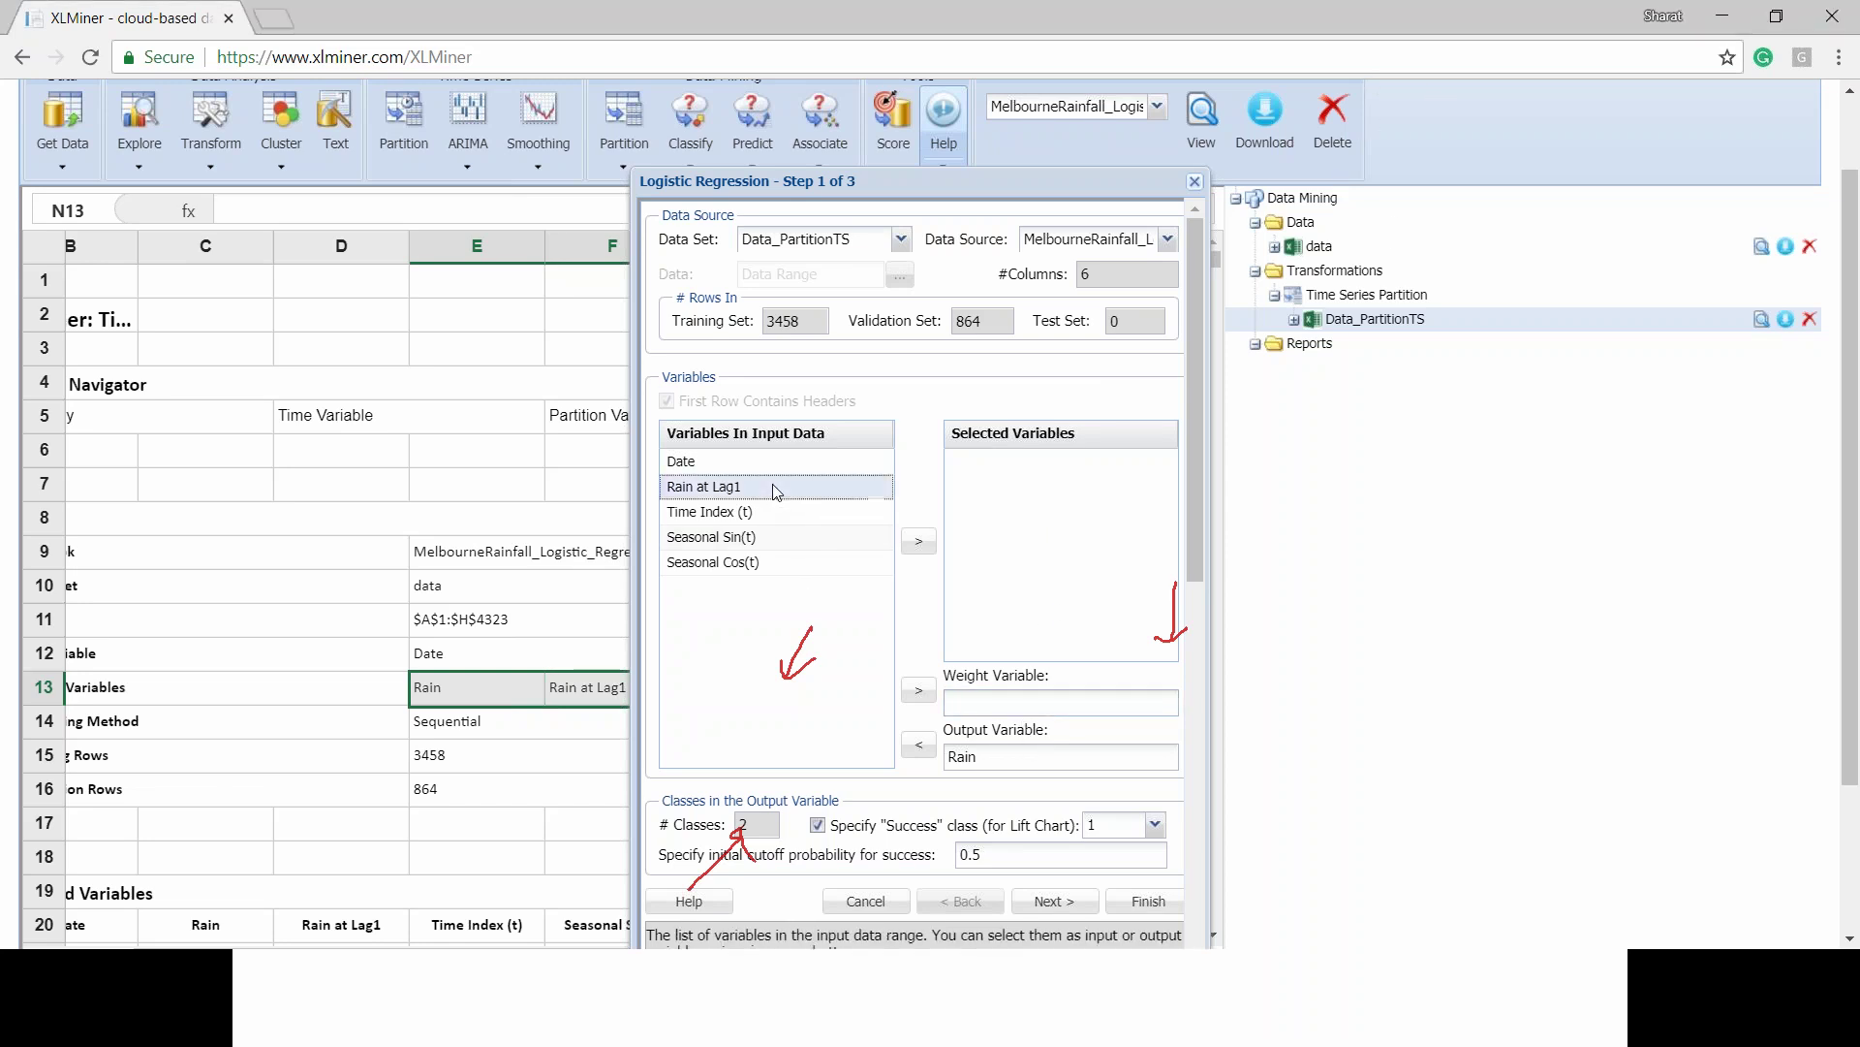
{"action": "left_click", "coordinate": [790, 531], "text": "ctrl"}
{"action": "left_click", "coordinate": [786, 566], "text": "ctrl"}
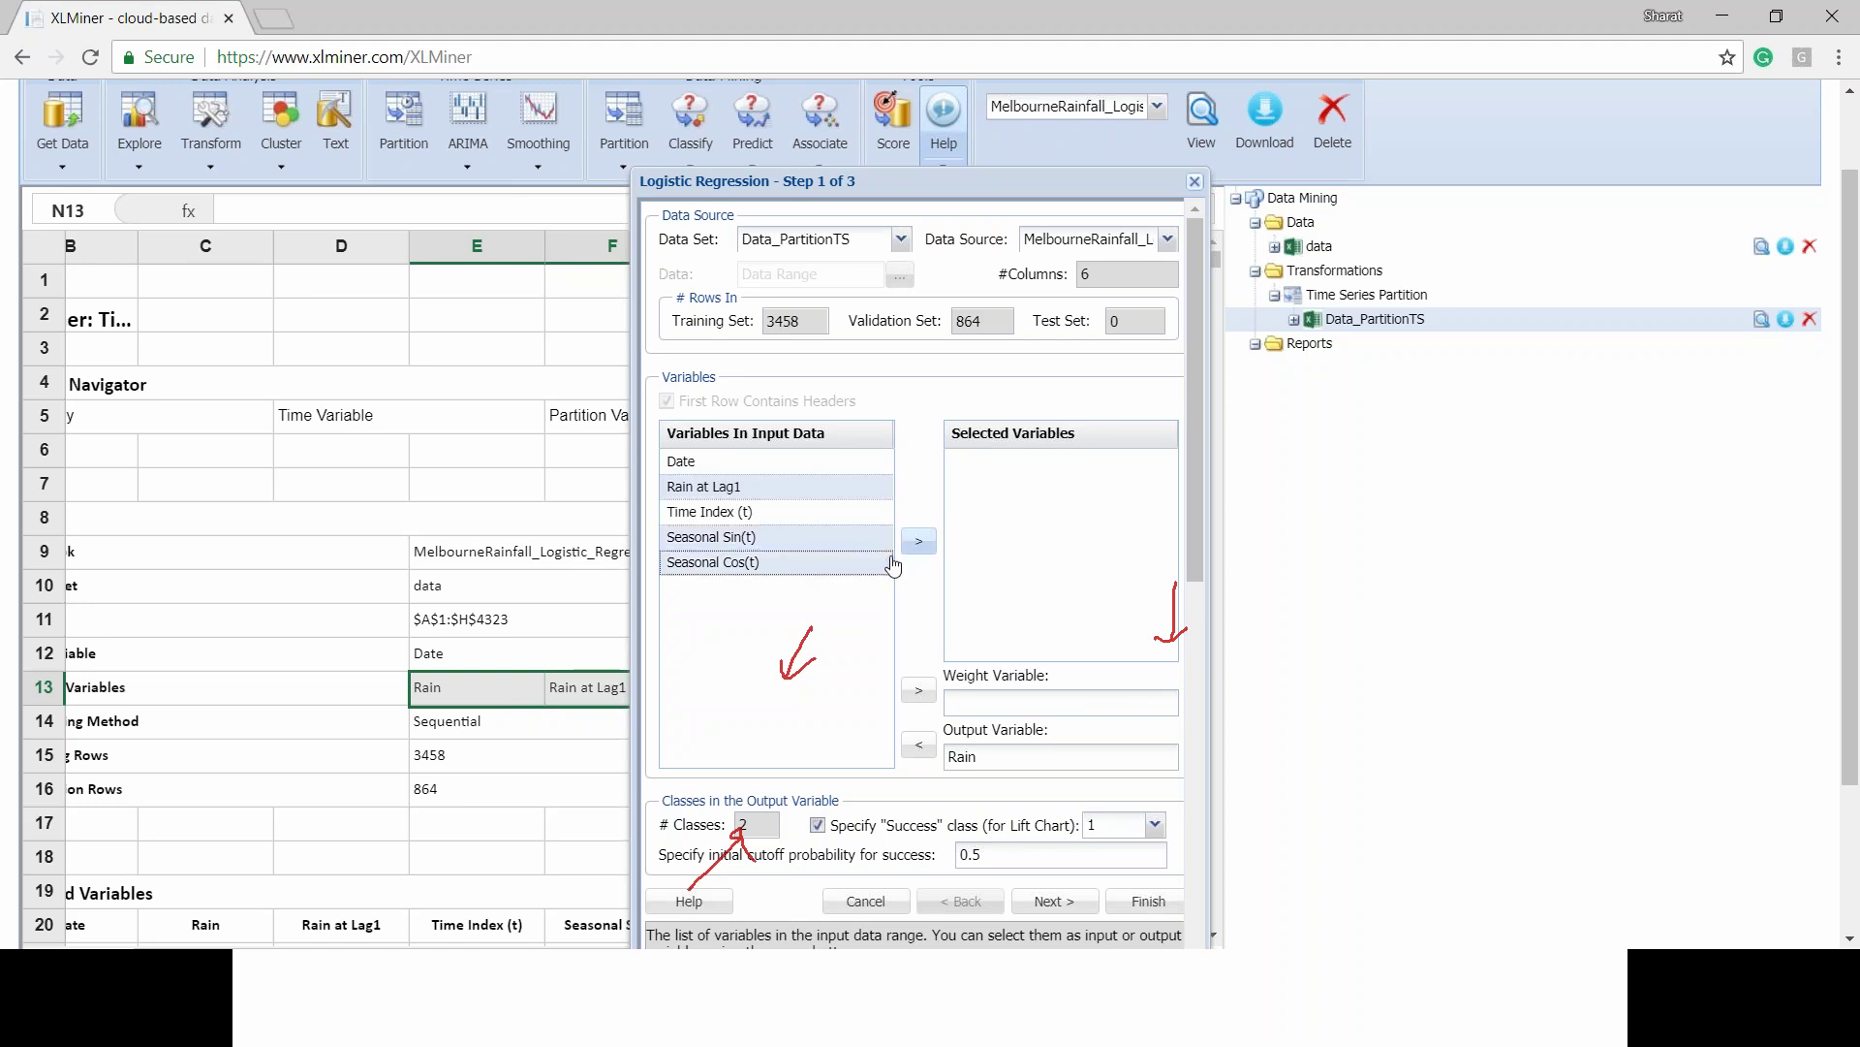
{"action": "left_click", "coordinate": [919, 540]}
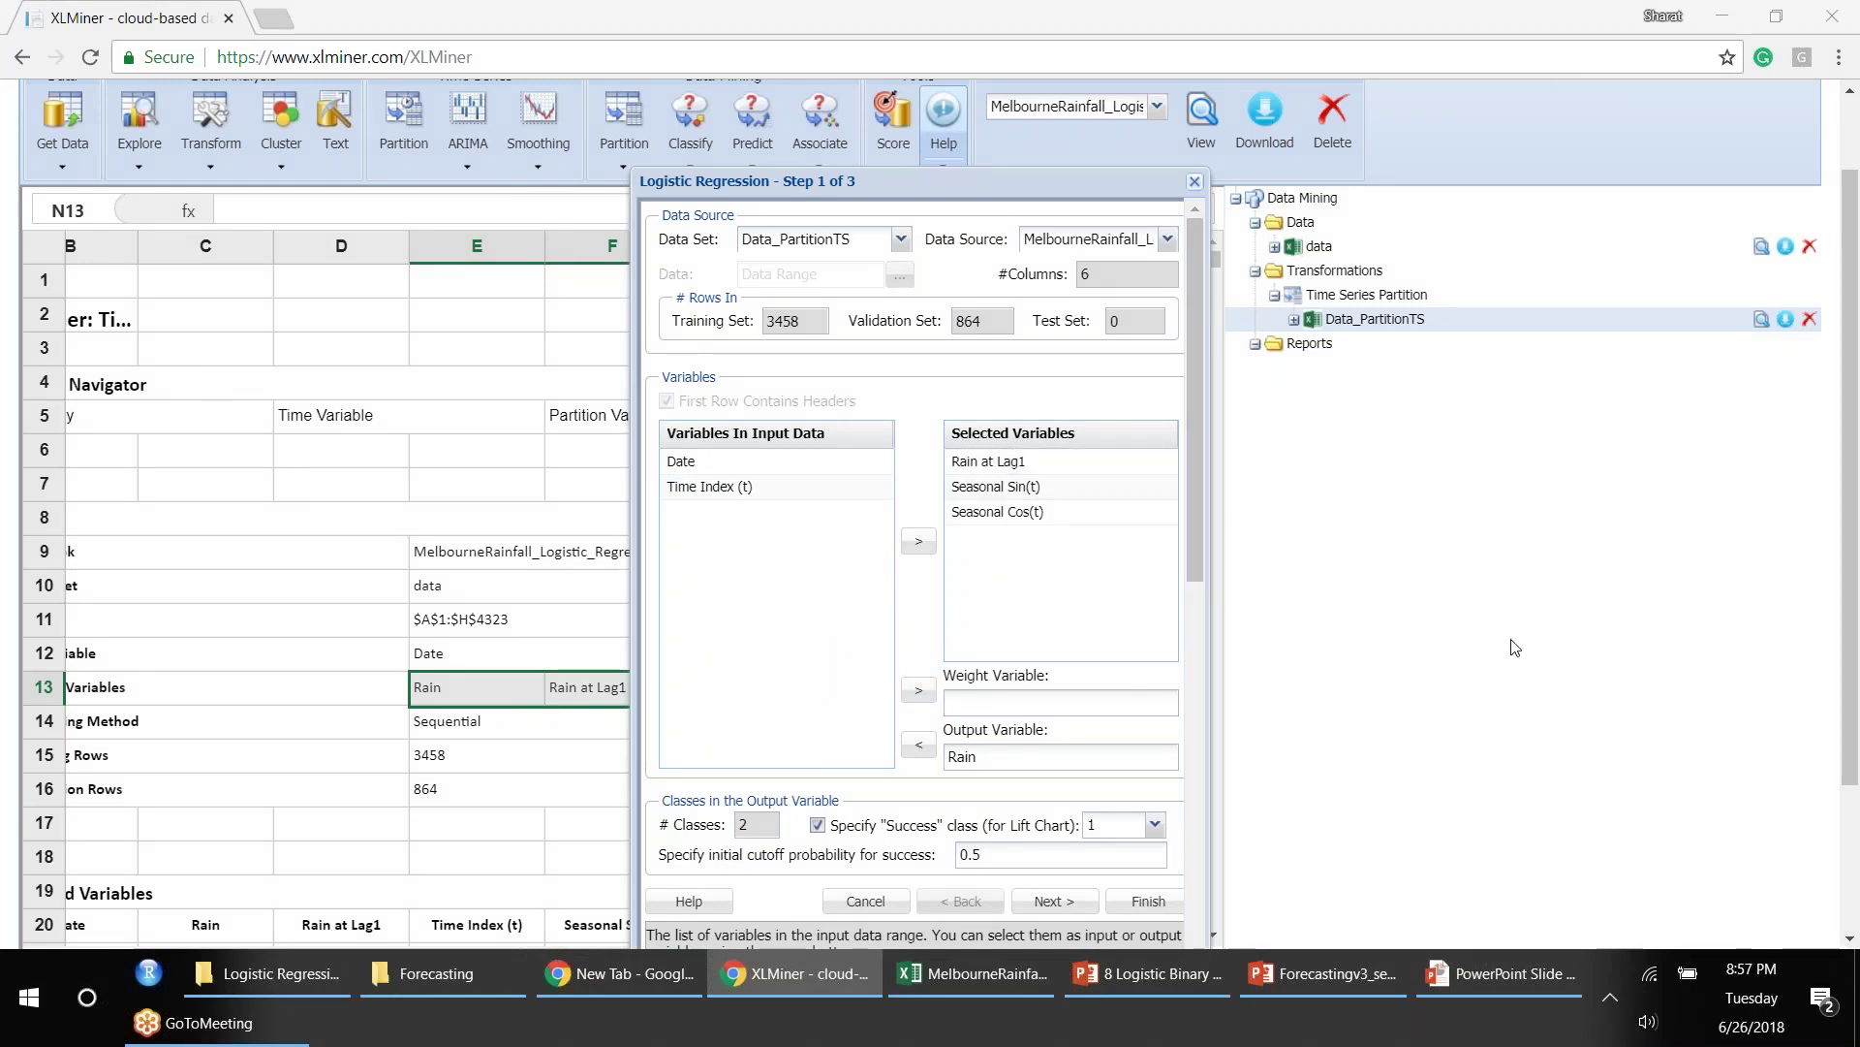
Step: Review the cutoff probability for success and the number of classes in the output variable
{"action": "scroll", "coordinate": [1515, 647], "scroll_direction": "down", "scroll_amount": 2}
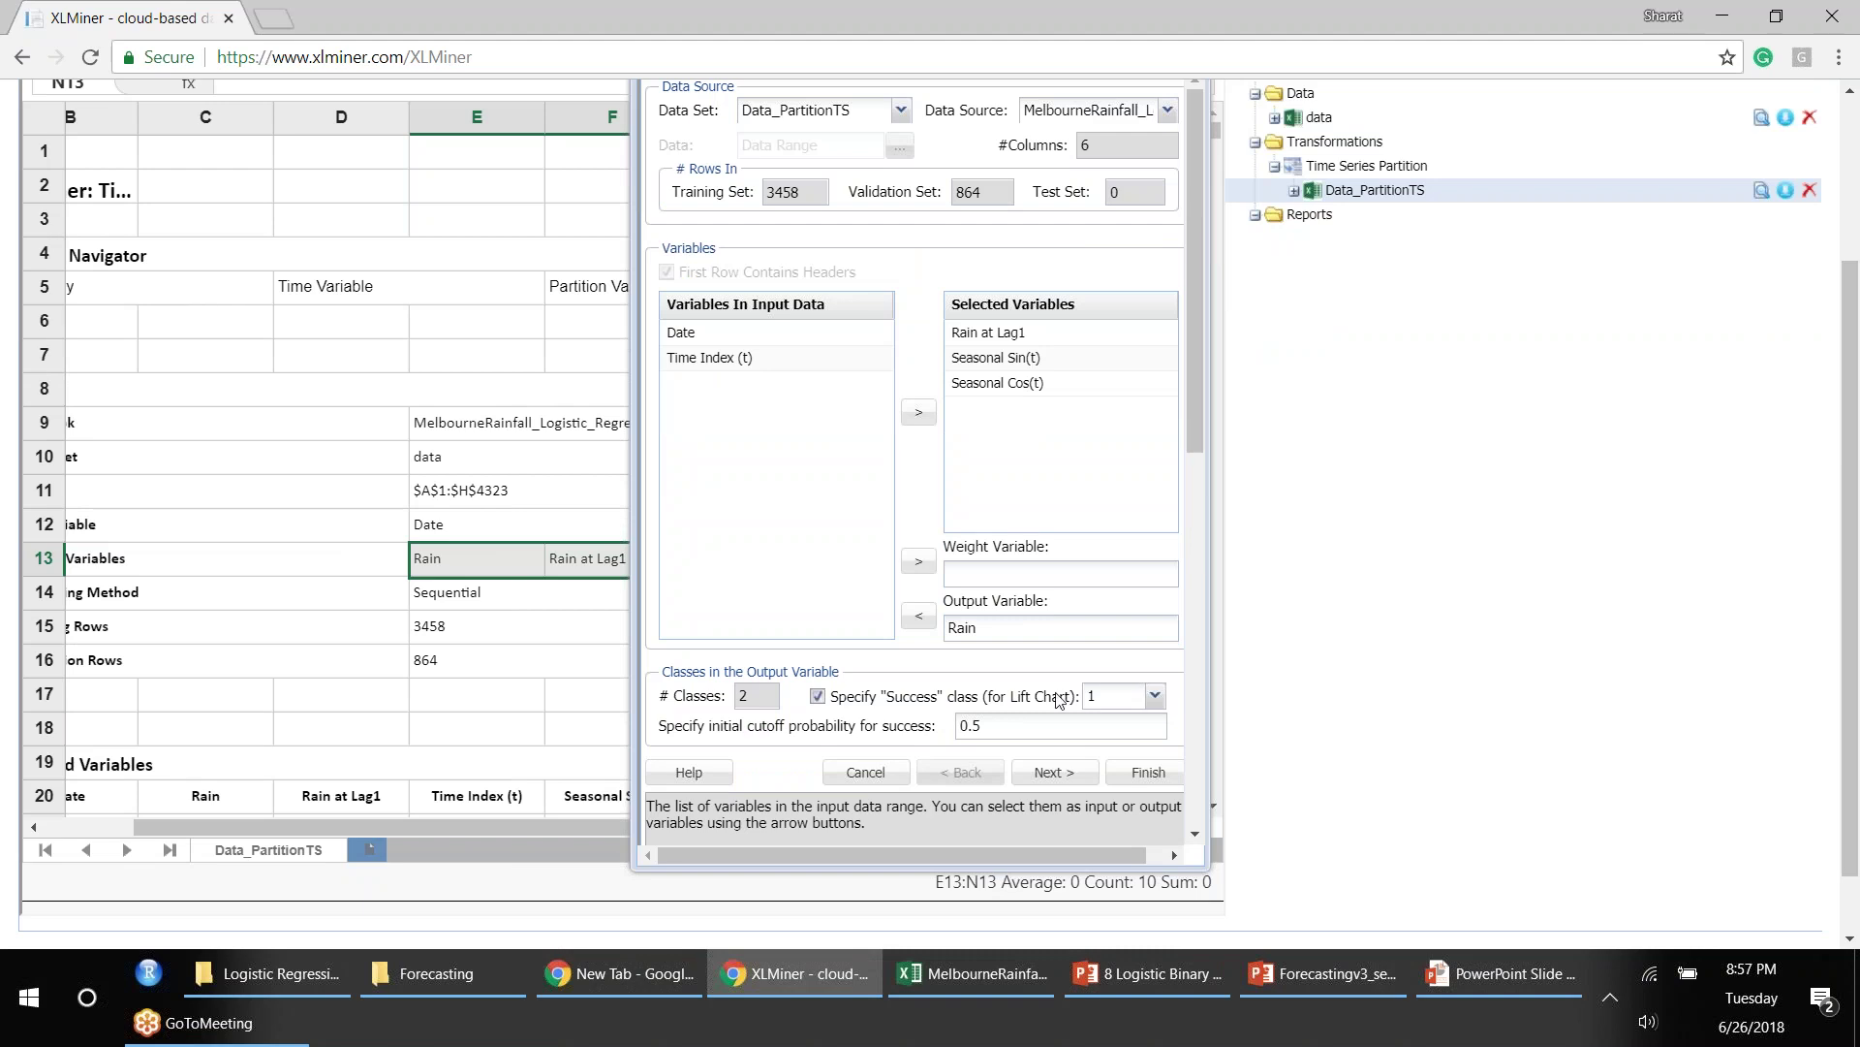
{"action": "double_click", "coordinate": [975, 733]}
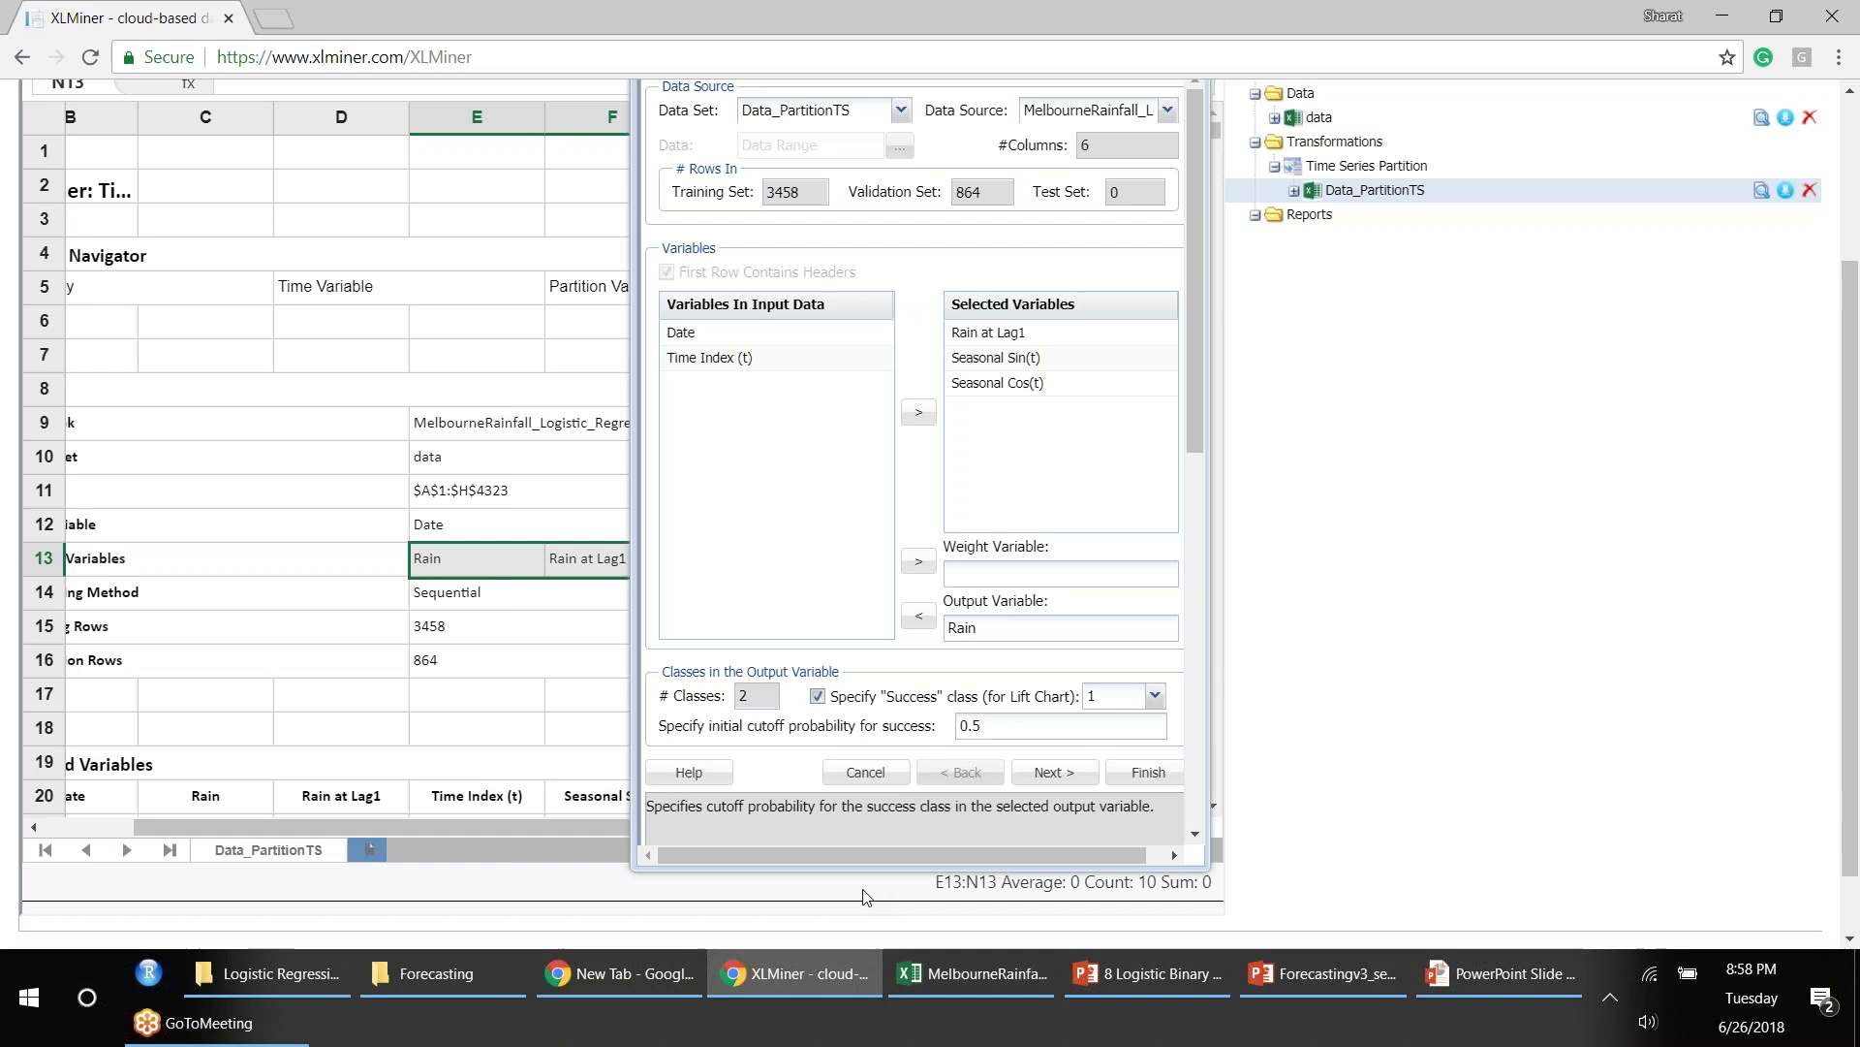
{"action": "double_click", "coordinate": [754, 699]}
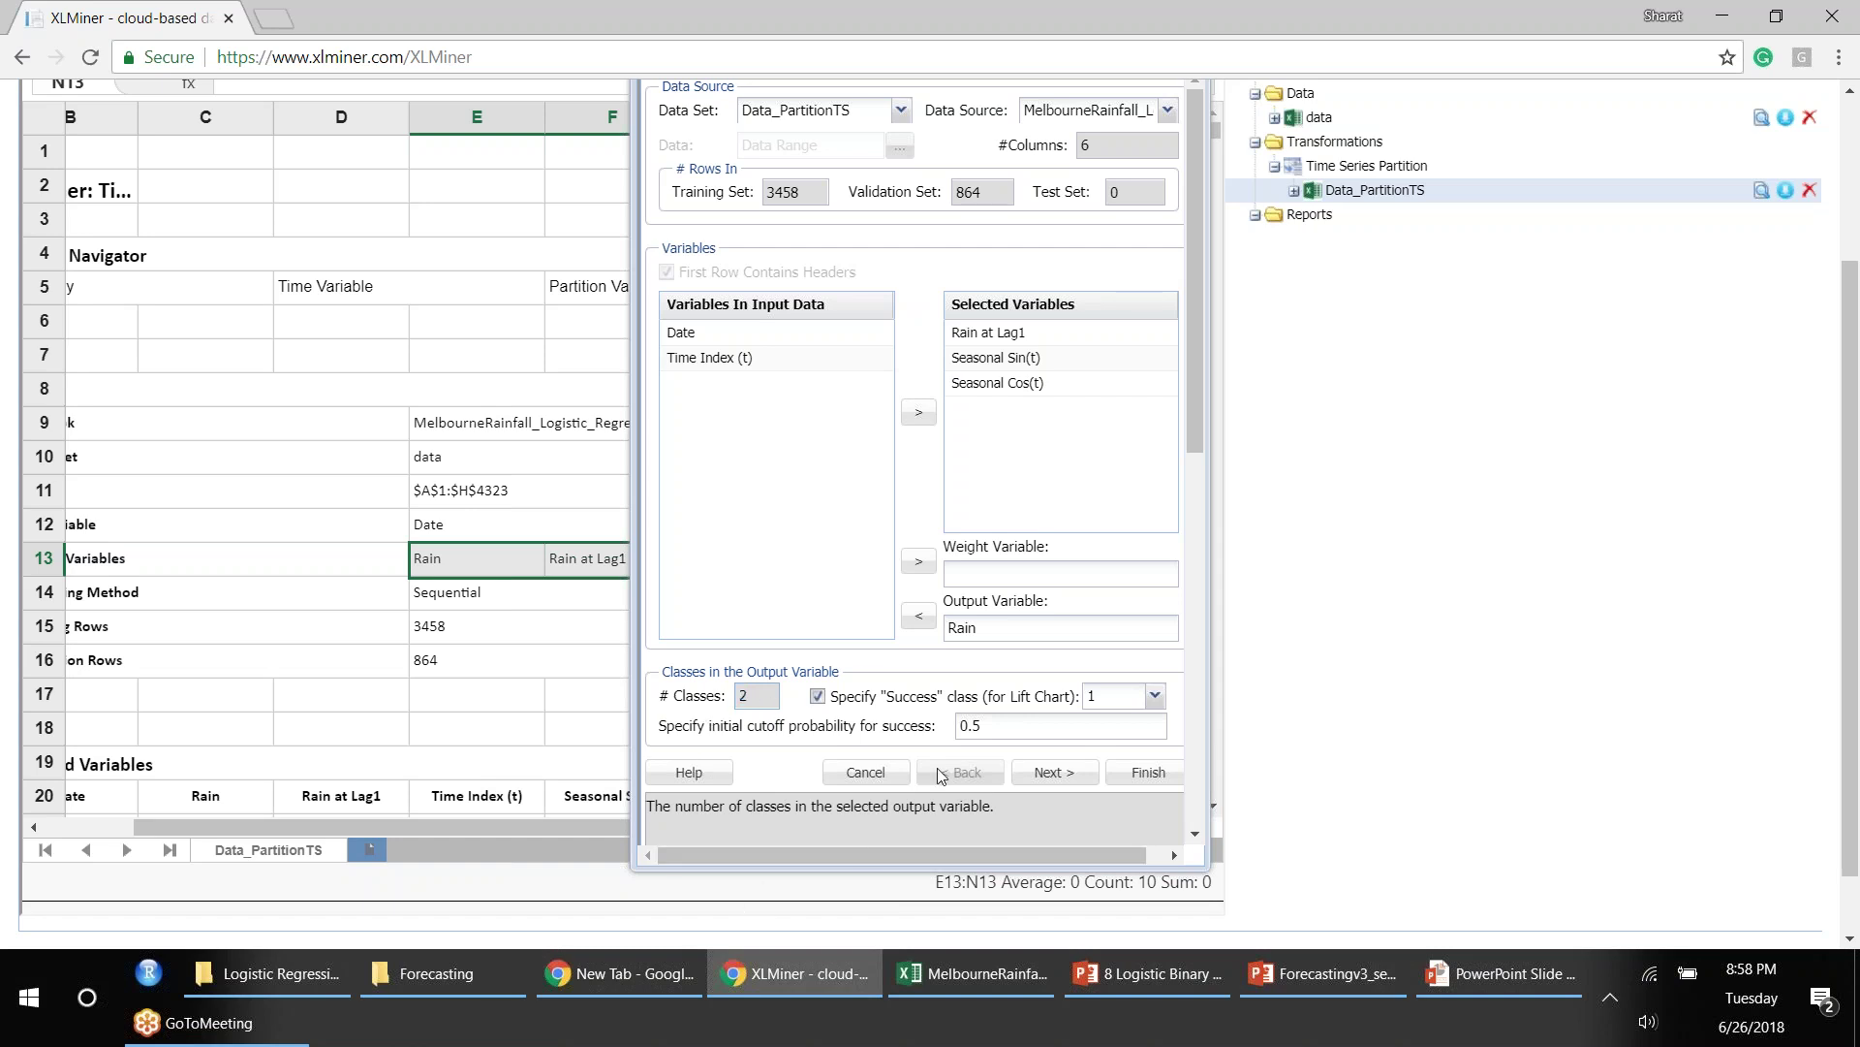
Step: Keep the default model options, enable detailed reports for the training and validation data, and run the logistic regression
{"action": "left_click", "coordinate": [1060, 776]}
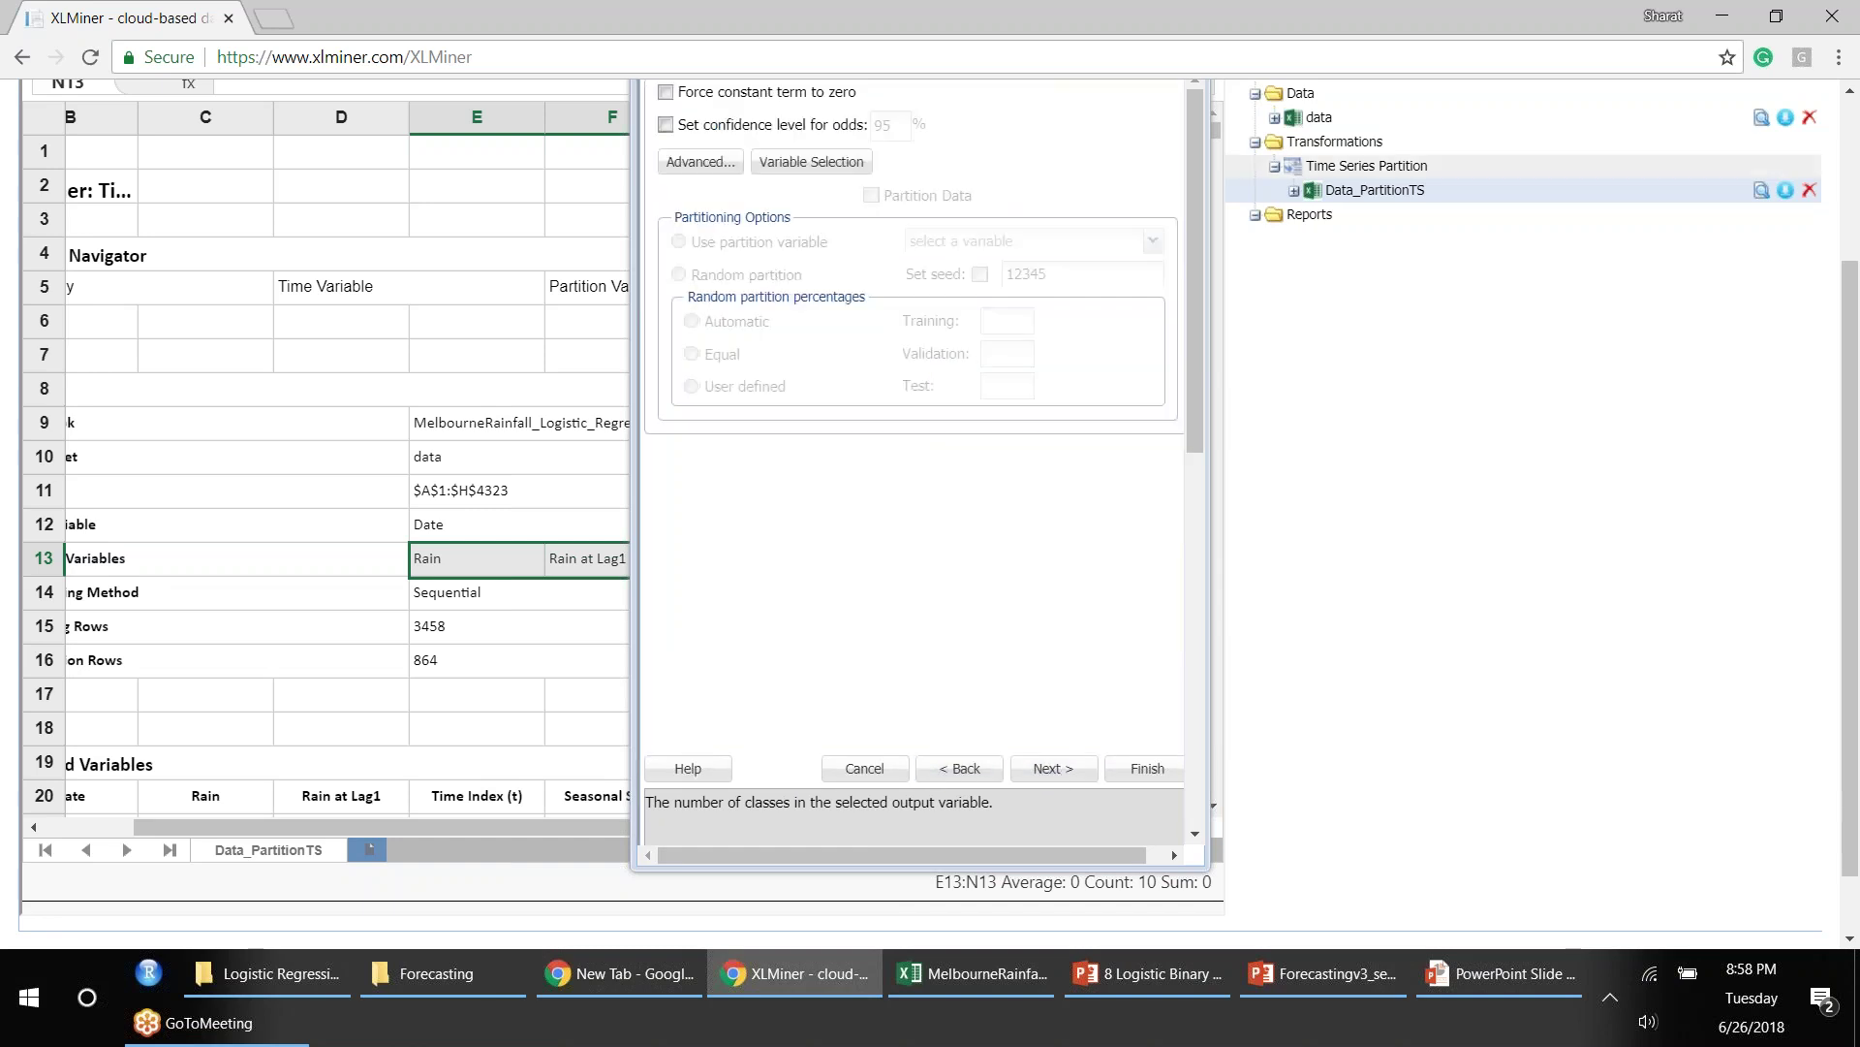
{"action": "scroll", "coordinate": [1852, 252], "scroll_direction": "up", "scroll_amount": 1}
{"action": "scroll", "coordinate": [1852, 233], "scroll_direction": "up", "scroll_amount": 2}
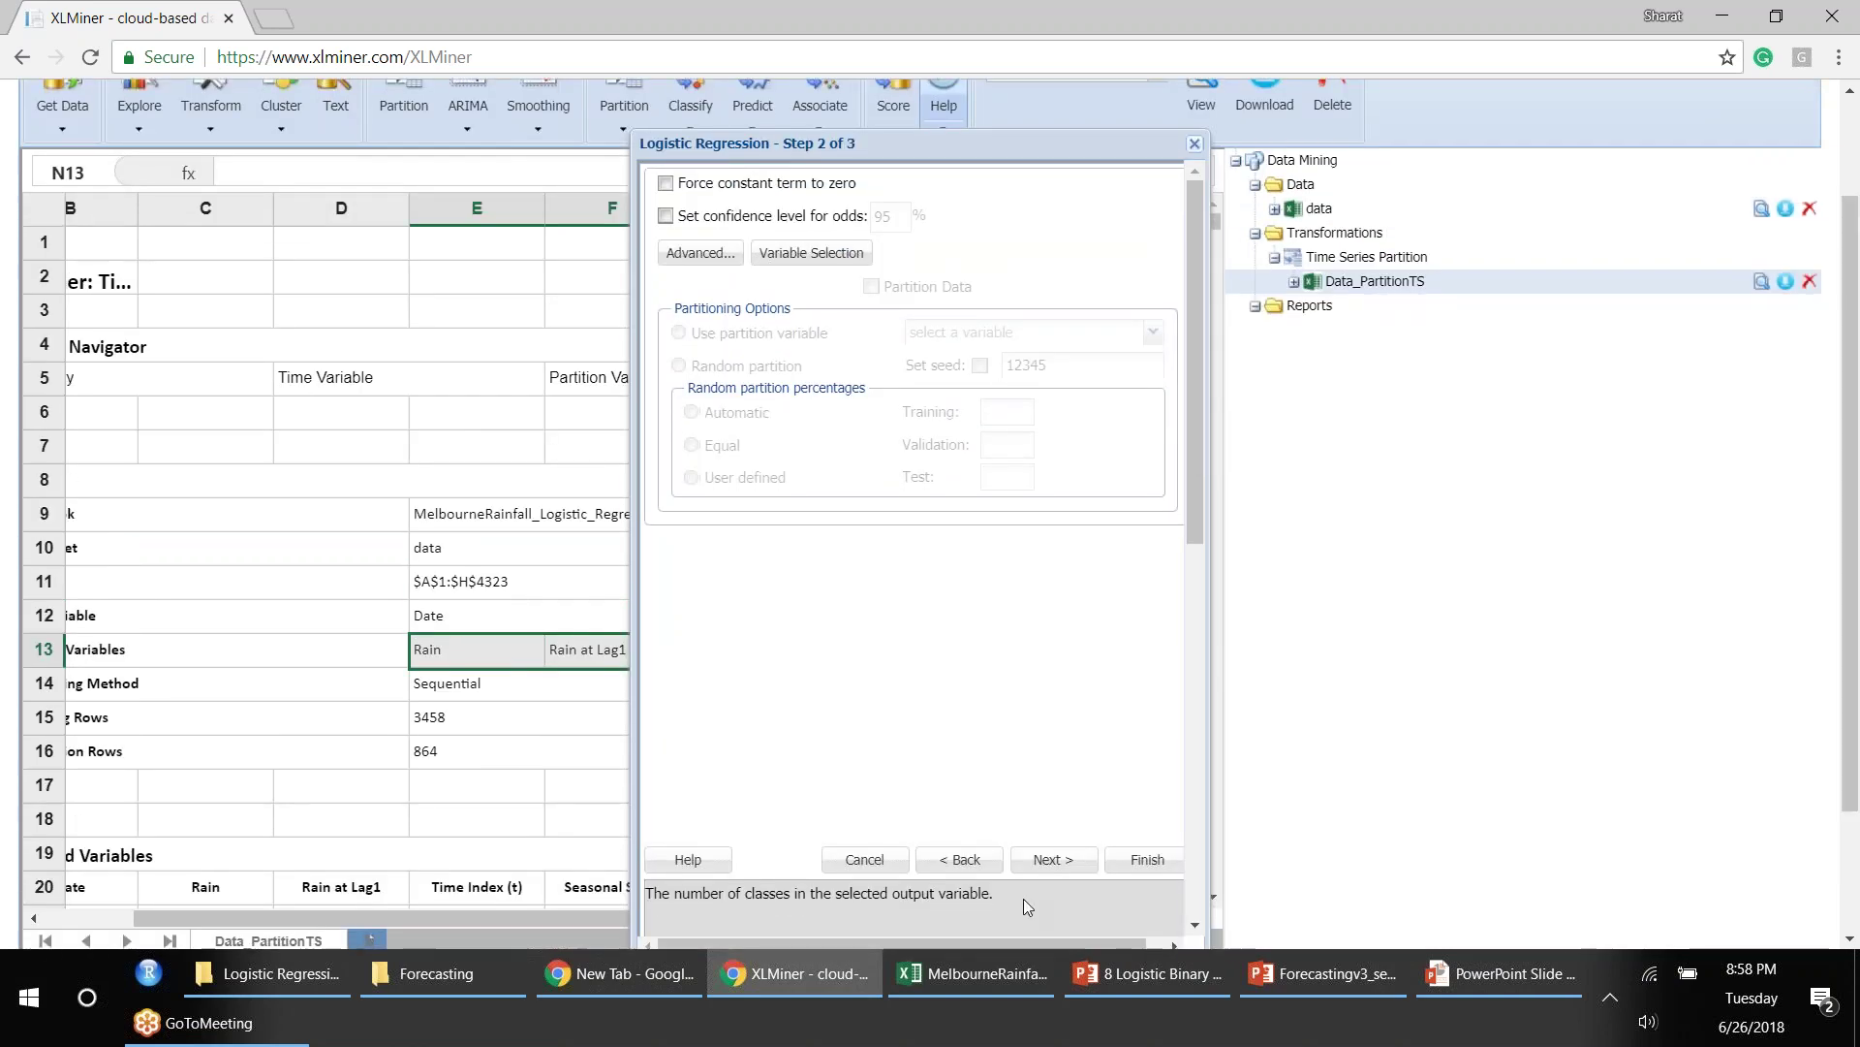
{"action": "left_click", "coordinate": [1054, 797]}
{"action": "left_click", "coordinate": [666, 264]}
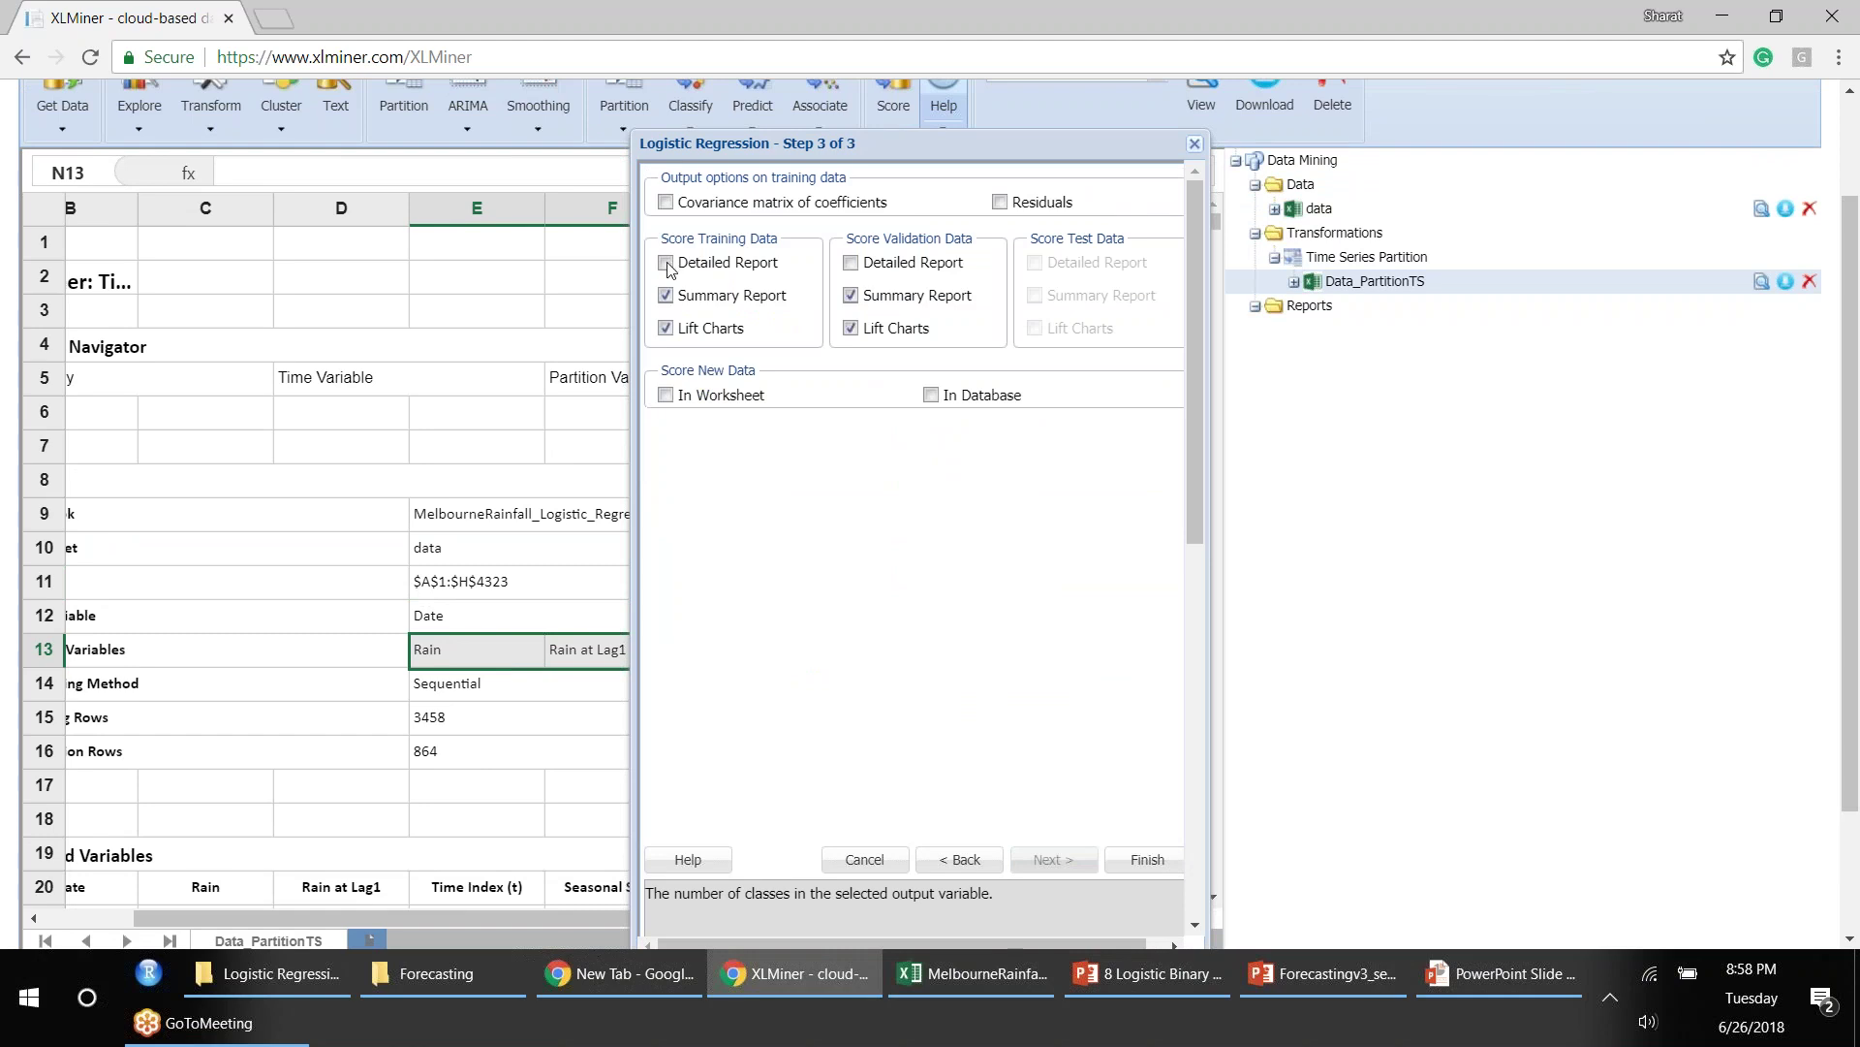
{"action": "left_click", "coordinate": [851, 263]}
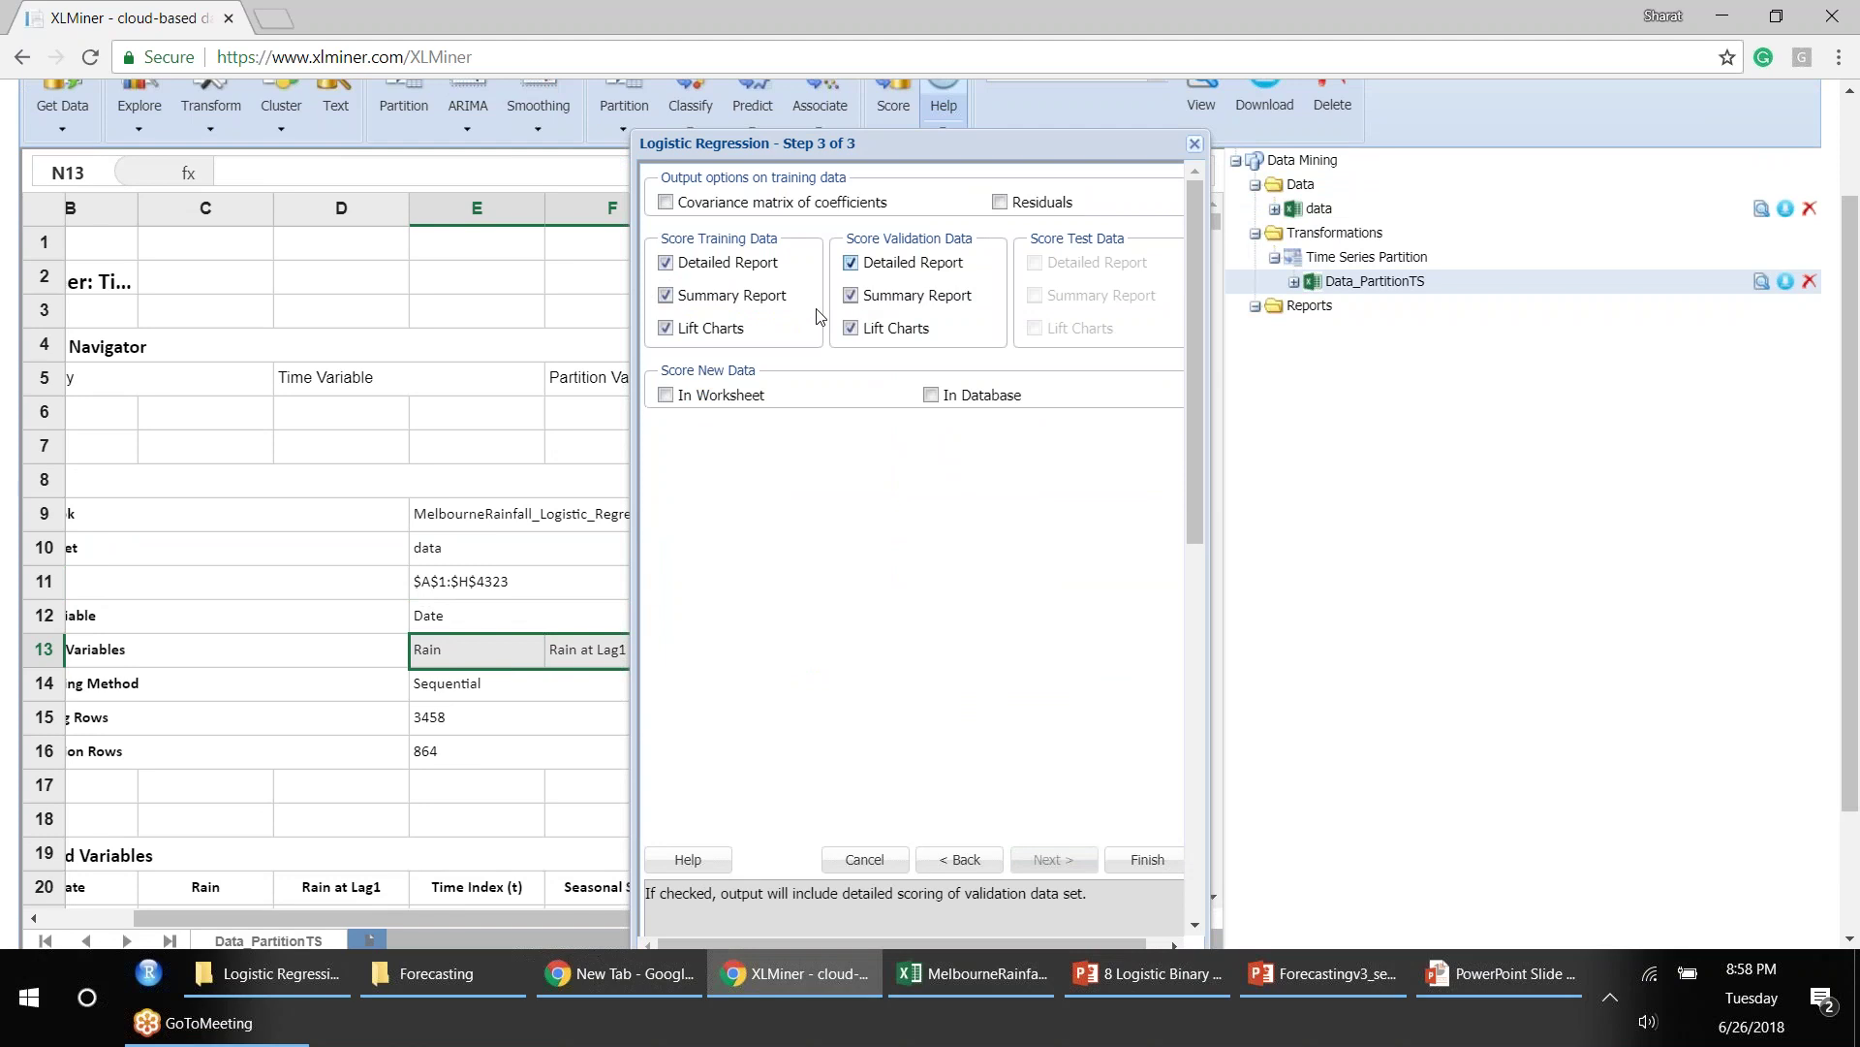
{"action": "left_click", "coordinate": [1148, 860]}
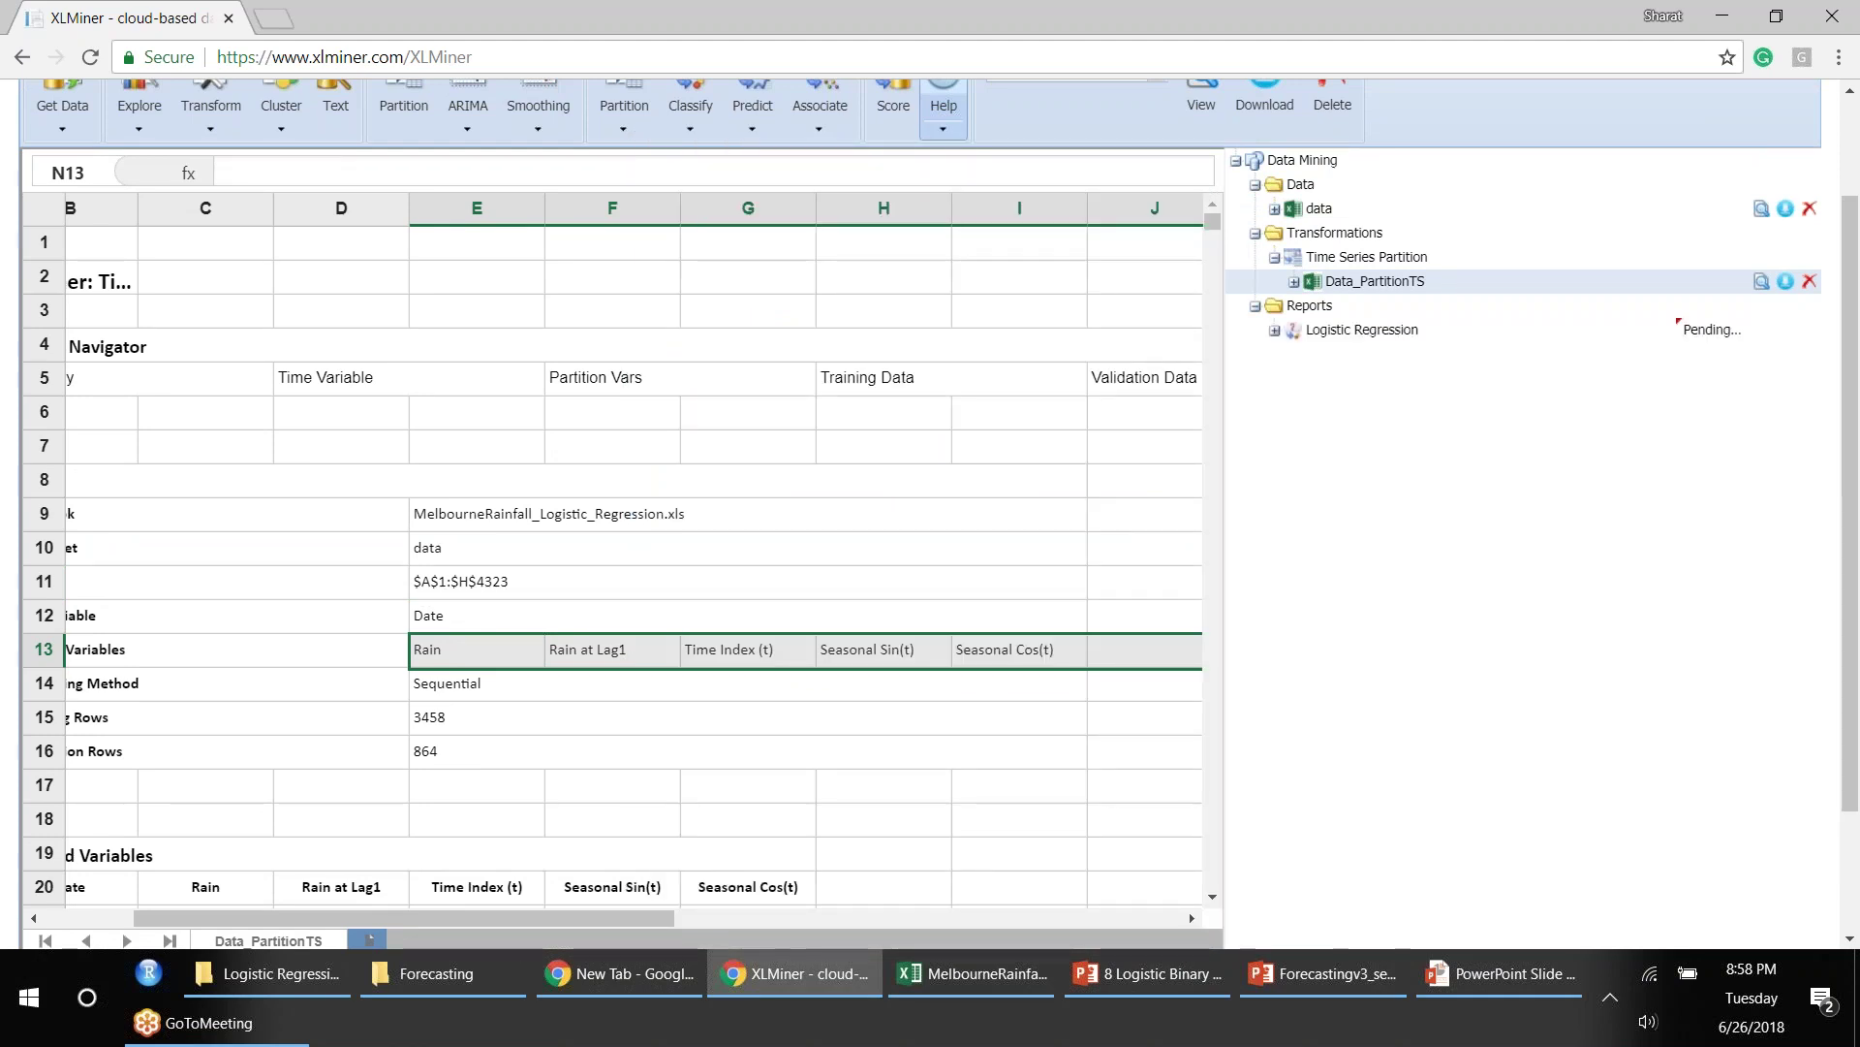
Step: Expand the Logistic Regression report's Run1 results and open the LR_Output sheet
{"action": "left_click", "coordinate": [1276, 332]}
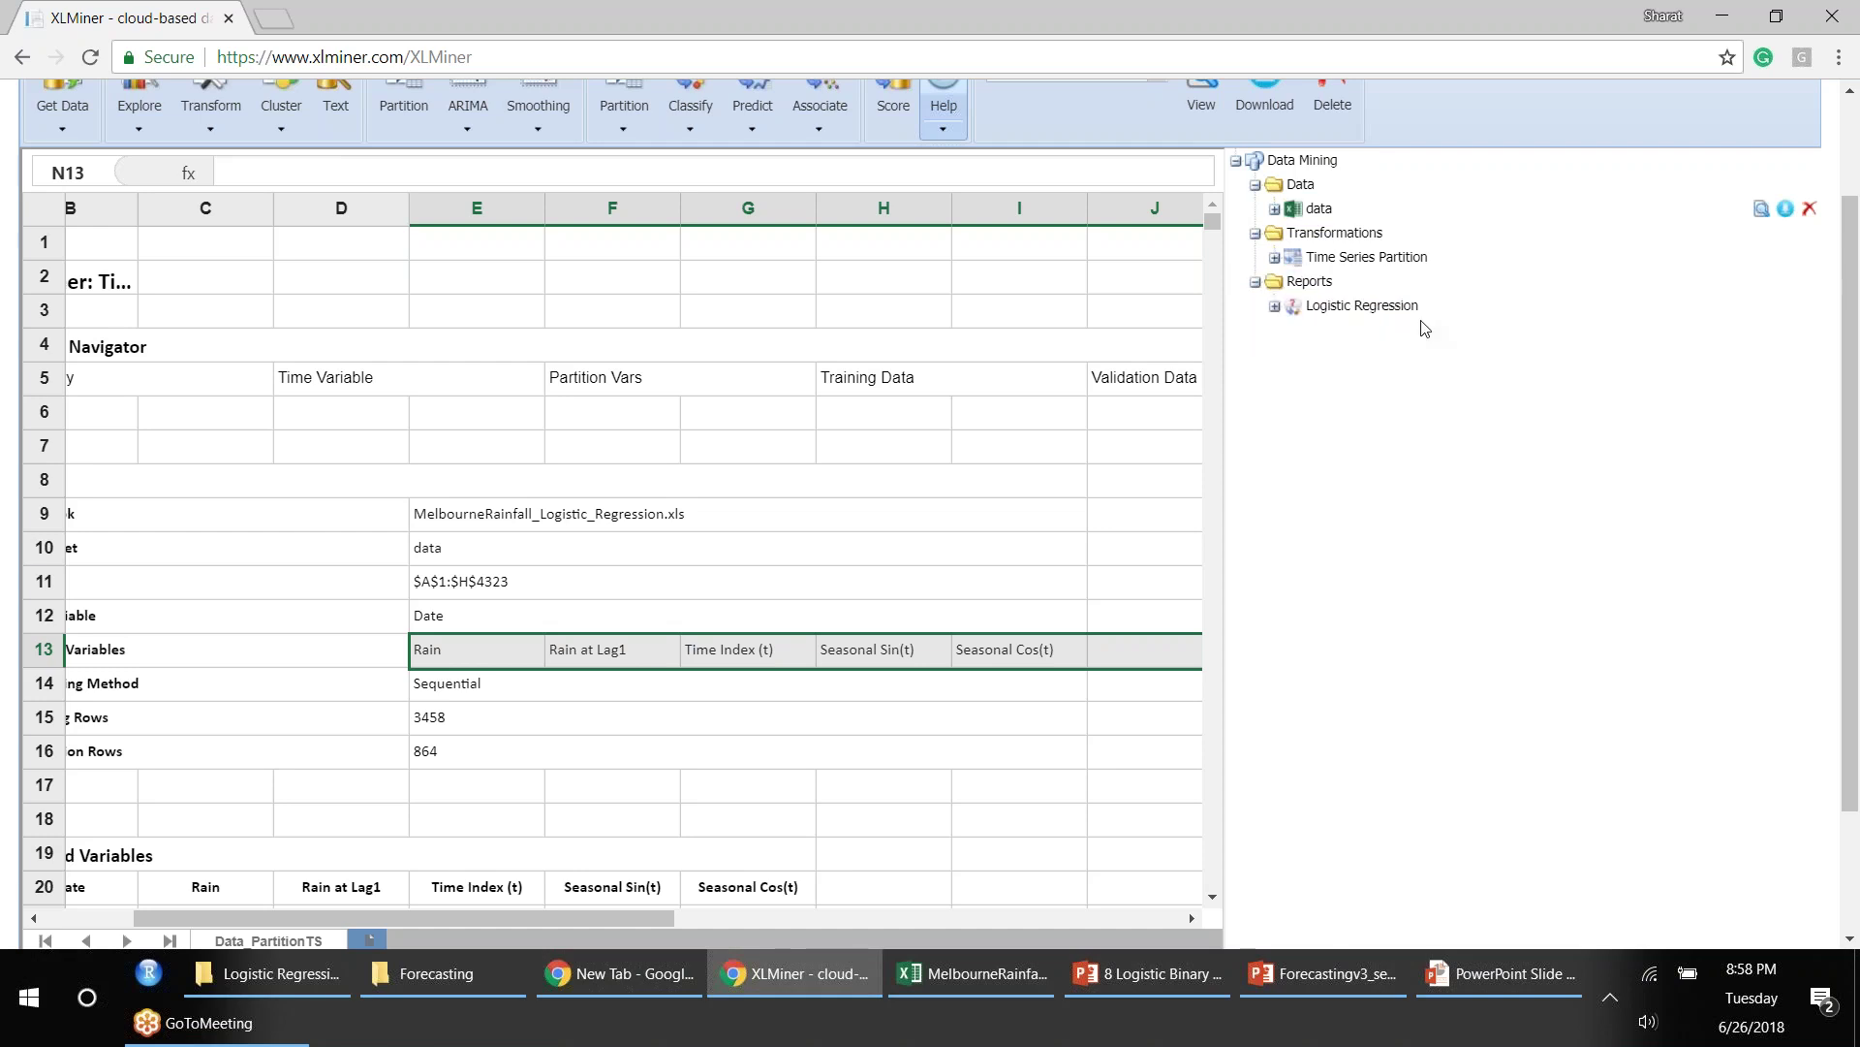
{"action": "double_click", "coordinate": [1232, 323]}
{"action": "double_click", "coordinate": [1340, 329]}
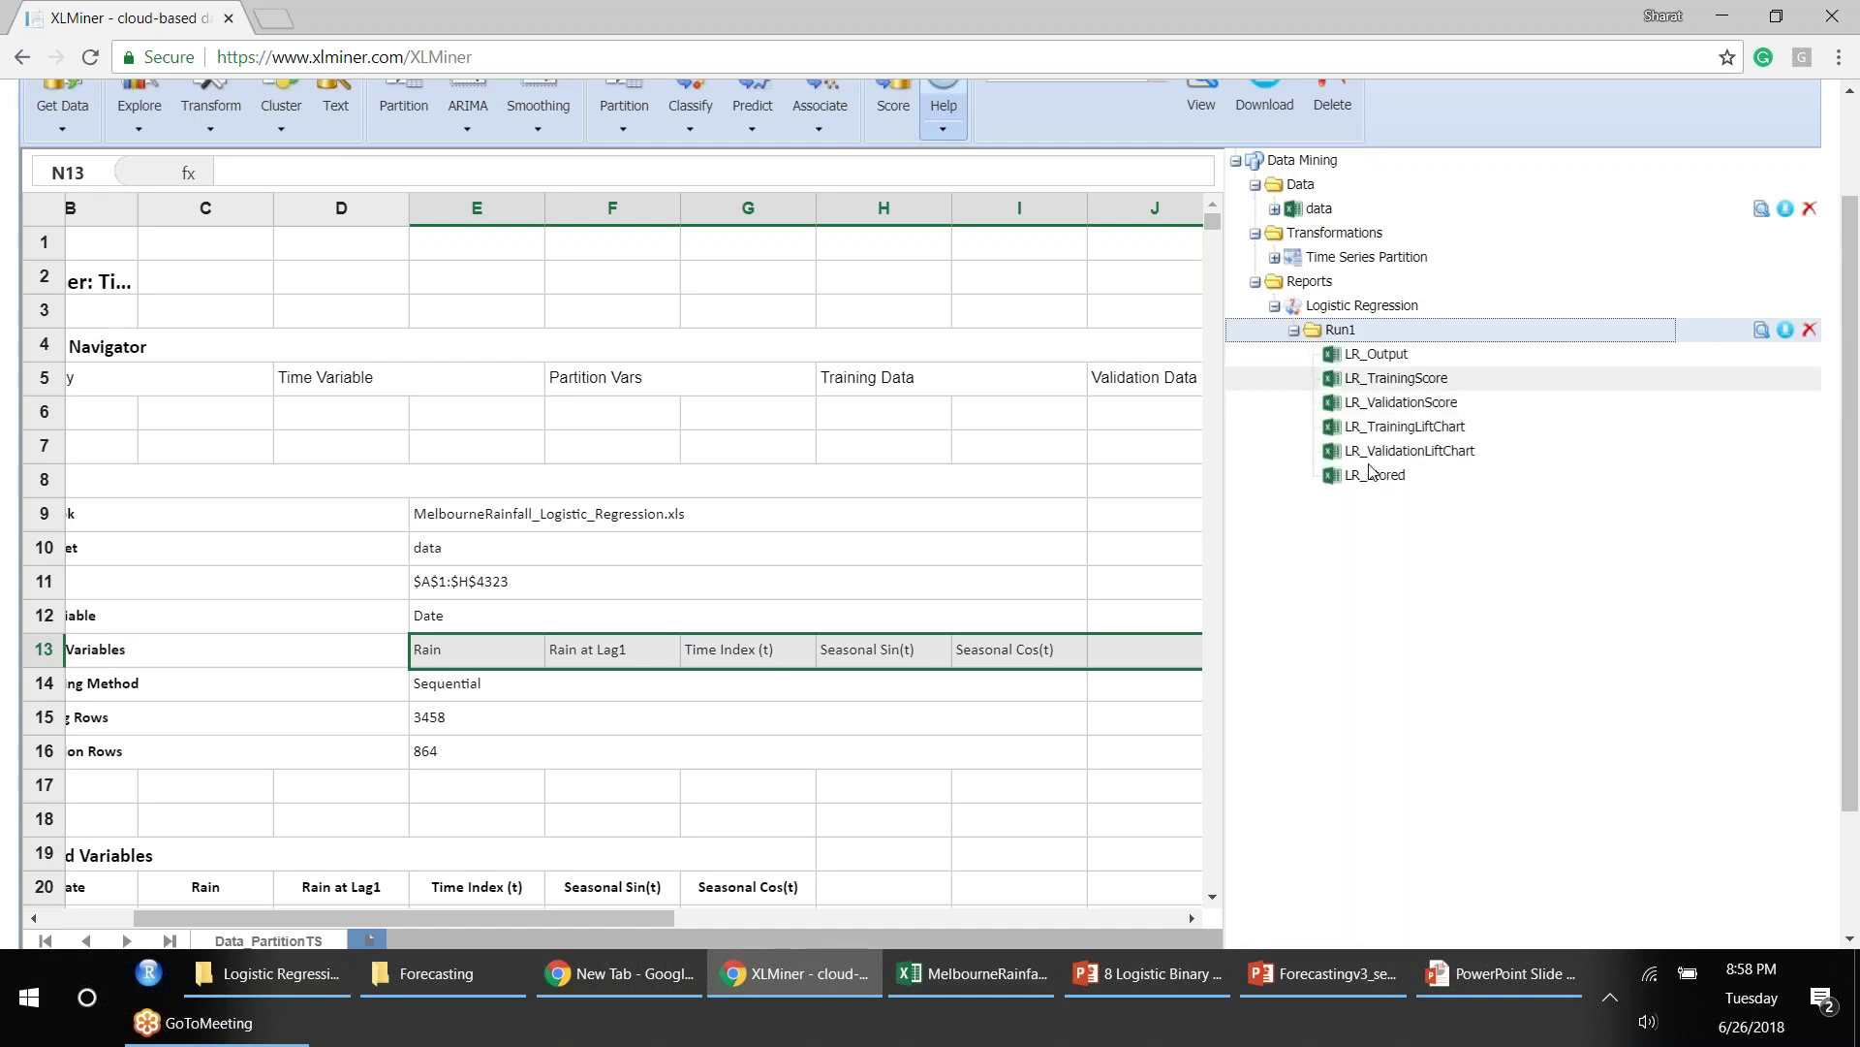
{"action": "left_click", "coordinate": [1414, 405]}
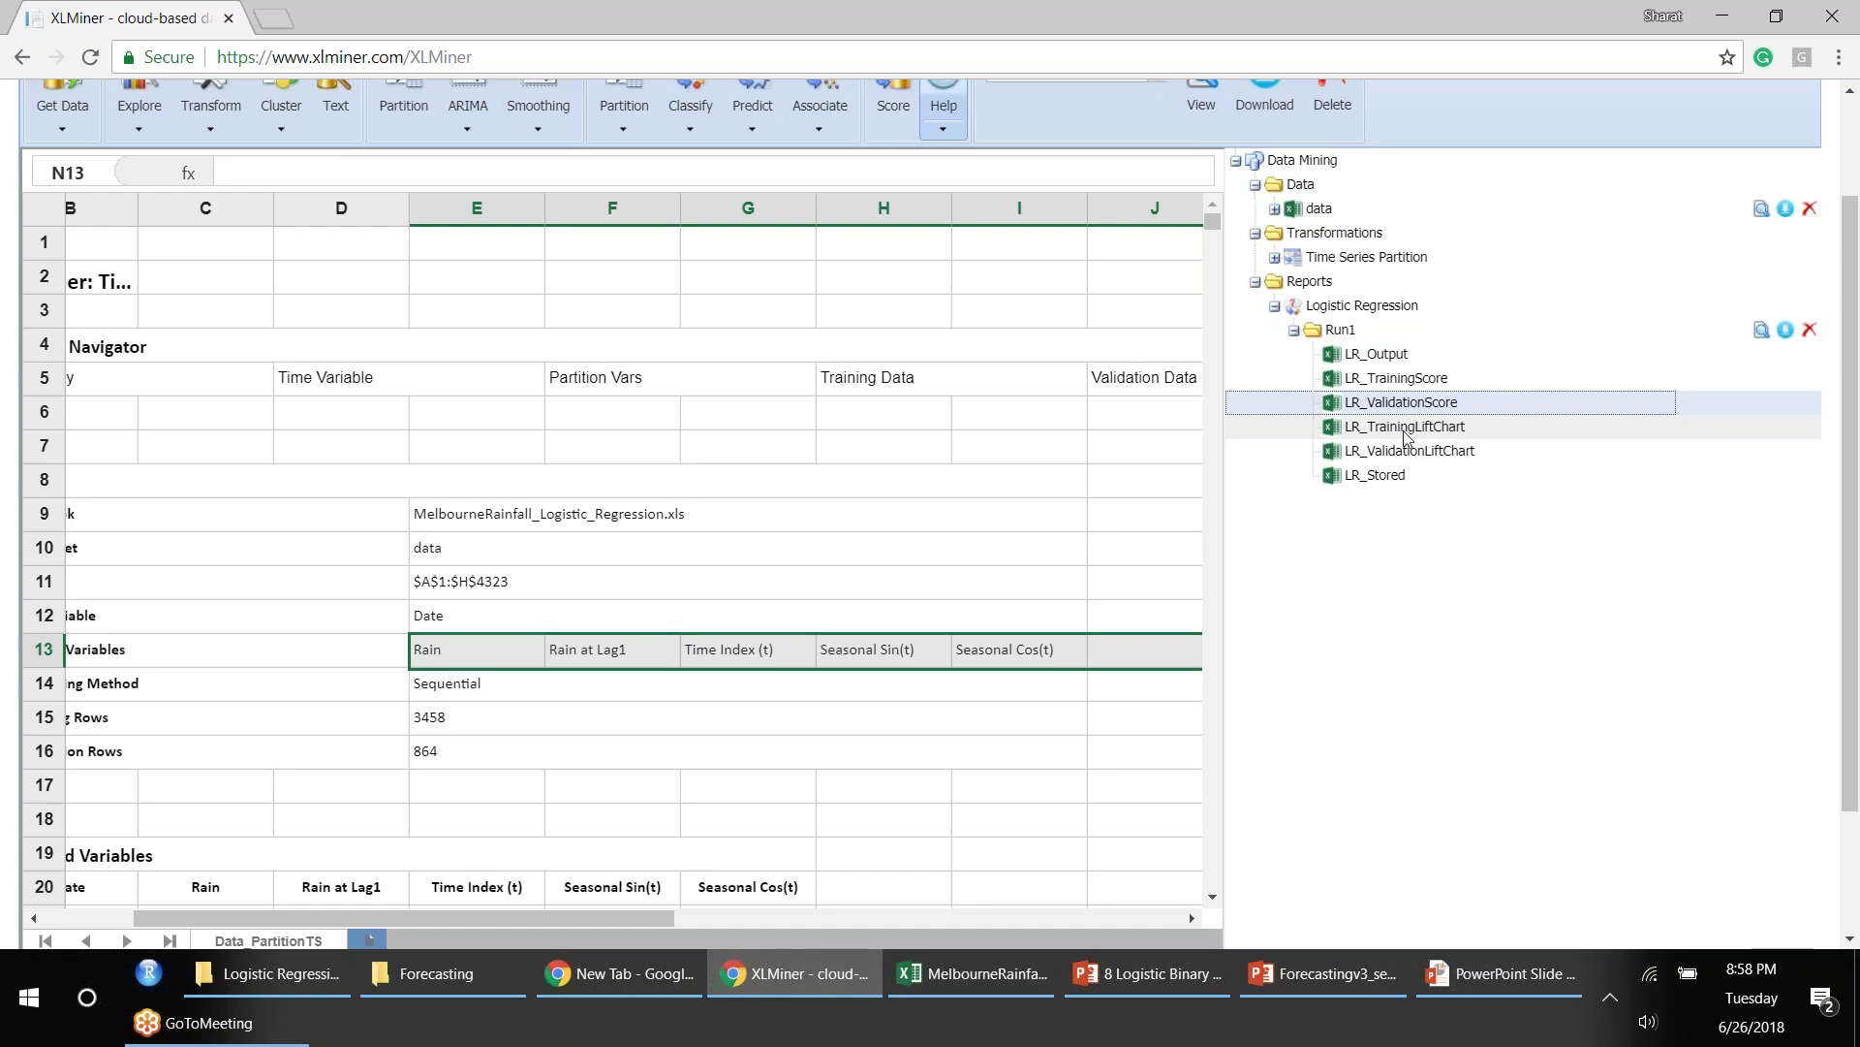
{"action": "left_click", "coordinate": [1412, 388]}
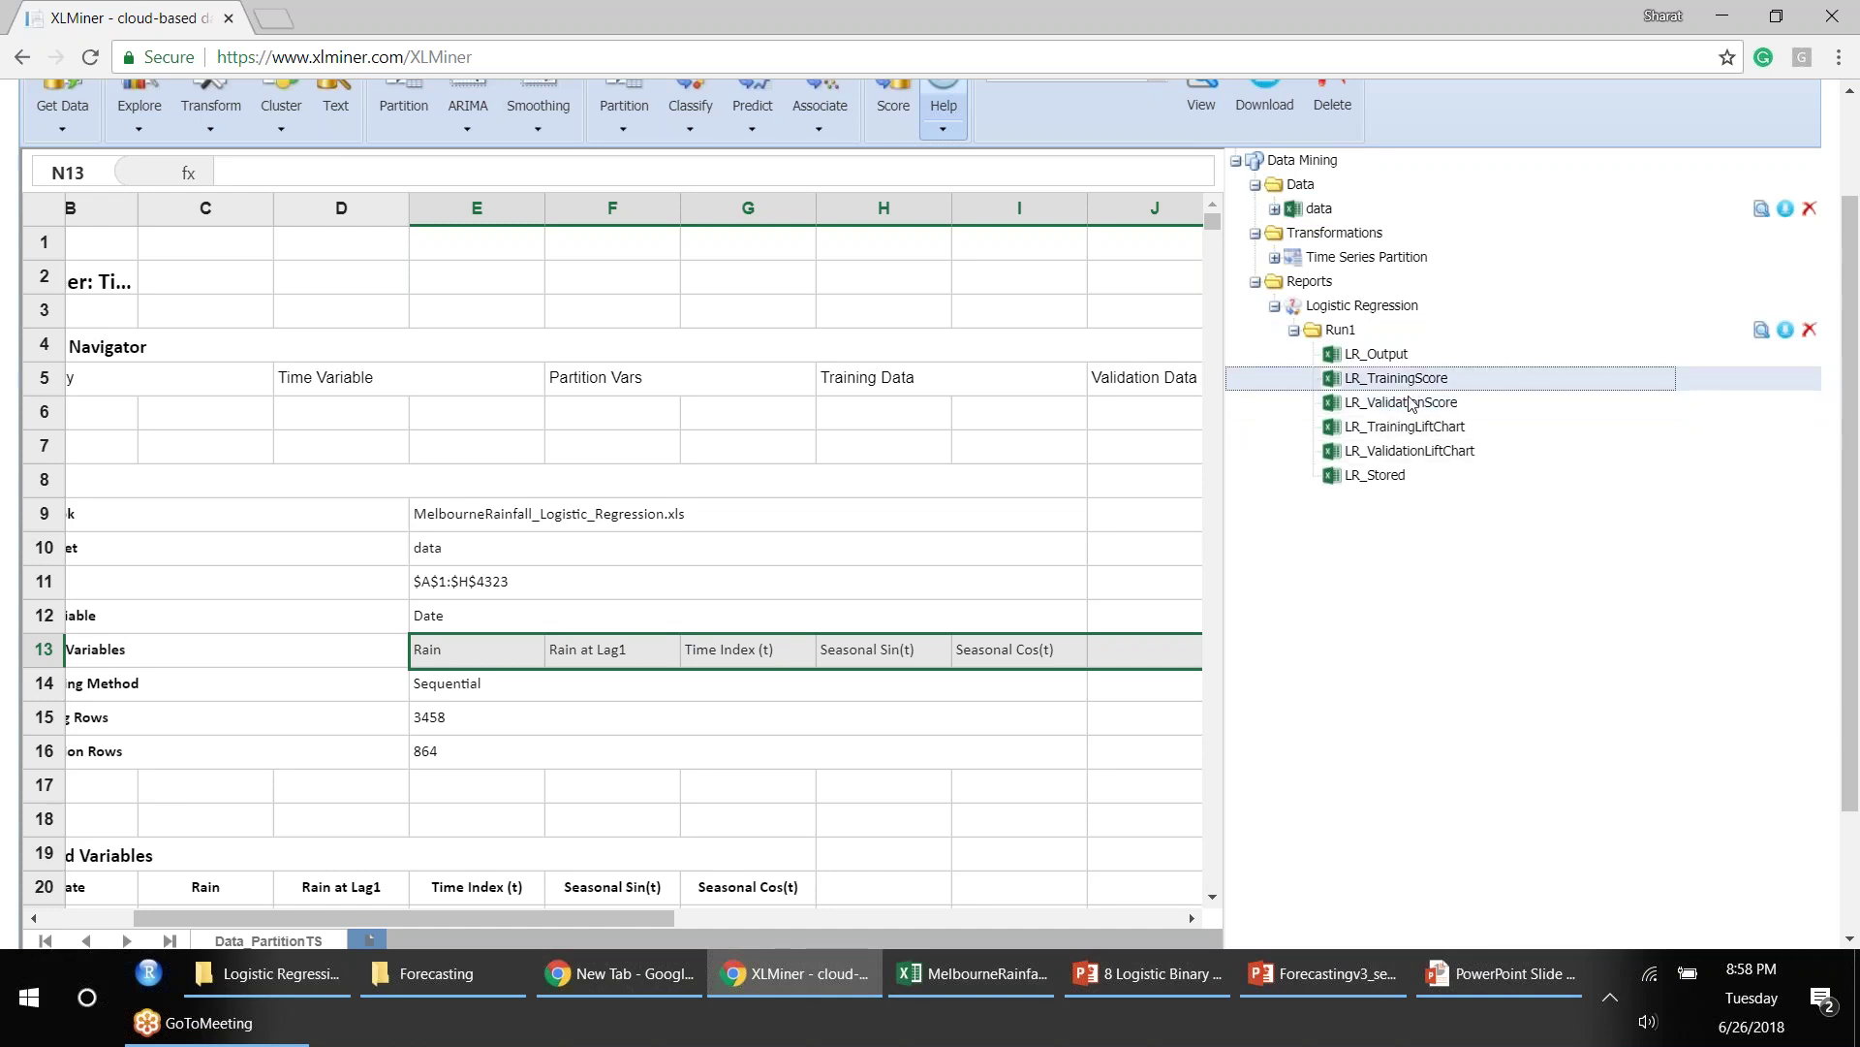
{"action": "left_click", "coordinate": [1427, 434]}
{"action": "left_click", "coordinate": [1430, 446]}
{"action": "left_click", "coordinate": [1453, 353]}
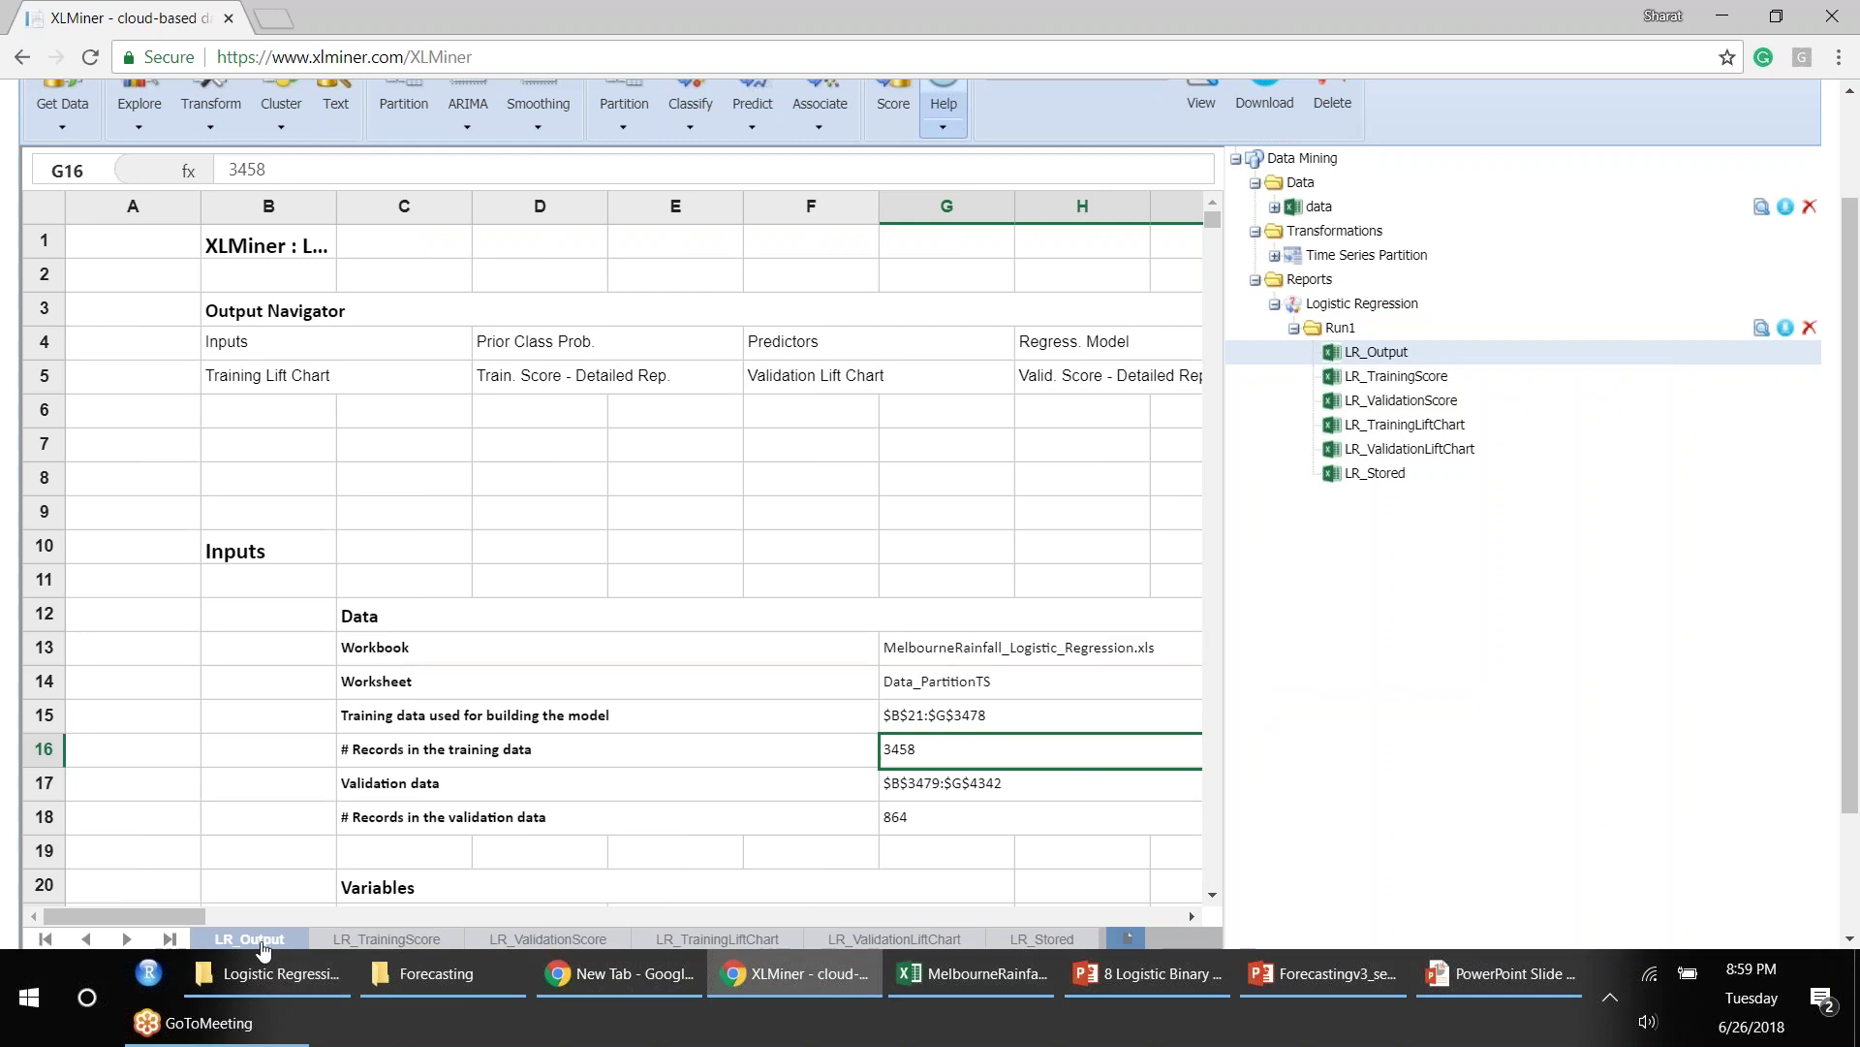
Step: Widen column B of the LR_Output sheet so the XLMiner : Logistic Regression title fits
{"action": "scroll", "coordinate": [1854, 489], "scroll_direction": "down", "scroll_amount": 1}
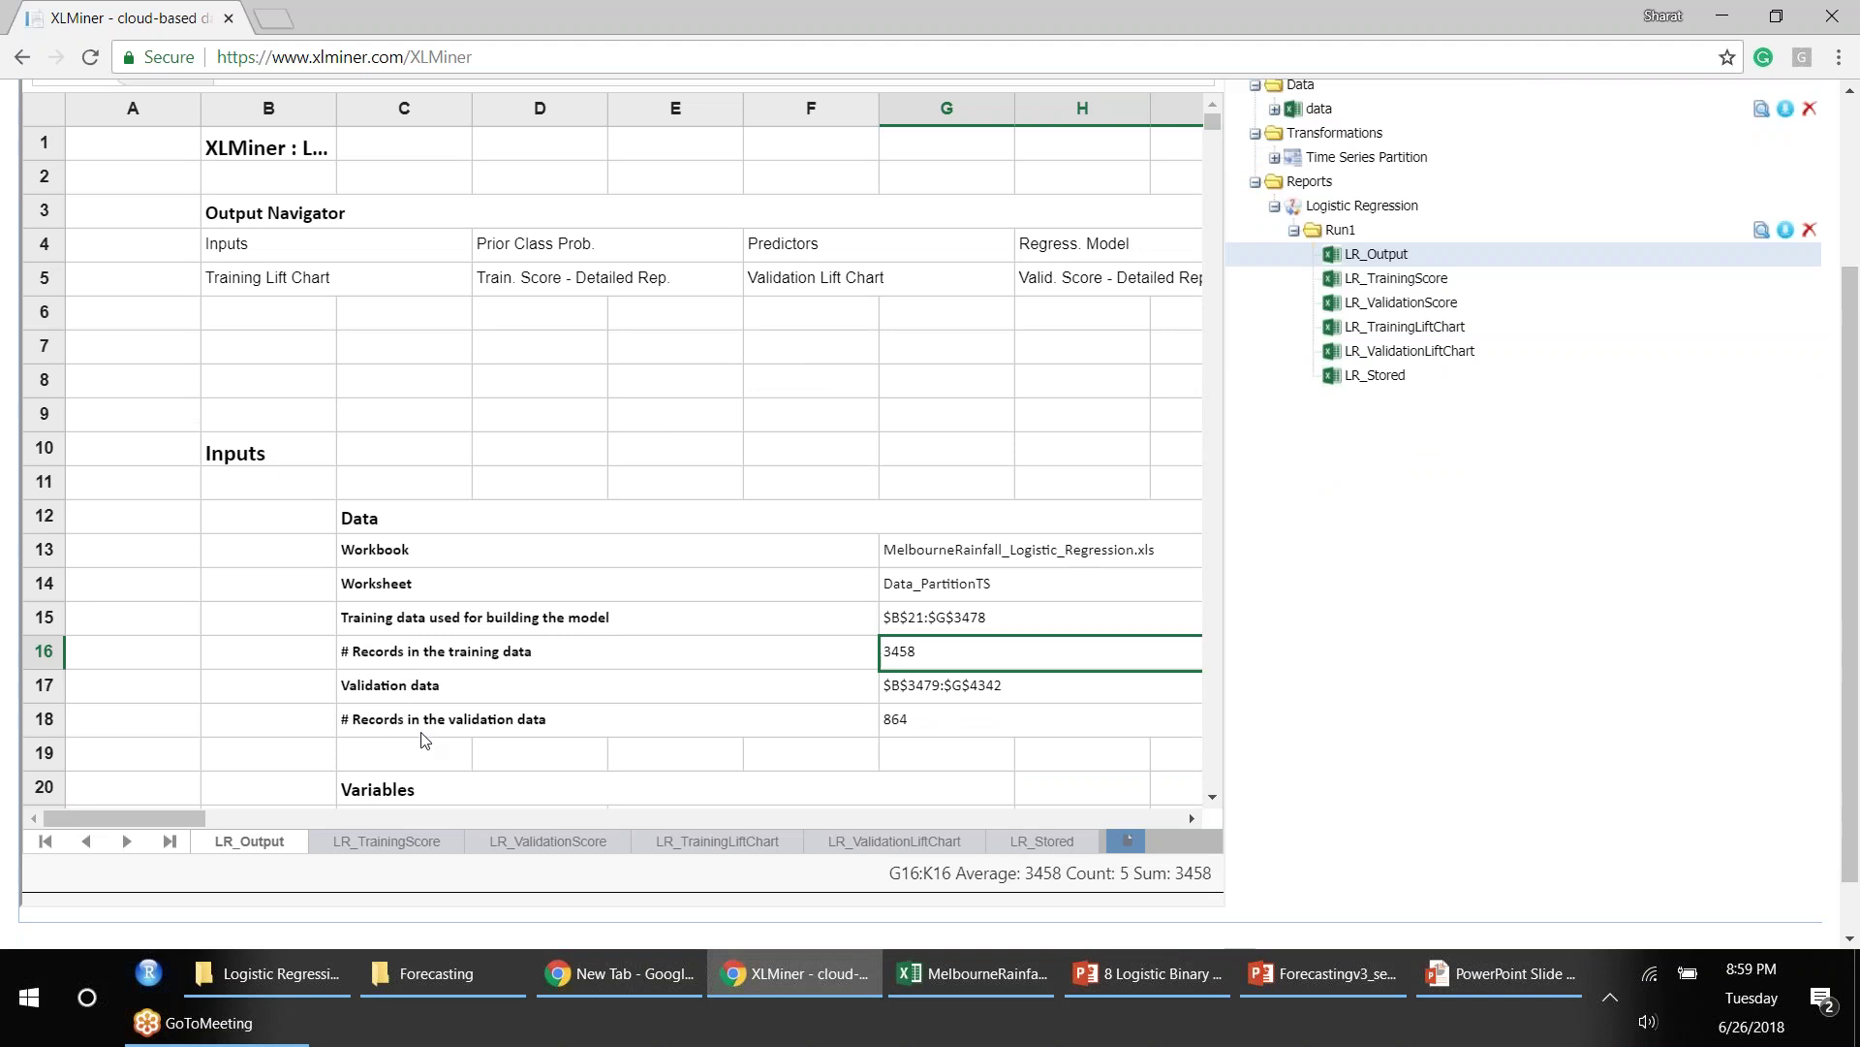
{"action": "left_click", "coordinate": [392, 793]}
{"action": "double_click", "coordinate": [336, 108]}
{"action": "left_click", "coordinate": [631, 514]}
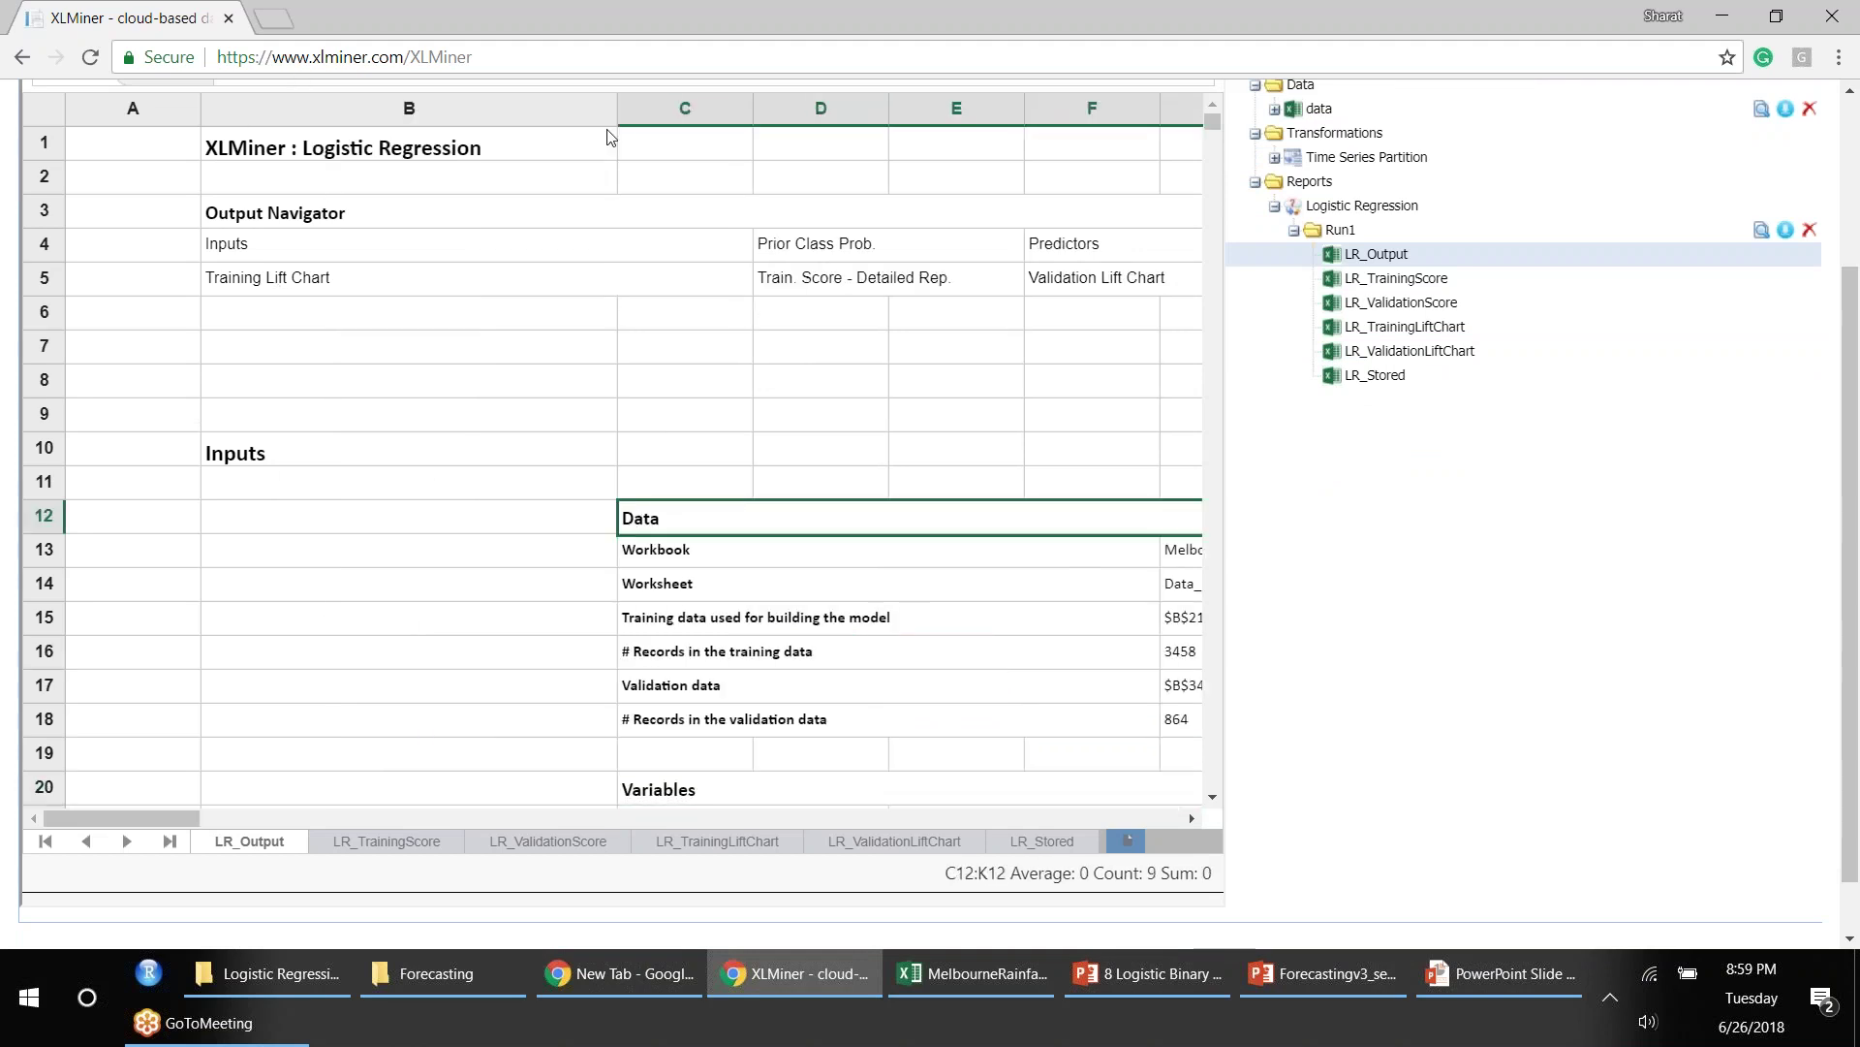
{"action": "left_click_drag", "start_coordinate": [620, 112], "coordinate": [499, 154]}
{"action": "left_click", "coordinate": [540, 180]}
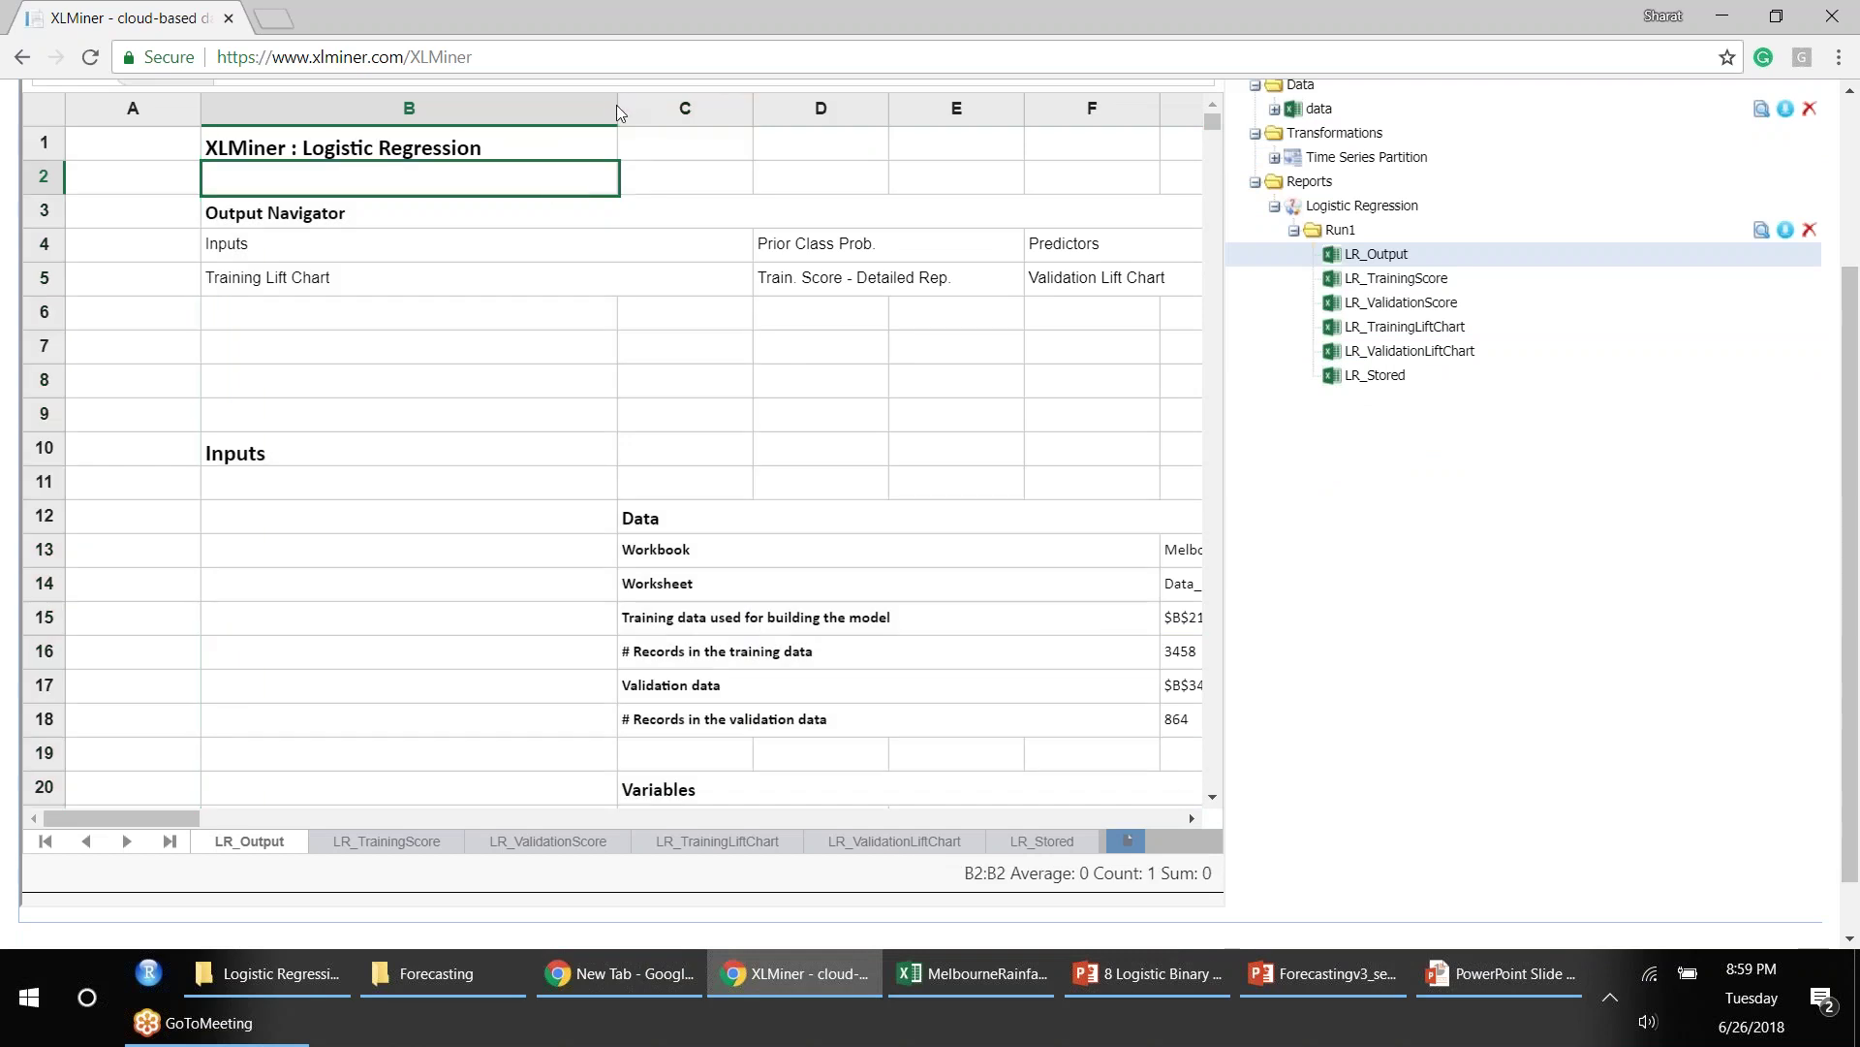
{"action": "double_click", "coordinate": [616, 108]}
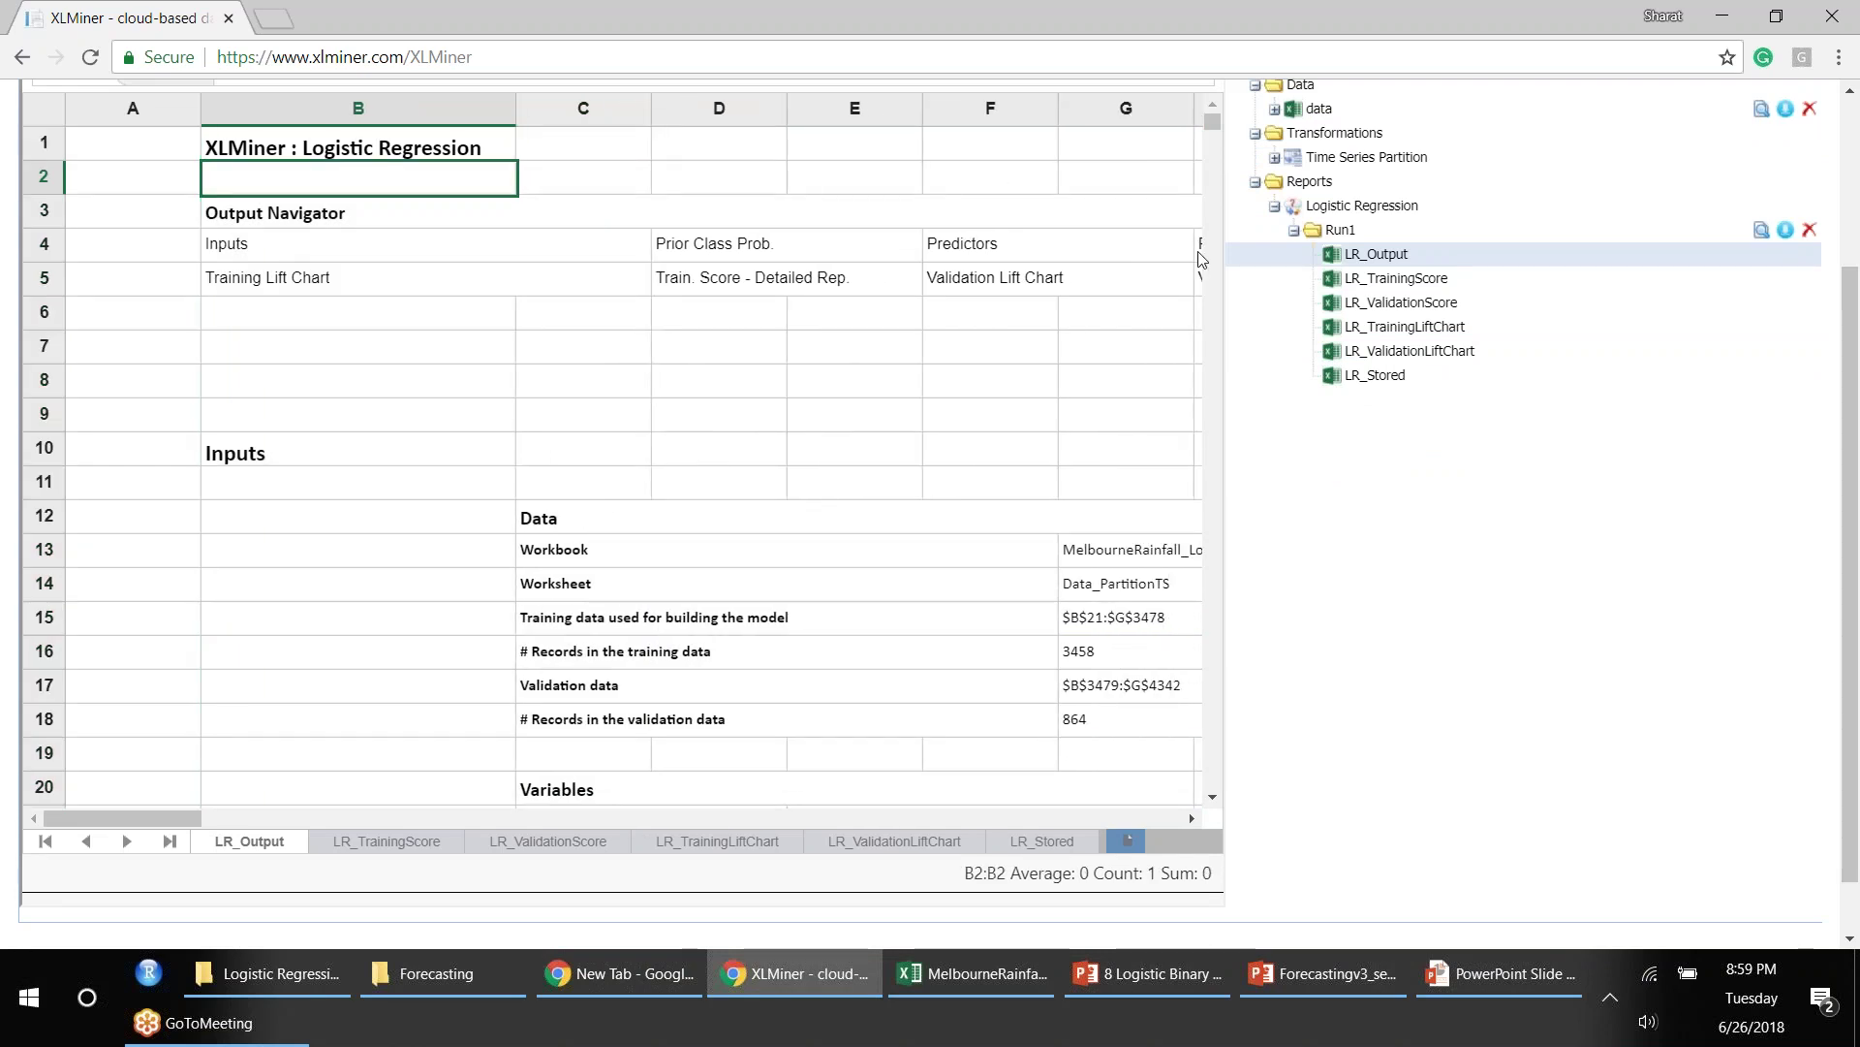
Step: Go through the inputs and options to the Regression Model section and widen column B to fit its heading
{"action": "scroll", "coordinate": [1214, 779], "scroll_direction": "down", "scroll_amount": 1}
{"action": "scroll", "coordinate": [1214, 779], "scroll_direction": "down", "scroll_amount": 5}
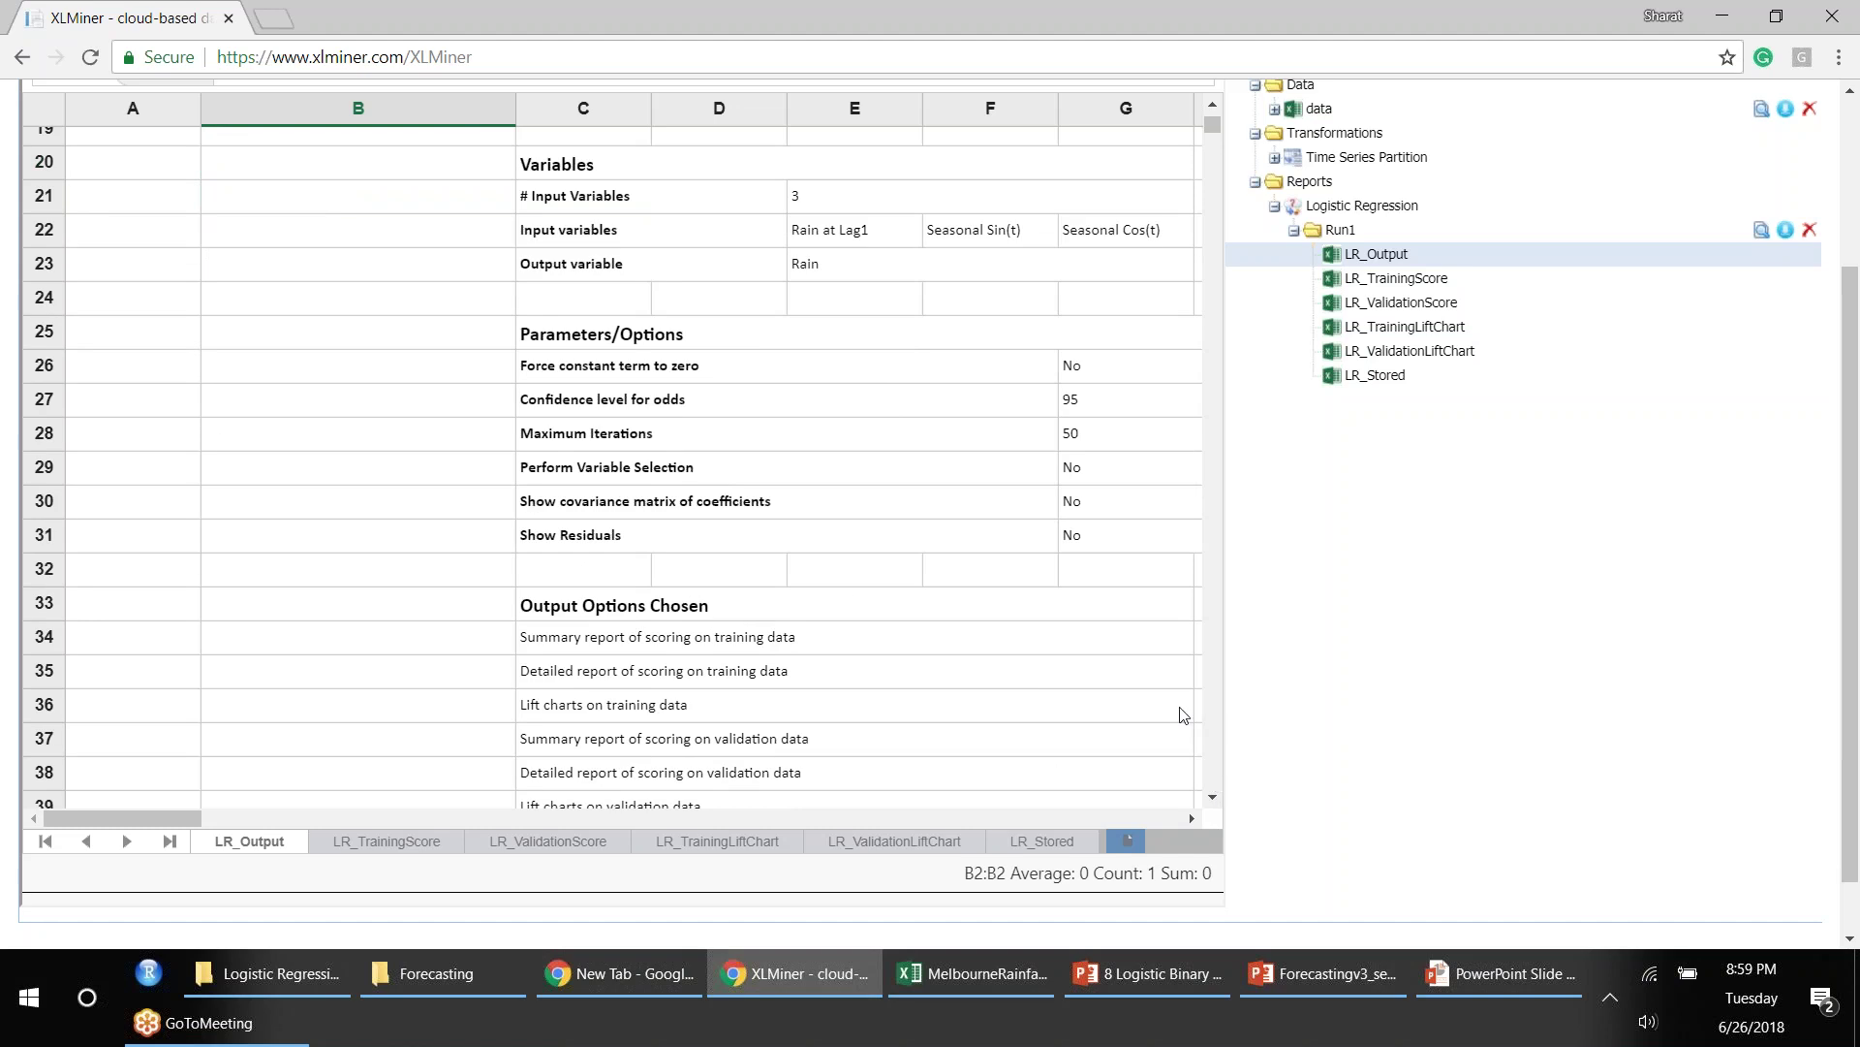
{"action": "scroll", "coordinate": [1223, 780], "scroll_direction": "down", "scroll_amount": 5}
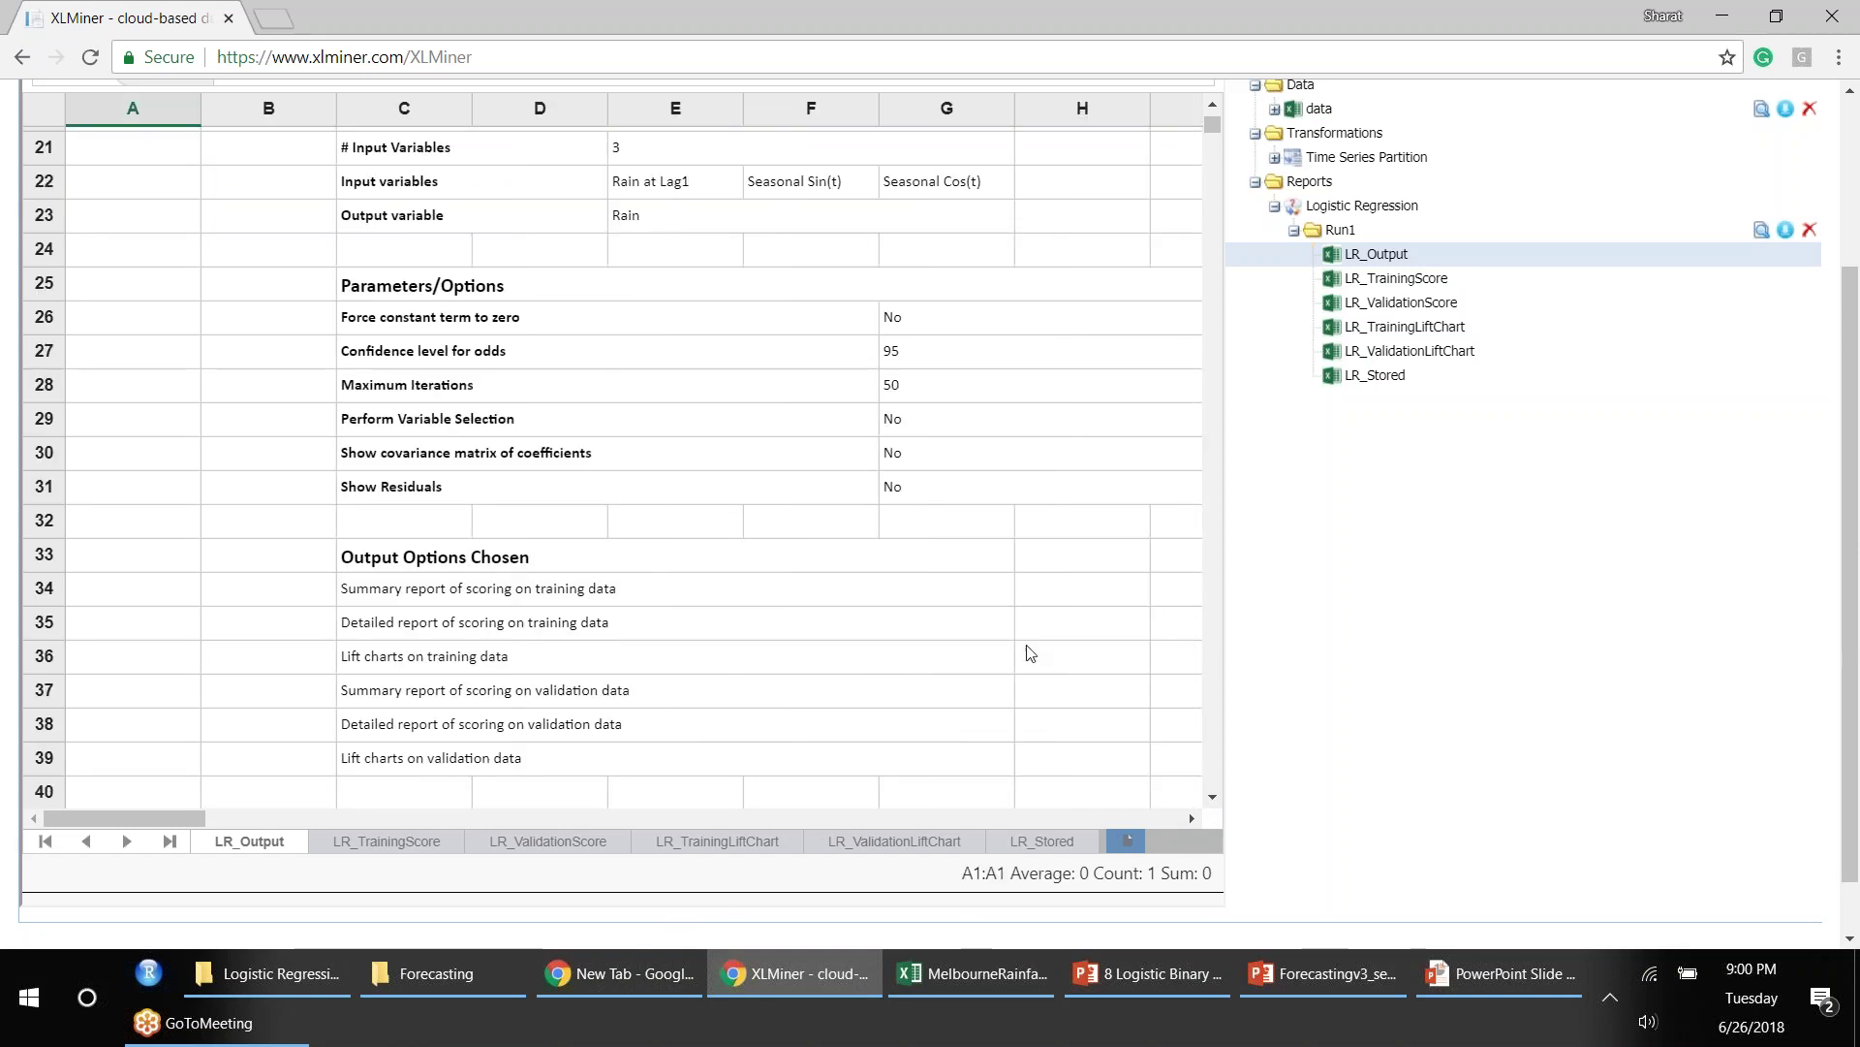
{"action": "left_click", "coordinate": [1212, 798]}
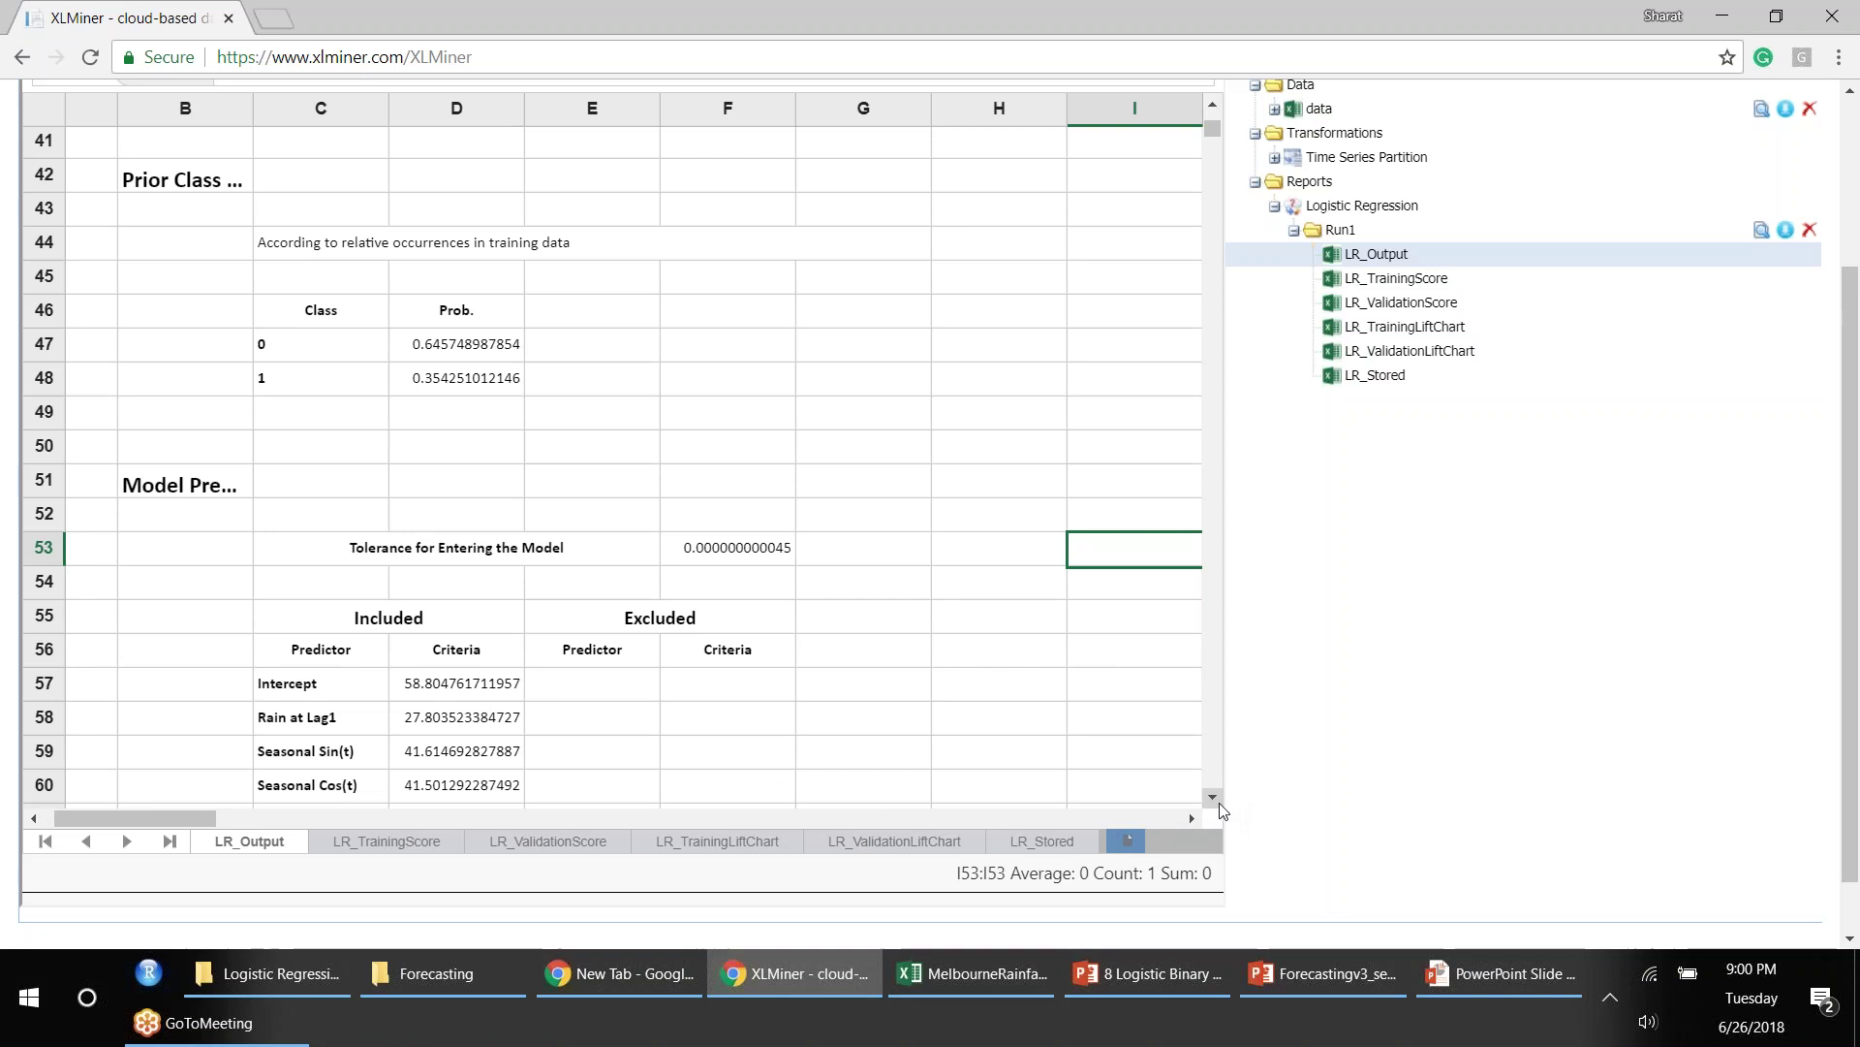
{"action": "left_click", "coordinate": [1211, 798]}
{"action": "left_click", "coordinate": [1212, 798]}
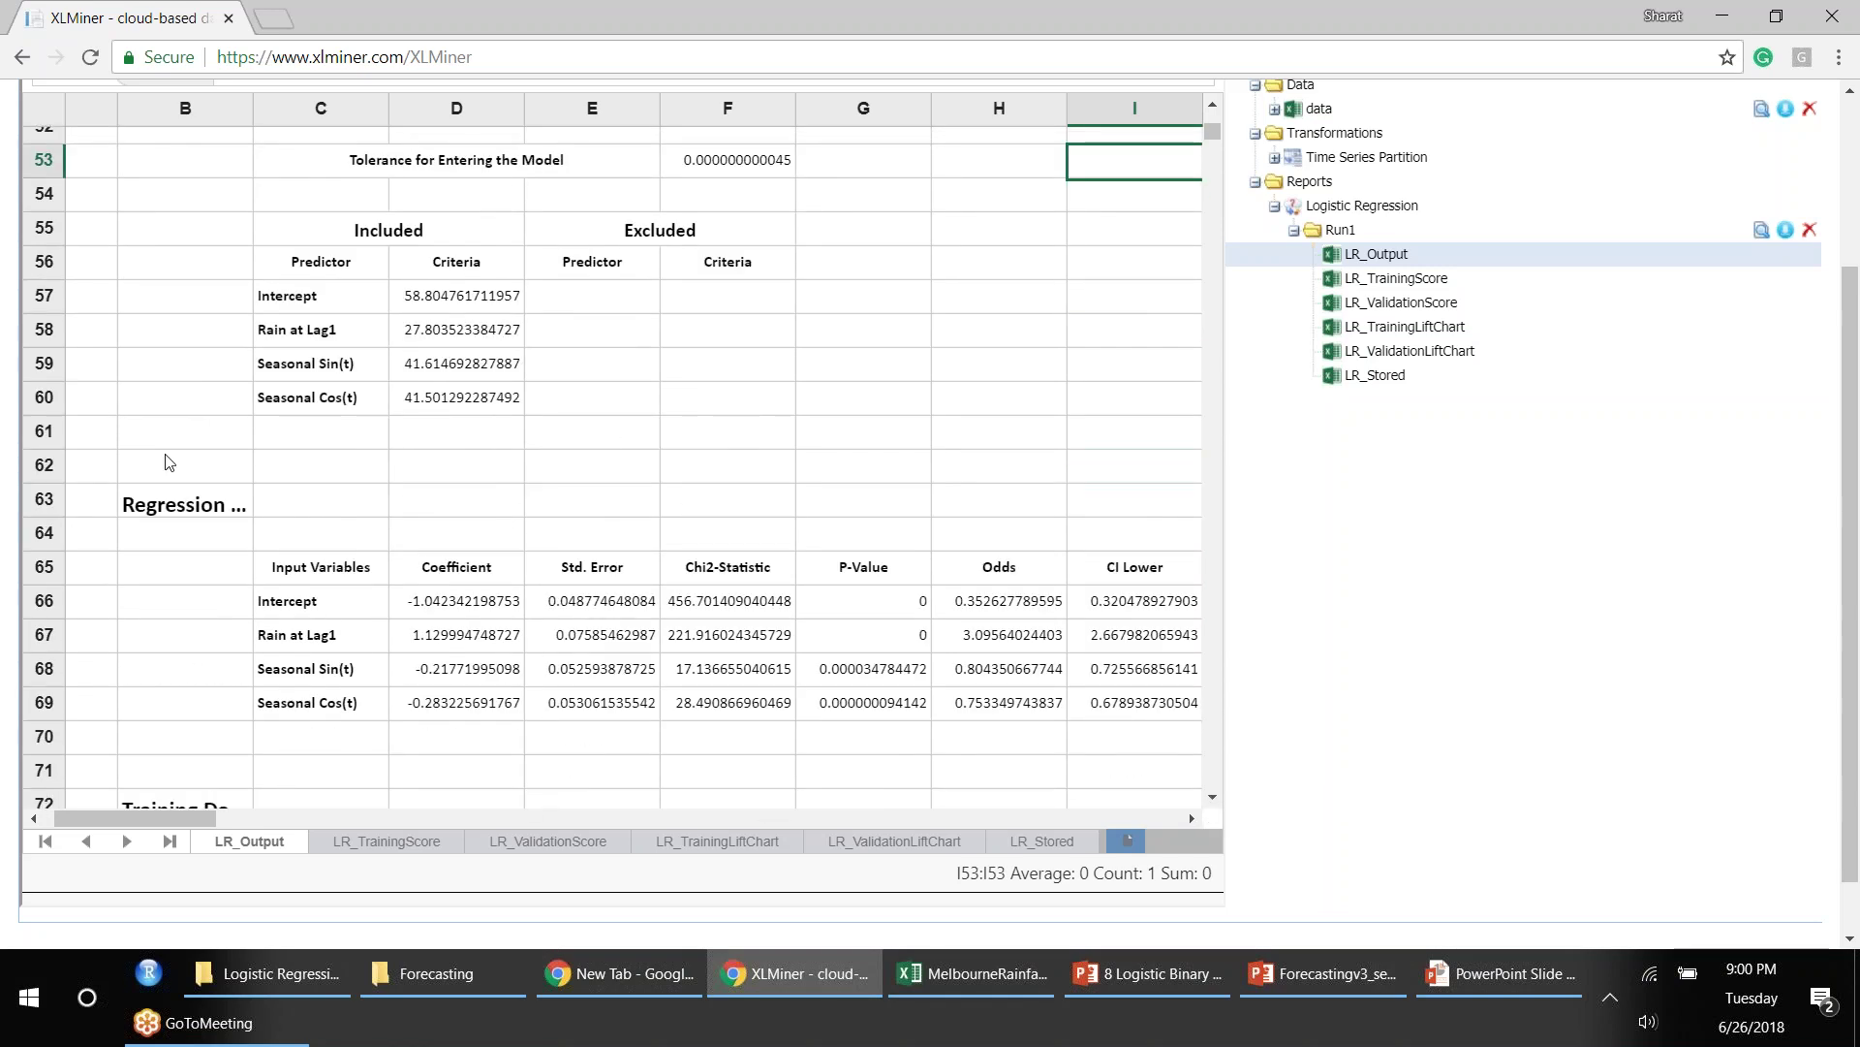
{"action": "double_click", "coordinate": [253, 114]}
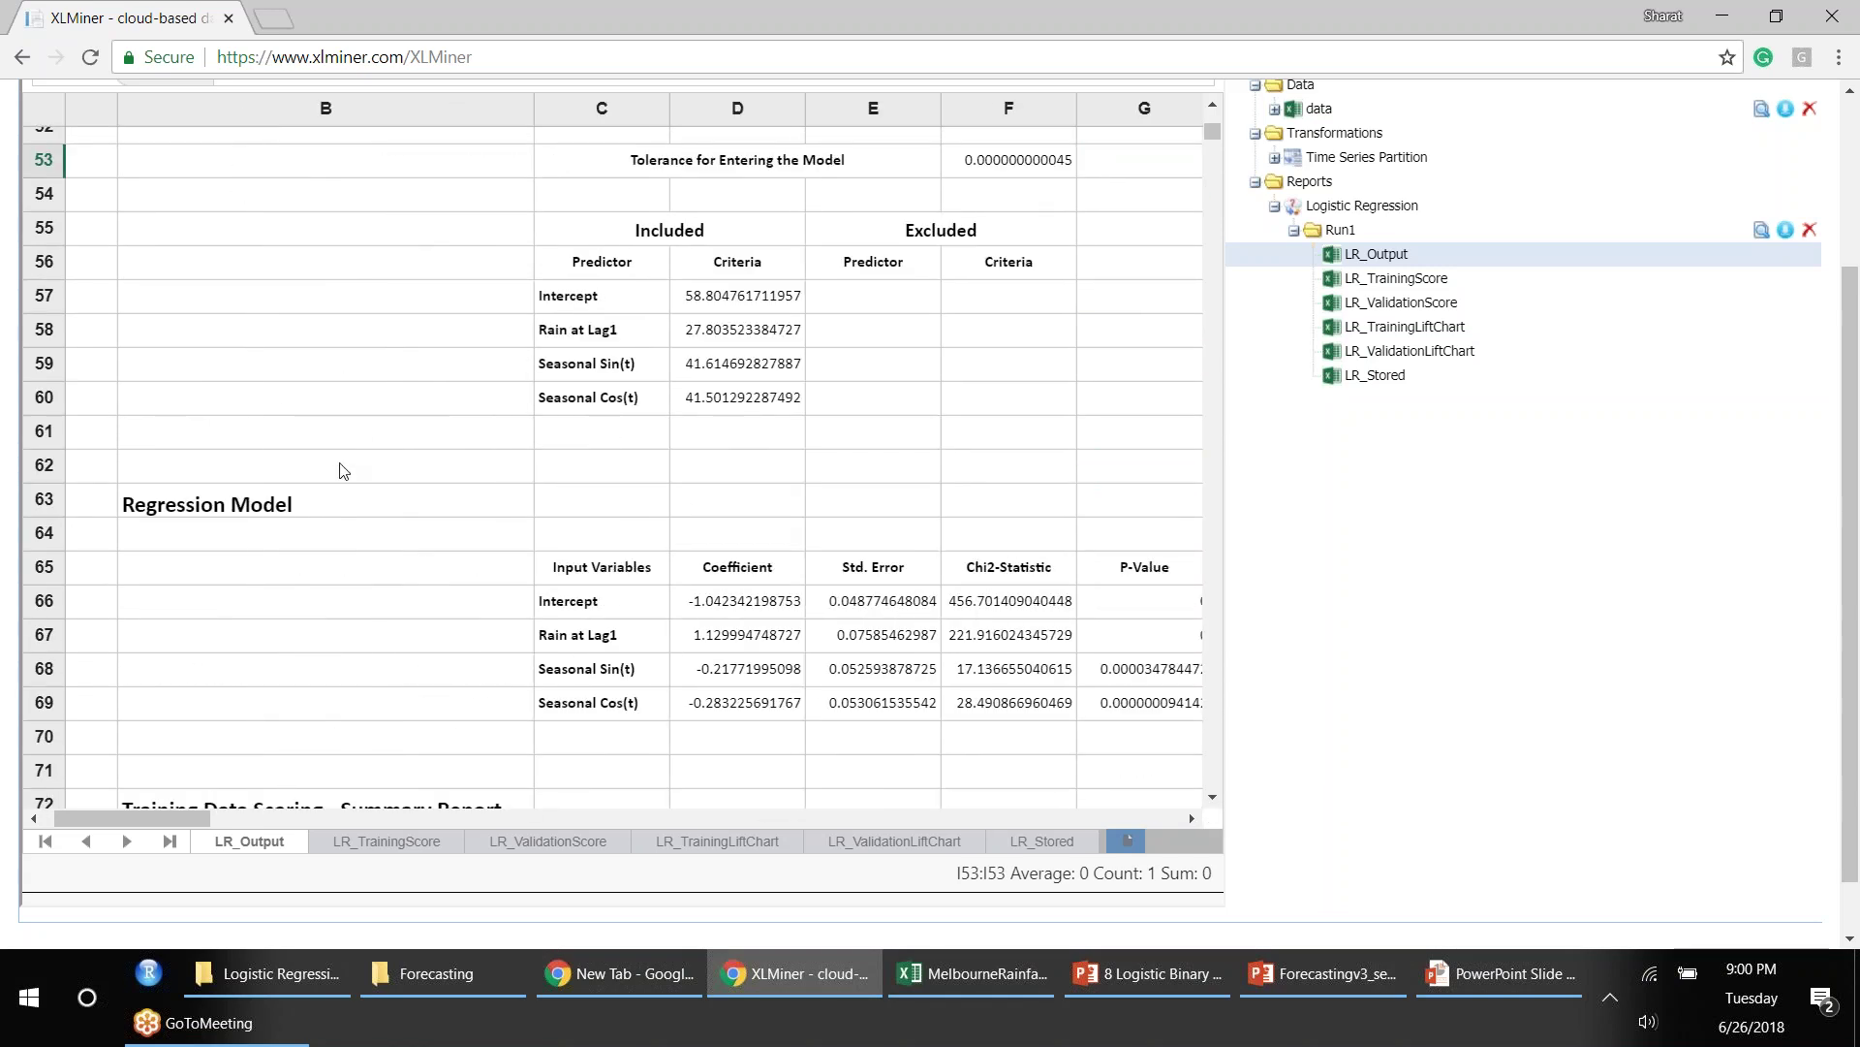
{"action": "left_click_drag", "start_coordinate": [533, 109], "coordinate": [420, 145]}
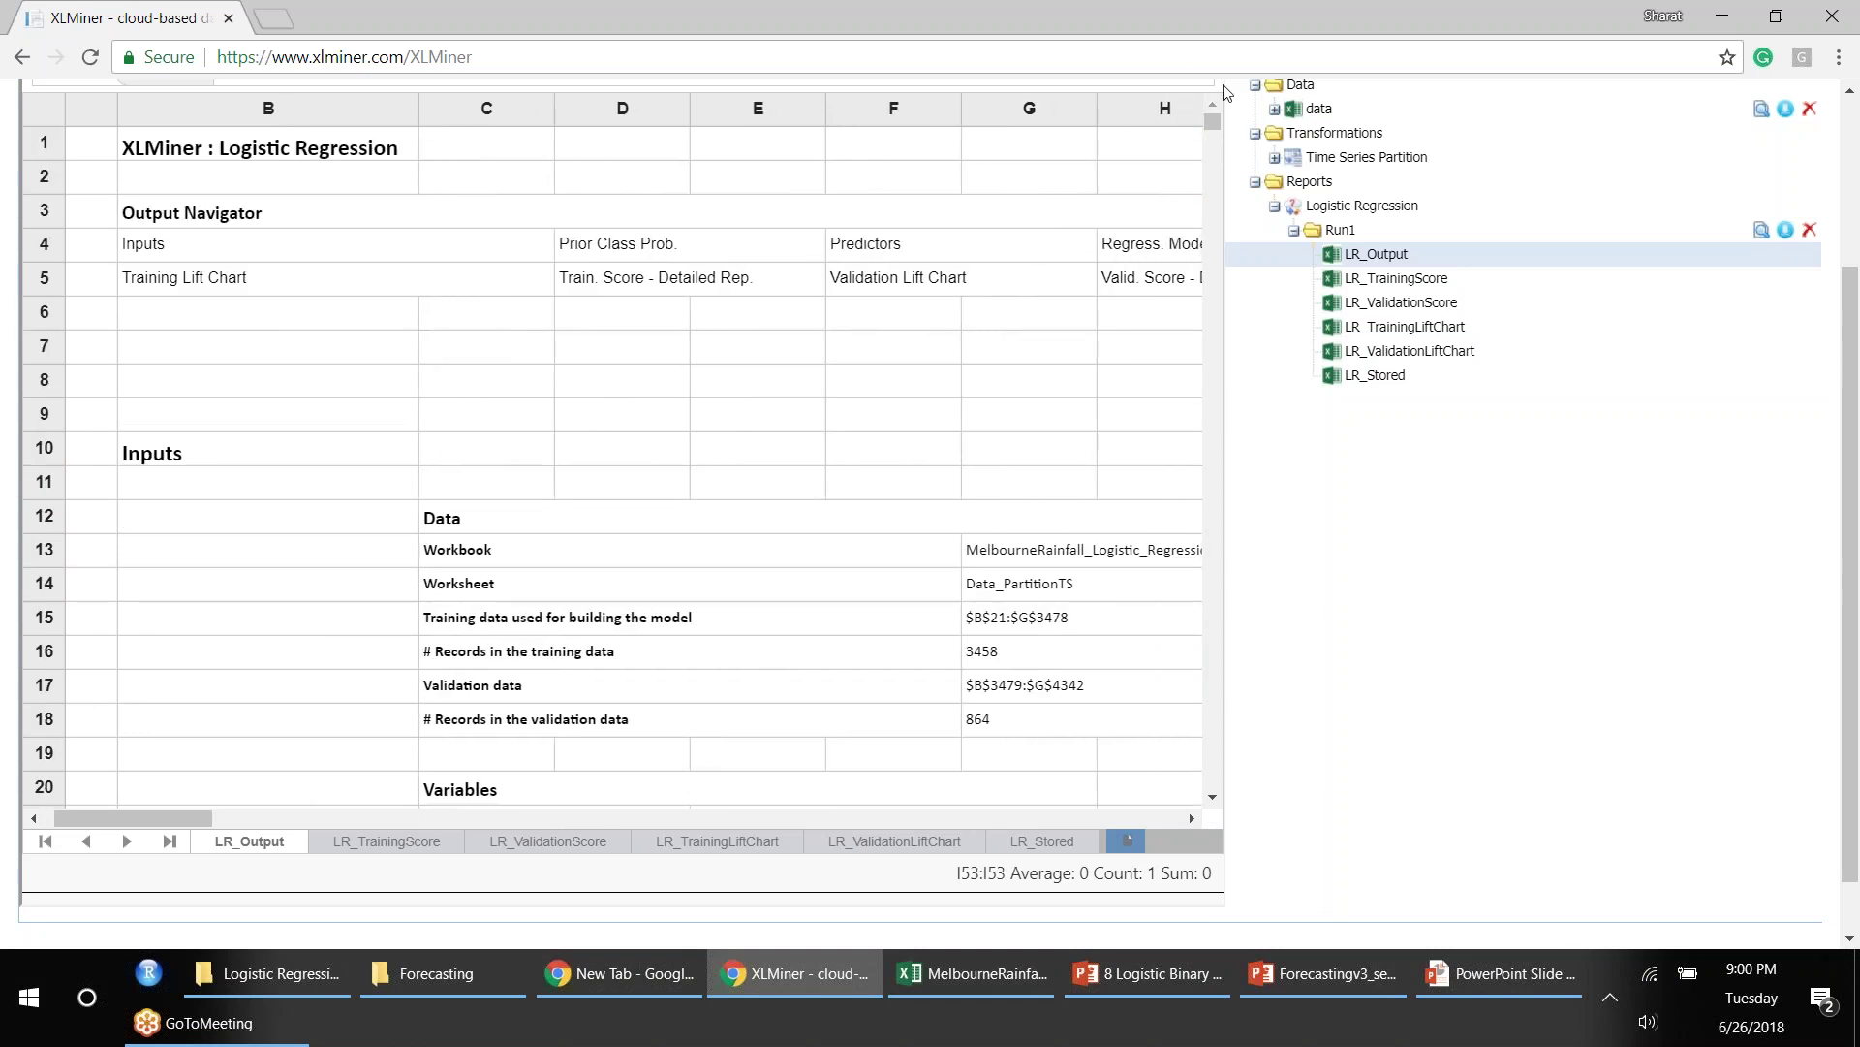
Step: Examine the validation data scoring summary, including its confusion matrix, error report and performance measures
{"action": "left_click_drag", "start_coordinate": [1212, 126], "coordinate": [1212, 134]}
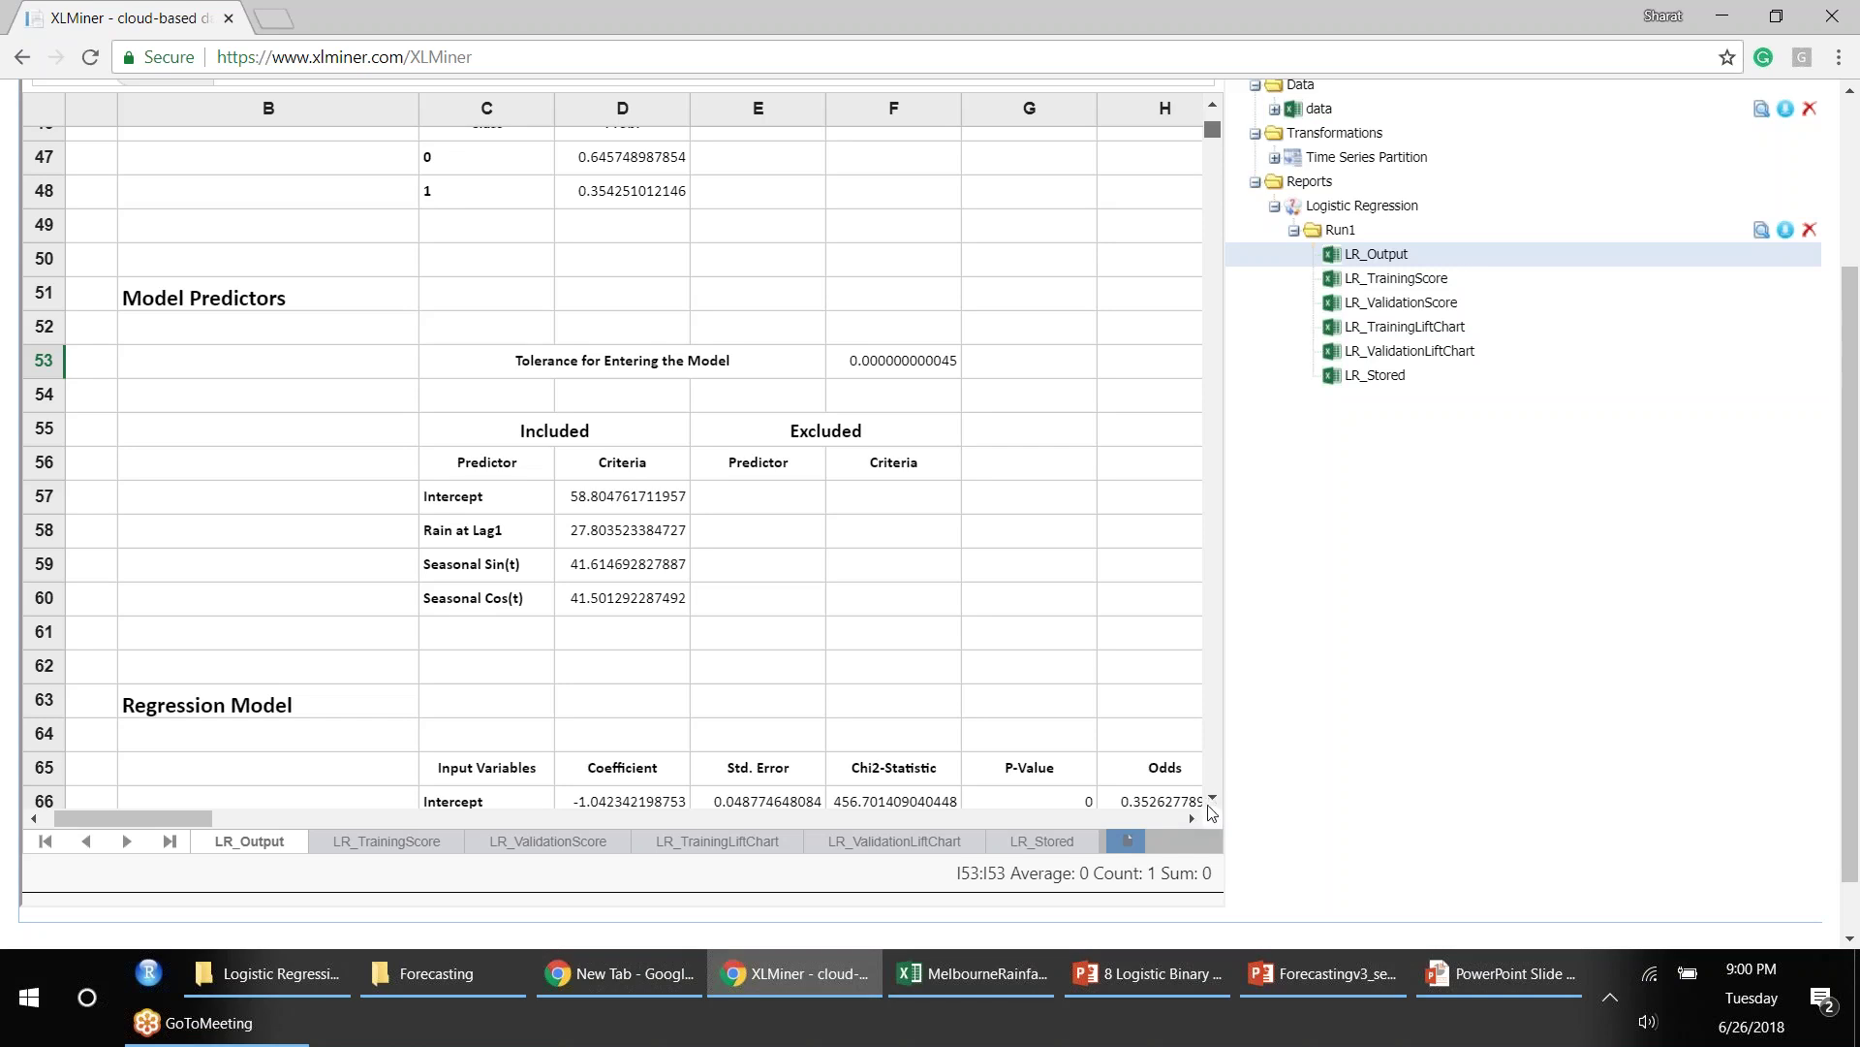
{"action": "scroll", "coordinate": [1216, 785], "scroll_direction": "down", "scroll_amount": 20}
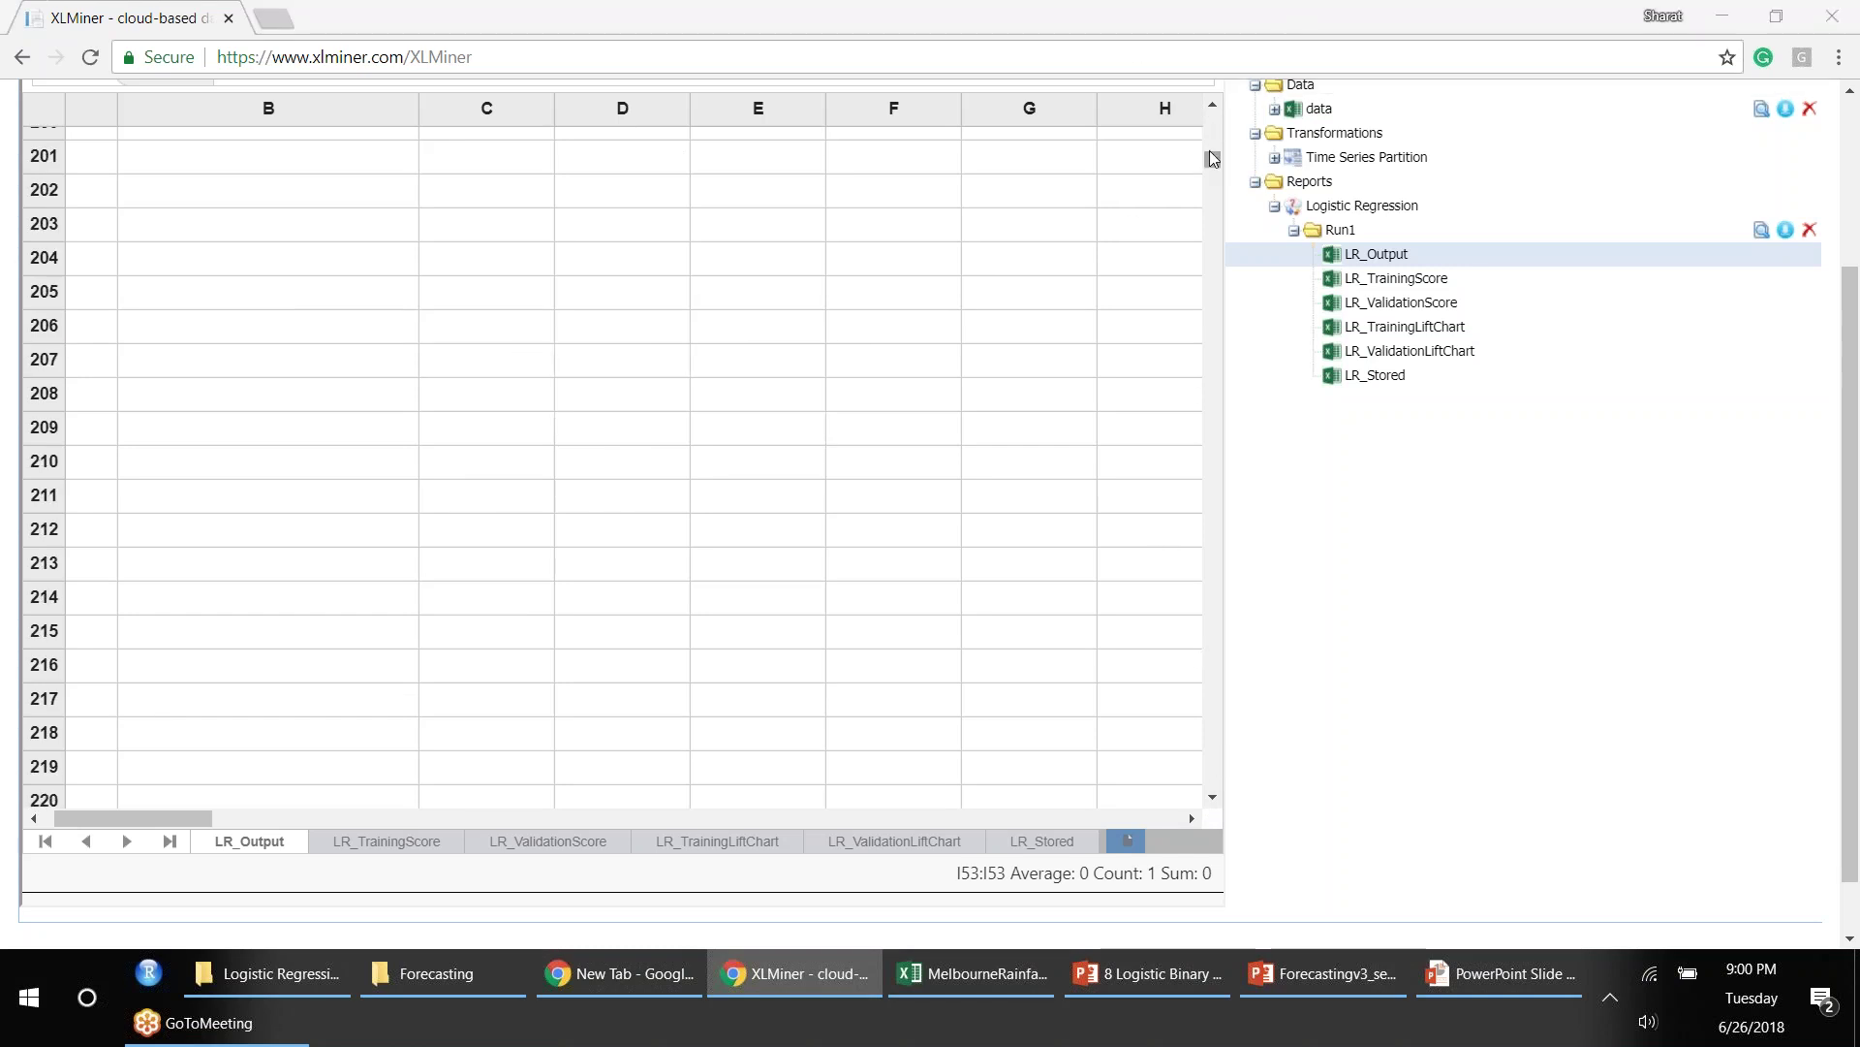
{"action": "left_click", "coordinate": [1212, 107]}
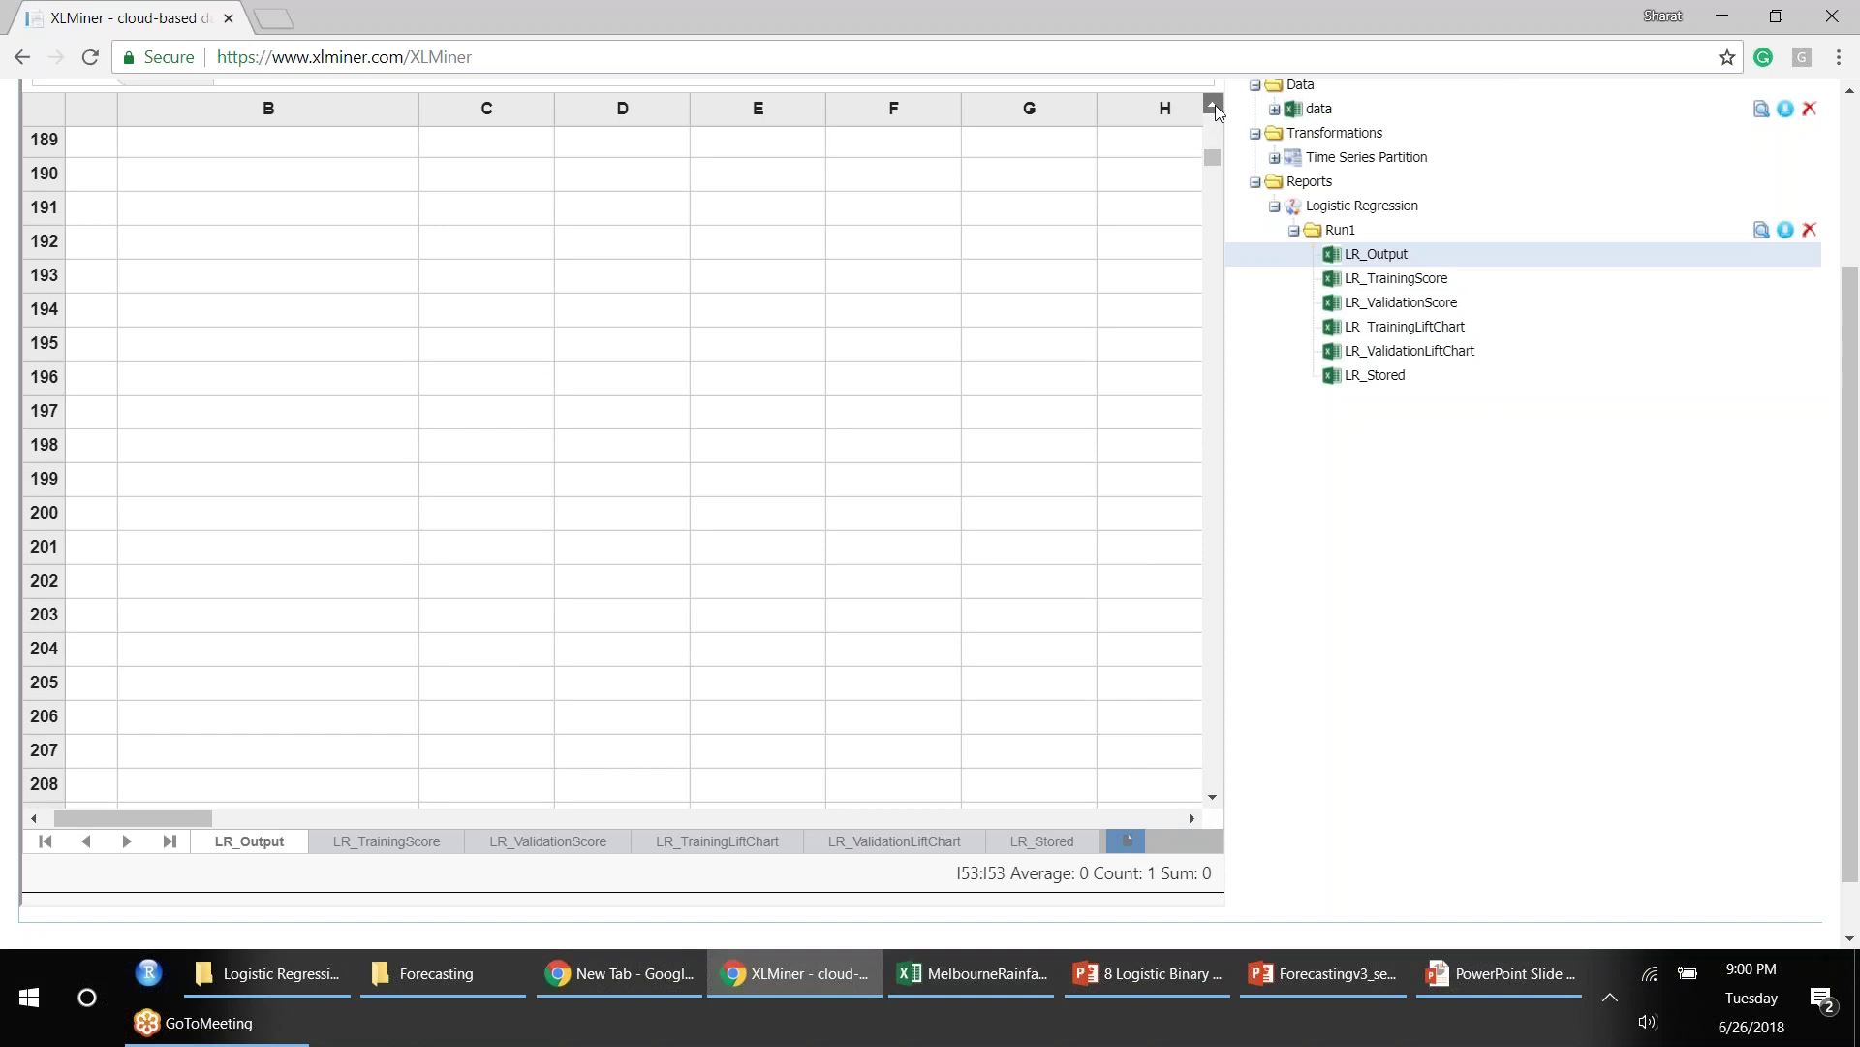
{"action": "left_click_drag", "start_coordinate": [1215, 108], "coordinate": [1223, 104]}
{"action": "left_click", "coordinate": [1214, 111]}
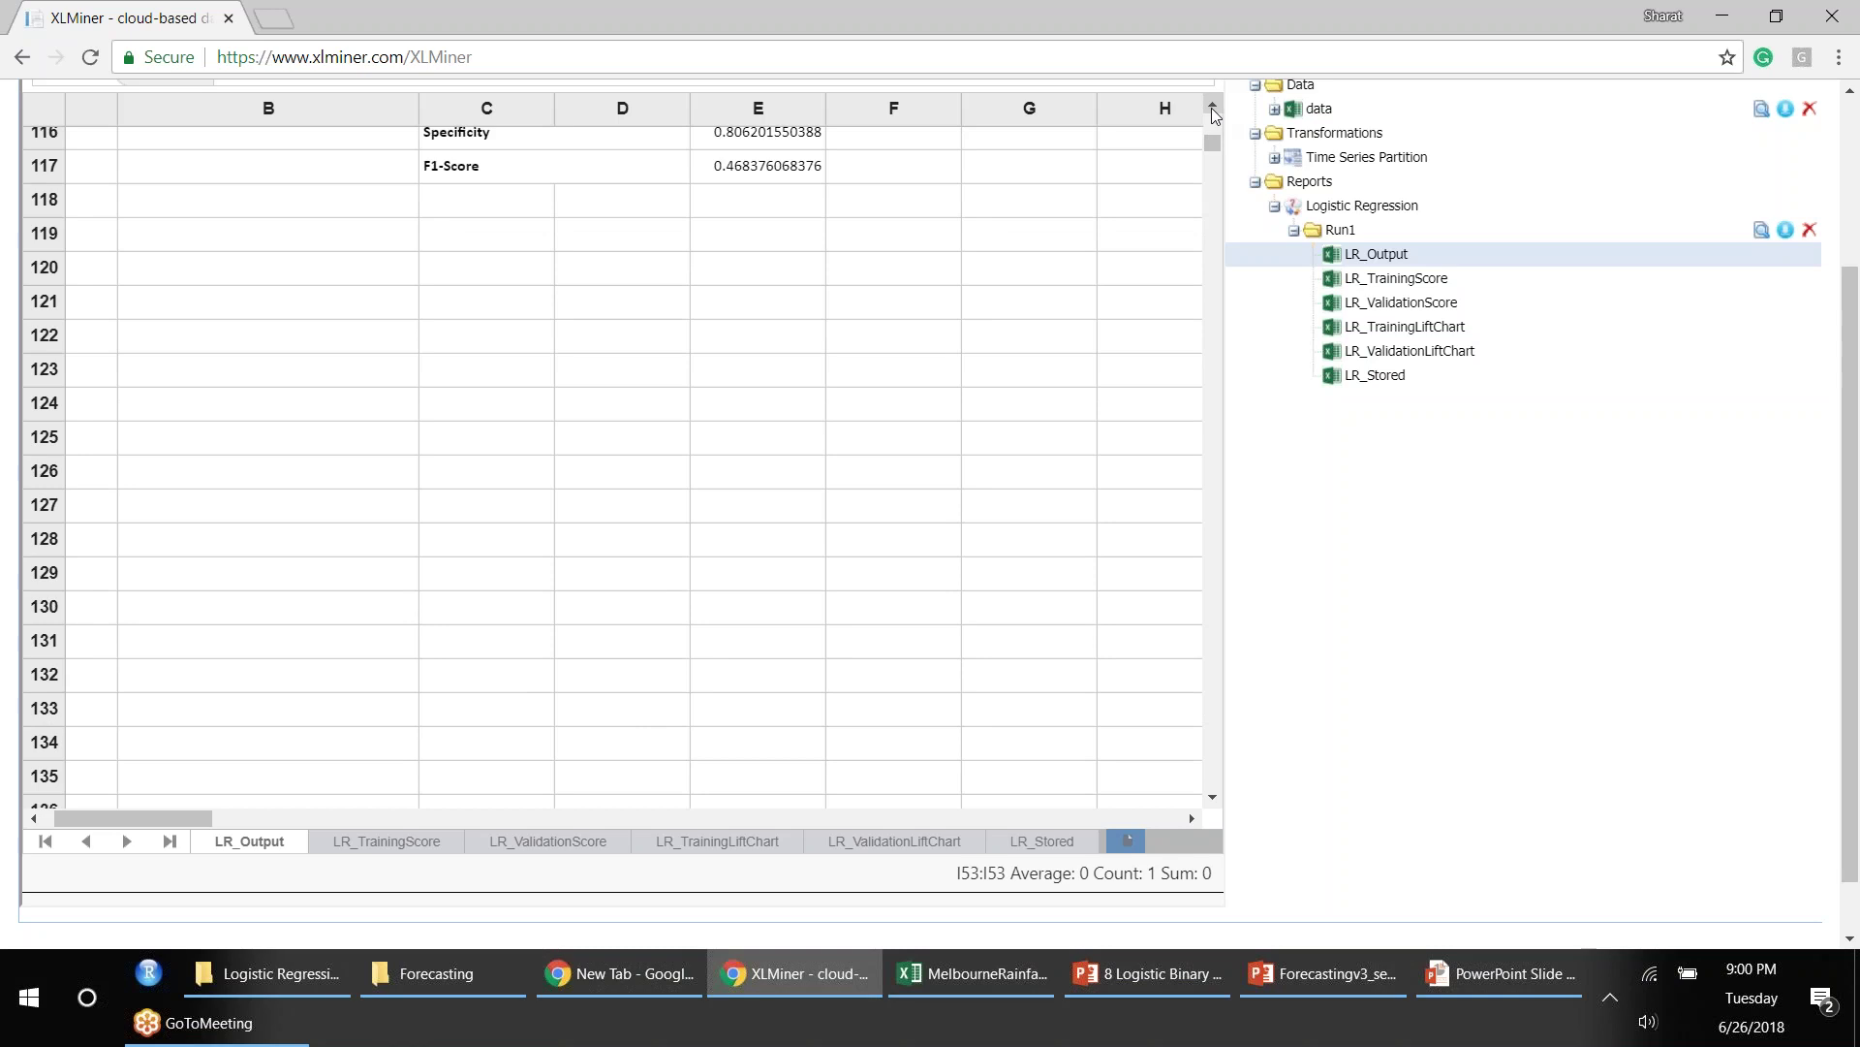
{"action": "left_click", "coordinate": [1213, 108]}
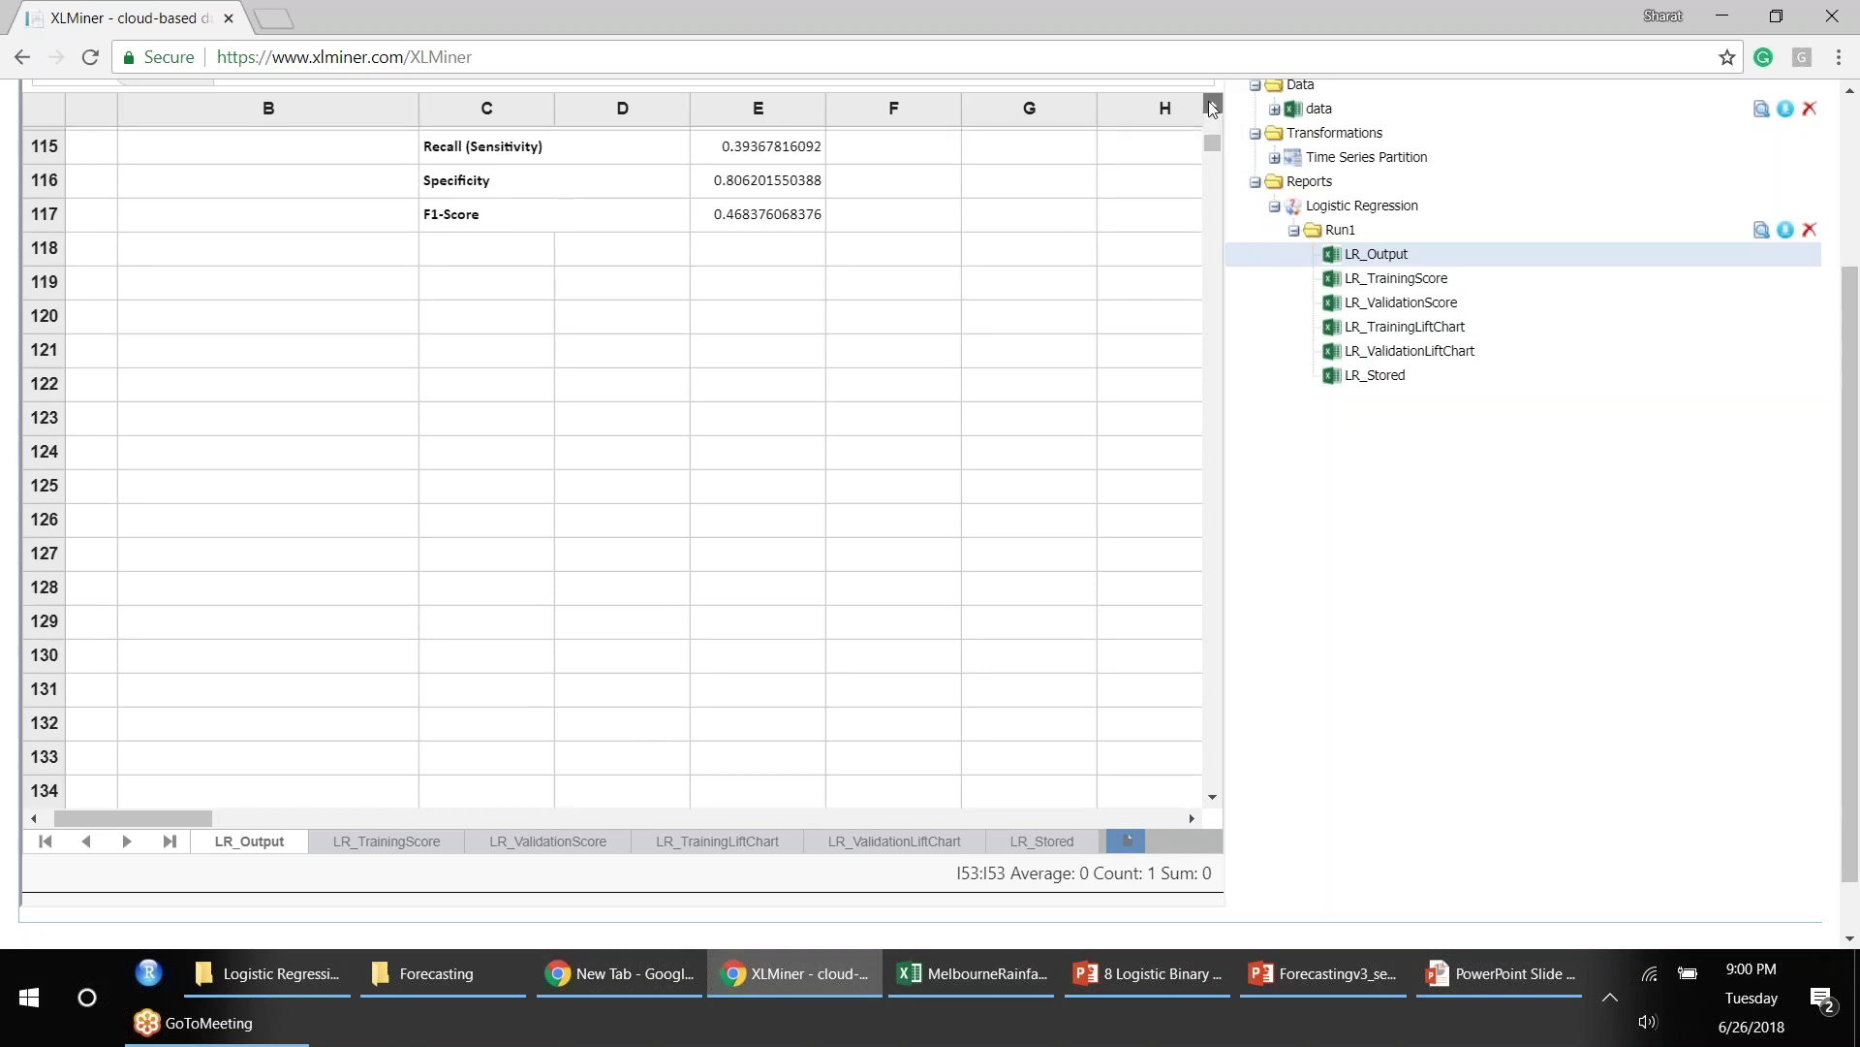
{"action": "left_click", "coordinate": [1213, 109]}
{"action": "left_click", "coordinate": [1213, 108]}
{"action": "left_click", "coordinate": [1213, 109]}
{"action": "left_click", "coordinate": [1213, 108]}
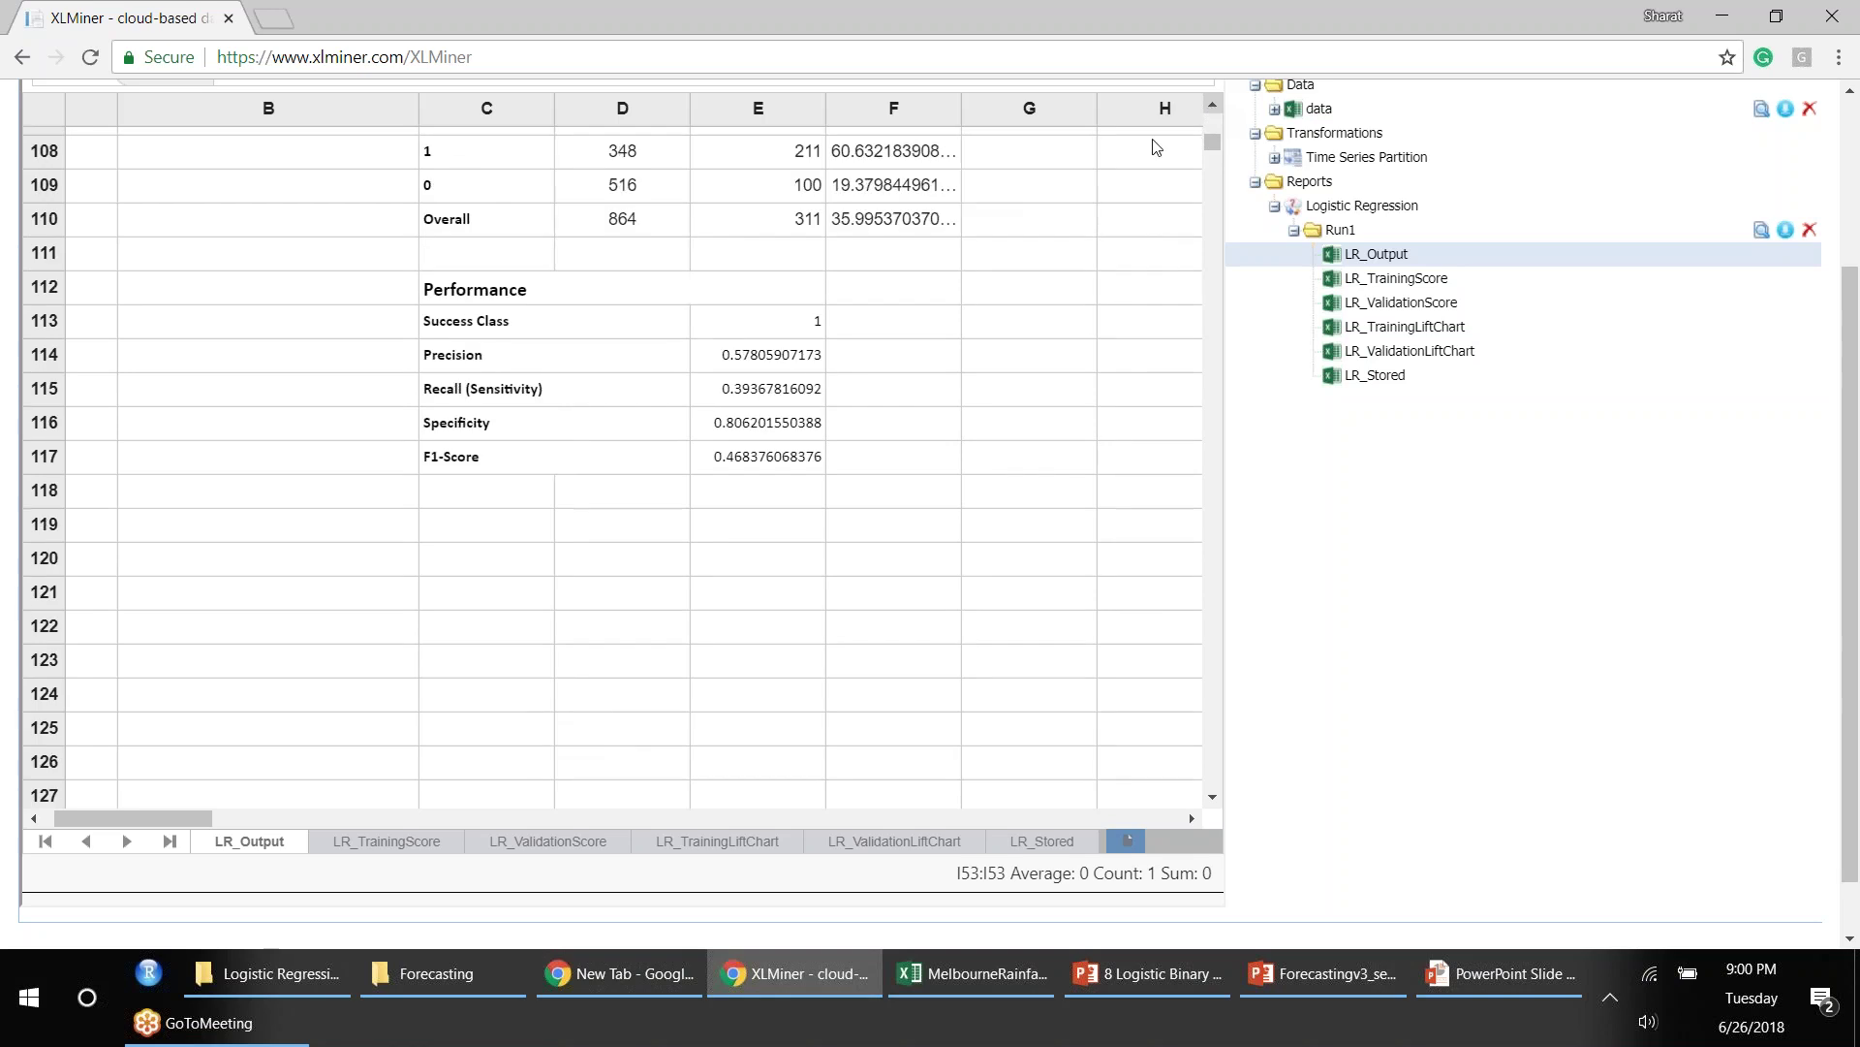
{"action": "left_click", "coordinate": [1214, 108]}
{"action": "left_click", "coordinate": [1214, 109]}
{"action": "left_click", "coordinate": [1213, 108]}
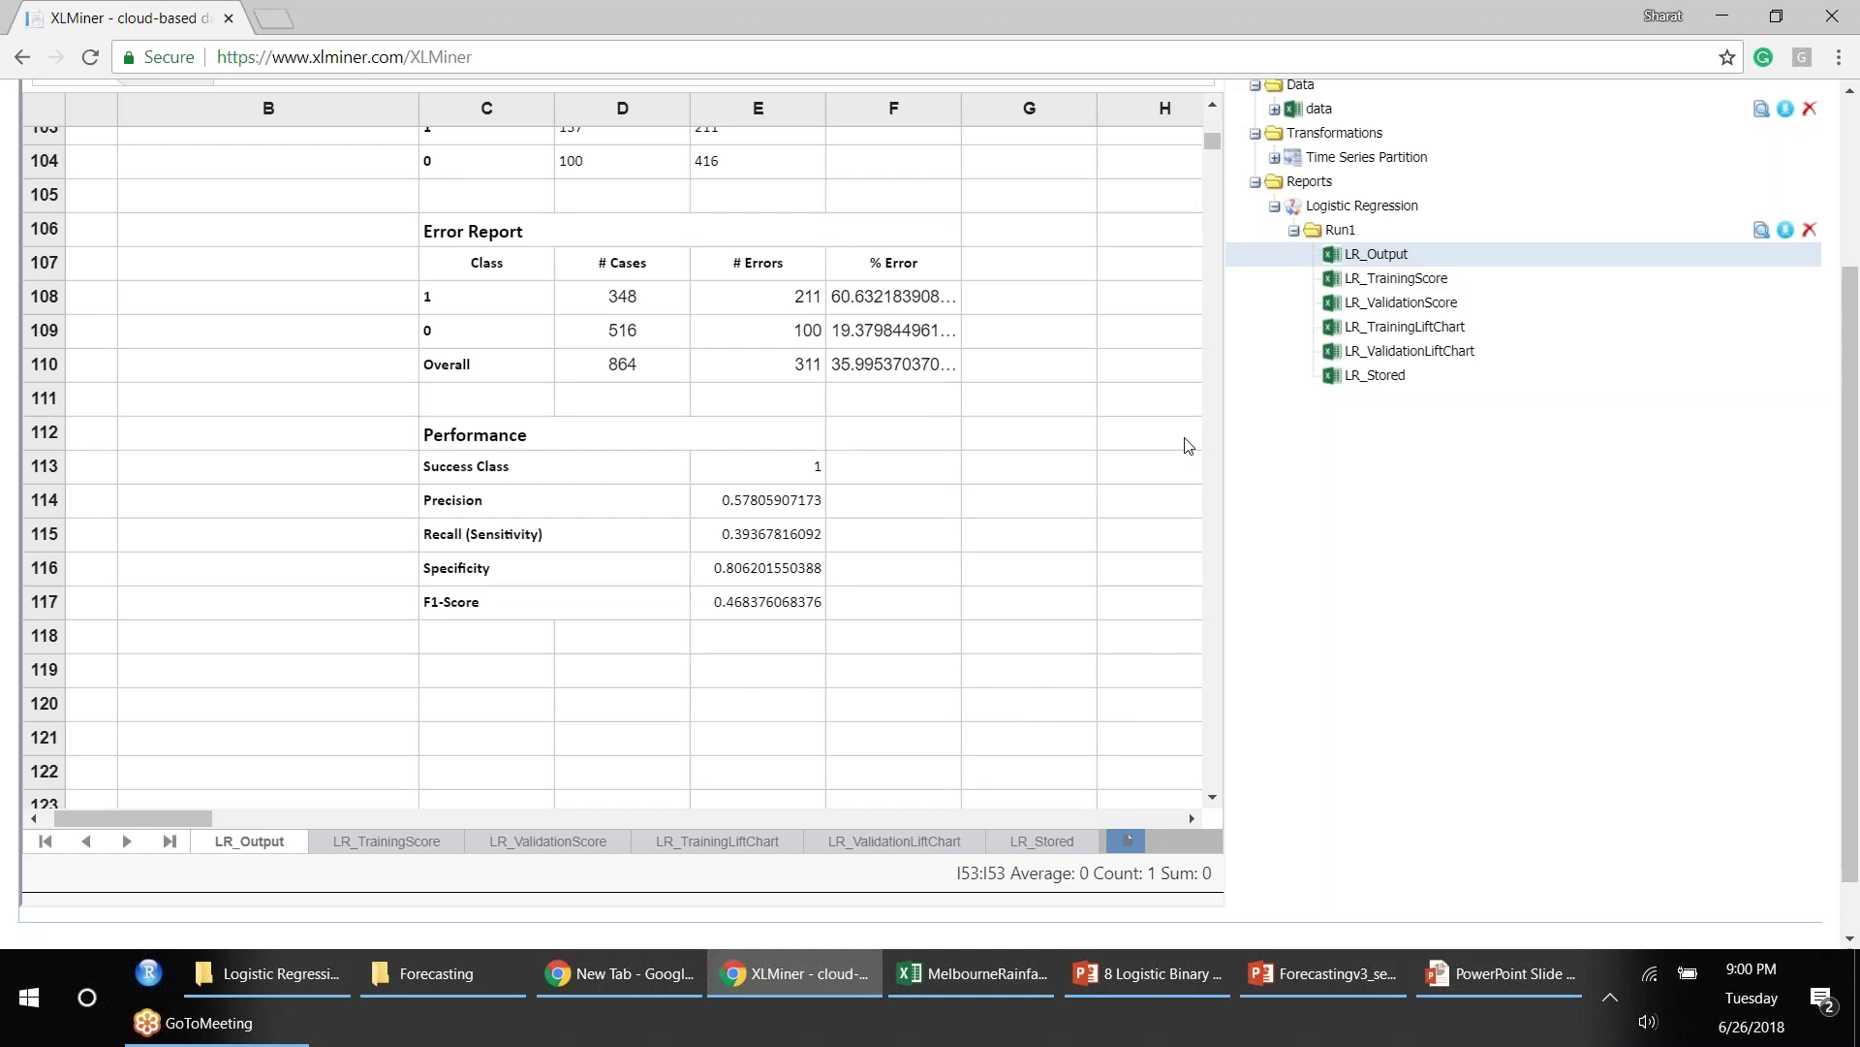
{"action": "left_click", "coordinate": [1213, 109]}
{"action": "left_click", "coordinate": [1213, 108]}
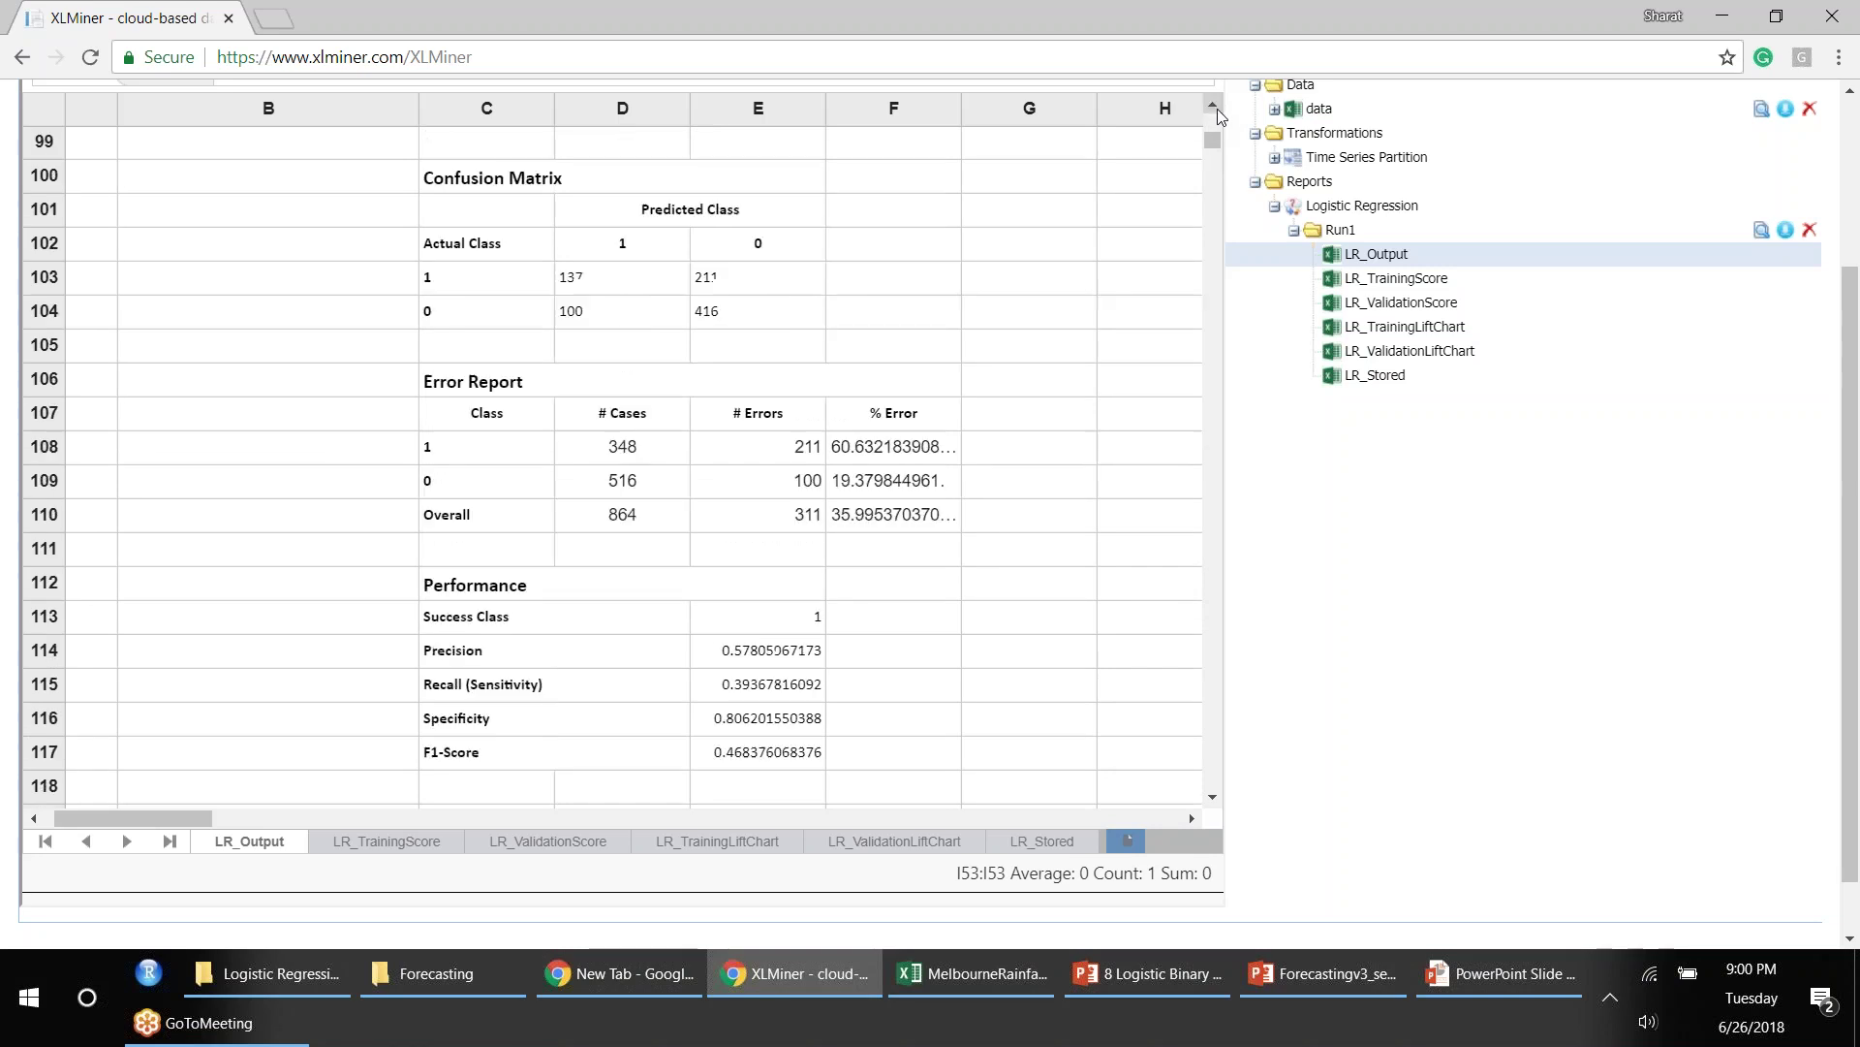
{"action": "left_click", "coordinate": [1213, 109]}
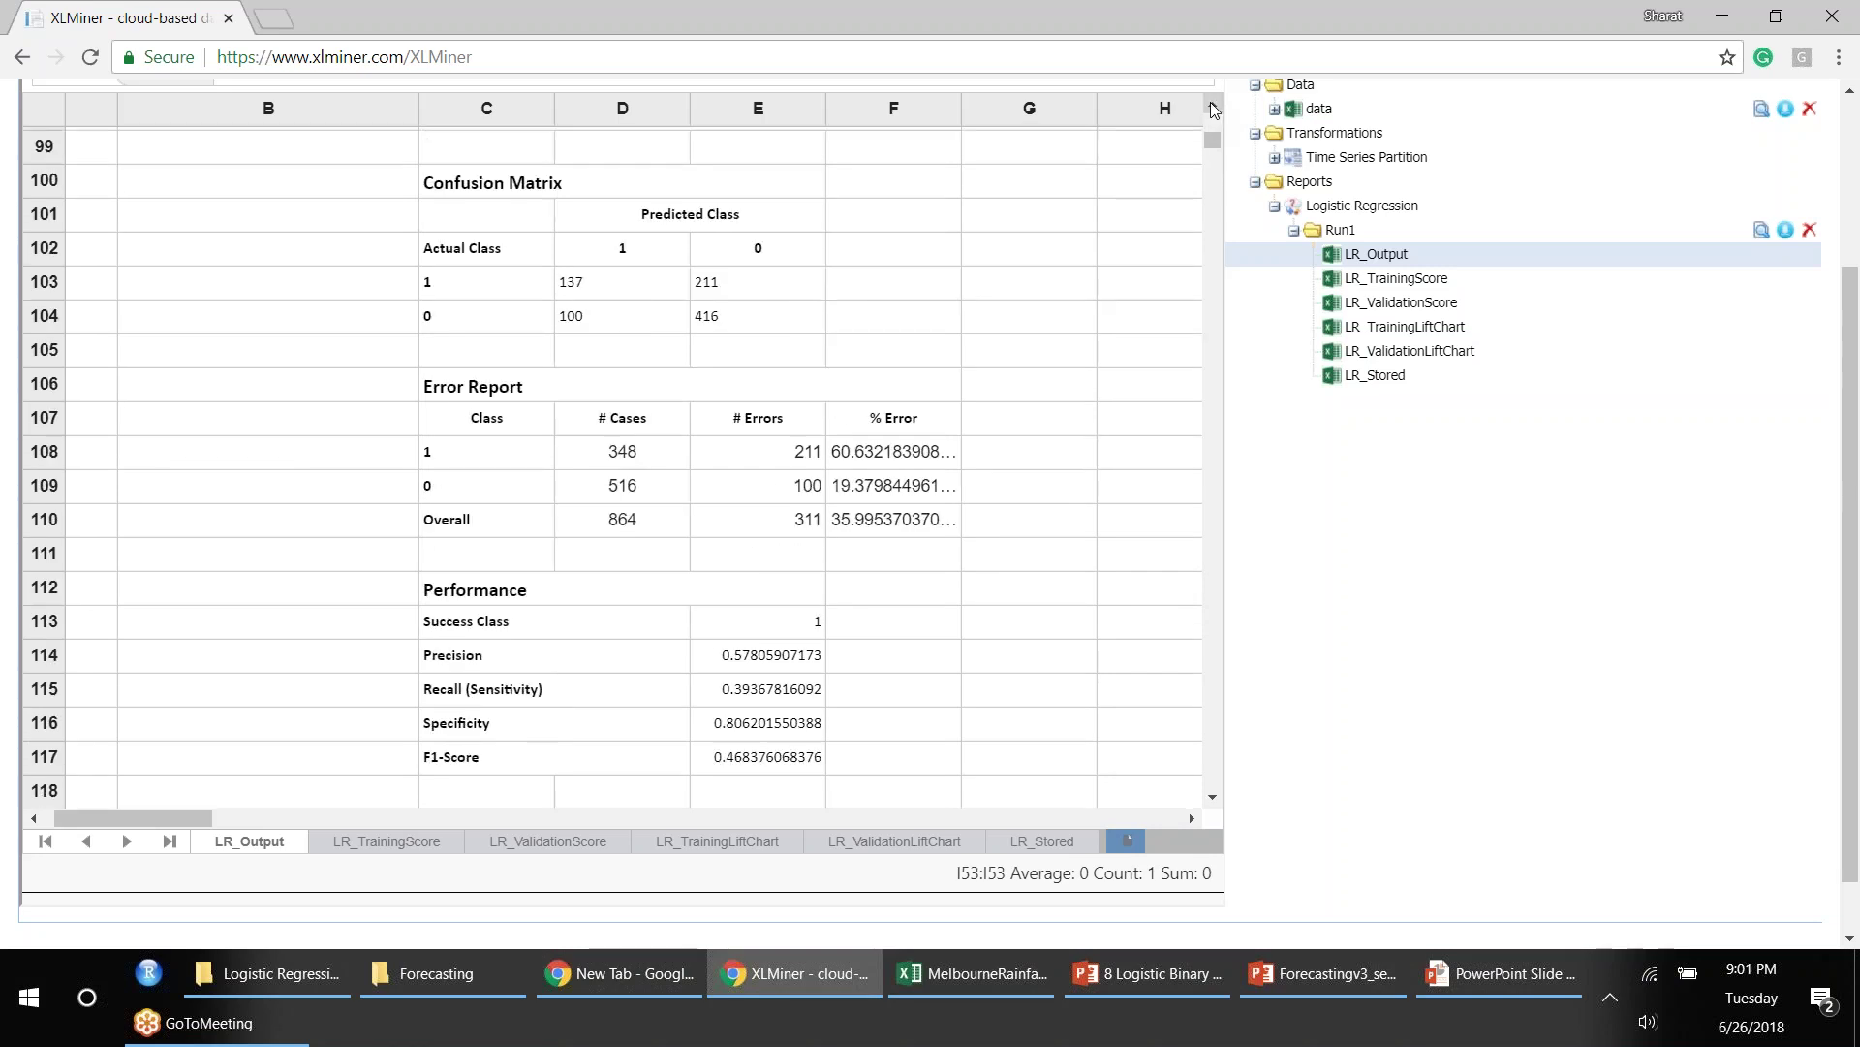
{"action": "left_click", "coordinate": [1213, 108]}
{"action": "scroll", "coordinate": [1192, 308], "scroll_direction": "up", "scroll_amount": 1}
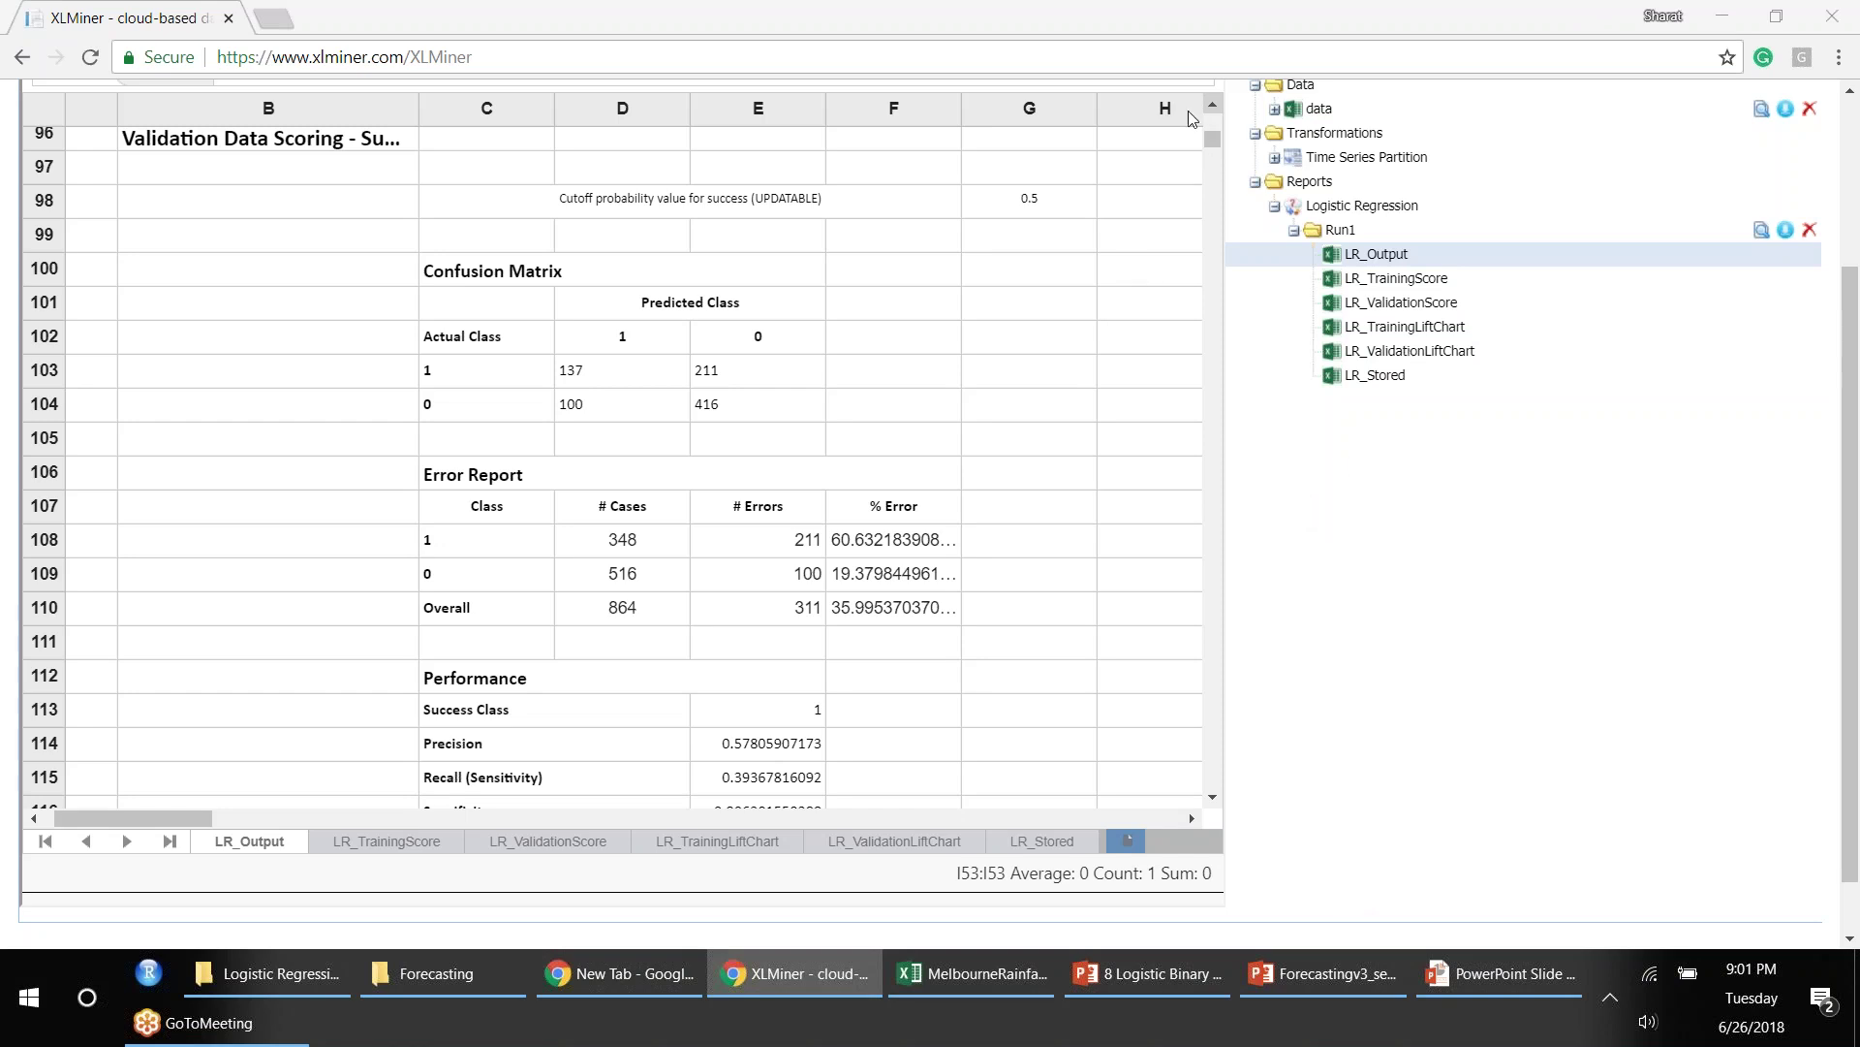
Step: Examine the training data's performance measures above the validation scoring summary
{"action": "scroll", "coordinate": [1194, 520], "scroll_direction": "up", "scroll_amount": 3}
{"action": "scroll", "coordinate": [1194, 520], "scroll_direction": "up", "scroll_amount": 1}
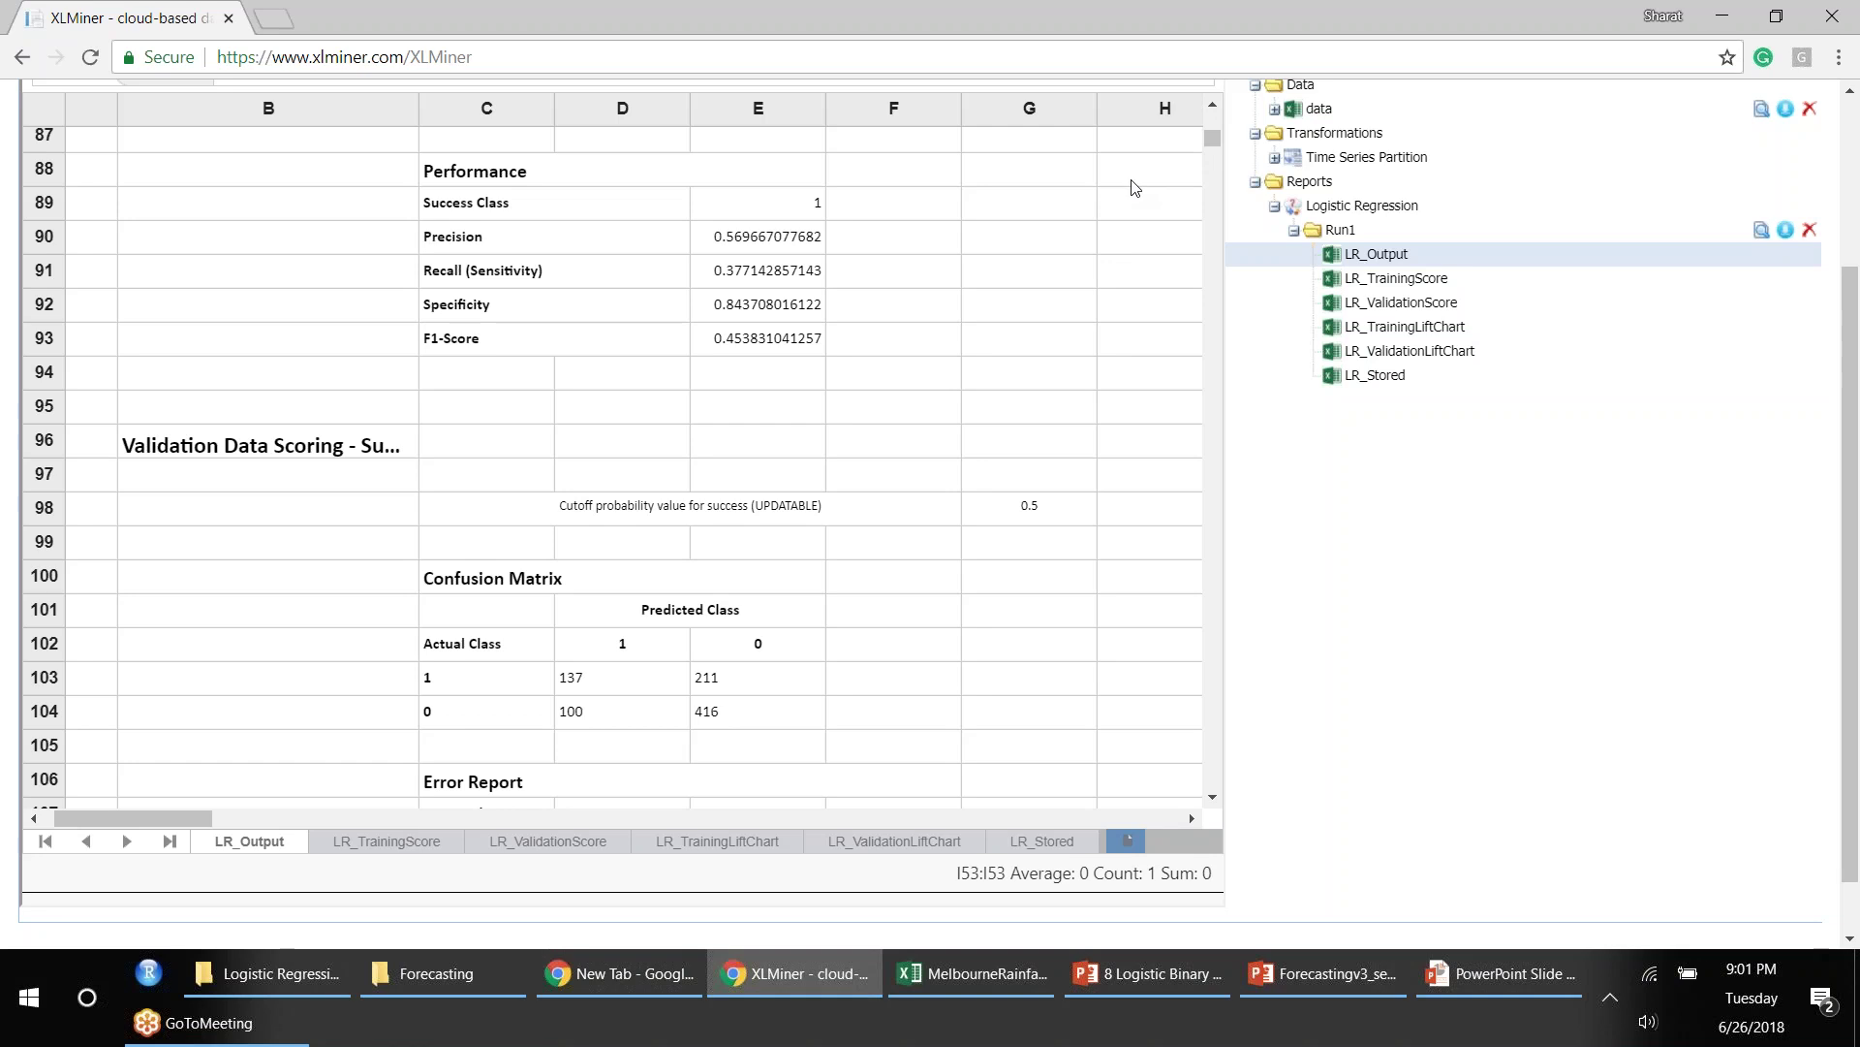
{"action": "scroll", "coordinate": [1136, 187], "scroll_direction": "up", "scroll_amount": 1}
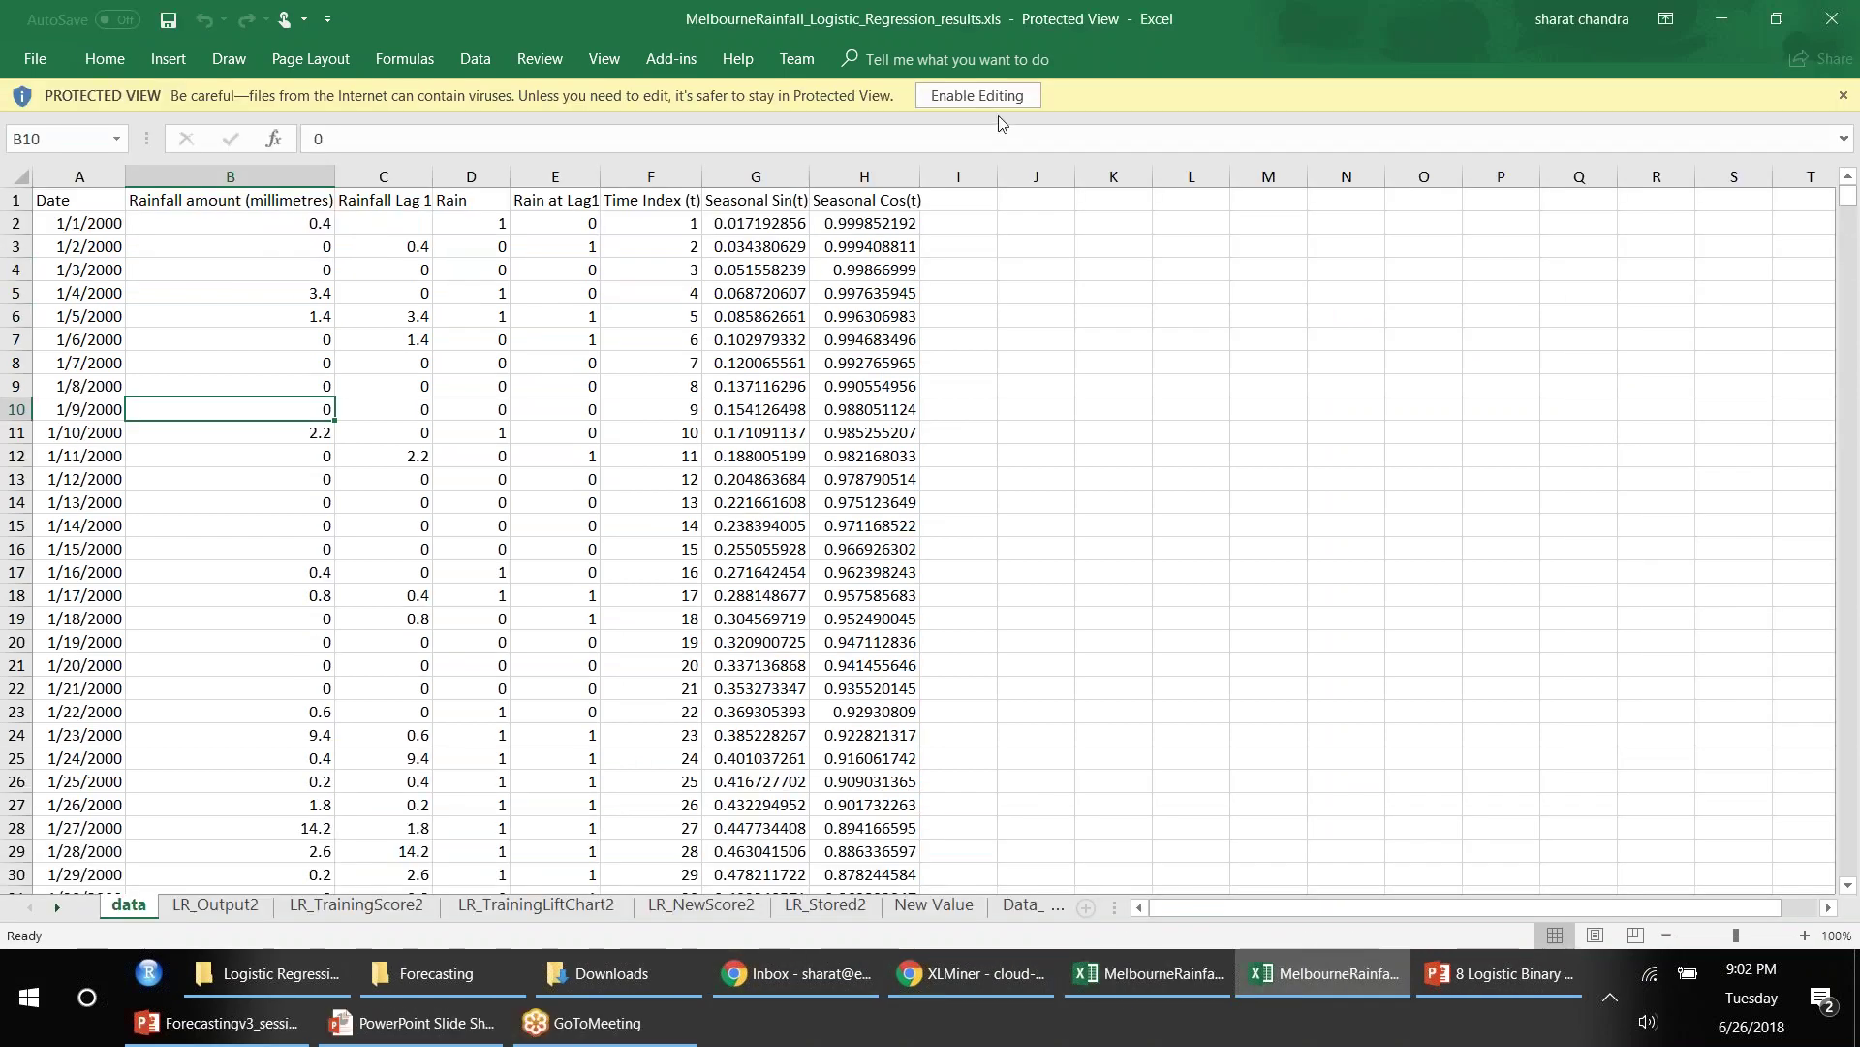
Step: Enable editing of MelbourneRainfall_Logistic_Regression_results.xls in Excel and show the top of the LR_Output2 sheet
{"action": "left_click", "coordinate": [998, 103]}
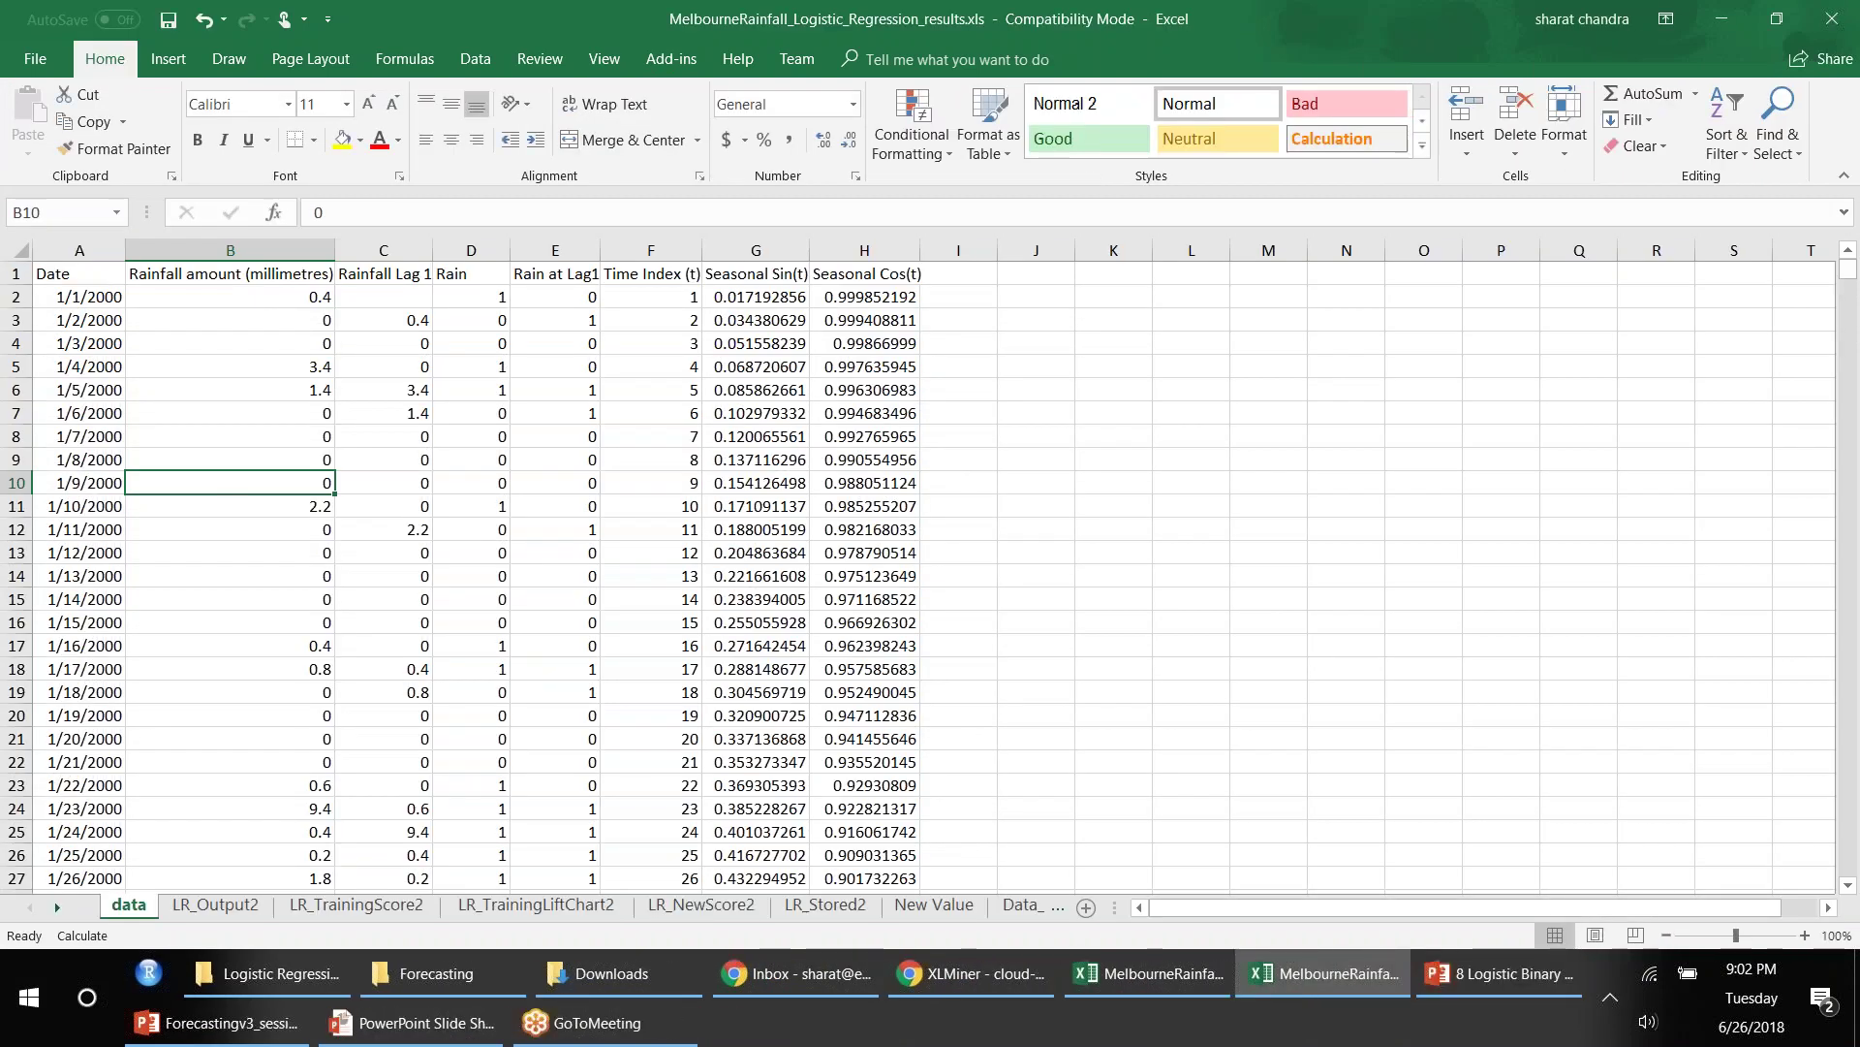
{"action": "left_click", "coordinate": [228, 904]}
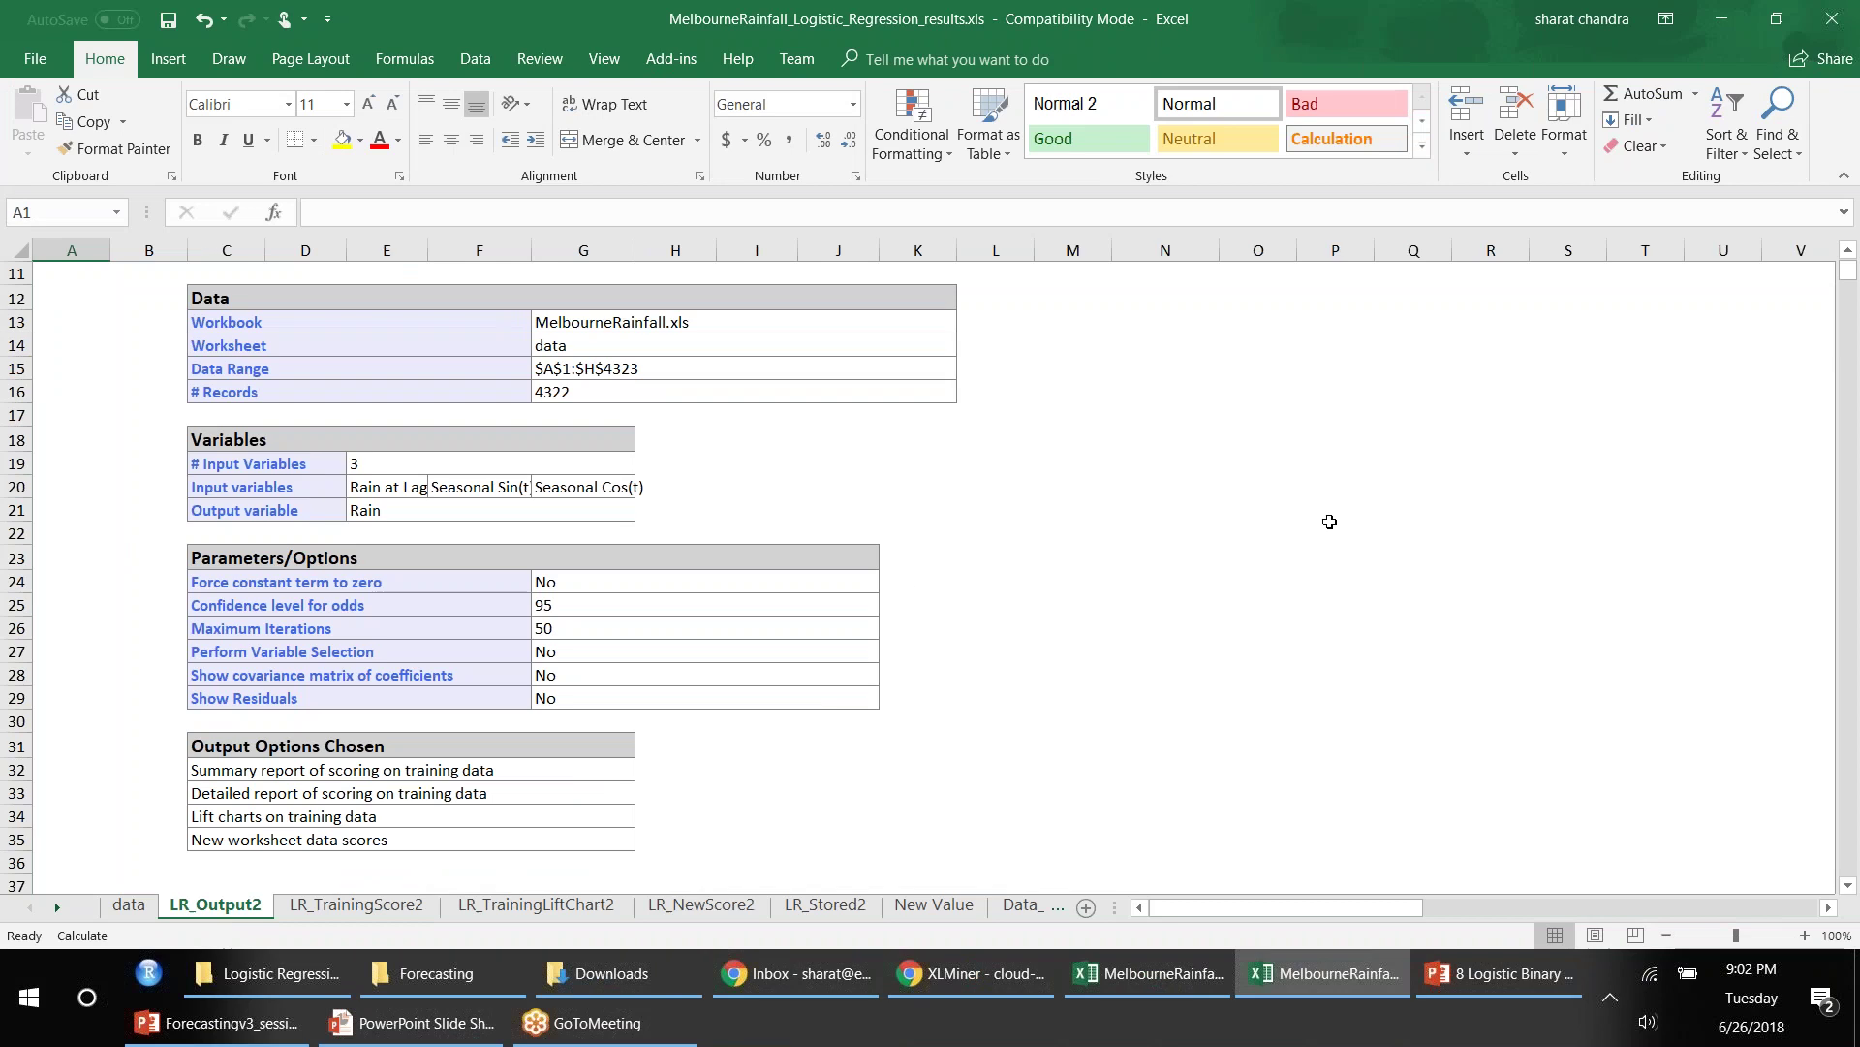
{"action": "left_click", "coordinate": [1162, 396]}
{"action": "key", "text": "Up"}
{"action": "key", "text": "Up"}
{"action": "key", "text": "Up"}
{"action": "key", "text": "Up"}
{"action": "key", "text": "Up"}
{"action": "key", "text": "Up"}
{"action": "key", "text": "Up"}
{"action": "key", "text": "Up"}
{"action": "key", "text": "Up"}
{"action": "key", "text": "Up"}
{"action": "key", "text": "Up"}
{"action": "key", "text": "Up"}
{"action": "key", "text": "Up"}
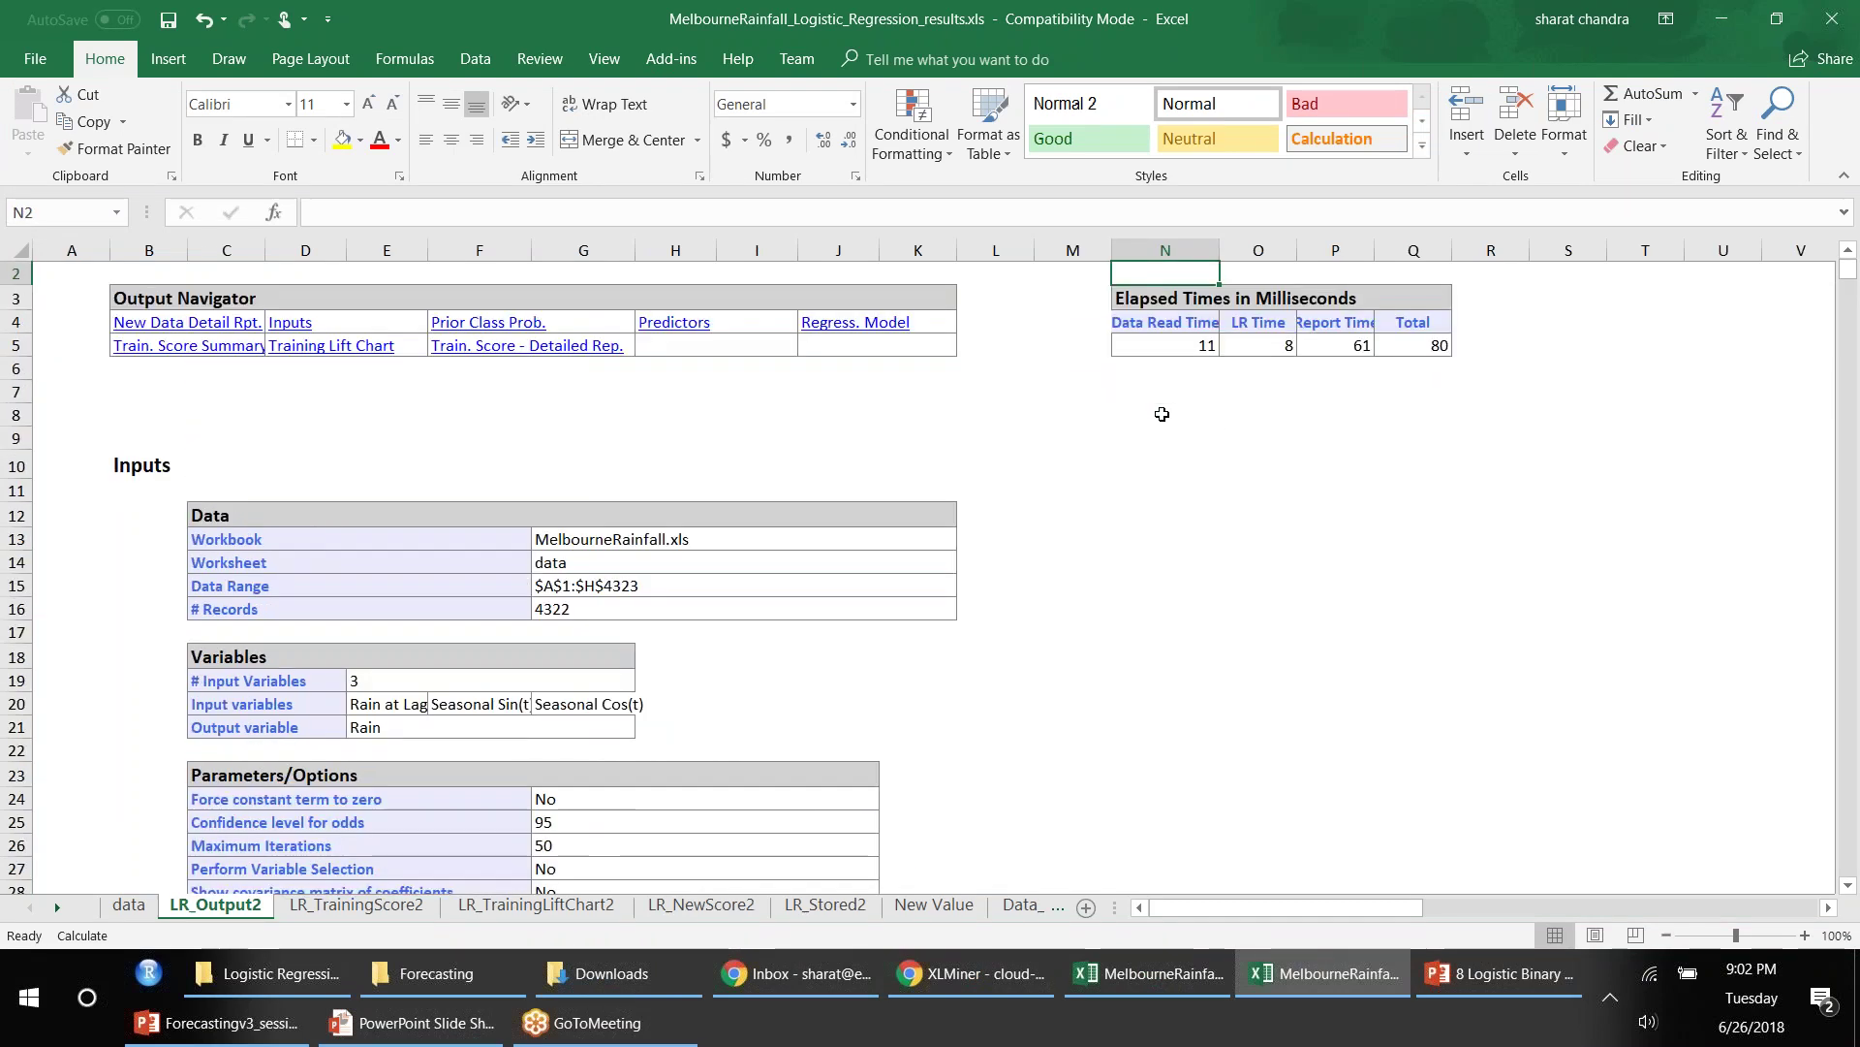
Step: Review the LR_Output2 report down to the Regression Model table and select its four coefficients
{"action": "key", "text": "Down"}
{"action": "key", "text": "Down"}
{"action": "key", "text": "Down"}
{"action": "key", "text": "Down"}
{"action": "key", "text": "Down"}
{"action": "key", "text": "Down"}
{"action": "key", "text": "Down"}
{"action": "key", "text": "Down"}
{"action": "key", "text": "Down"}
{"action": "key", "text": "Down"}
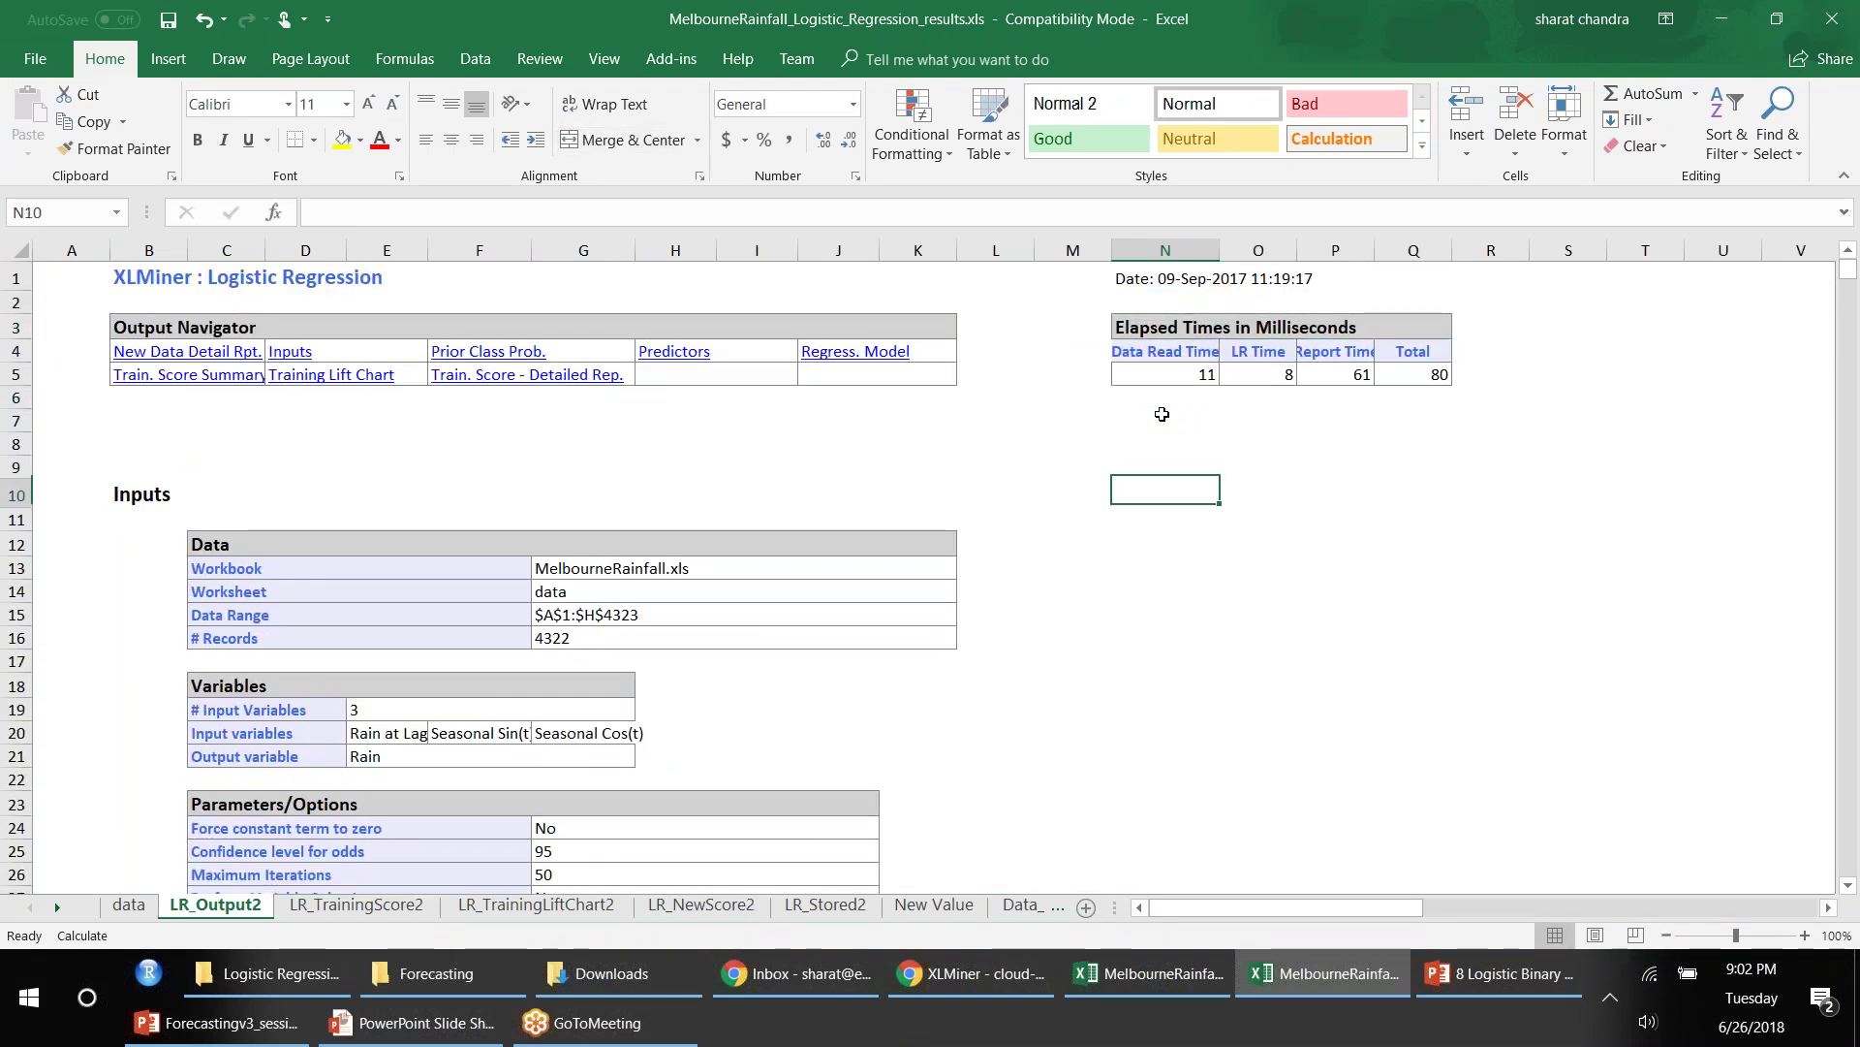
{"action": "key", "text": "Down"}
{"action": "key", "text": "Down"}
{"action": "key", "text": "Down"}
{"action": "key", "text": "Down"}
{"action": "key", "text": "Down"}
{"action": "key", "text": "Down"}
{"action": "key", "text": "Down"}
{"action": "key", "text": "Down"}
{"action": "key", "text": "Down"}
{"action": "key", "text": "Down"}
{"action": "key", "text": "Down"}
{"action": "key", "text": "Down"}
{"action": "key", "text": "Down"}
{"action": "key", "text": "Down"}
{"action": "key", "text": "Down"}
{"action": "key", "text": "Down"}
{"action": "key", "text": "Down"}
{"action": "key", "text": "Down"}
{"action": "key", "text": "Down"}
{"action": "key", "text": "Down"}
{"action": "key", "text": "Down"}
{"action": "key", "text": "Down"}
{"action": "key", "text": "Down"}
{"action": "key", "text": "Down"}
{"action": "key", "text": "Down"}
{"action": "key", "text": "Down"}
{"action": "key", "text": "Down"}
{"action": "key", "text": "Down"}
{"action": "key", "text": "Down"}
{"action": "key", "text": "Down"}
{"action": "key", "text": "Down"}
{"action": "key", "text": "Down"}
{"action": "key", "text": "Down"}
{"action": "key", "text": "Down"}
{"action": "key", "text": "Down"}
{"action": "key", "text": "Down"}
{"action": "key", "text": "Down"}
{"action": "key", "text": "Down"}
{"action": "key", "text": "Down"}
{"action": "key", "text": "Down"}
{"action": "key", "text": "Down"}
{"action": "key", "text": "Down"}
{"action": "key", "text": "Down"}
{"action": "key", "text": "Down"}
{"action": "key", "text": "Down"}
{"action": "key", "text": "Down"}
{"action": "key", "text": "Down"}
{"action": "key", "text": "Down"}
{"action": "key", "text": "Down"}
{"action": "key", "text": "Down"}
{"action": "key", "text": "Down"}
{"action": "key", "text": "Down"}
{"action": "key", "text": "Down"}
{"action": "key", "text": "Down"}
{"action": "key", "text": "Down"}
{"action": "key", "text": "Down"}
{"action": "key", "text": "Down"}
{"action": "key", "text": "Down"}
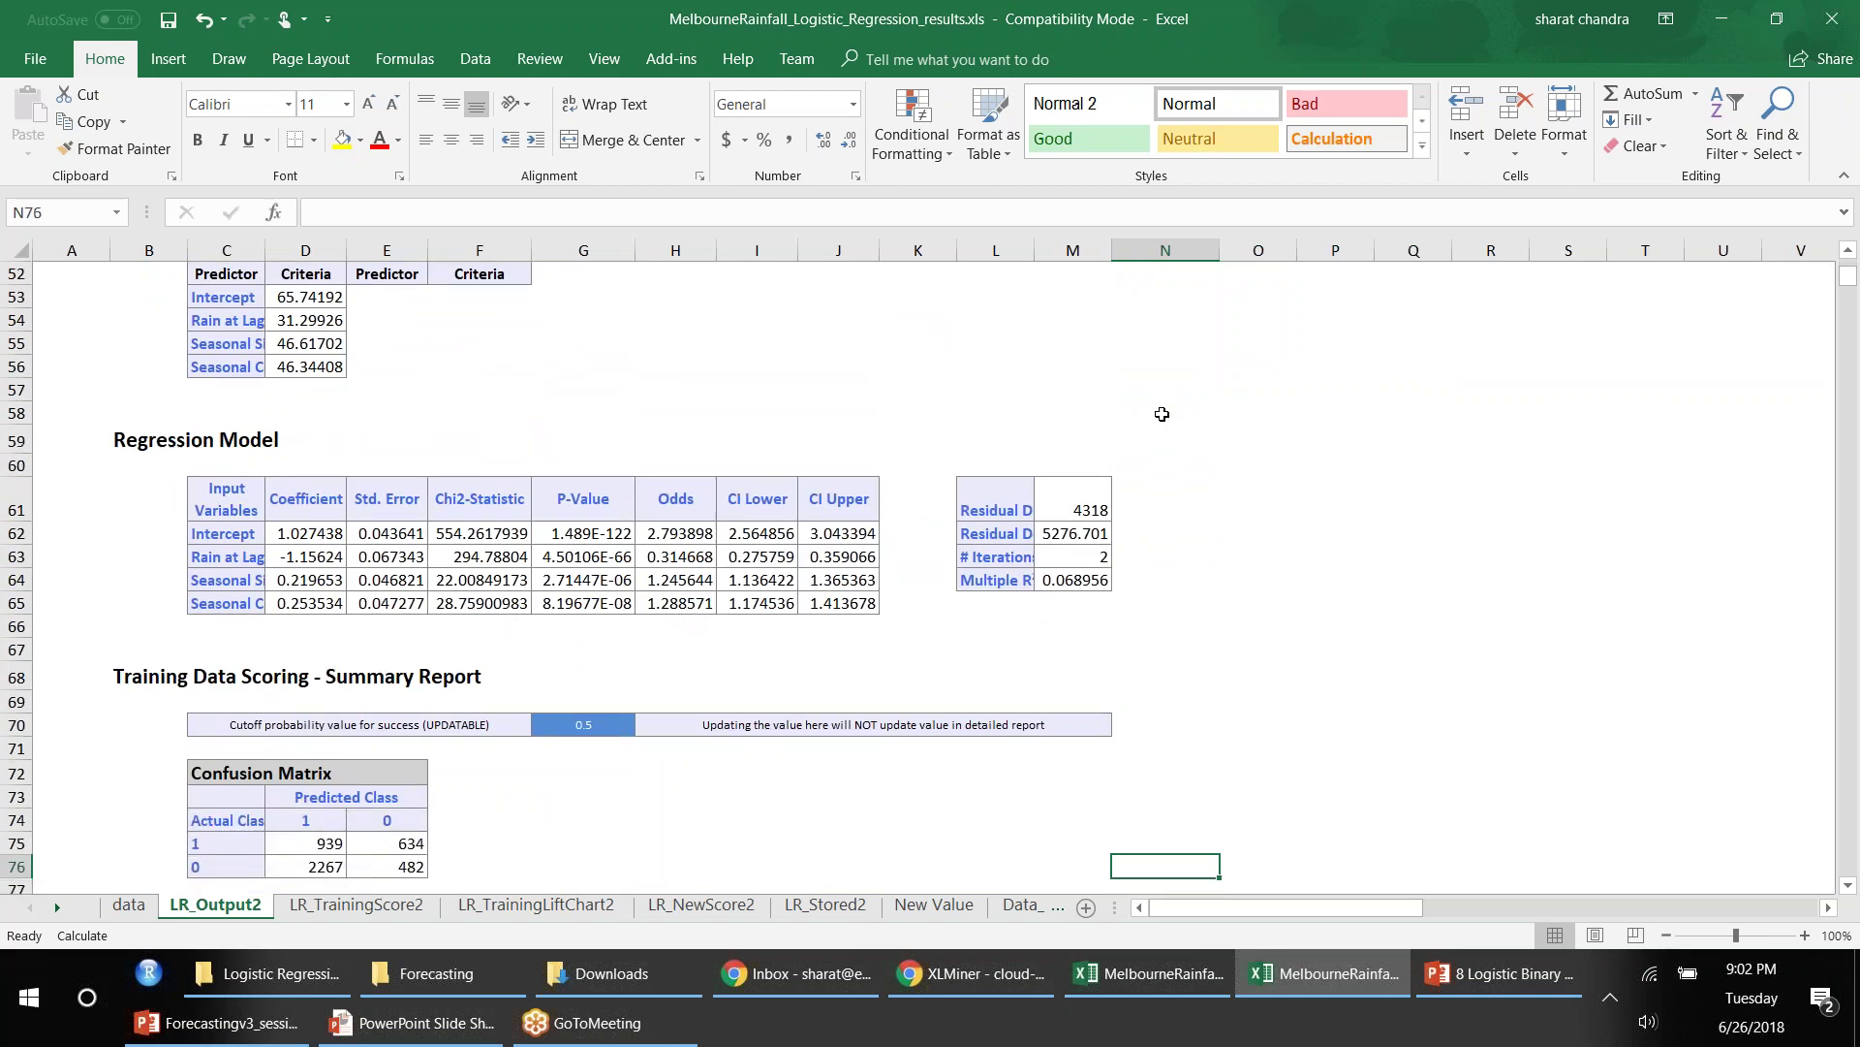
{"action": "left_click_drag", "start_coordinate": [335, 519], "coordinate": [320, 601]}
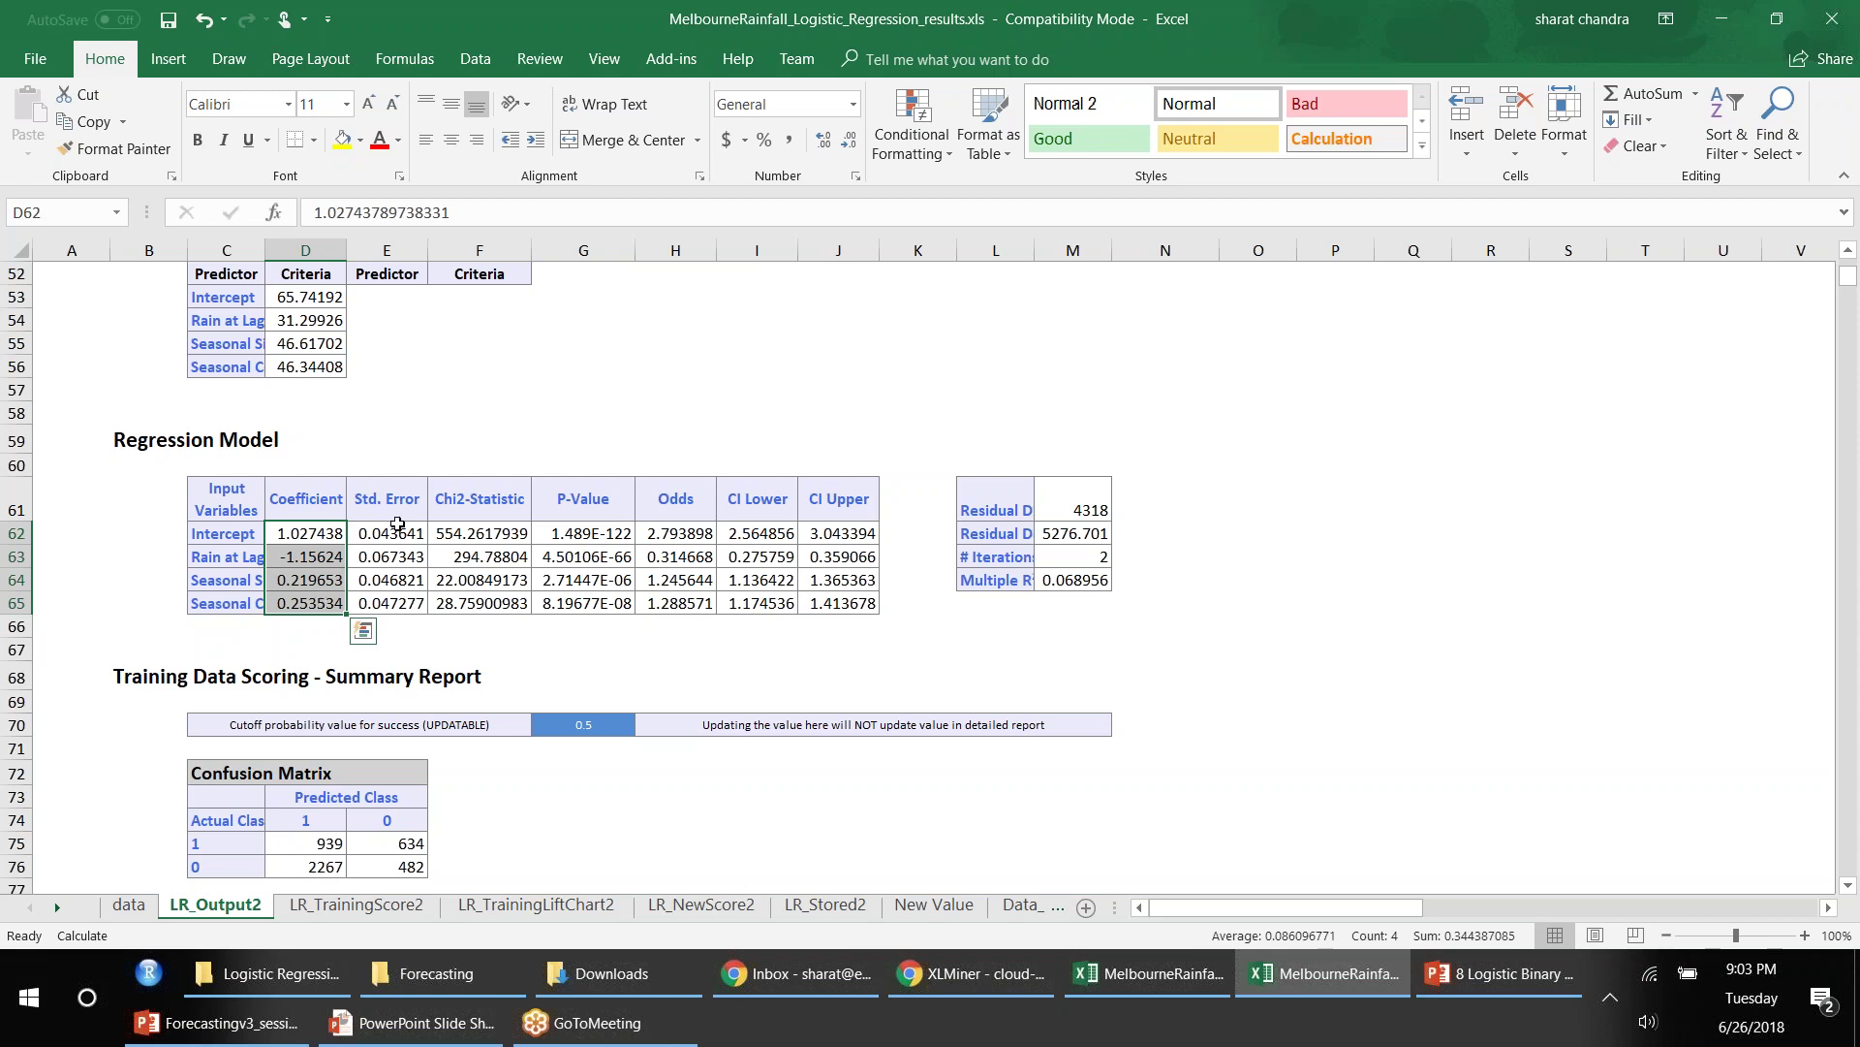
Step: Handwrite logit(Rt=1) = 1.02 − 1.15 Rt-1 with the annotation pen above the Regression Model table
{"action": "key", "text": "ctrl+2"}
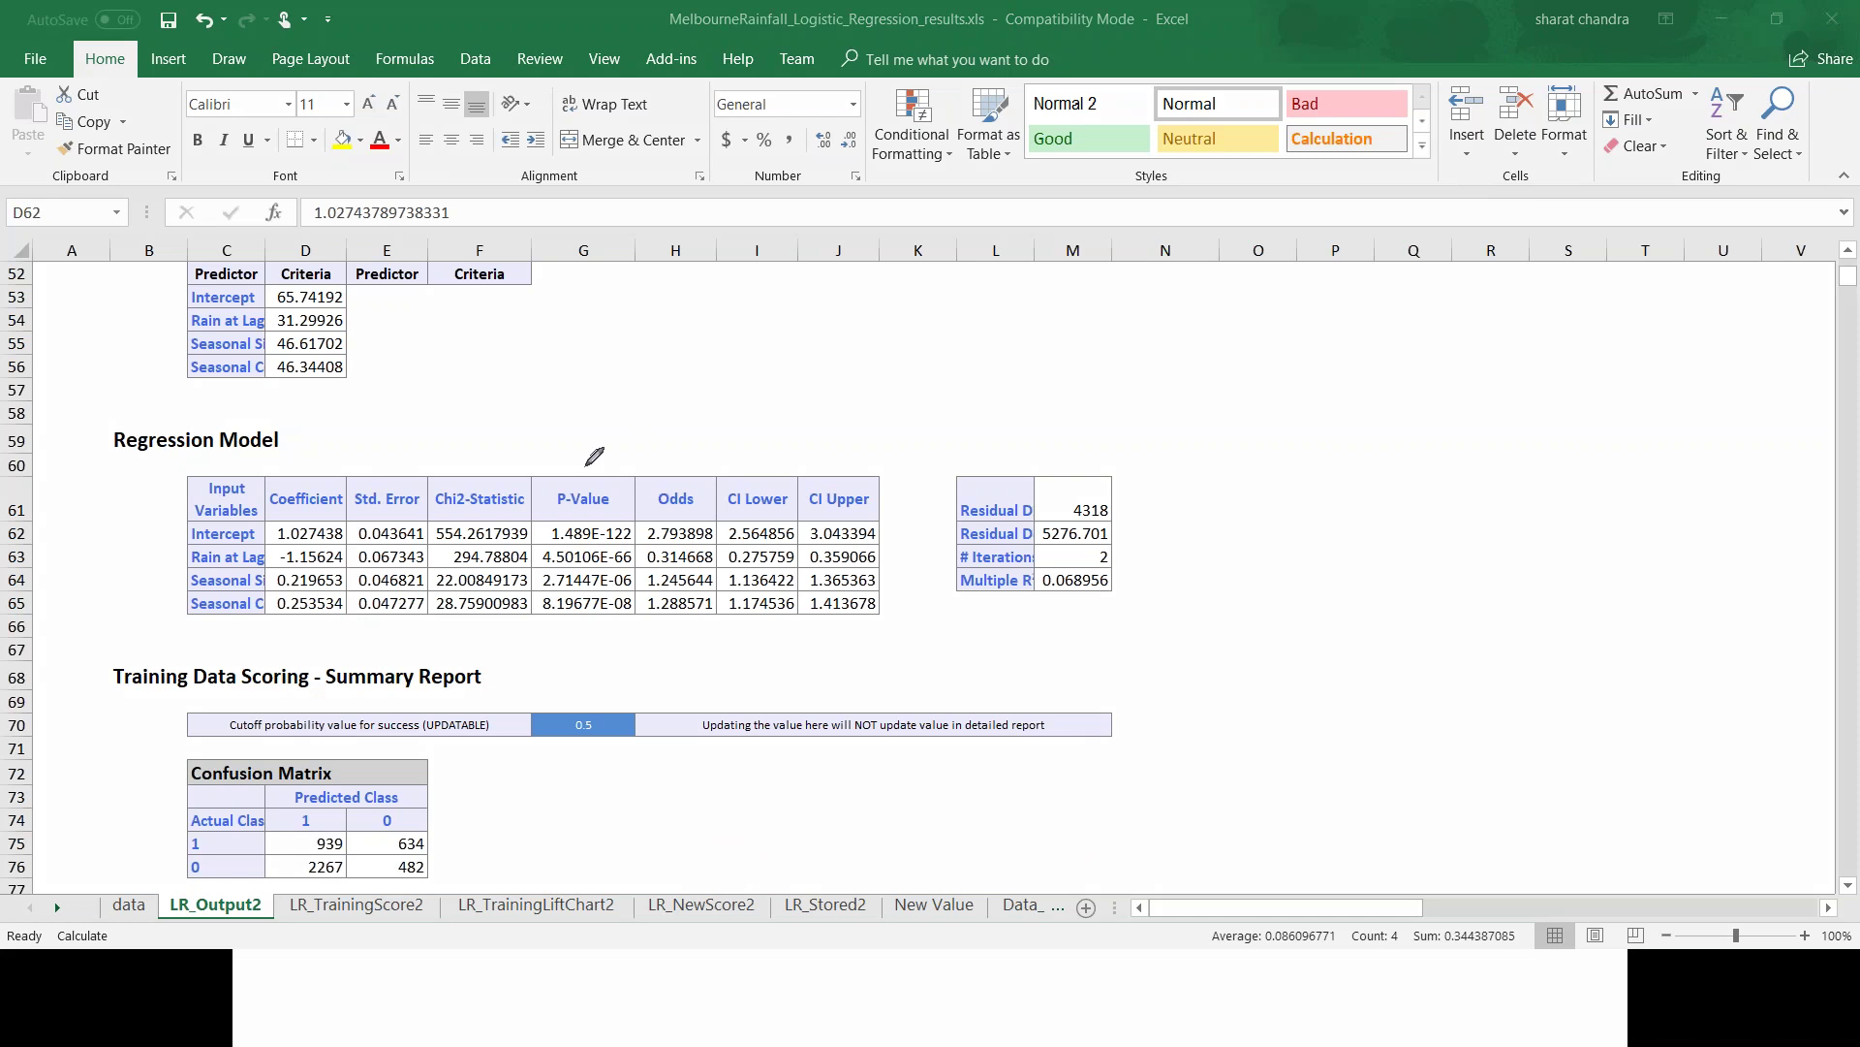
{"action": "mouse_move", "coordinate": [602, 389]}
{"action": "left_mouse_down"}
{"action": "mouse_move", "coordinate": [610, 423]}
{"action": "mouse_move", "coordinate": [622, 407]}
{"action": "left_mouse_up"}
{"action": "mouse_move", "coordinate": [648, 405]}
{"action": "left_mouse_down"}
{"action": "mouse_move", "coordinate": [677, 362]}
{"action": "mouse_move", "coordinate": [718, 407]}
{"action": "mouse_move", "coordinate": [727, 374]}
{"action": "mouse_move", "coordinate": [725, 395]}
{"action": "mouse_move", "coordinate": [756, 388]}
{"action": "mouse_move", "coordinate": [806, 349]}
{"action": "mouse_move", "coordinate": [890, 371]}
{"action": "left_mouse_up"}
{"action": "left_click_drag", "start_coordinate": [864, 385], "coordinate": [978, 357]}
{"action": "mouse_move", "coordinate": [1001, 352]}
{"action": "left_mouse_down"}
{"action": "mouse_move", "coordinate": [1033, 368]}
{"action": "mouse_move", "coordinate": [1101, 351]}
{"action": "left_mouse_up"}
{"action": "mouse_move", "coordinate": [1090, 341]}
{"action": "left_mouse_down"}
{"action": "mouse_move", "coordinate": [1090, 383]}
{"action": "mouse_move", "coordinate": [1131, 335]}
{"action": "mouse_move", "coordinate": [1085, 354]}
{"action": "mouse_move", "coordinate": [1109, 380]}
{"action": "mouse_move", "coordinate": [1177, 341]}
{"action": "mouse_move", "coordinate": [1114, 334]}
{"action": "mouse_move", "coordinate": [1071, 373]}
{"action": "mouse_move", "coordinate": [1095, 344]}
{"action": "left_mouse_up"}
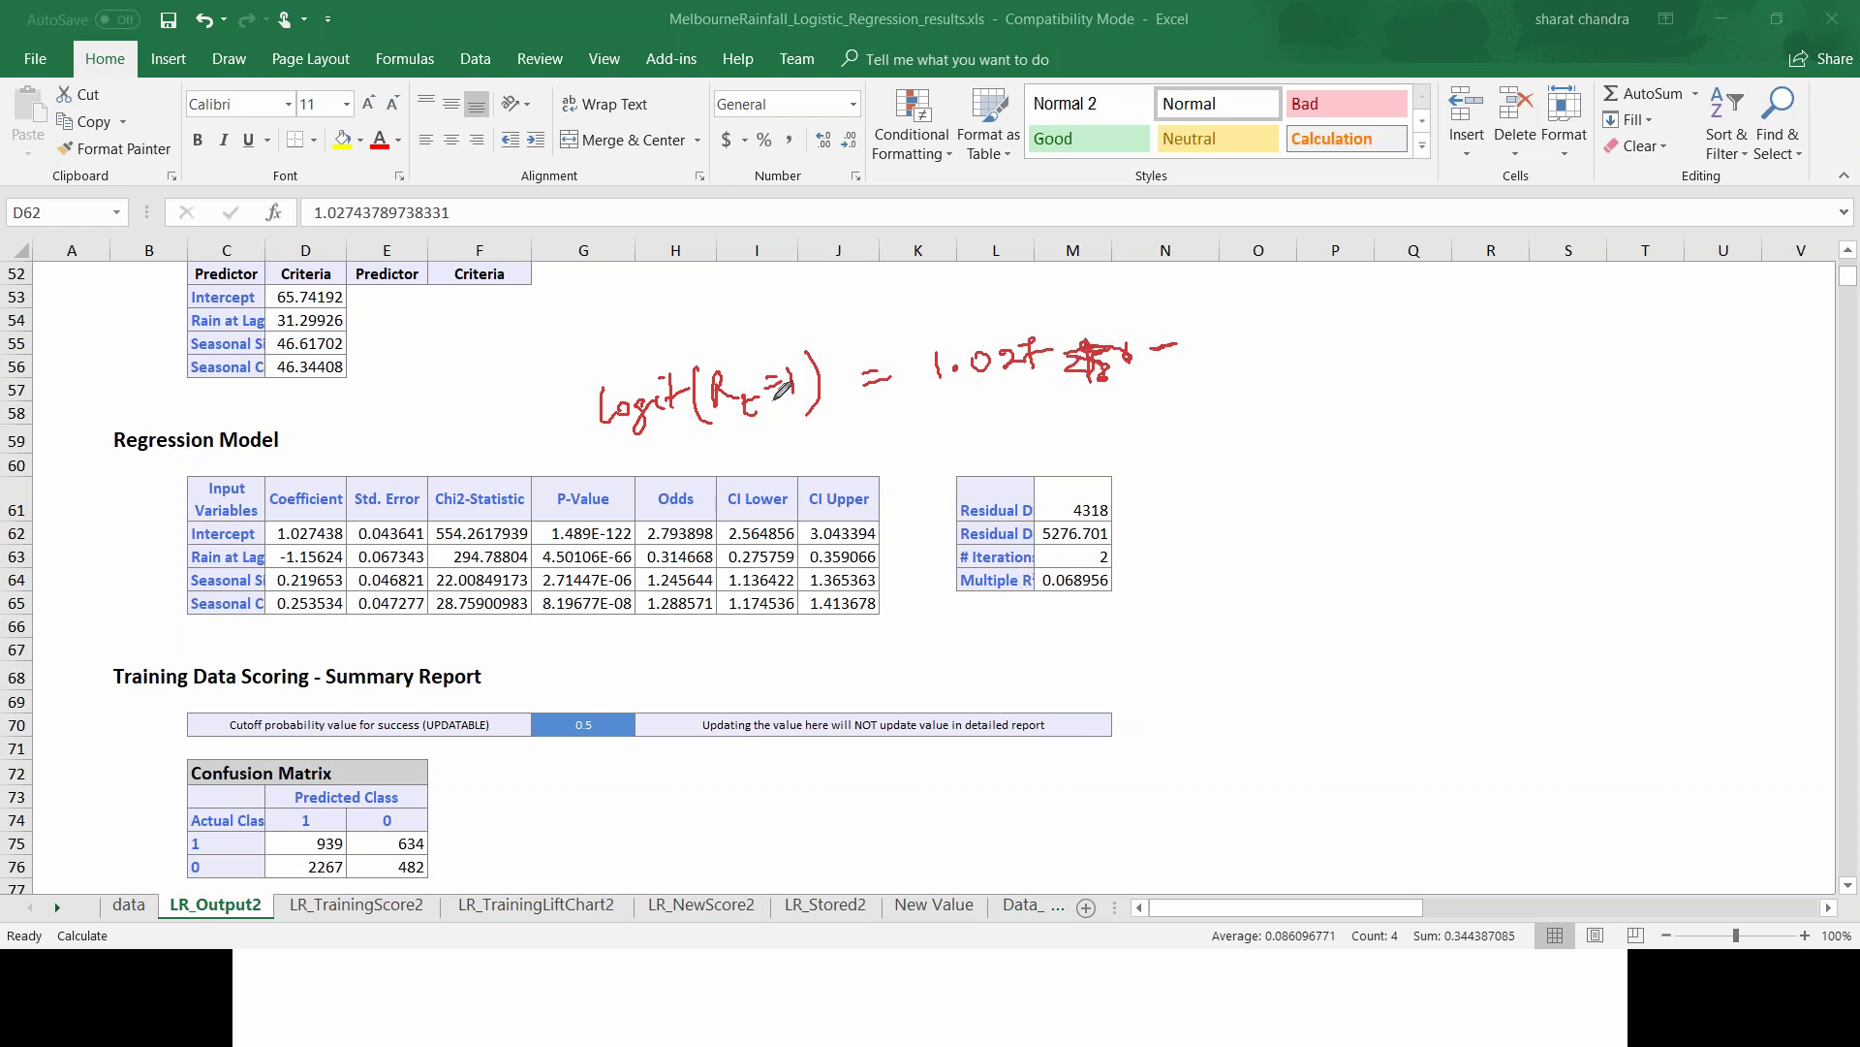
{"action": "mouse_move", "coordinate": [1200, 332]}
{"action": "left_mouse_down"}
{"action": "mouse_move", "coordinate": [1195, 354]}
{"action": "mouse_move", "coordinate": [1364, 320]}
{"action": "left_mouse_up"}
{"action": "left_click", "coordinate": [1213, 345]}
{"action": "left_click", "coordinate": [1325, 332]}
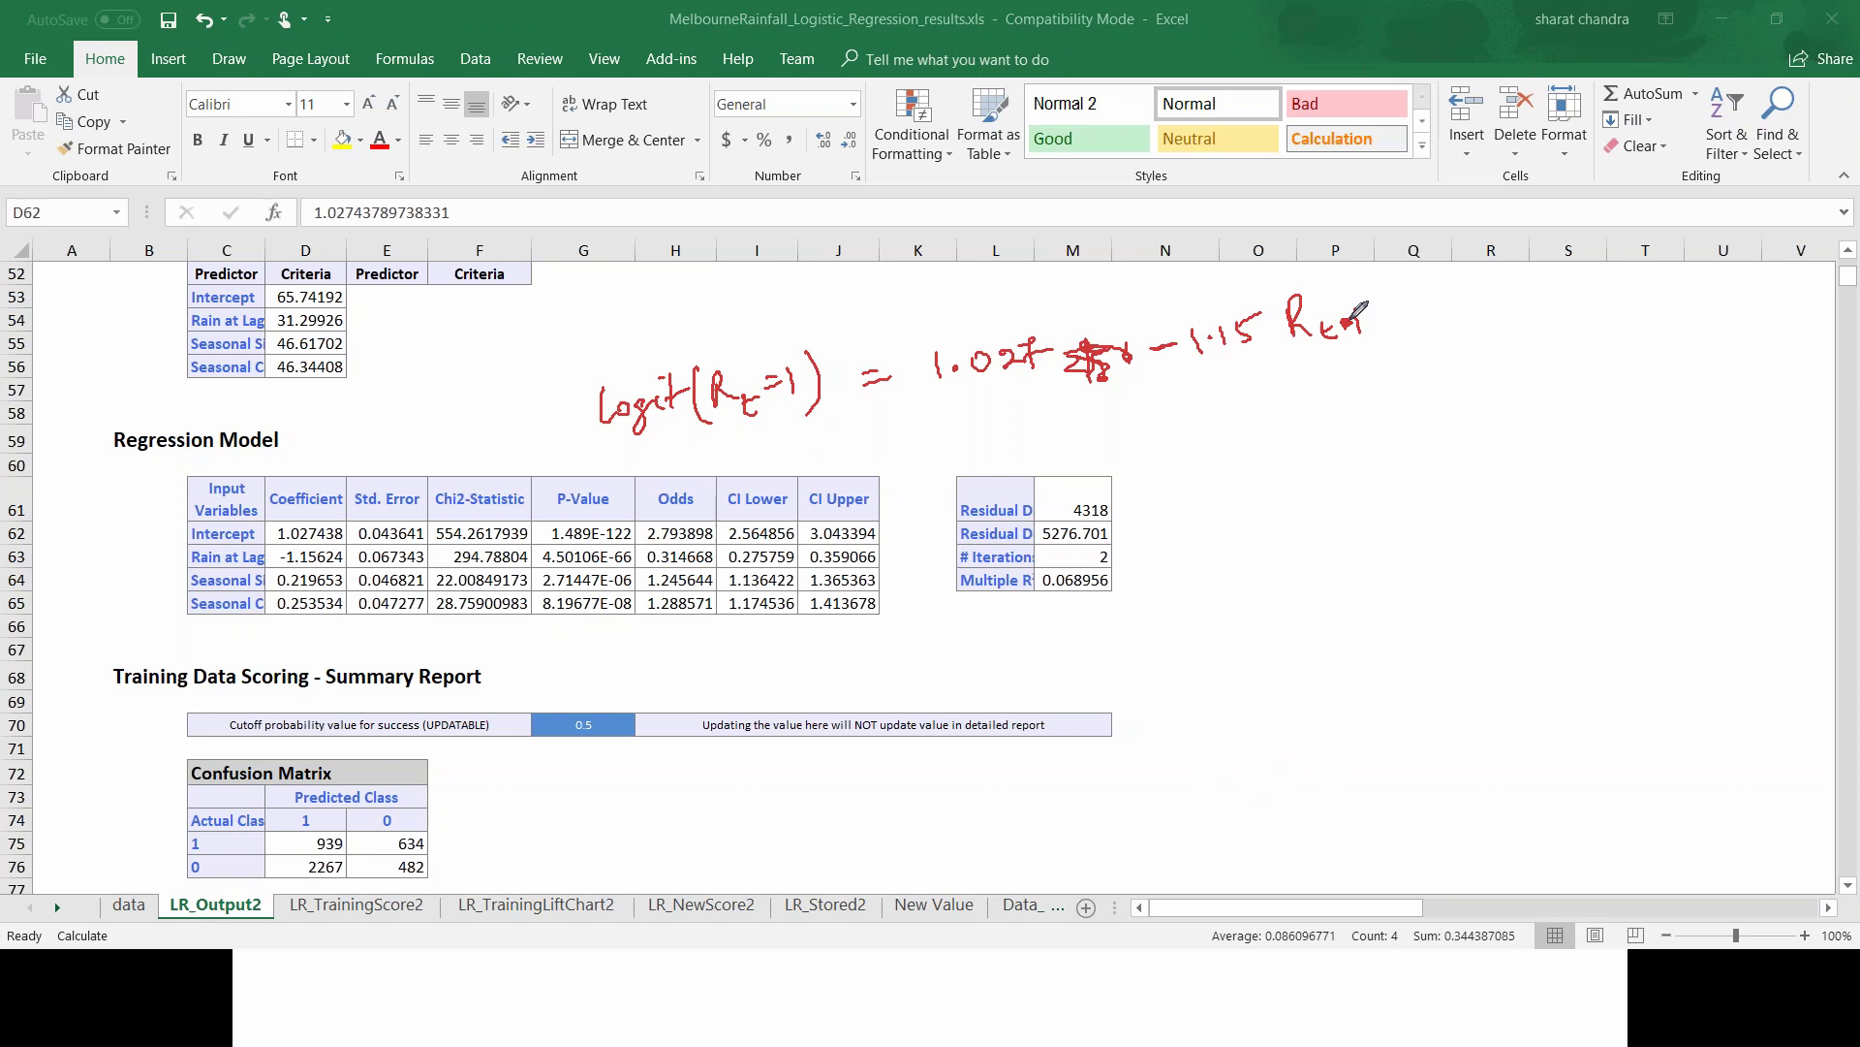
Step: Extend the handwritten logit equation with the seasonal terms + 0.22 (sin(t)) + 0.25 cos(t)
{"action": "left_click_drag", "start_coordinate": [1244, 410], "coordinate": [1265, 410]}
{"action": "mouse_move", "coordinate": [1255, 398]}
{"action": "left_mouse_down"}
{"action": "mouse_move", "coordinate": [1257, 425]}
{"action": "mouse_move", "coordinate": [1292, 392]}
{"action": "mouse_move", "coordinate": [1396, 391]}
{"action": "left_mouse_up"}
{"action": "left_click", "coordinate": [1316, 400]}
{"action": "left_click_drag", "start_coordinate": [1416, 356], "coordinate": [1450, 397]}
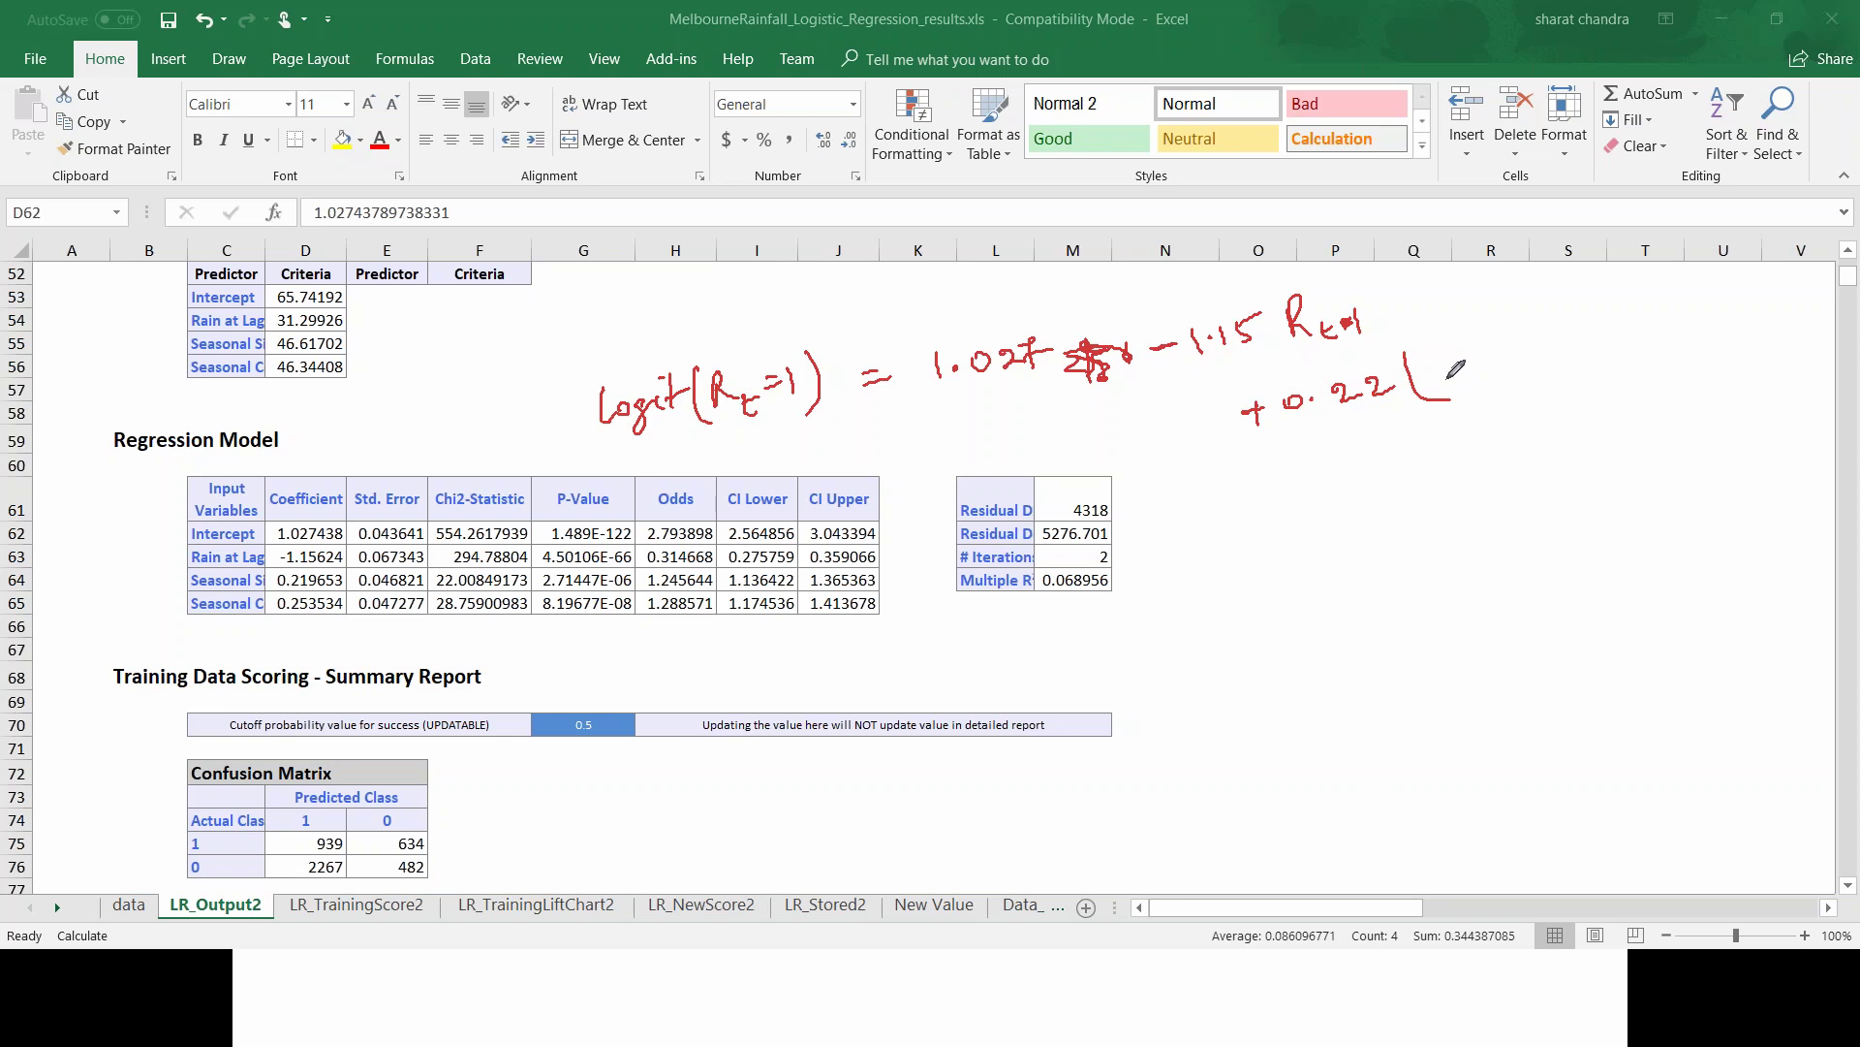
{"action": "mouse_move", "coordinate": [1453, 360]}
{"action": "left_mouse_down"}
{"action": "mouse_move", "coordinate": [1451, 380]}
{"action": "mouse_move", "coordinate": [1531, 364]}
{"action": "mouse_move", "coordinate": [1542, 390]}
{"action": "left_mouse_up"}
{"action": "mouse_move", "coordinate": [1422, 450]}
{"action": "left_mouse_down"}
{"action": "mouse_move", "coordinate": [1424, 485]}
{"action": "mouse_move", "coordinate": [1533, 447]}
{"action": "left_mouse_up"}
{"action": "mouse_move", "coordinate": [1549, 426]}
{"action": "left_mouse_down"}
{"action": "mouse_move", "coordinate": [1554, 449]}
{"action": "mouse_move", "coordinate": [1504, 451]}
{"action": "mouse_move", "coordinate": [1671, 407]}
{"action": "mouse_move", "coordinate": [1677, 441]}
{"action": "left_mouse_up"}
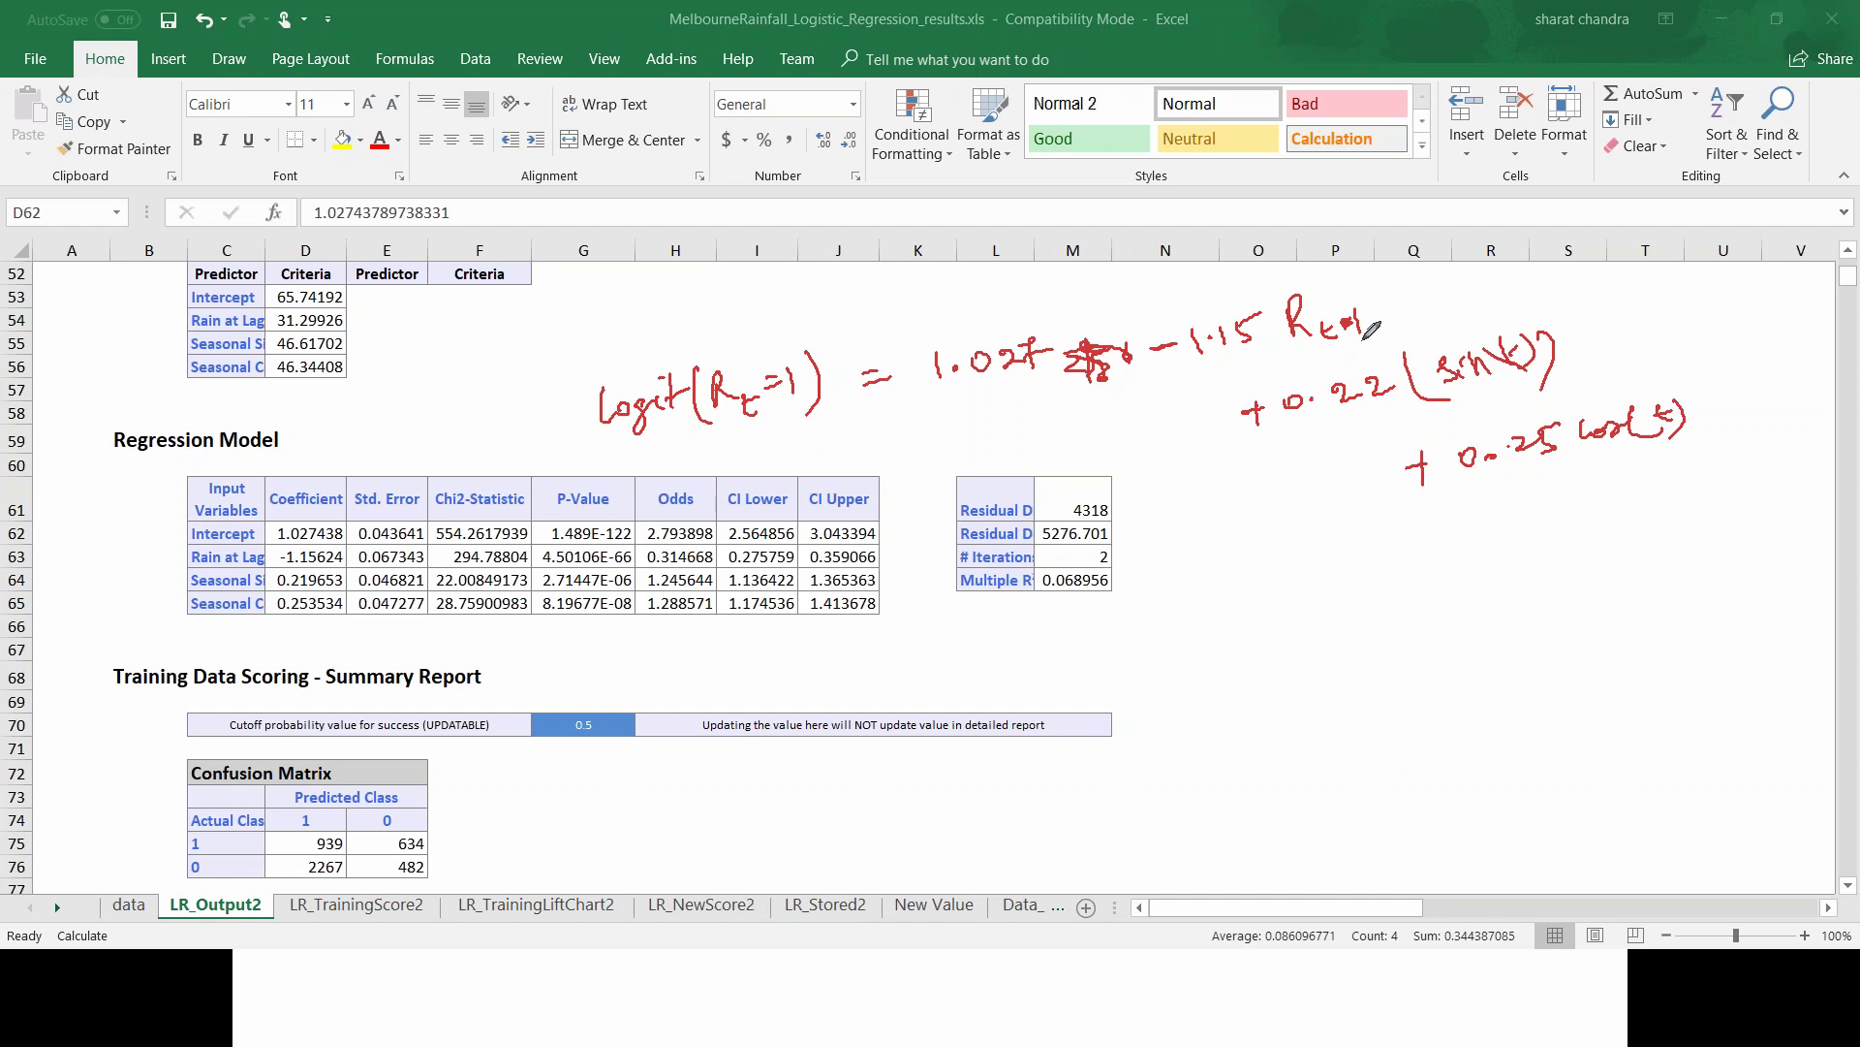
Step: Mark the lagged rain, sine and cosine terms and the Rt=1 expression of the logit equation with arrows
{"action": "left_click_drag", "start_coordinate": [1202, 415], "coordinate": [1277, 357]}
{"action": "left_click_drag", "start_coordinate": [1330, 463], "coordinate": [1423, 407]}
{"action": "left_click_drag", "start_coordinate": [1561, 532], "coordinate": [1637, 446]}
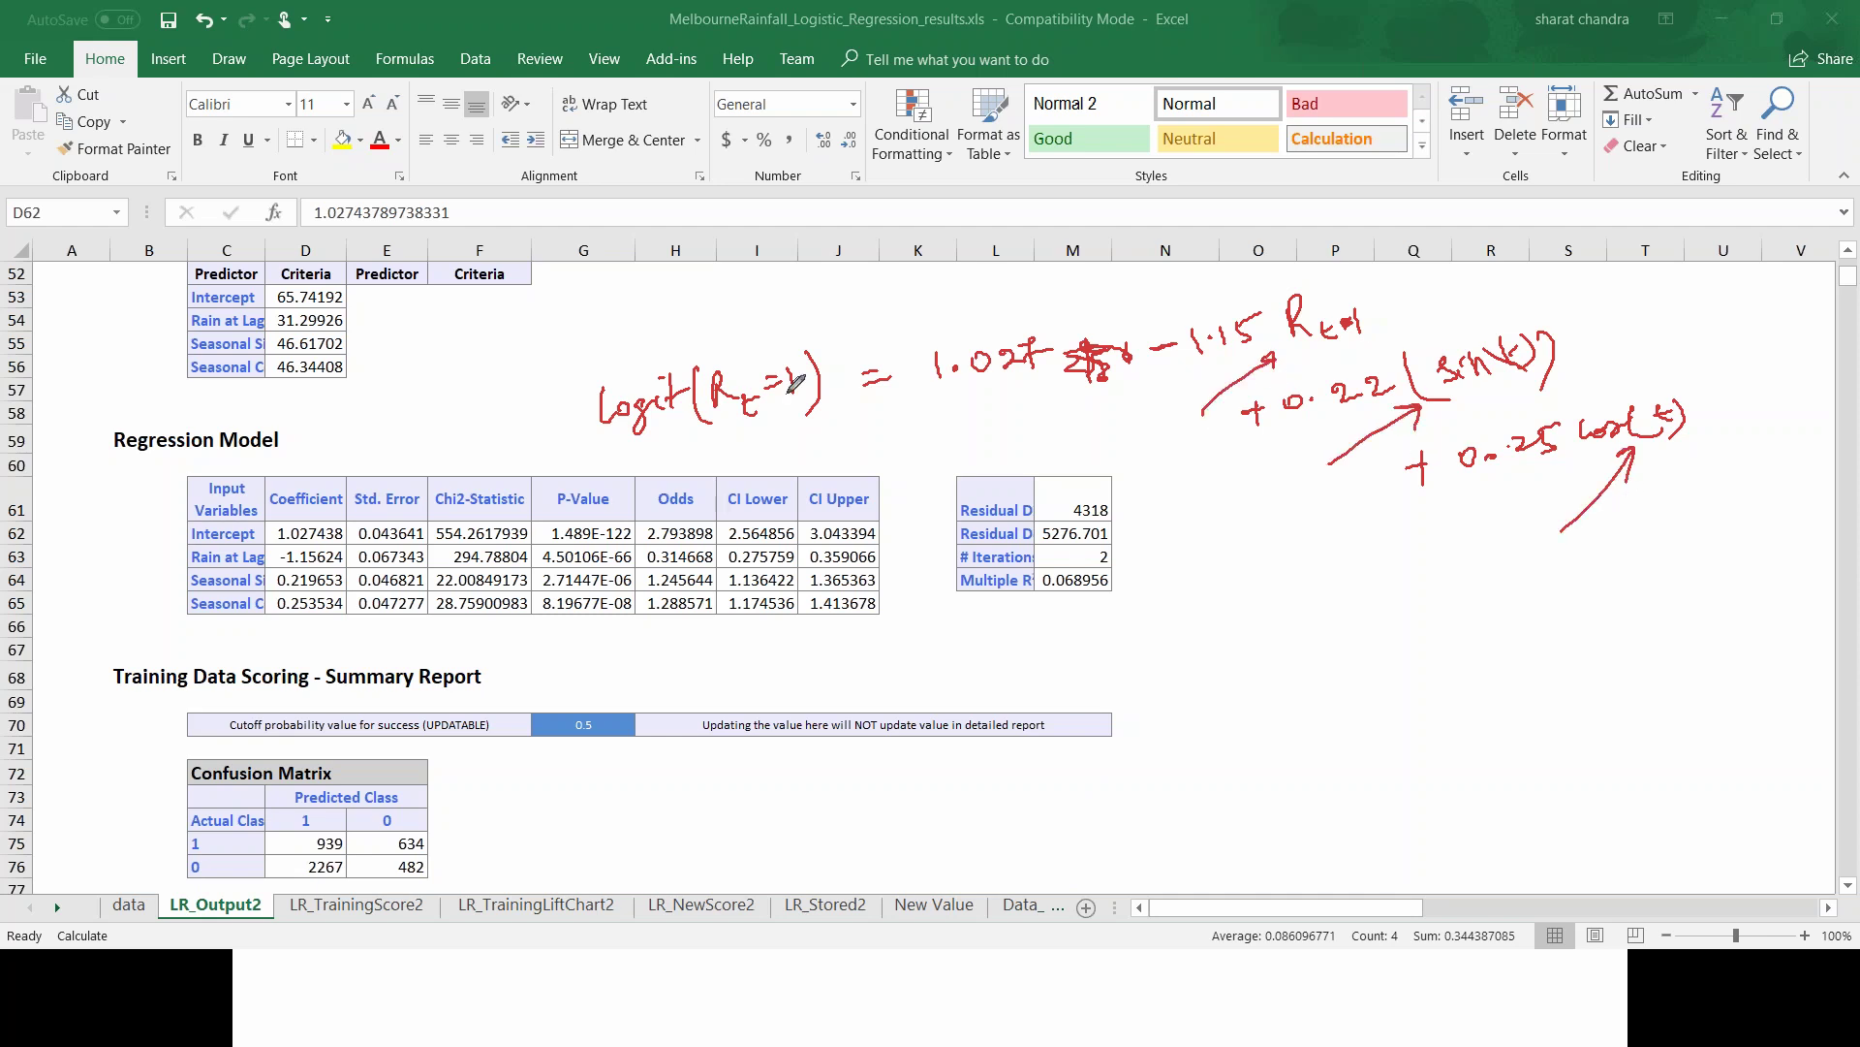
{"action": "left_click_drag", "start_coordinate": [725, 299], "coordinate": [758, 320]}
Step: Handwrite prob(Rt=1) = 1 / (1 + e^-logit) below the logit equation and underline the left sides of both formulas
{"action": "mouse_move", "coordinate": [1301, 636]}
{"action": "left_mouse_down"}
{"action": "mouse_move", "coordinate": [1471, 619]}
{"action": "mouse_move", "coordinate": [1498, 582]}
{"action": "mouse_move", "coordinate": [1478, 651]}
{"action": "mouse_move", "coordinate": [1564, 601]}
{"action": "left_mouse_up"}
{"action": "left_click_drag", "start_coordinate": [1640, 492], "coordinate": [1662, 567]}
{"action": "left_click_drag", "start_coordinate": [1585, 607], "coordinate": [1752, 540]}
{"action": "mouse_move", "coordinate": [1611, 642]}
{"action": "left_mouse_down"}
{"action": "mouse_move", "coordinate": [1620, 677]}
{"action": "mouse_move", "coordinate": [1659, 646]}
{"action": "mouse_move", "coordinate": [1655, 668]}
{"action": "mouse_move", "coordinate": [1713, 625]}
{"action": "mouse_move", "coordinate": [1707, 587]}
{"action": "mouse_move", "coordinate": [1767, 558]}
{"action": "left_mouse_up"}
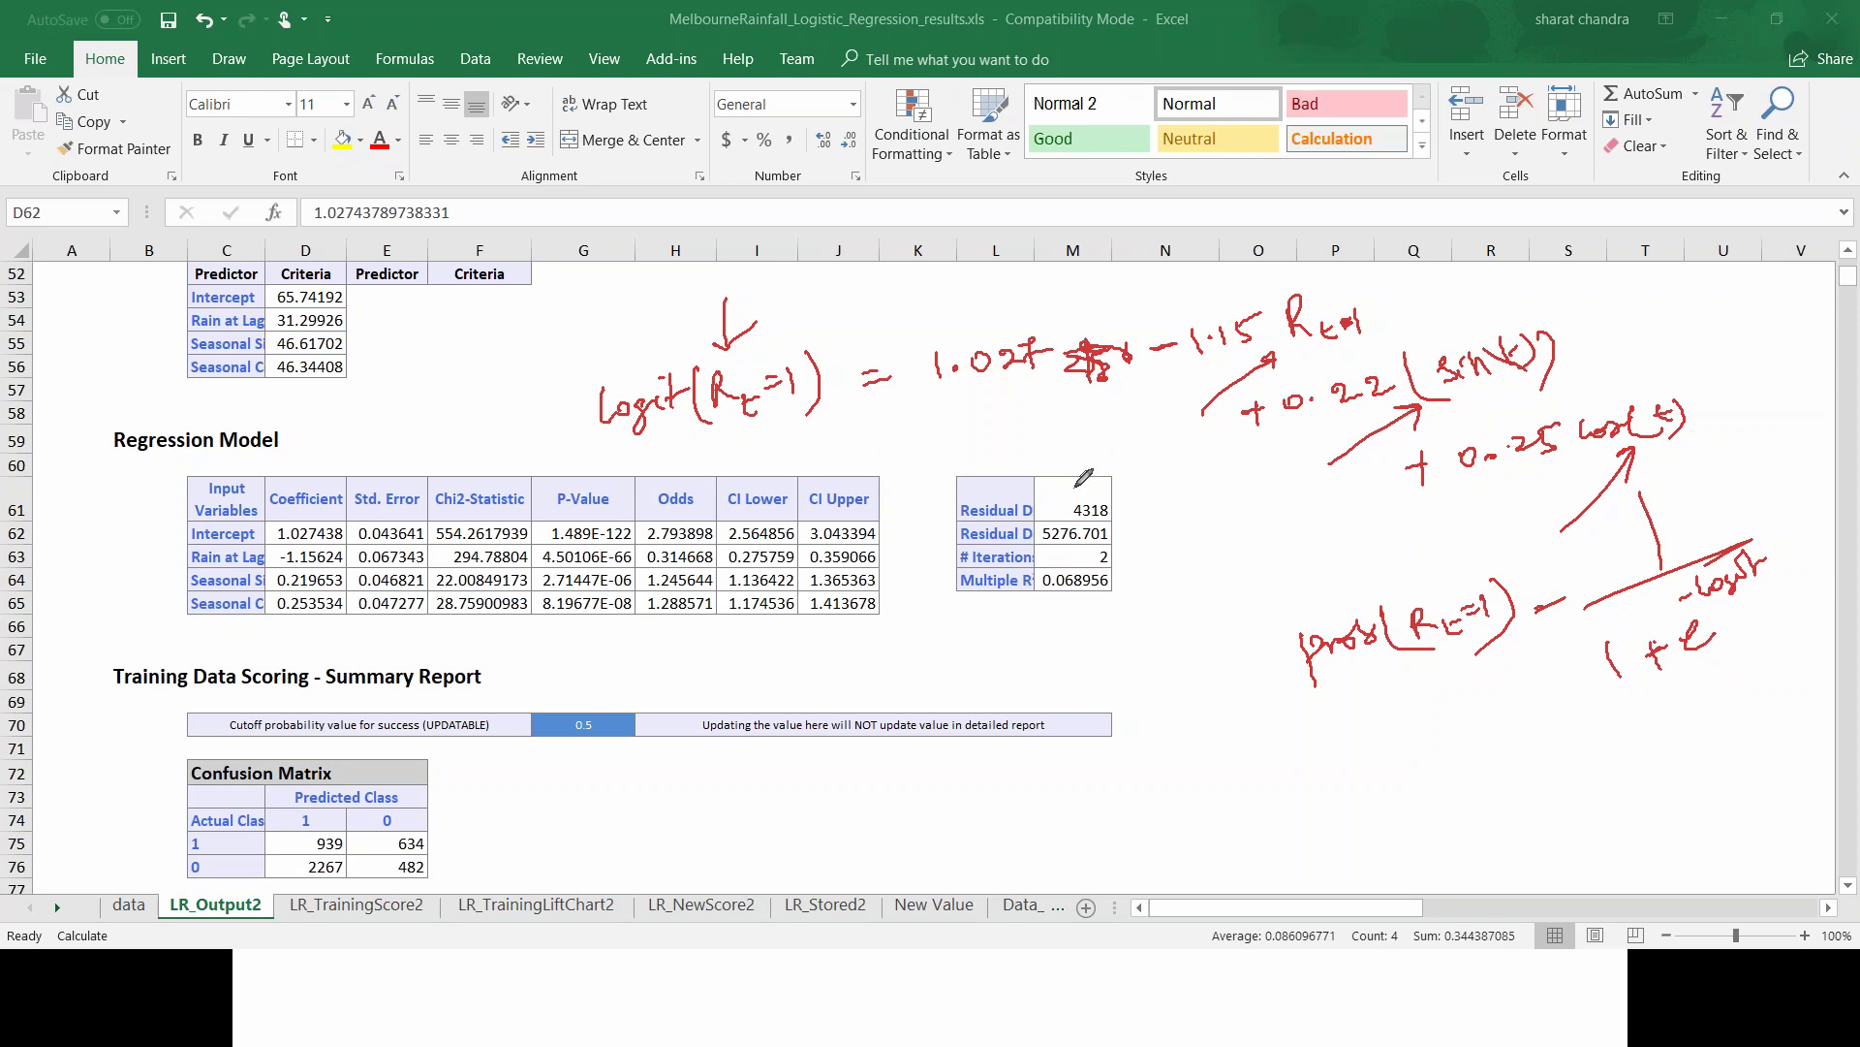
{"action": "left_click_drag", "start_coordinate": [677, 452], "coordinate": [814, 436]}
{"action": "left_click_drag", "start_coordinate": [1330, 687], "coordinate": [1428, 676]}
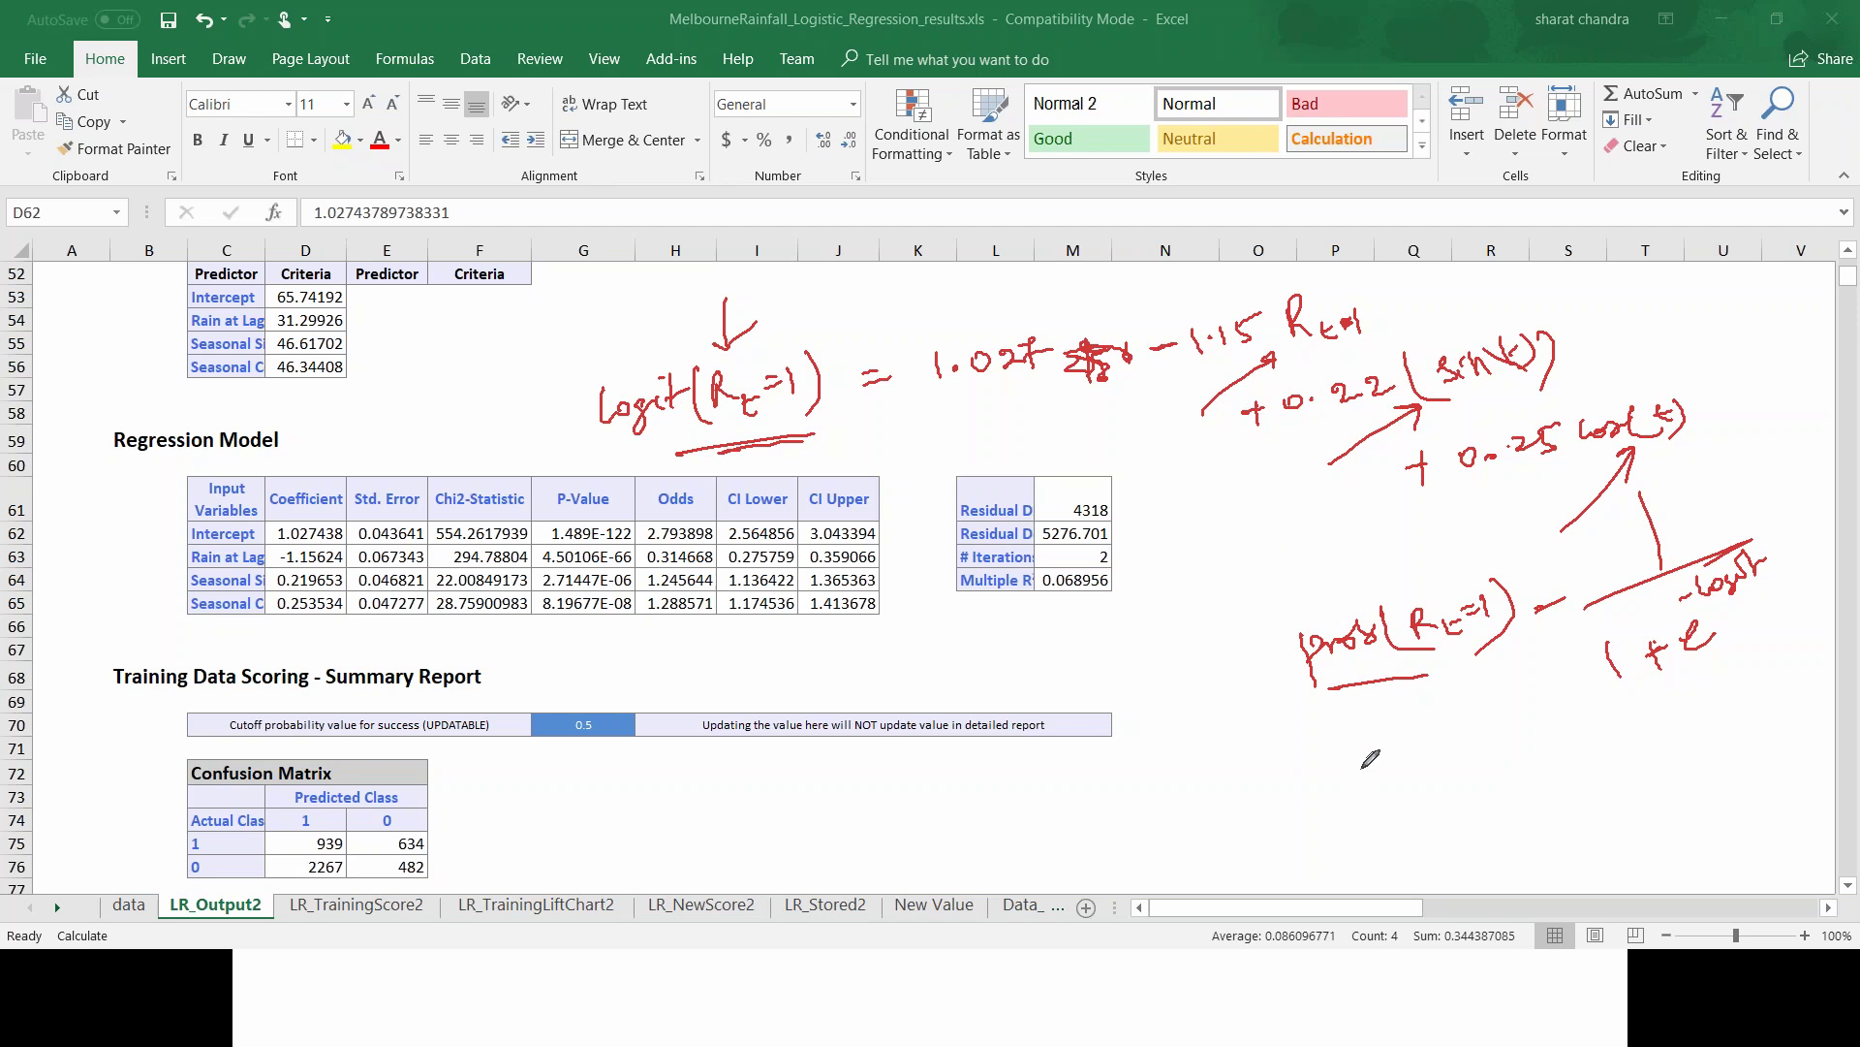
Step: Circle the cutoff probability value in the training summary report and handwrite an underlined 0.5 beneath it
{"action": "mouse_move", "coordinate": [545, 732]}
{"action": "left_mouse_down"}
{"action": "mouse_move", "coordinate": [582, 766]}
{"action": "mouse_move", "coordinate": [579, 694]}
{"action": "left_mouse_up"}
{"action": "mouse_move", "coordinate": [725, 764]}
{"action": "left_mouse_down"}
{"action": "mouse_move", "coordinate": [708, 790]}
{"action": "mouse_move", "coordinate": [727, 762]}
{"action": "mouse_move", "coordinate": [785, 776]}
{"action": "mouse_move", "coordinate": [776, 788]}
{"action": "left_mouse_up"}
{"action": "left_click", "coordinate": [747, 772]}
{"action": "left_click_drag", "start_coordinate": [770, 751], "coordinate": [804, 744]}
{"action": "mouse_move", "coordinate": [768, 806]}
{"action": "left_mouse_down"}
{"action": "mouse_move", "coordinate": [700, 823]}
{"action": "mouse_move", "coordinate": [736, 808]}
{"action": "left_mouse_up"}
{"action": "left_click", "coordinate": [751, 772]}
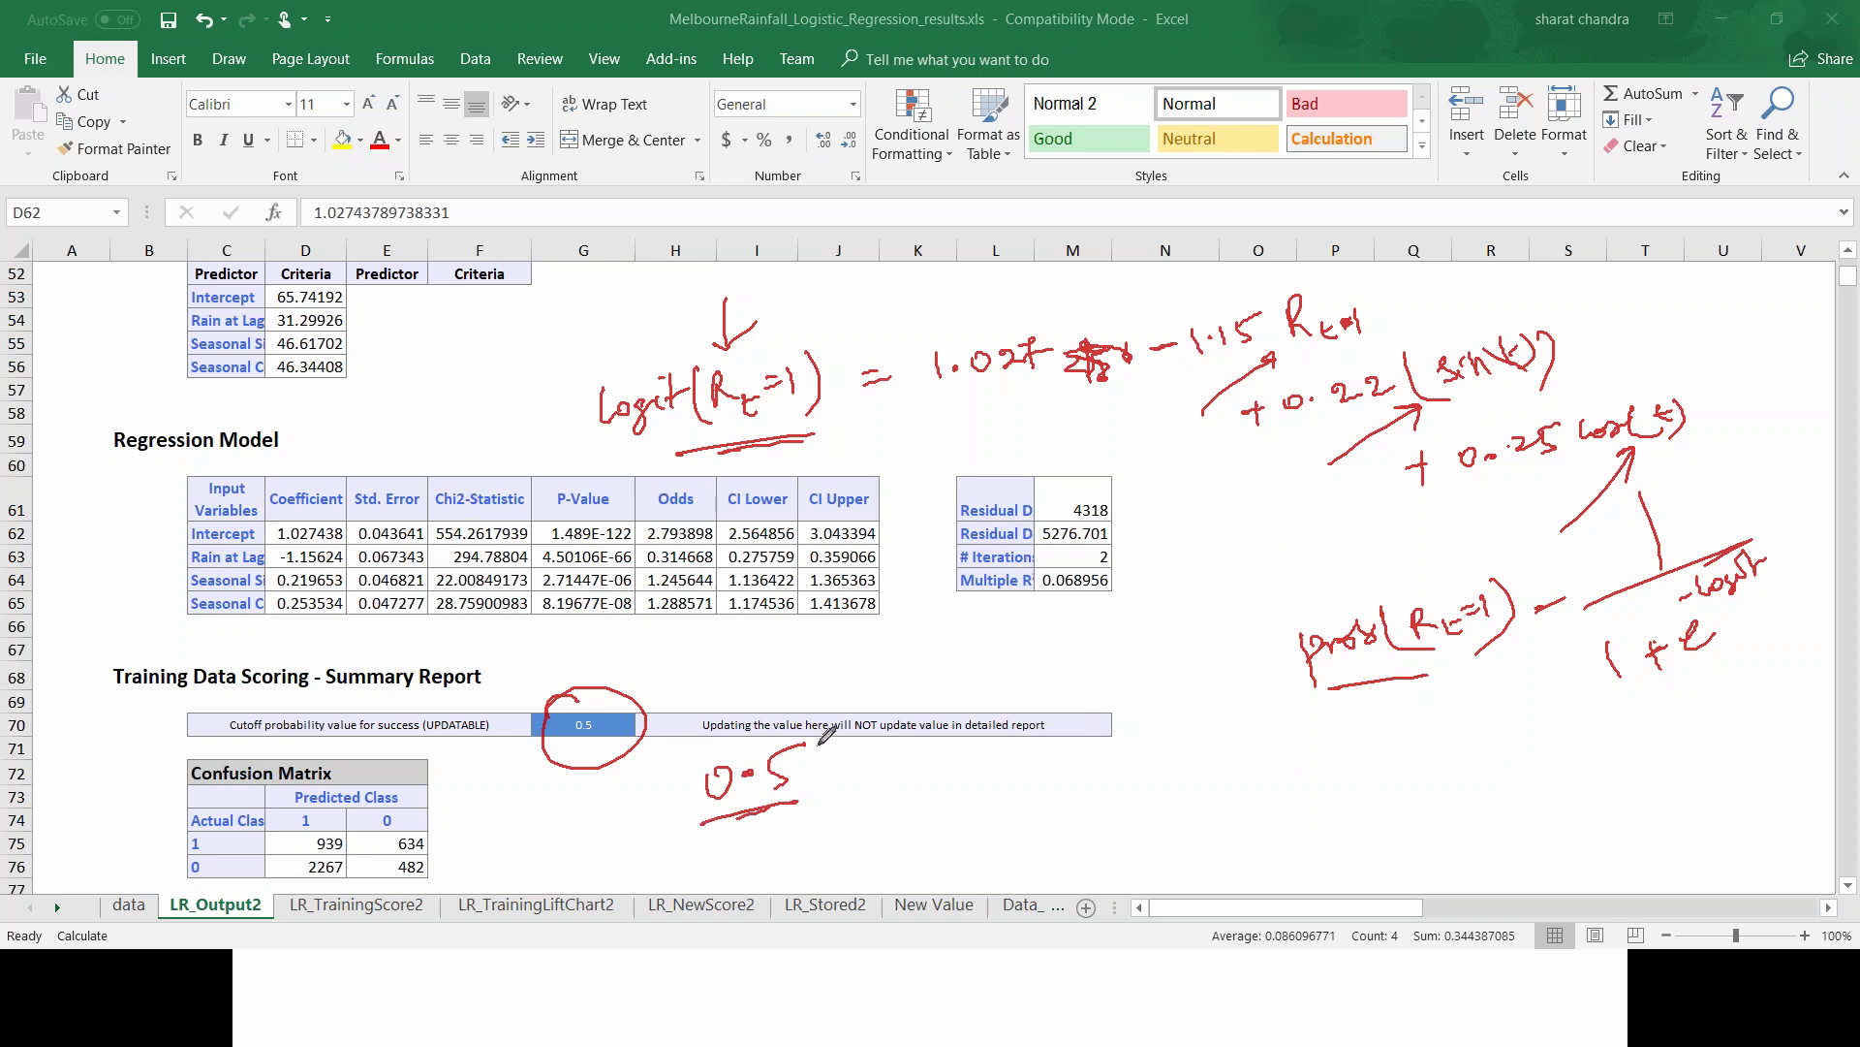
Step: Handwrite the classification rule below the probability formula: >0.5 → 1 and ≤0.5 → 0
{"action": "left_click_drag", "start_coordinate": [1340, 634], "coordinate": [1324, 646]}
{"action": "mouse_move", "coordinate": [1222, 749]}
{"action": "left_mouse_down"}
{"action": "mouse_move", "coordinate": [1229, 783]}
{"action": "mouse_move", "coordinate": [1310, 738]}
{"action": "mouse_move", "coordinate": [1298, 765]}
{"action": "mouse_move", "coordinate": [1440, 756]}
{"action": "left_mouse_up"}
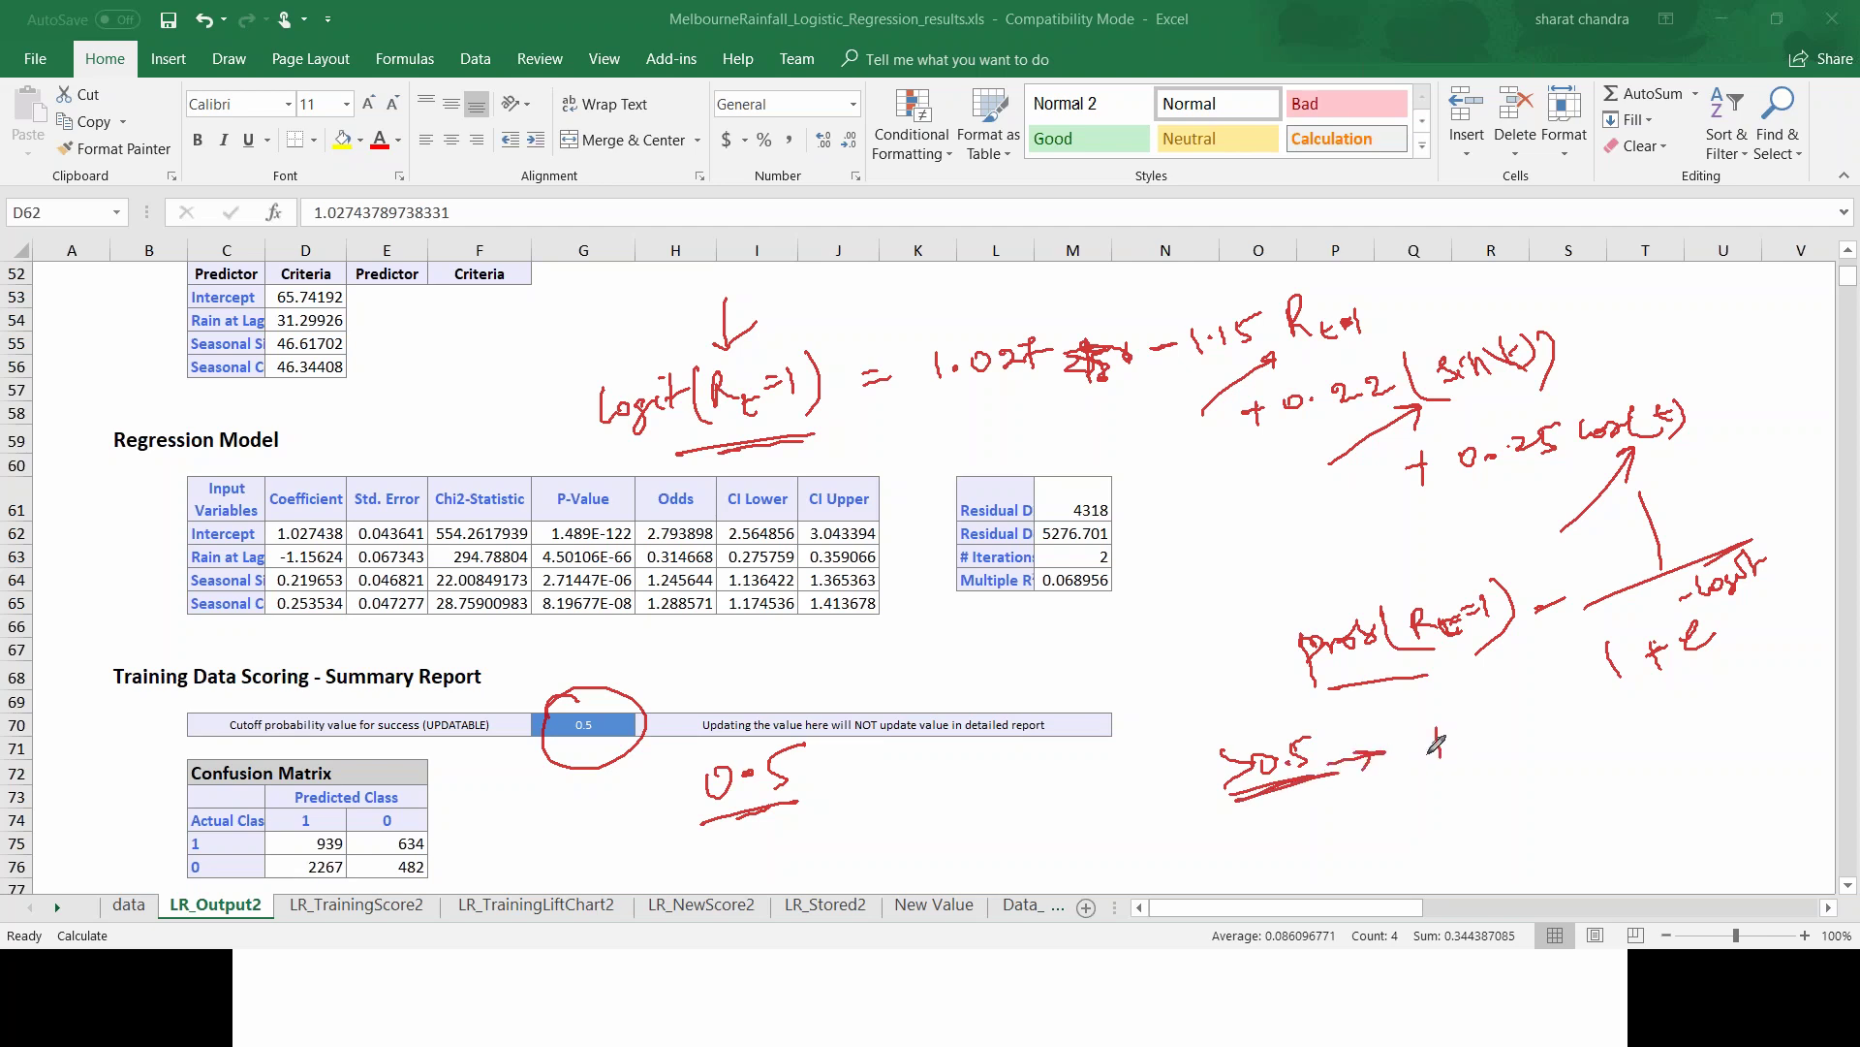
{"action": "mouse_move", "coordinate": [1258, 831]}
{"action": "left_mouse_down"}
{"action": "mouse_move", "coordinate": [1260, 865]}
{"action": "mouse_move", "coordinate": [1281, 841]}
{"action": "mouse_move", "coordinate": [1307, 851]}
{"action": "left_mouse_up"}
{"action": "left_click", "coordinate": [1295, 844]}
{"action": "left_click_drag", "start_coordinate": [1349, 843], "coordinate": [1464, 828]}
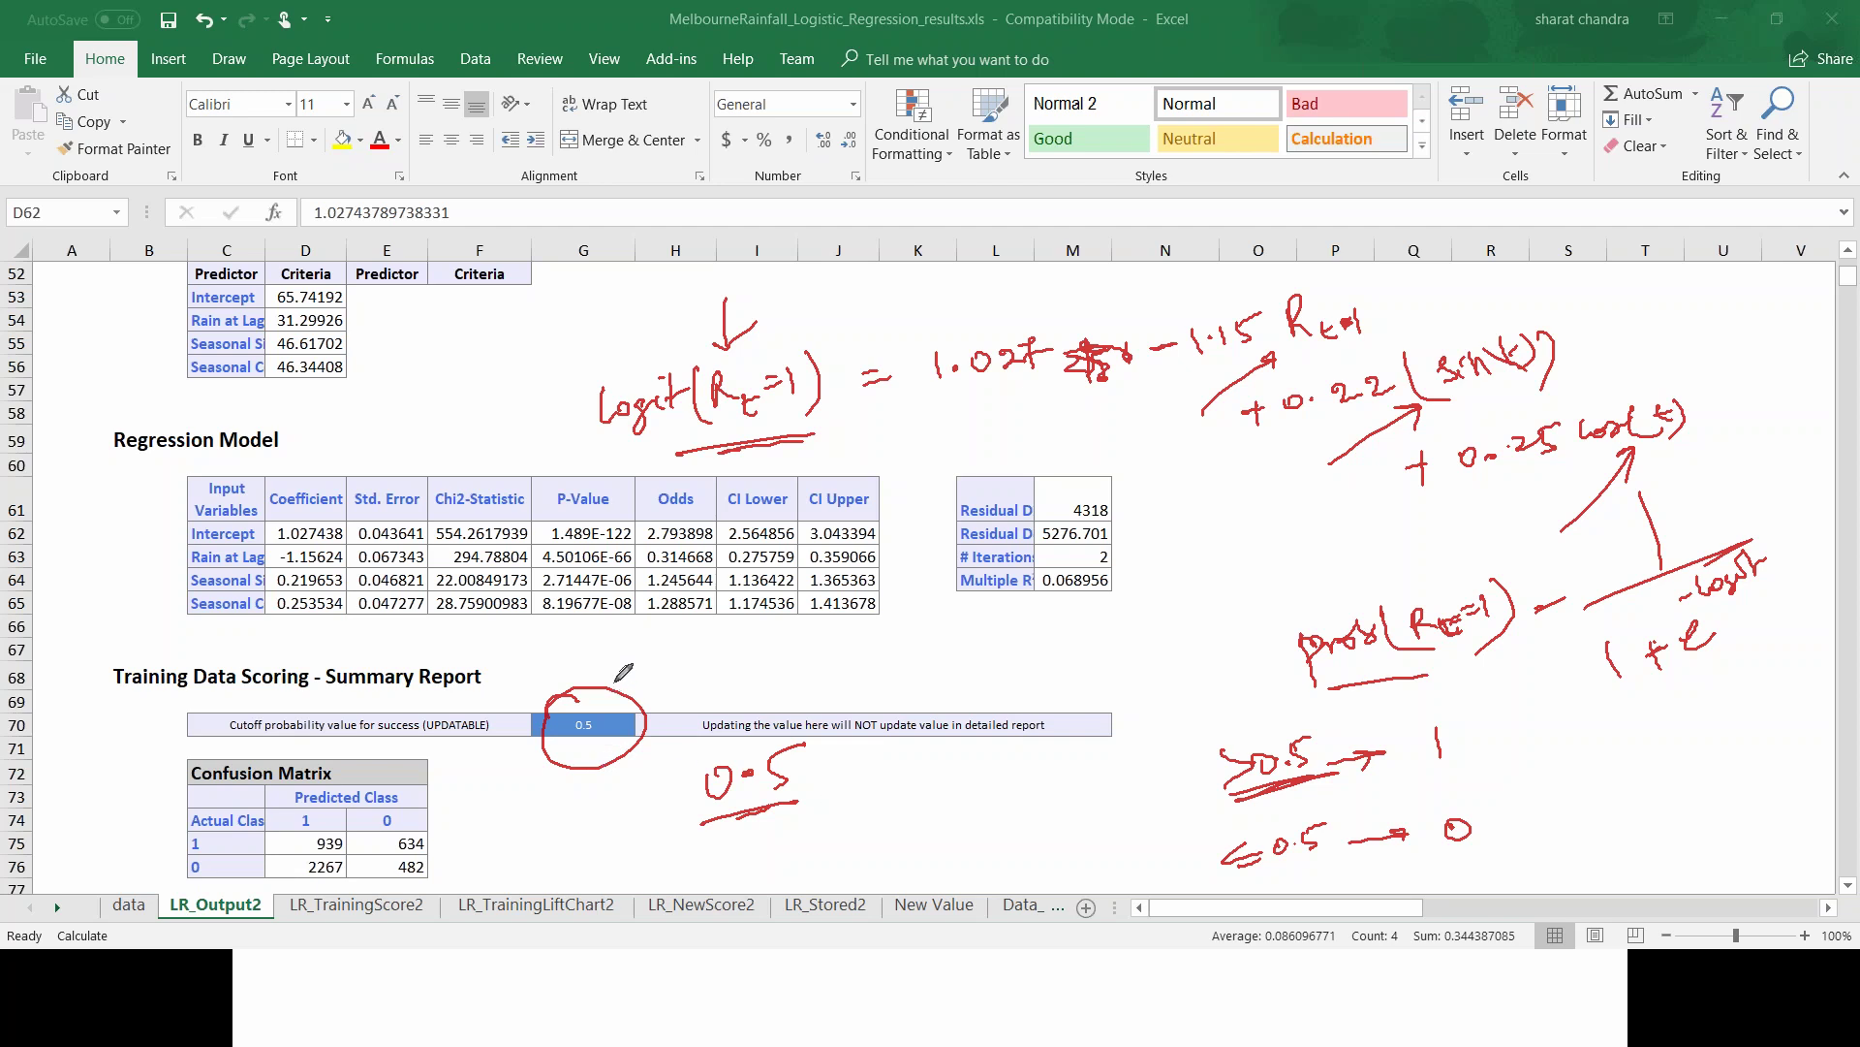
Step: Point an arrow at the circled cutoff, handwrite an underlined ROC note nearby, and clear all the annotations
{"action": "mouse_move", "coordinate": [655, 677]}
{"action": "left_mouse_down"}
{"action": "mouse_move", "coordinate": [675, 692]}
{"action": "mouse_move", "coordinate": [649, 697]}
{"action": "left_mouse_up"}
{"action": "mouse_move", "coordinate": [859, 648]}
{"action": "left_mouse_down"}
{"action": "mouse_move", "coordinate": [869, 663]}
{"action": "mouse_move", "coordinate": [906, 645]}
{"action": "mouse_move", "coordinate": [863, 683]}
{"action": "mouse_move", "coordinate": [960, 669]}
{"action": "mouse_move", "coordinate": [1034, 688]}
{"action": "left_mouse_up"}
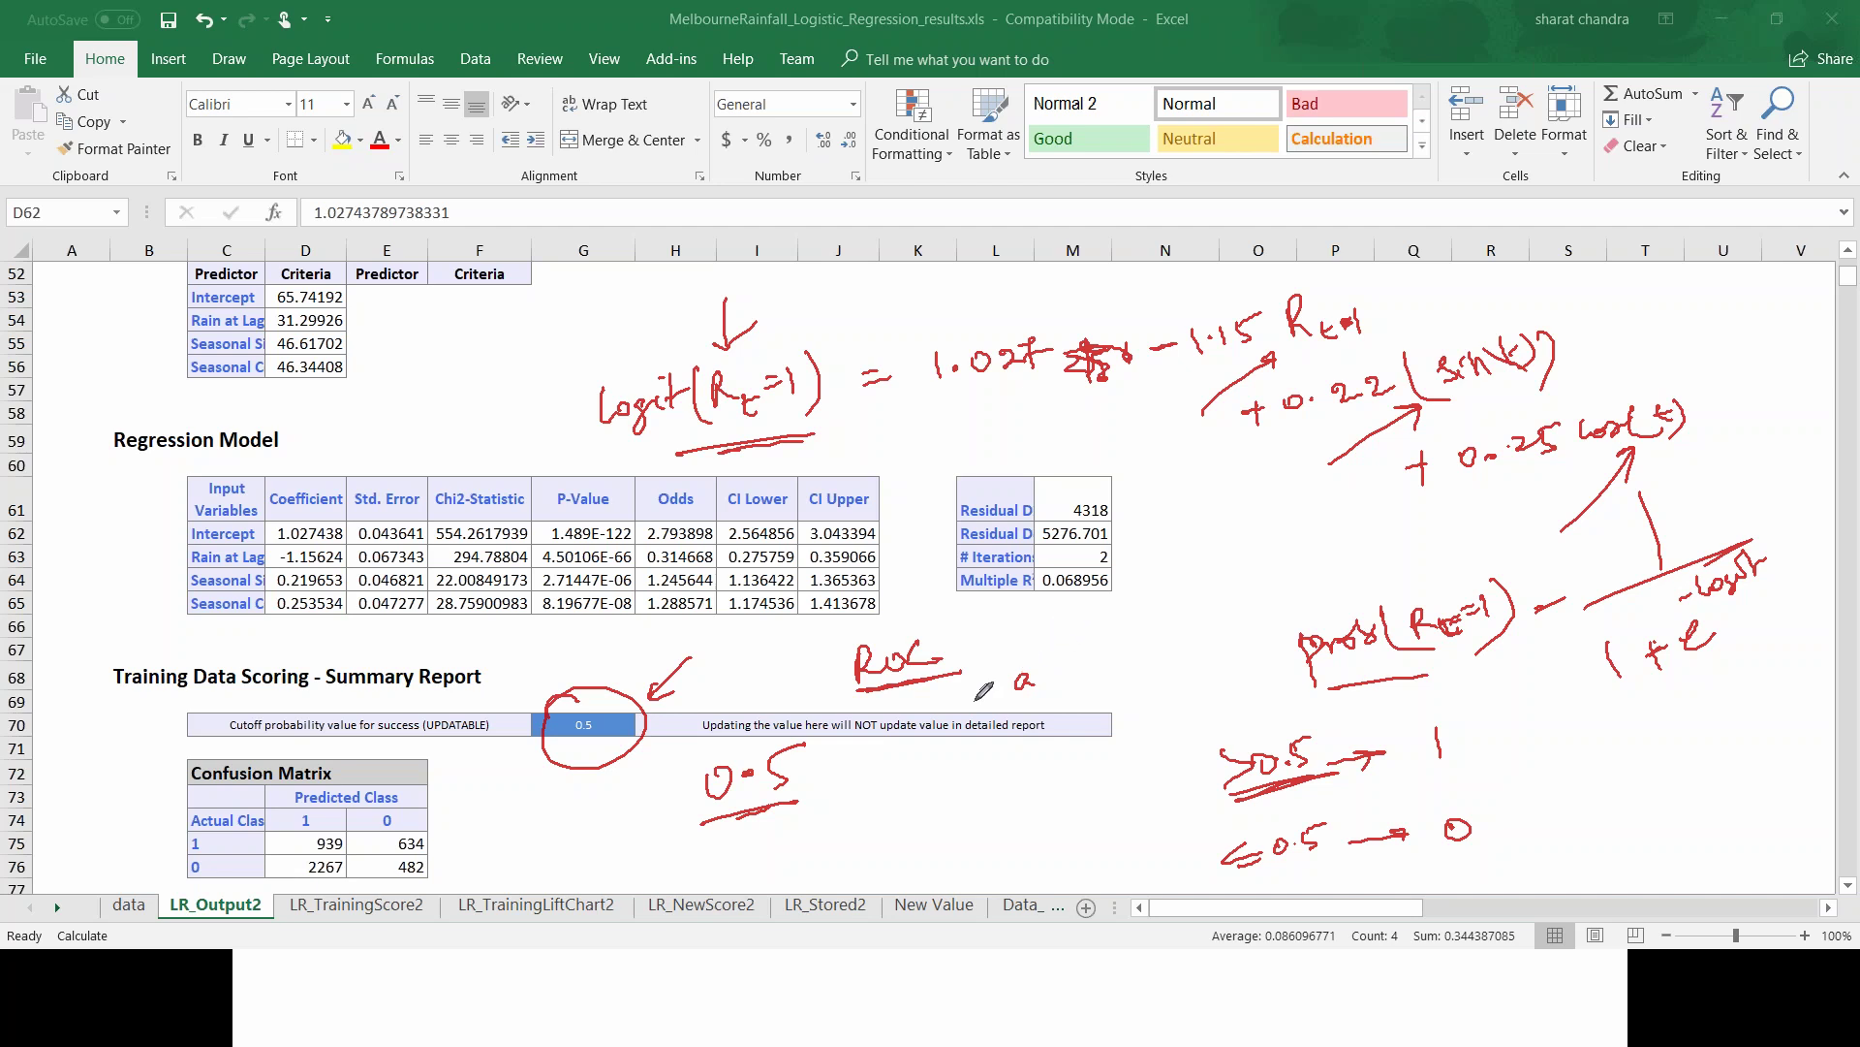
{"action": "left_click_drag", "start_coordinate": [1037, 672], "coordinate": [1096, 676]}
{"action": "key", "text": "Escape"}
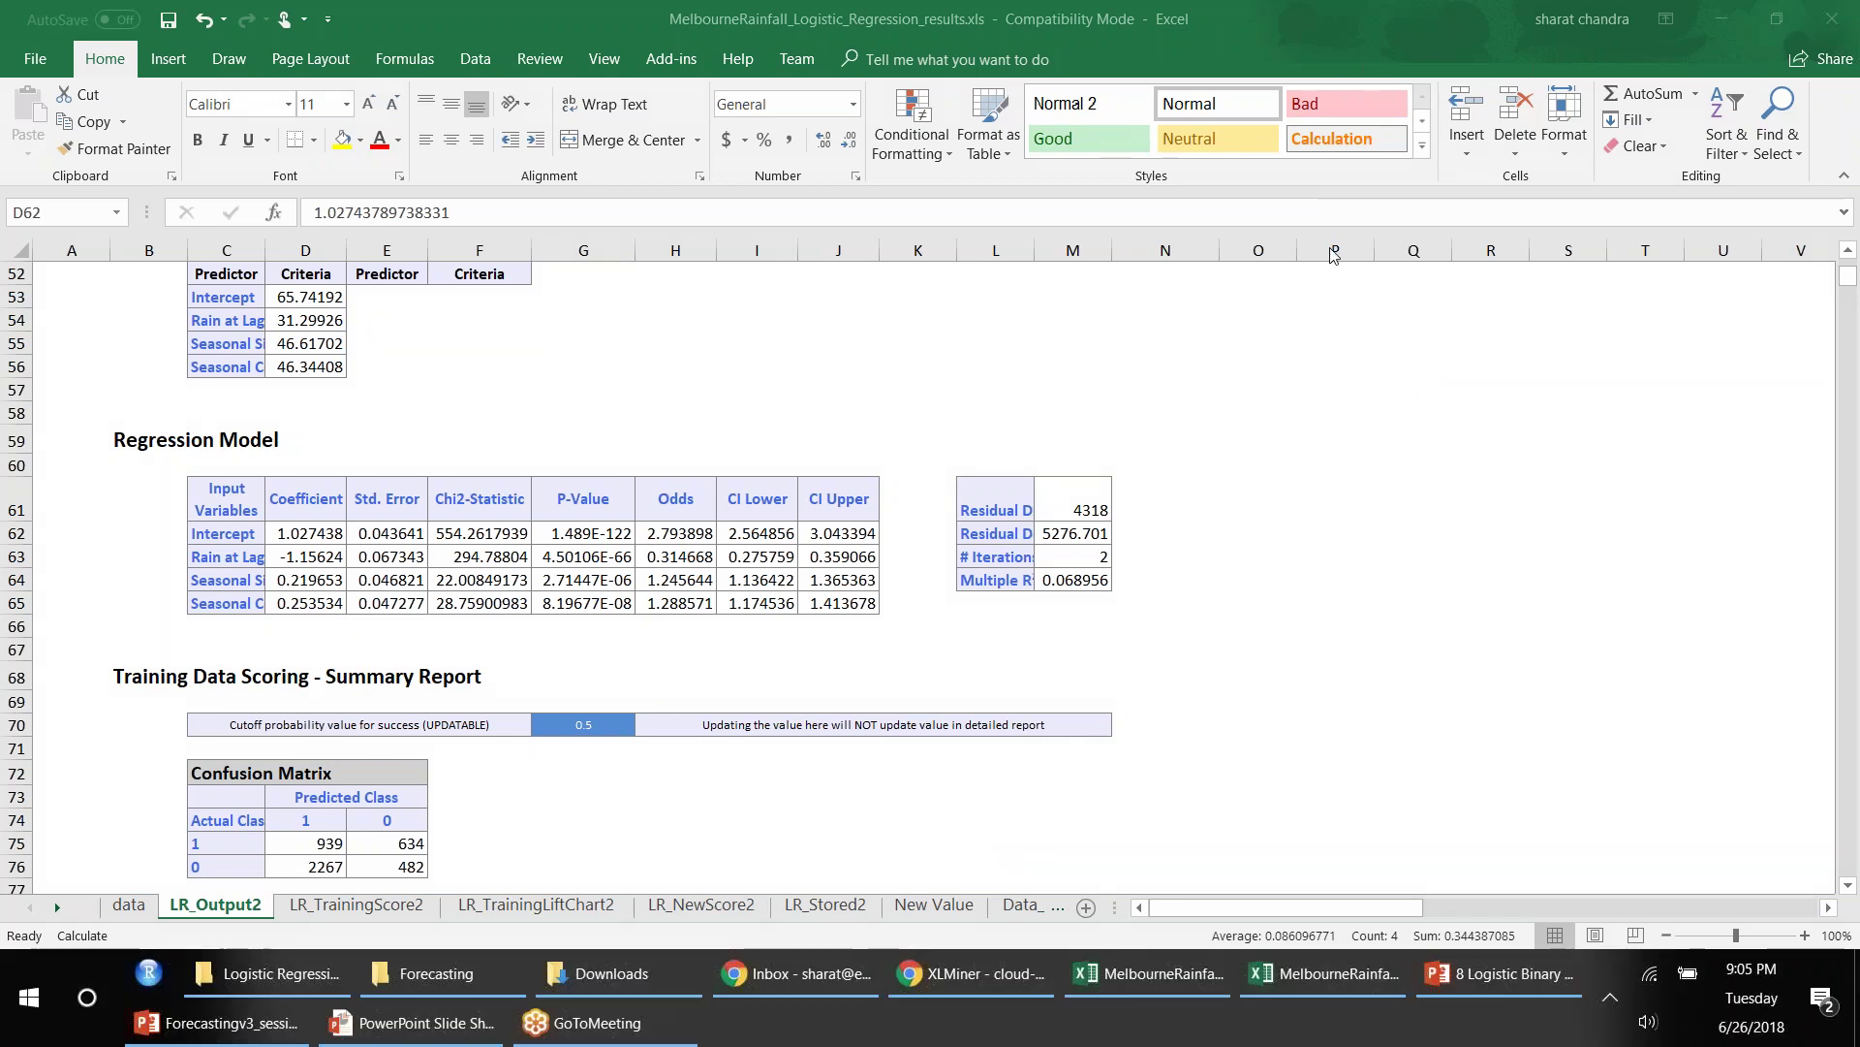
Step: Handwrite Binary with an arrow to Accuracy, underlining both words, and return to the PowerPoint slide on the Melbourne rainfall regression model
{"action": "mouse_move", "coordinate": [1290, 328]}
{"action": "left_mouse_down"}
{"action": "mouse_move", "coordinate": [1295, 354]}
{"action": "mouse_move", "coordinate": [1399, 310]}
{"action": "mouse_move", "coordinate": [1403, 367]}
{"action": "left_mouse_up"}
{"action": "left_click_drag", "start_coordinate": [1295, 384], "coordinate": [1457, 342]}
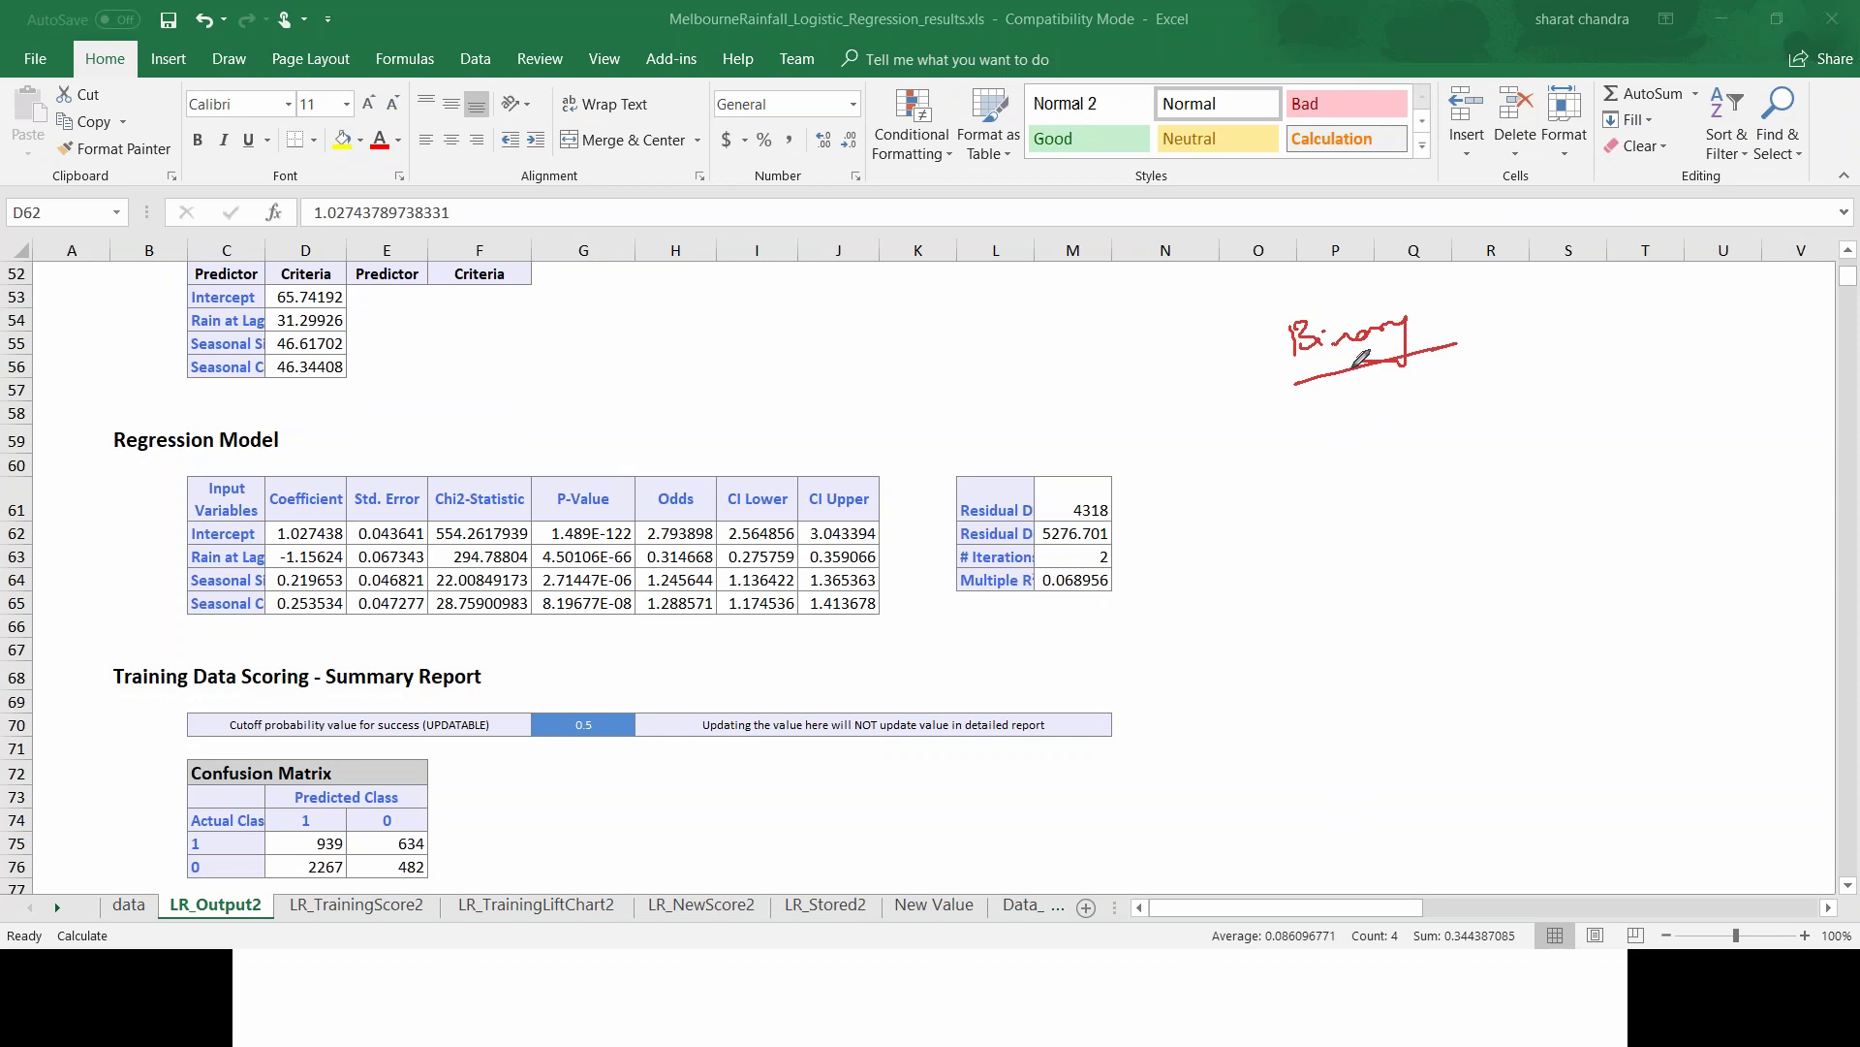
{"action": "mouse_move", "coordinate": [1362, 366]}
{"action": "left_mouse_down"}
{"action": "mouse_move", "coordinate": [1368, 405]}
{"action": "mouse_move", "coordinate": [1380, 389]}
{"action": "left_mouse_up"}
{"action": "mouse_move", "coordinate": [1402, 463]}
{"action": "left_mouse_down"}
{"action": "mouse_move", "coordinate": [1441, 420]}
{"action": "mouse_move", "coordinate": [1535, 426]}
{"action": "mouse_move", "coordinate": [1555, 467]}
{"action": "mouse_move", "coordinate": [1614, 448]}
{"action": "left_mouse_up"}
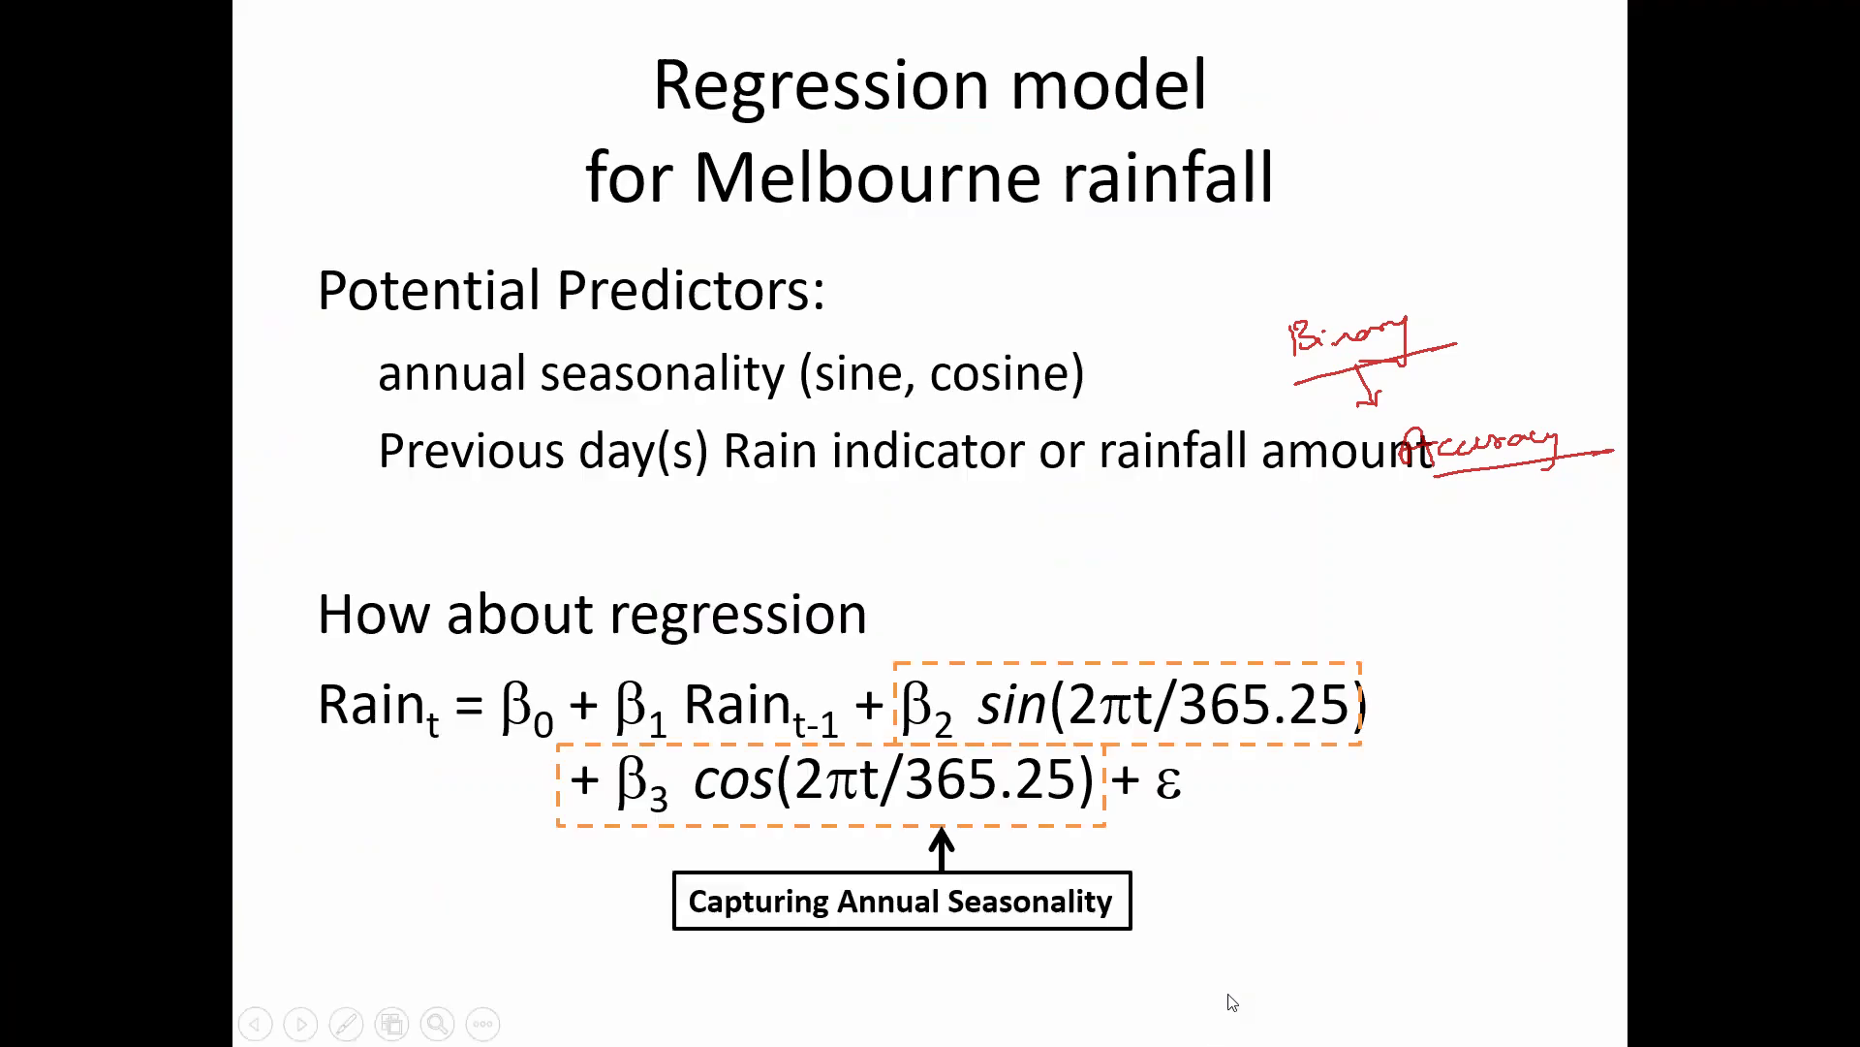
{"action": "left_click", "coordinate": [1233, 1000]}
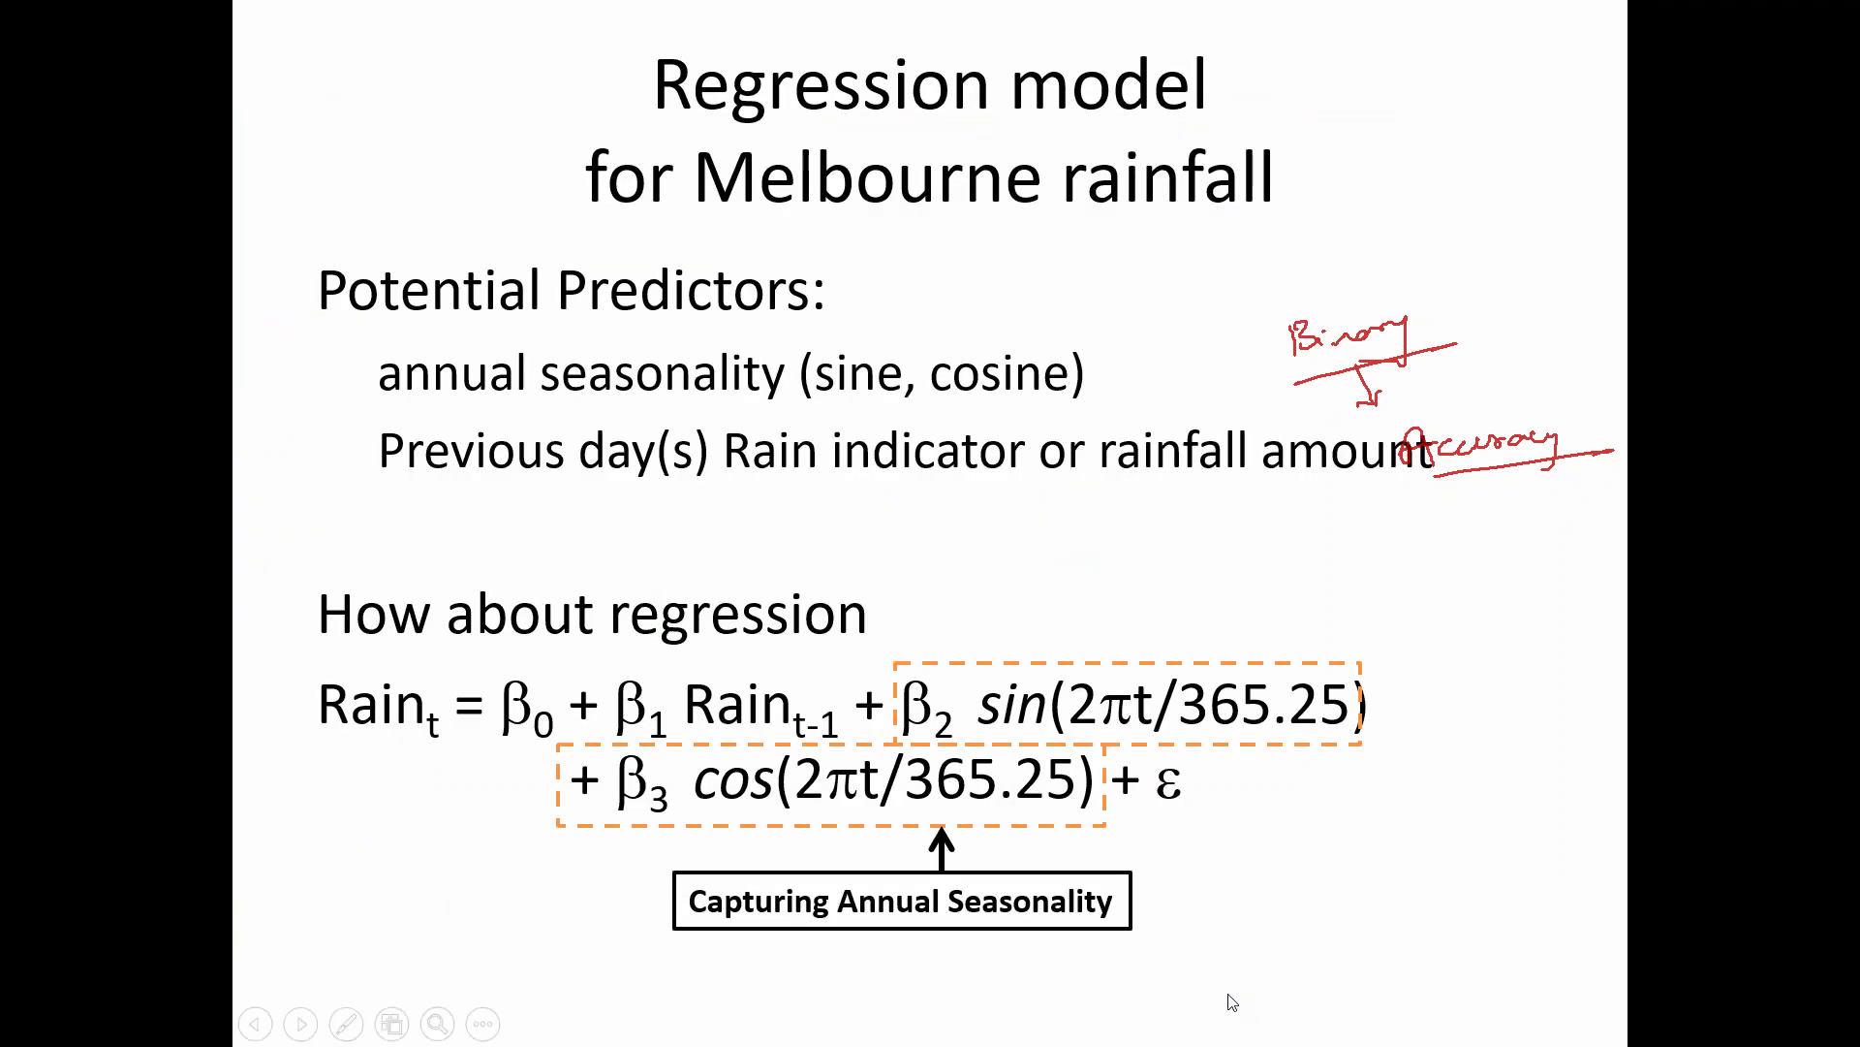